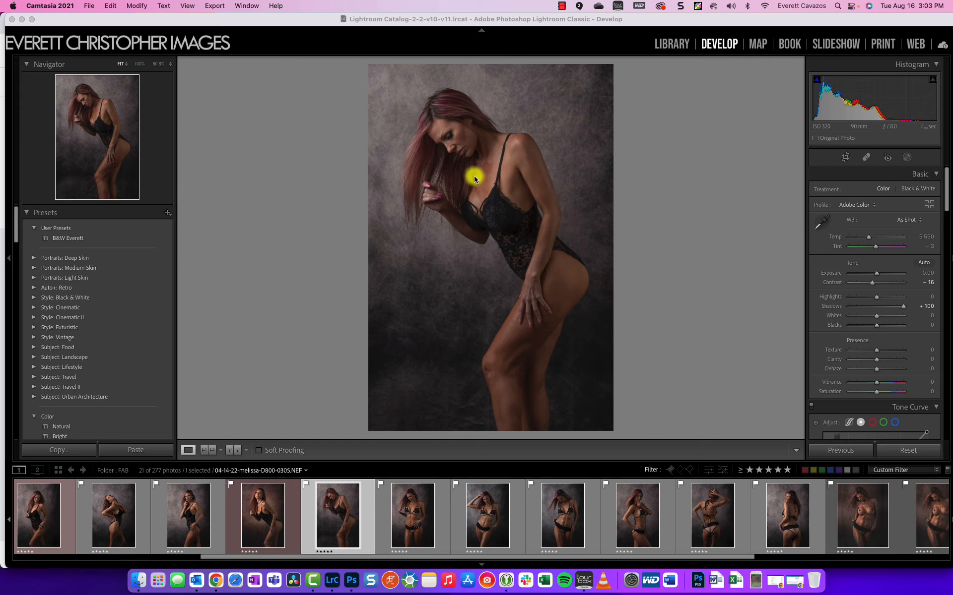
Step: Examine the subject's face and neck up close, then return to the full photo
{"action": "left_click", "coordinate": [453, 135]}
{"action": "left_click", "coordinate": [454, 135]}
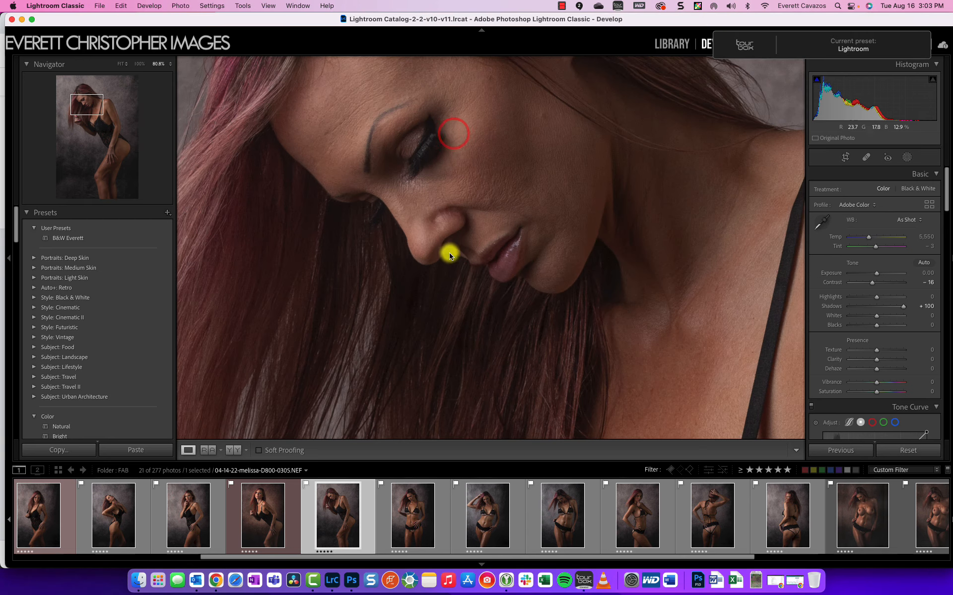
{"action": "left_click", "coordinate": [442, 186]}
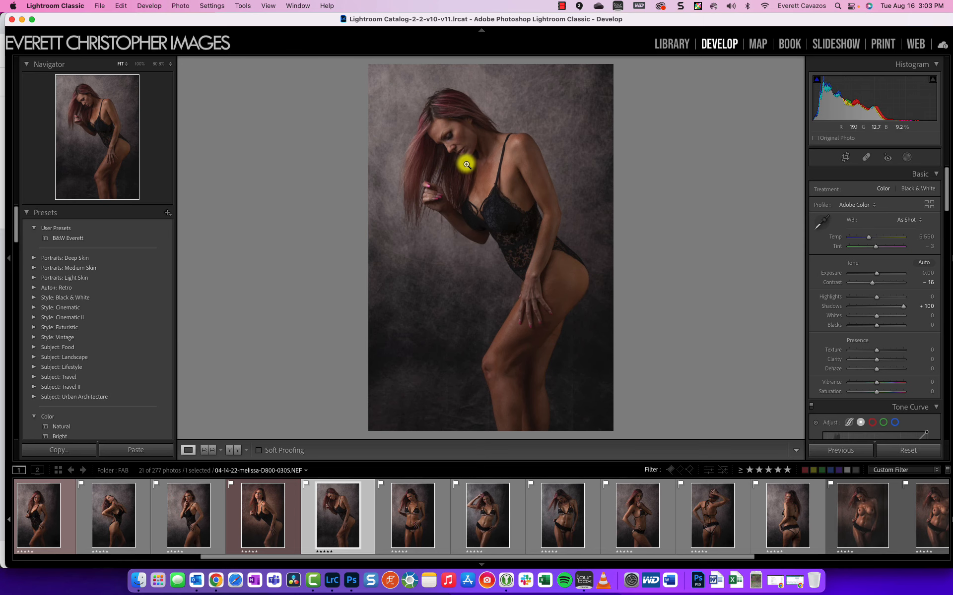
{"action": "left_click", "coordinate": [448, 132]}
{"action": "left_click", "coordinate": [499, 201]}
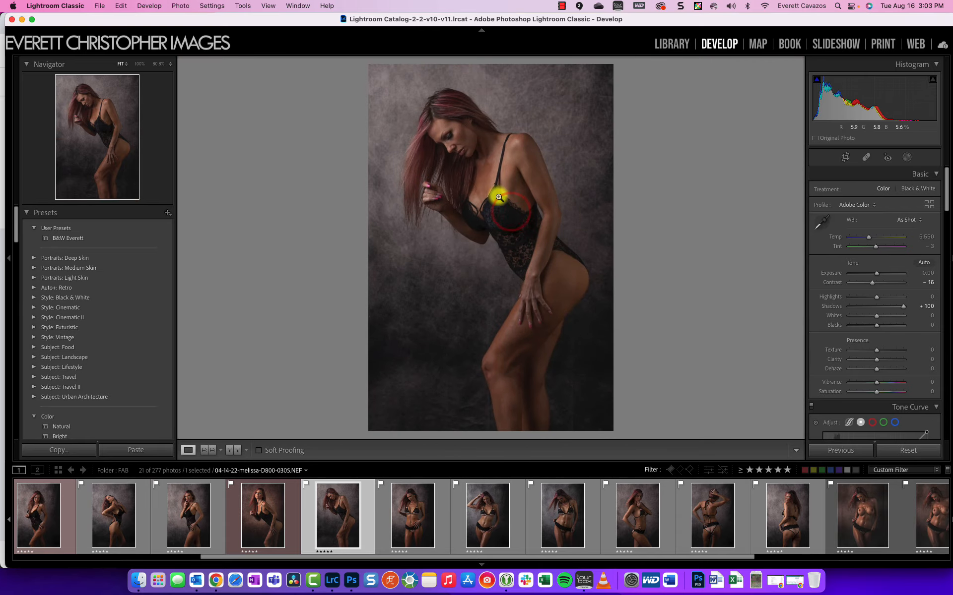
{"action": "left_click", "coordinate": [489, 196]}
{"action": "left_click_drag", "start_coordinate": [463, 144], "coordinate": [419, 131]}
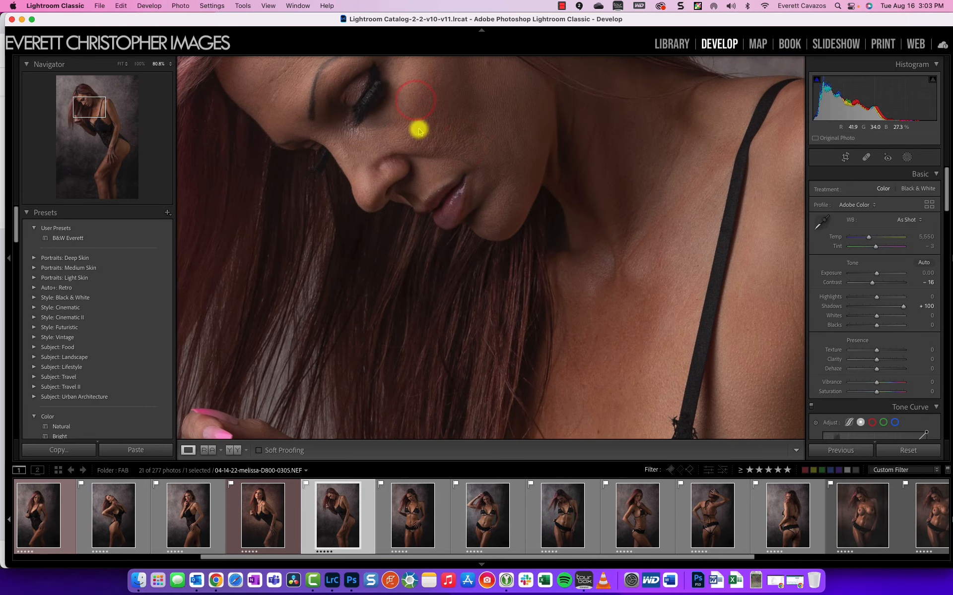
{"action": "left_click", "coordinate": [419, 131]}
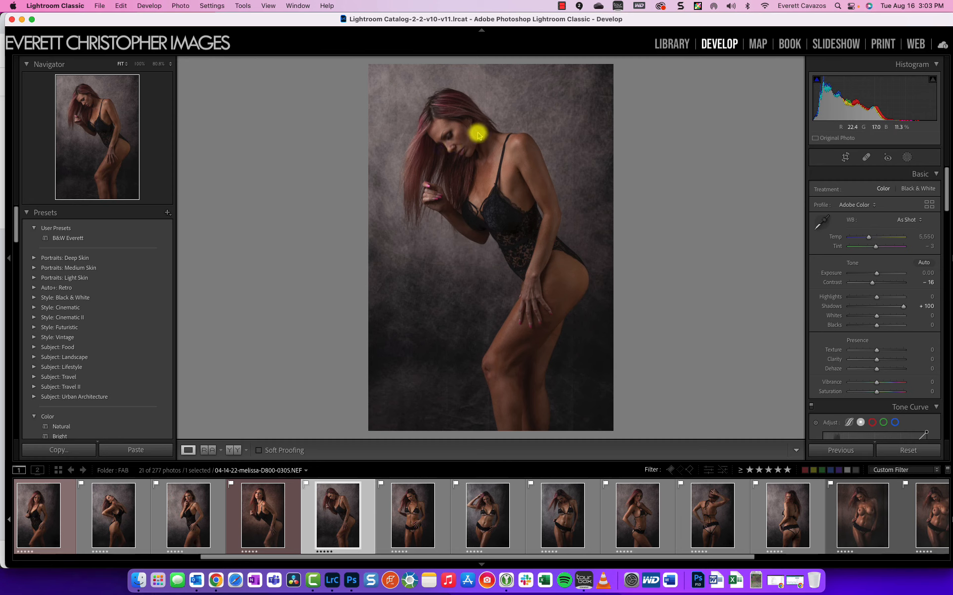
Step: Open the selected photo in Photoshop for editing
{"action": "right_click", "coordinate": [479, 160]}
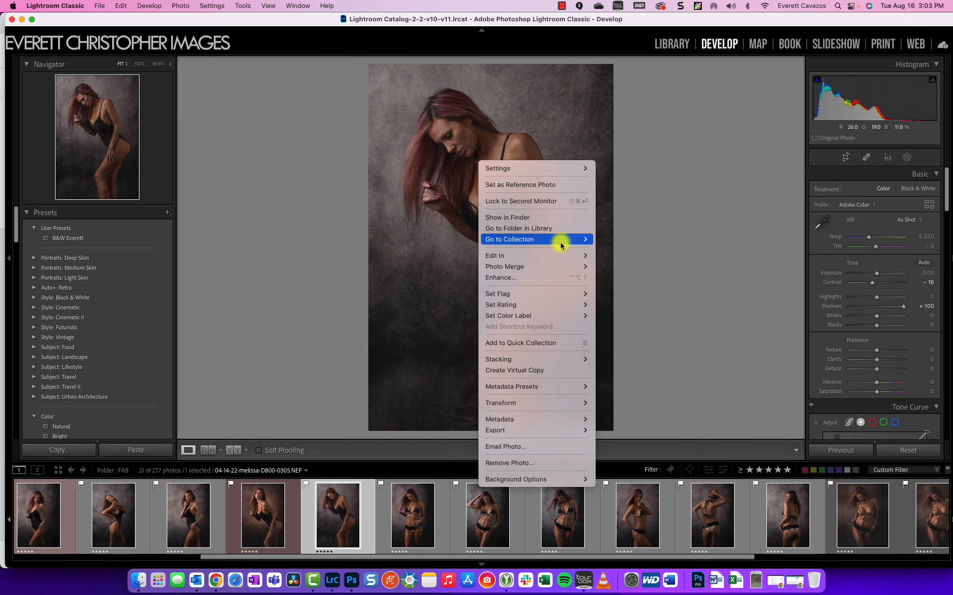
{"action": "mouse_move", "coordinate": [585, 255]}
{"action": "left_click", "coordinate": [678, 256]}
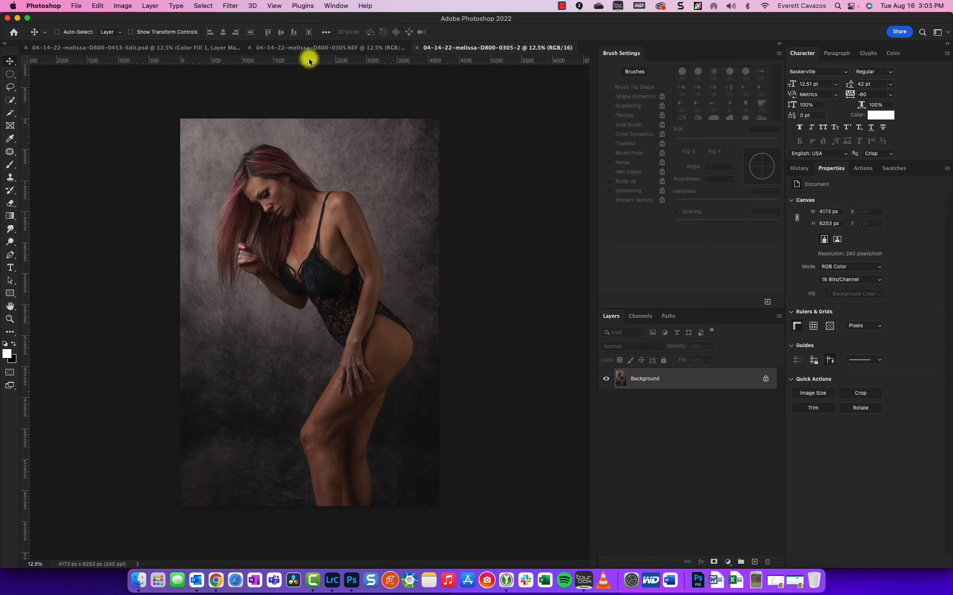
Step: Check the open documents and close the duplicate D800-0305.NEF image without saving, keeping the D800-0305-2 version
{"action": "left_click", "coordinate": [333, 48]}
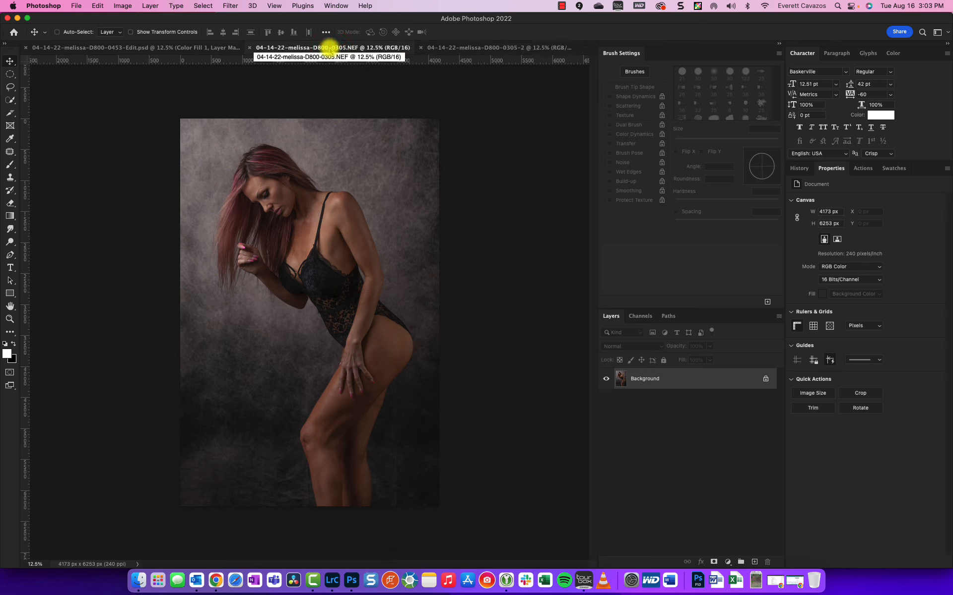
{"action": "left_click", "coordinate": [208, 50]}
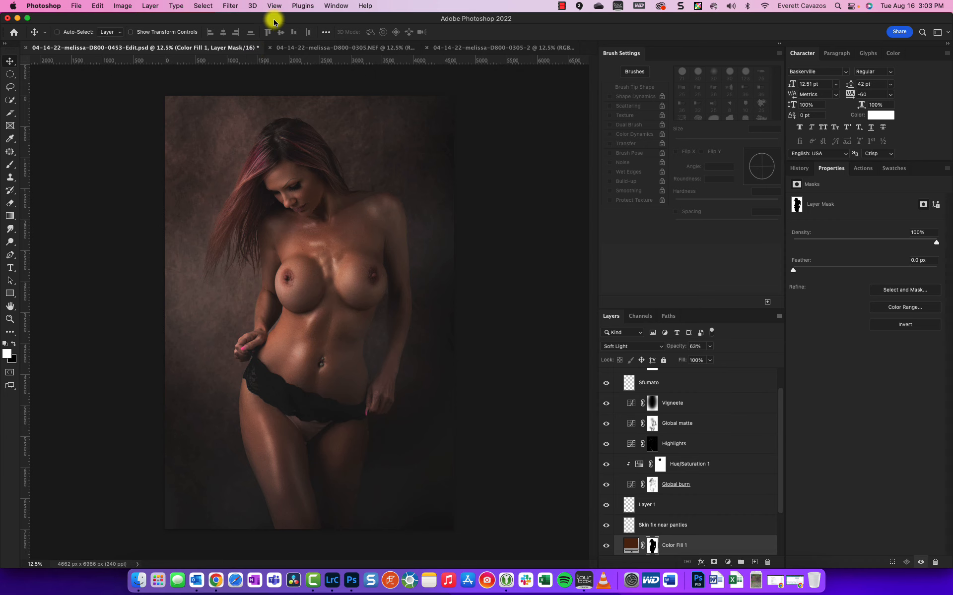
{"action": "left_click", "coordinate": [307, 47]}
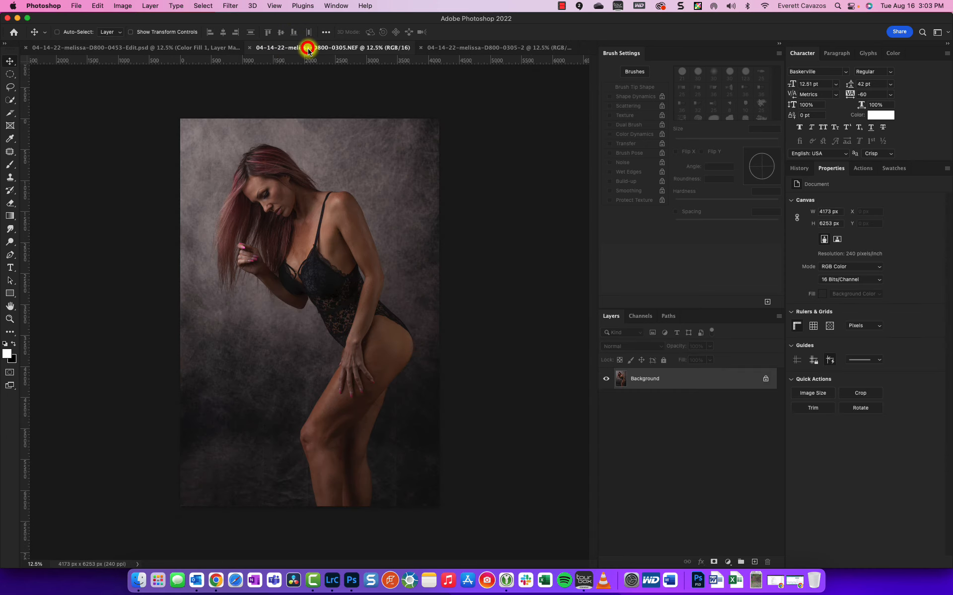
{"action": "left_click", "coordinate": [480, 48]}
{"action": "left_click", "coordinate": [399, 47]}
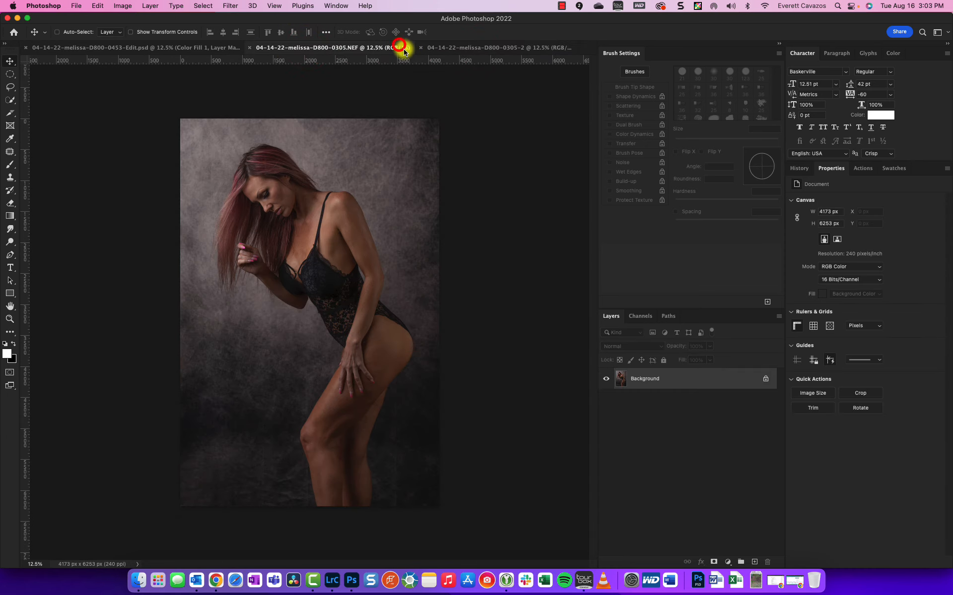
{"action": "left_click", "coordinate": [246, 47]}
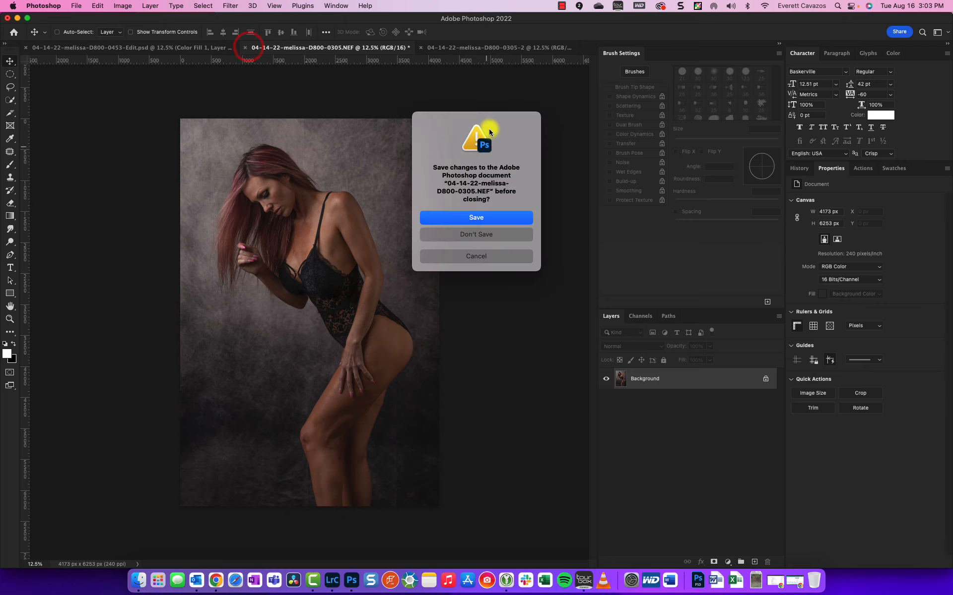
{"action": "left_click", "coordinate": [492, 231]}
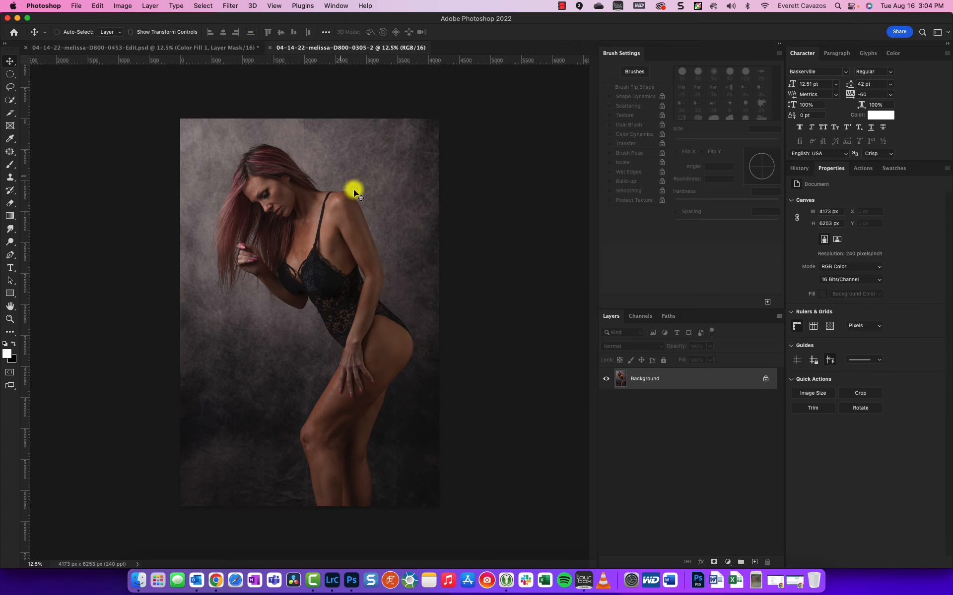
Step: Duplicate the Background layer
{"action": "left_click", "coordinate": [649, 417]}
{"action": "left_click", "coordinate": [656, 384]}
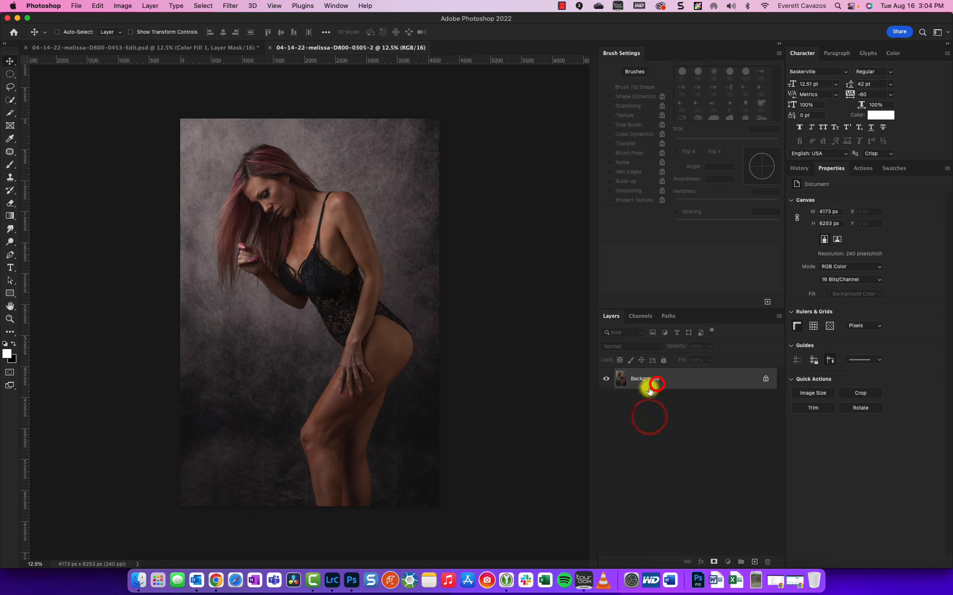
{"action": "key", "text": "super+j"}
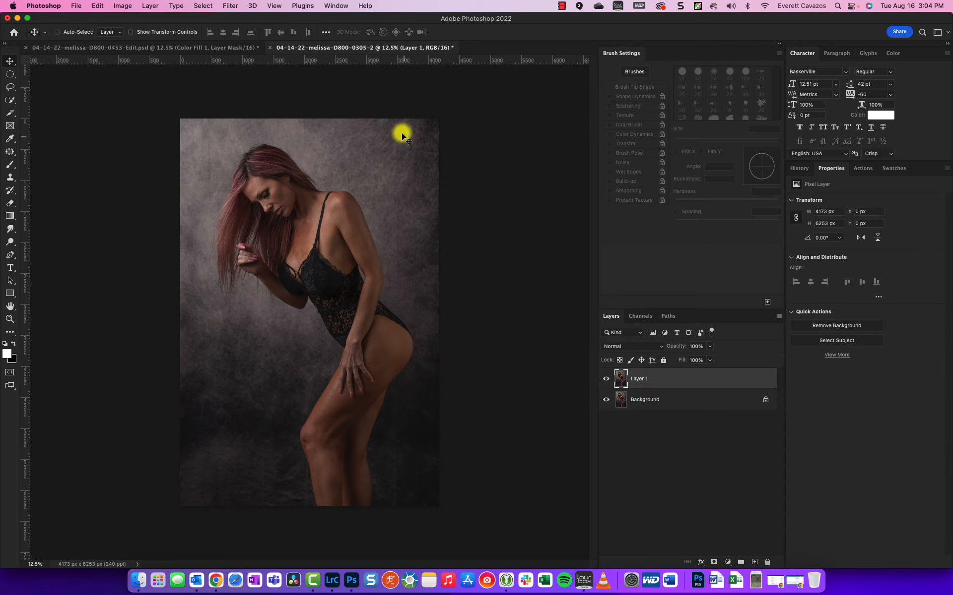
Step: Use Liquify with a 1200 brush to push the front waistline inward and the buttock contour slightly outward, comparing with the preview off
{"action": "left_click", "coordinate": [228, 6]}
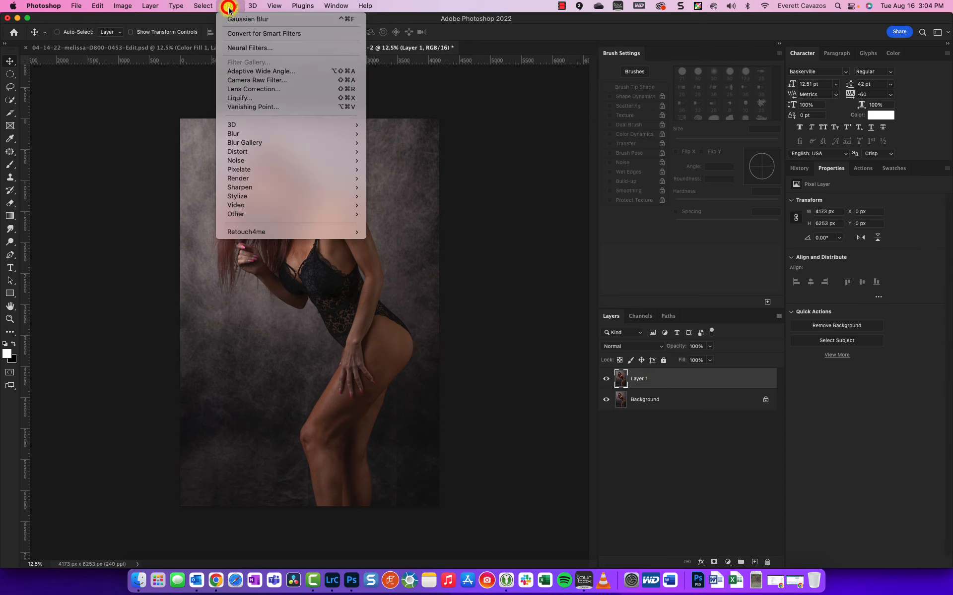
{"action": "left_click", "coordinate": [250, 99]}
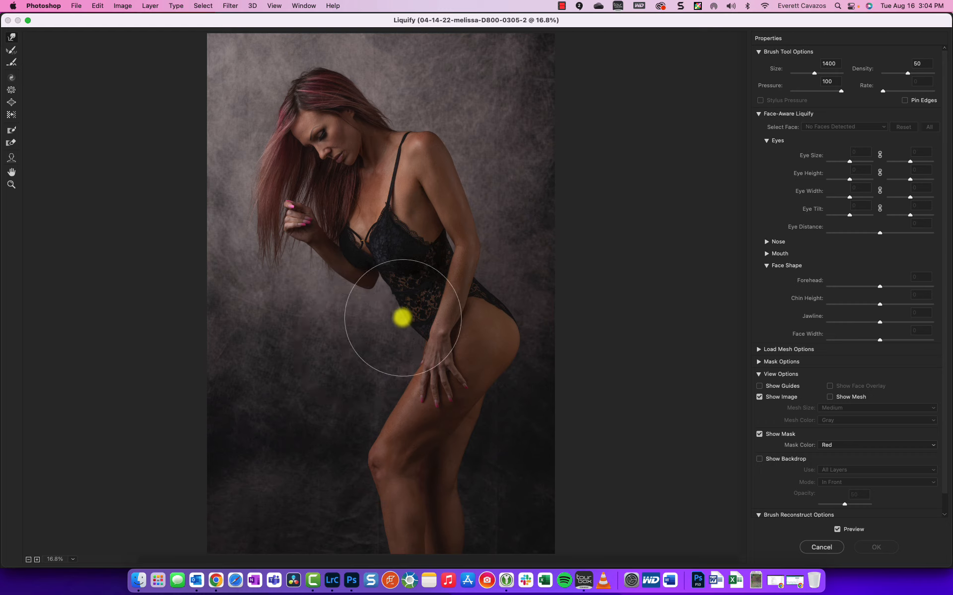
{"action": "key", "text": "bracketright"}
{"action": "mouse_move", "coordinate": [403, 323]}
{"action": "left_mouse_down"}
{"action": "mouse_move", "coordinate": [413, 311]}
{"action": "mouse_move", "coordinate": [410, 317]}
{"action": "left_mouse_up"}
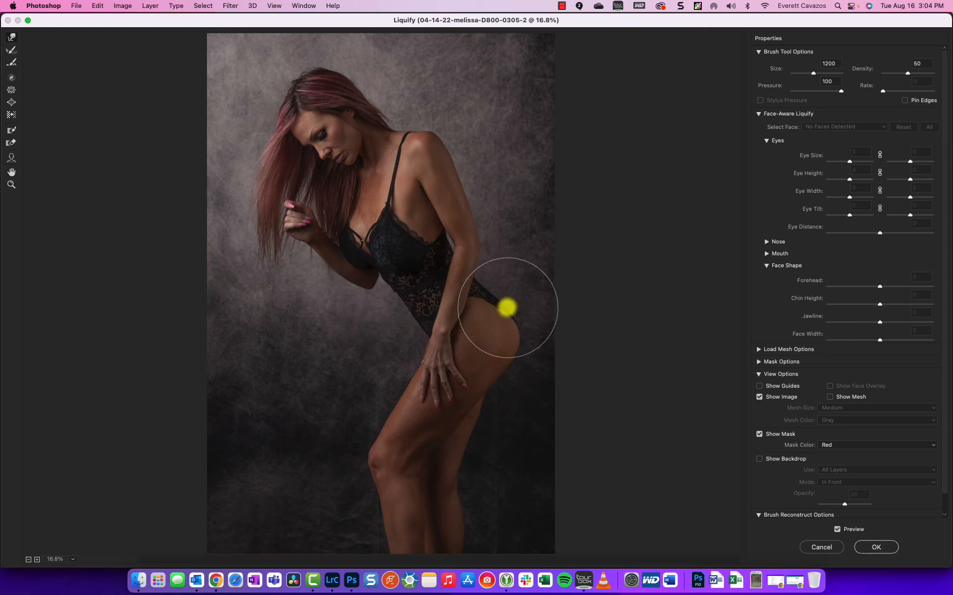
{"action": "left_click_drag", "start_coordinate": [499, 305], "coordinate": [504, 301]}
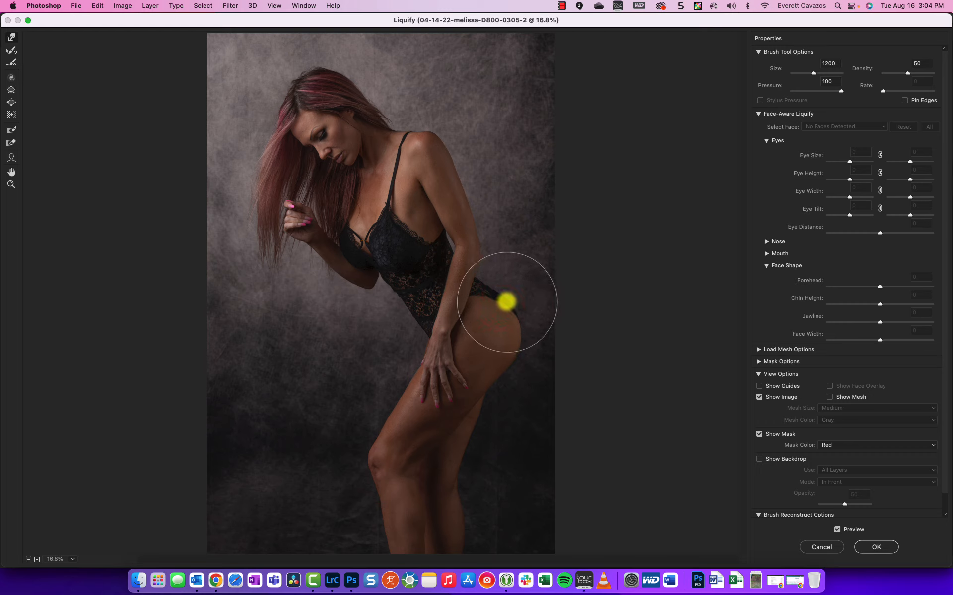
{"action": "left_click", "coordinate": [838, 530]}
{"action": "left_click", "coordinate": [838, 530]}
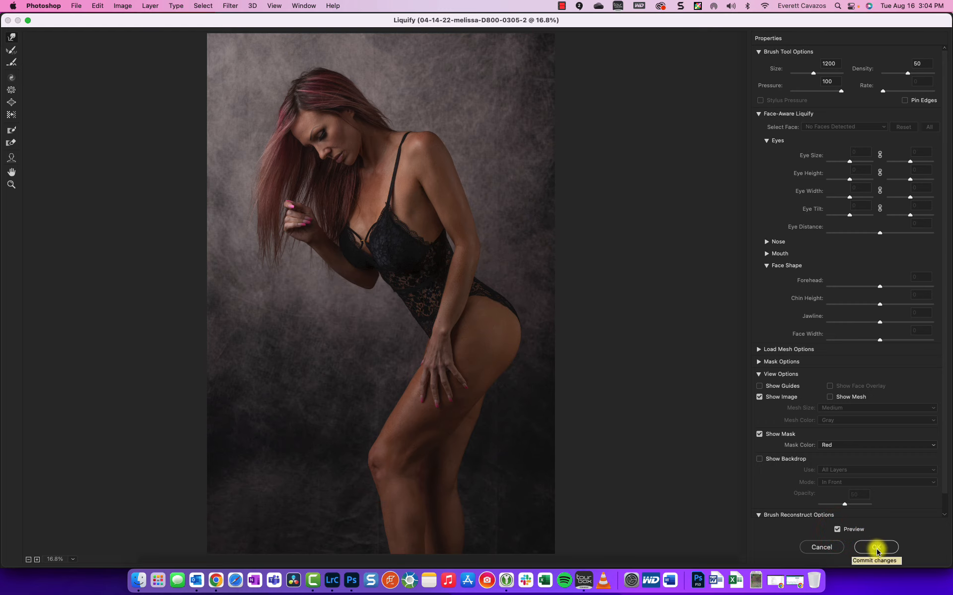
Step: Reduce the Liquify brush size to 500, nudge the back edge of the rear thigh inward, and apply the Liquify changes
{"action": "scroll", "coordinate": [372, 497], "scroll_direction": "up", "scroll_amount": 2}
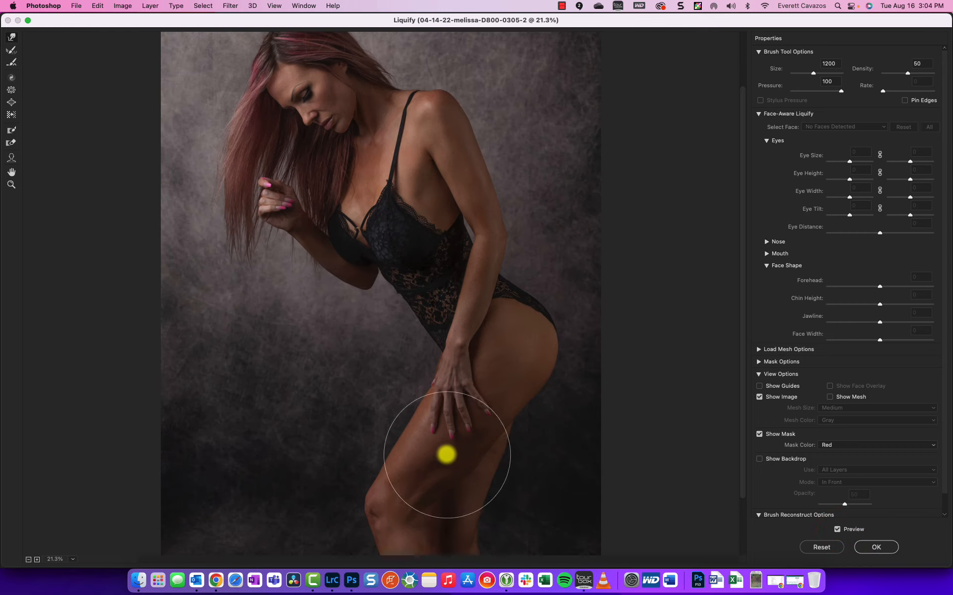
{"action": "scroll", "coordinate": [445, 453], "scroll_direction": "down", "scroll_amount": 3}
{"action": "scroll", "coordinate": [555, 444], "scroll_direction": "down", "scroll_amount": 2}
{"action": "scroll", "coordinate": [555, 442], "scroll_direction": "up", "scroll_amount": 2}
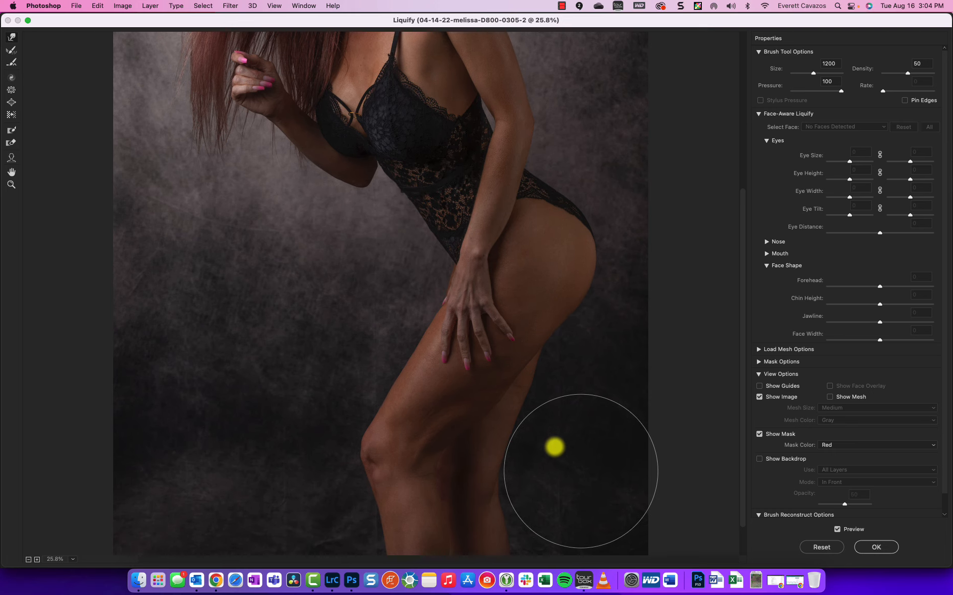
{"action": "scroll", "coordinate": [578, 404], "scroll_direction": "up", "scroll_amount": 2}
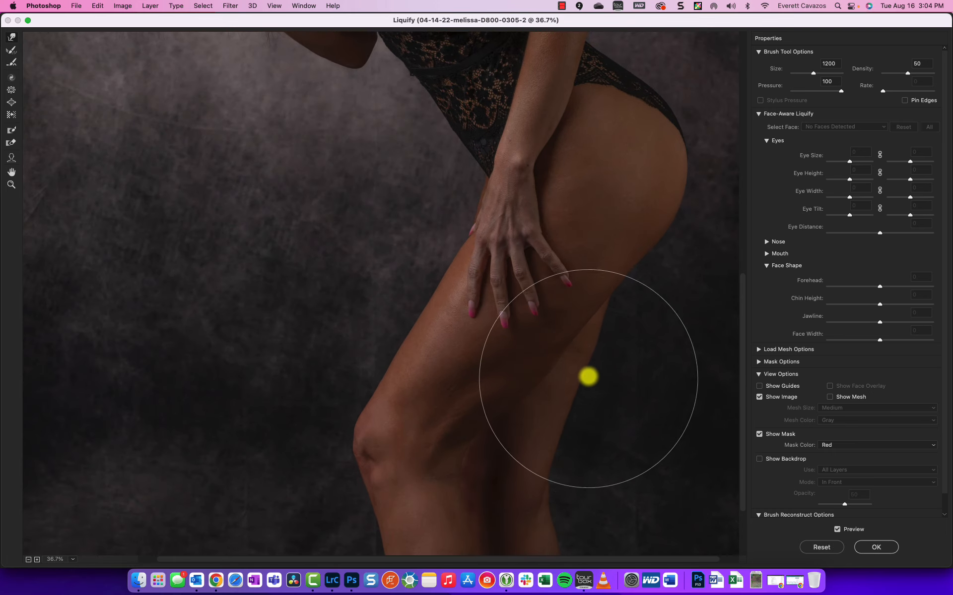
{"action": "key", "text": "bracketleft"}
{"action": "key", "text": "bracketleft"}
{"action": "key", "text": "bracketleft"}
{"action": "key", "text": "bracketleft"}
{"action": "key", "text": "bracketleft"}
{"action": "key", "text": "bracketleft"}
{"action": "key", "text": "bracketleft"}
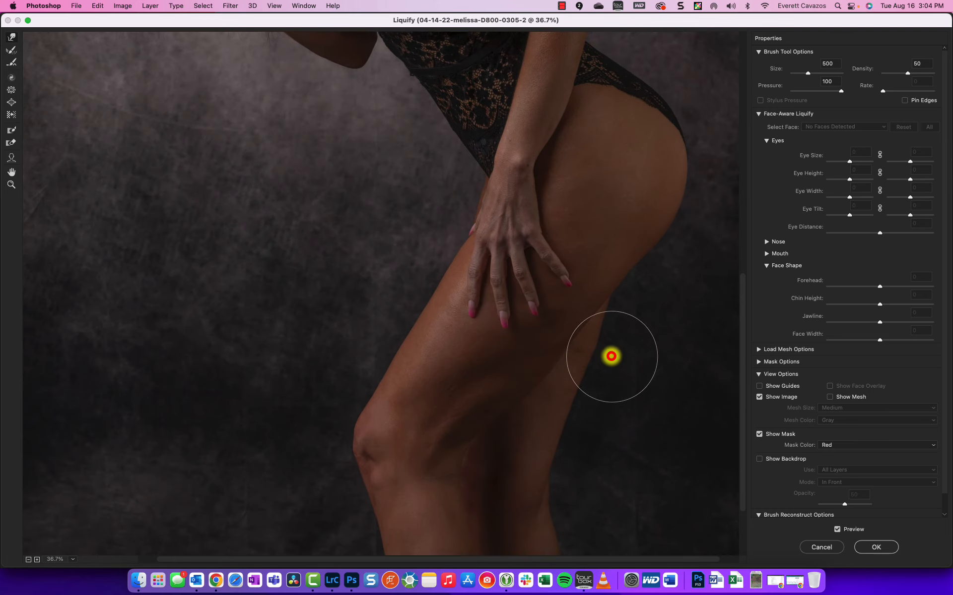
{"action": "left_click_drag", "start_coordinate": [611, 356], "coordinate": [606, 355]}
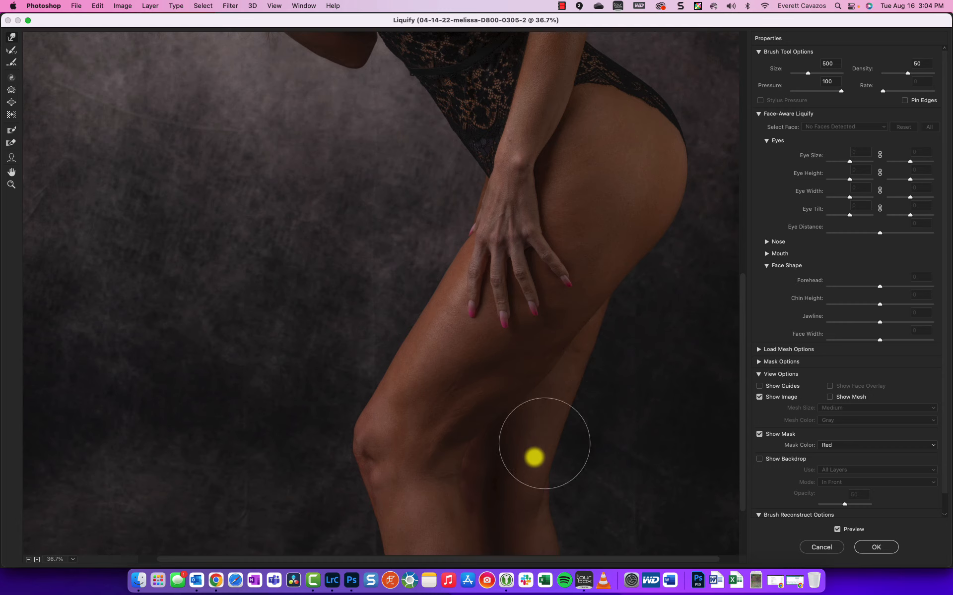
{"action": "scroll", "coordinate": [523, 462], "scroll_direction": "down", "scroll_amount": 5}
{"action": "scroll", "coordinate": [525, 463], "scroll_direction": "up", "scroll_amount": 1}
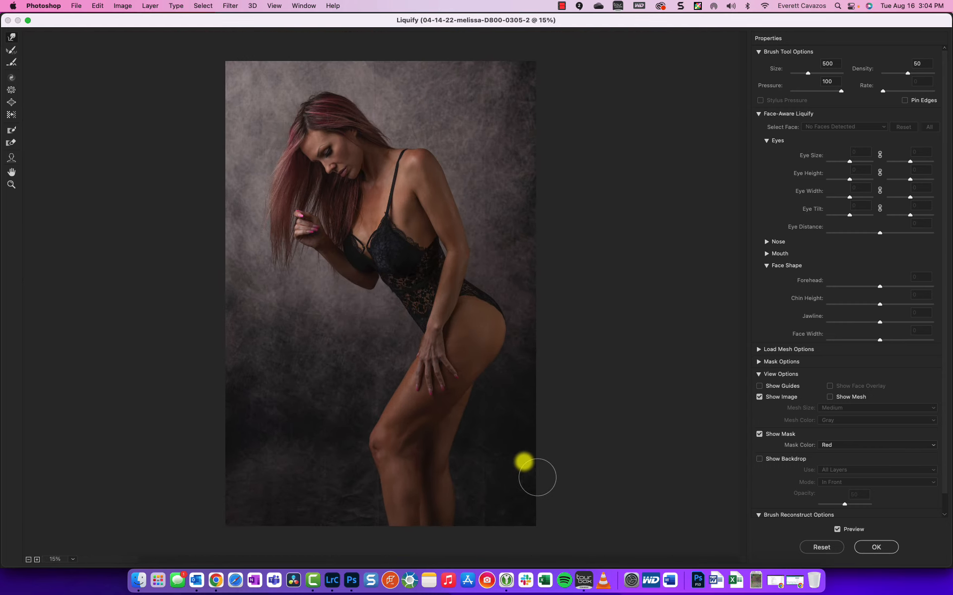
{"action": "left_click", "coordinate": [875, 546]}
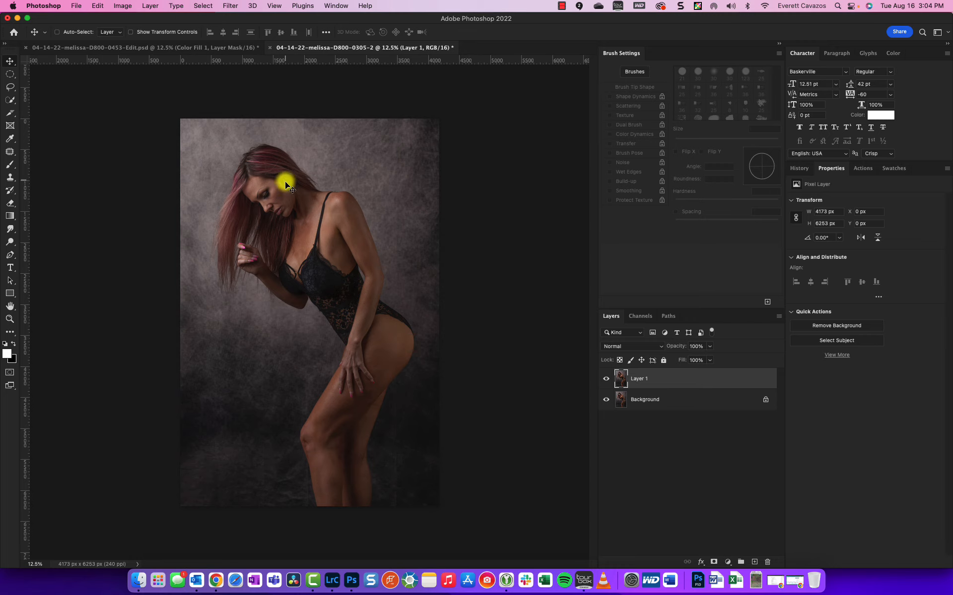
Step: Make a rectangular marquee selection about 1392 by 1292 px around the subject's face on Layer 1
{"action": "left_click", "coordinate": [10, 73]}
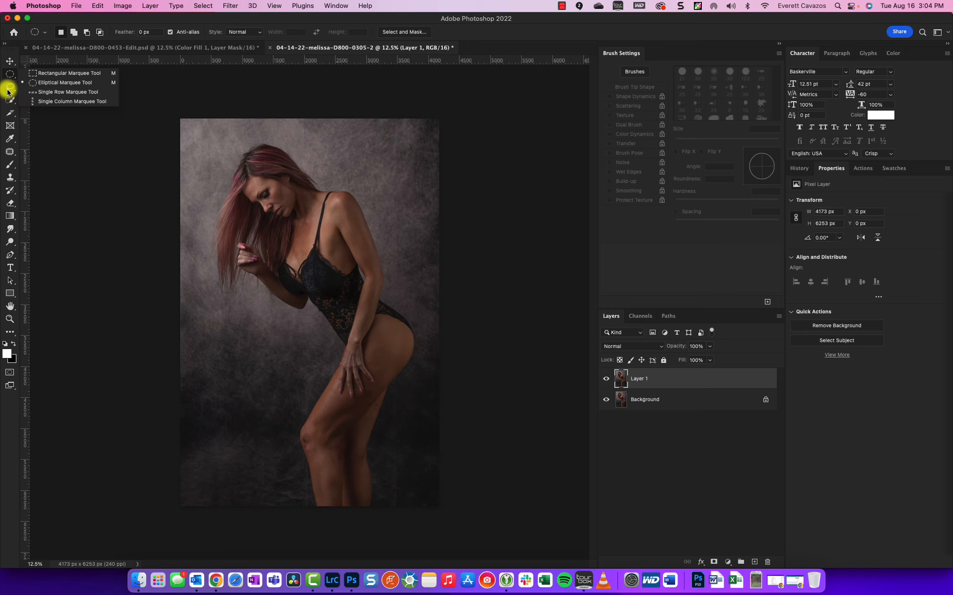
{"action": "left_click", "coordinate": [725, 393]}
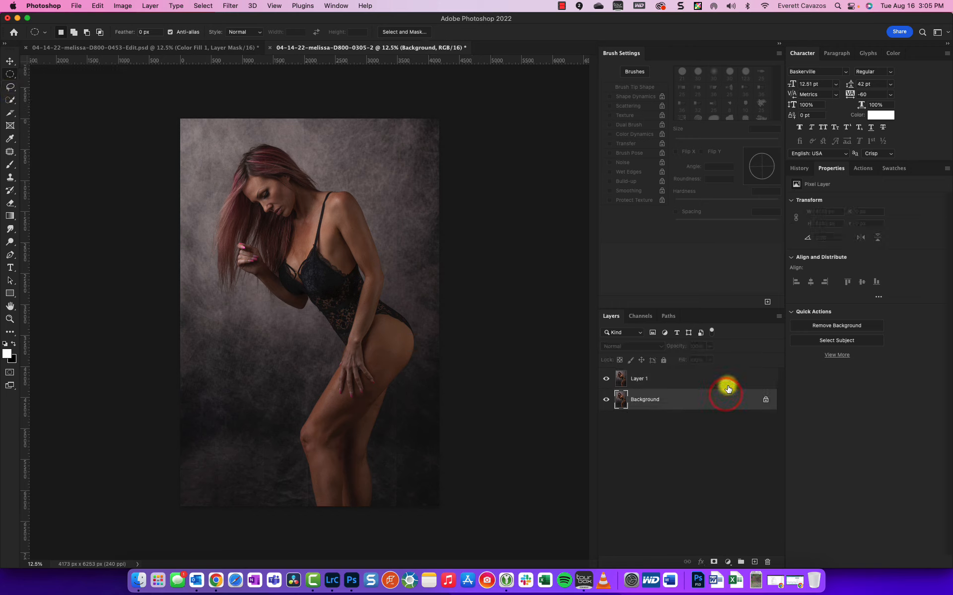
{"action": "left_click", "coordinate": [726, 385]}
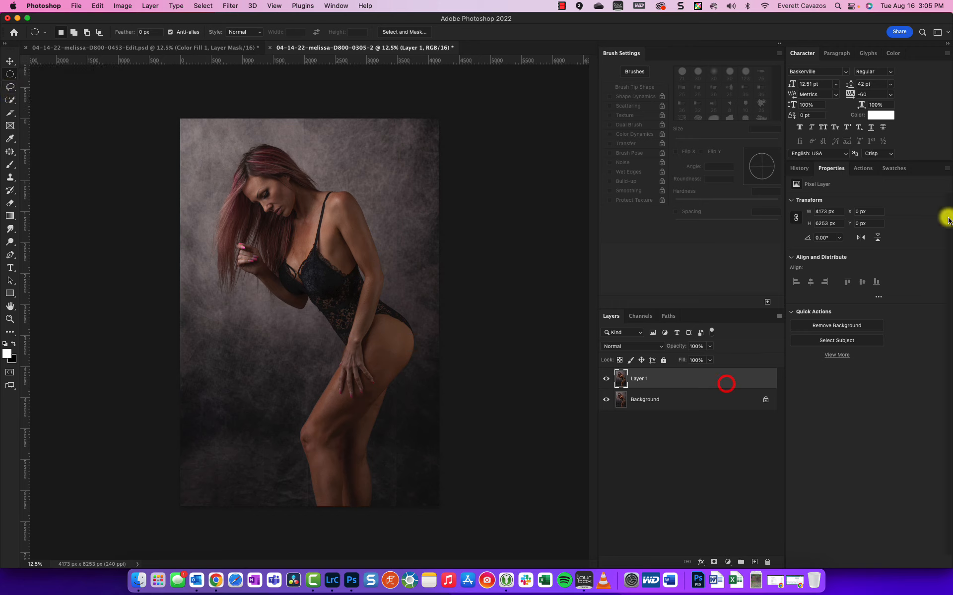
{"action": "left_click", "coordinate": [12, 74]}
{"action": "left_click", "coordinate": [53, 70]}
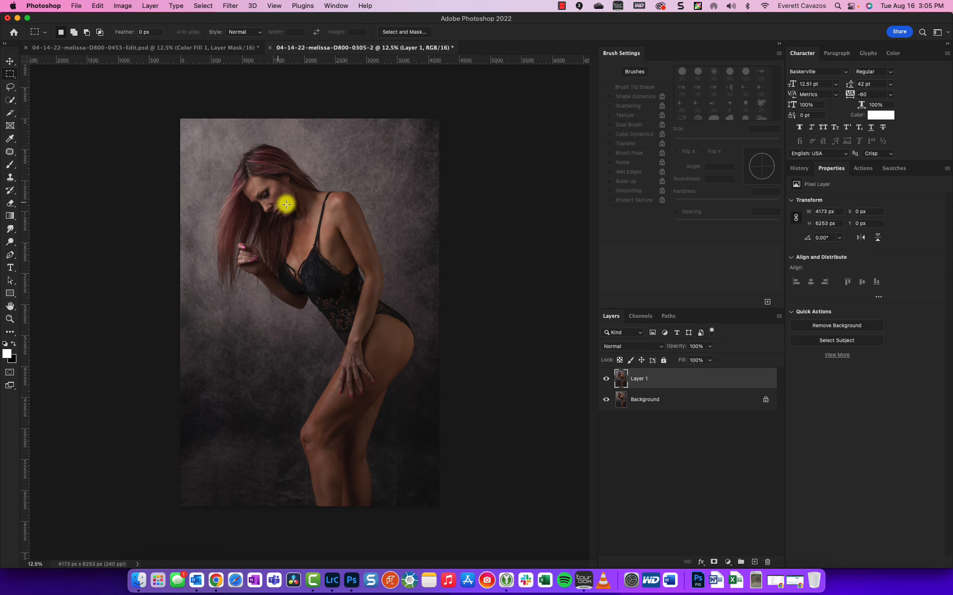
{"action": "left_click_drag", "start_coordinate": [226, 156], "coordinate": [311, 235]}
Step: Apply the Retouch4me Heal filter to the selected face area
{"action": "left_click", "coordinate": [250, 6]}
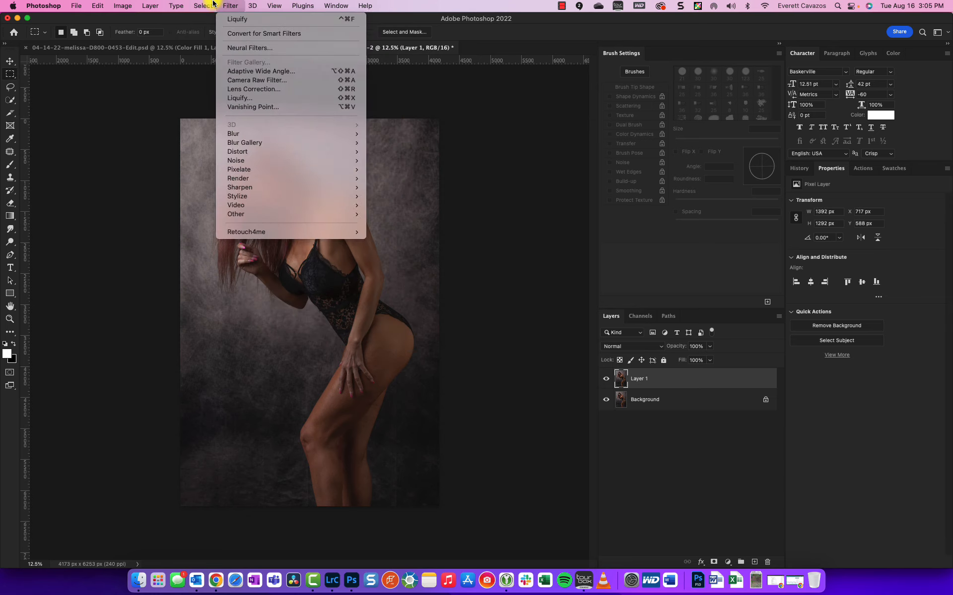
{"action": "mouse_move", "coordinate": [255, 234]}
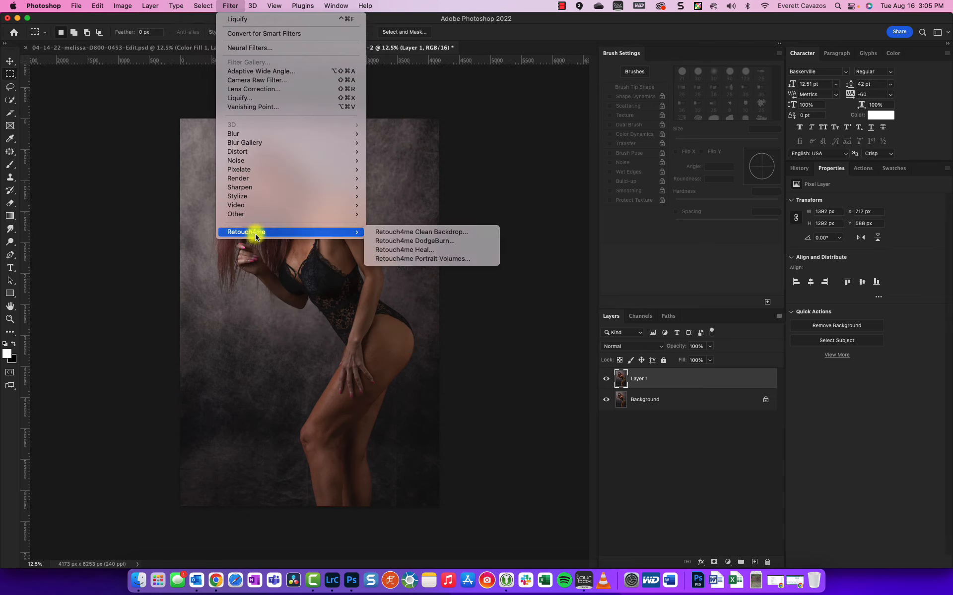
{"action": "left_click", "coordinate": [419, 250]}
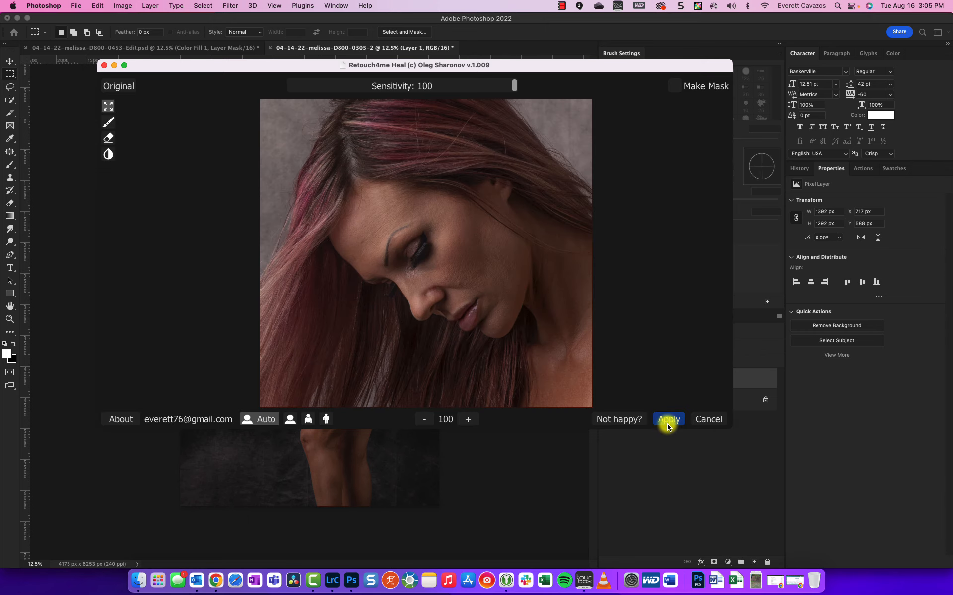
{"action": "left_click", "coordinate": [668, 420]}
Step: Apply the Retouch4me Dodge Burn filter to the selected face area after comparing with the original, and clear the selection
{"action": "left_click", "coordinate": [225, 5]}
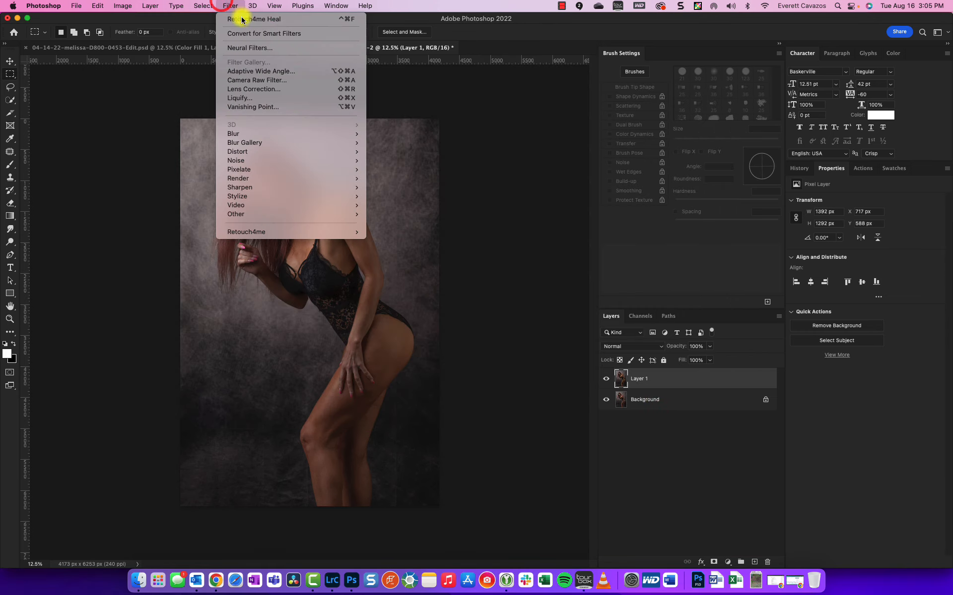
{"action": "mouse_move", "coordinate": [302, 232]}
{"action": "left_click", "coordinate": [449, 241]}
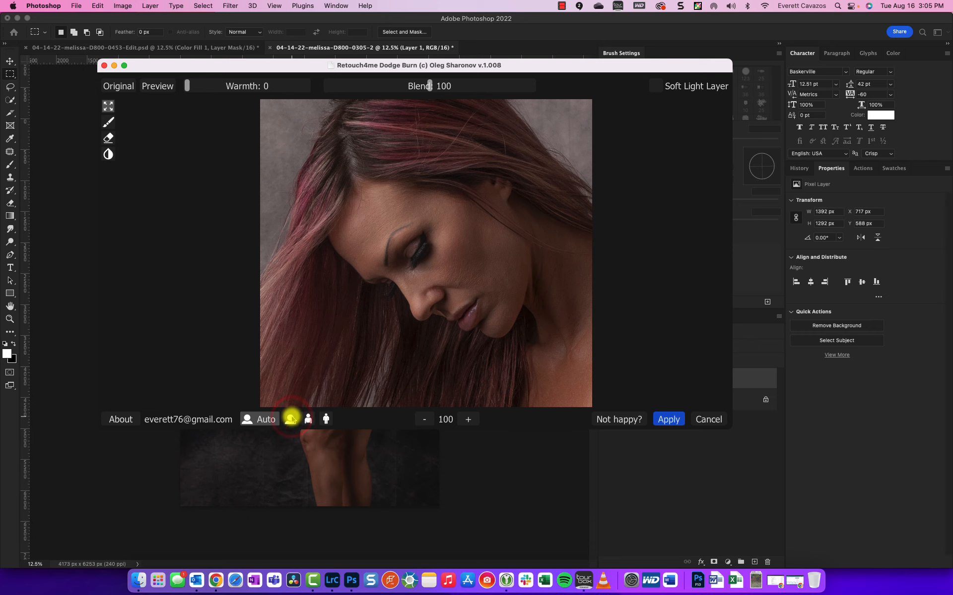
{"action": "left_click", "coordinate": [114, 85]}
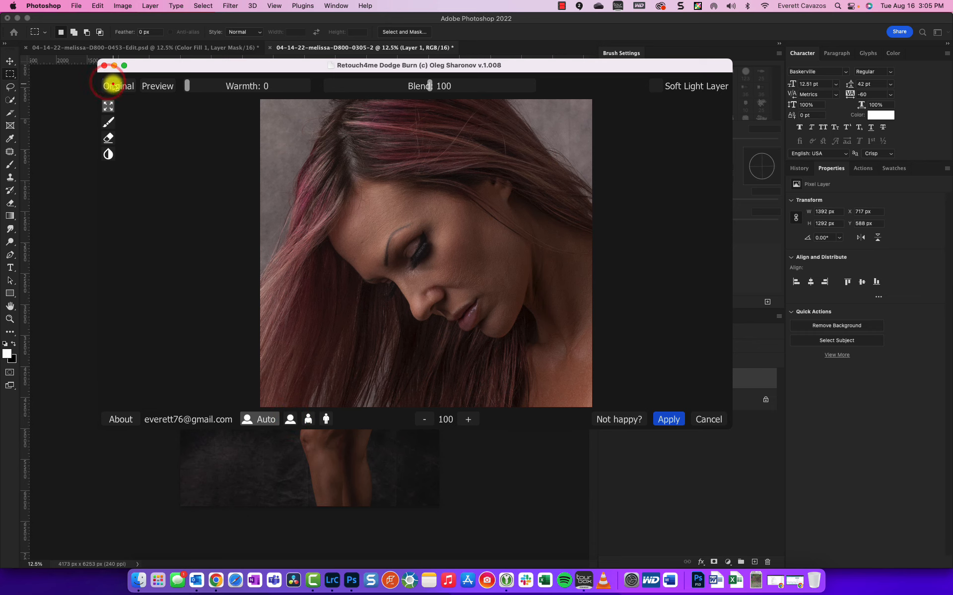
{"action": "left_click", "coordinate": [666, 420]}
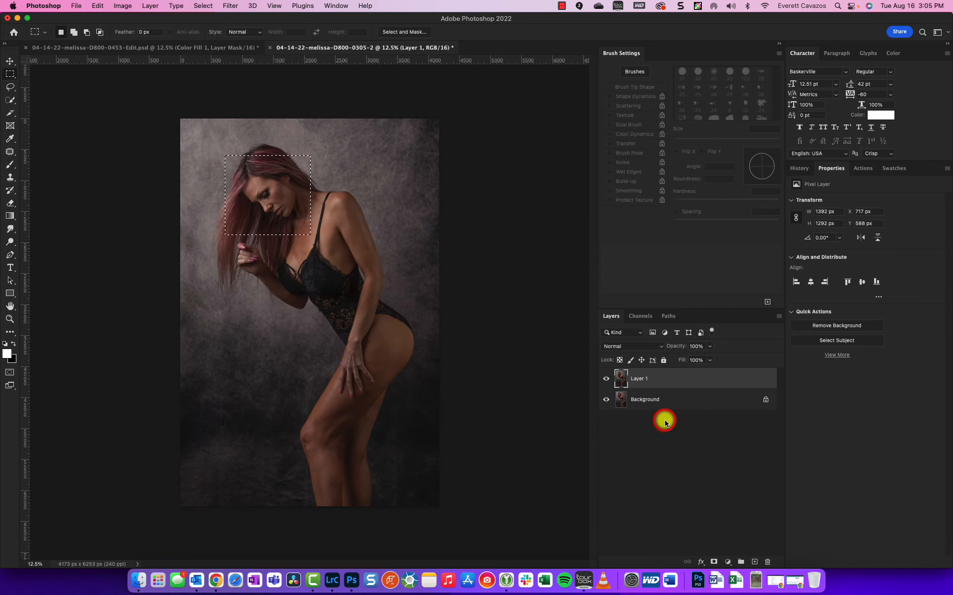
{"action": "scroll", "coordinate": [215, 215], "scroll_direction": "up", "scroll_amount": 2}
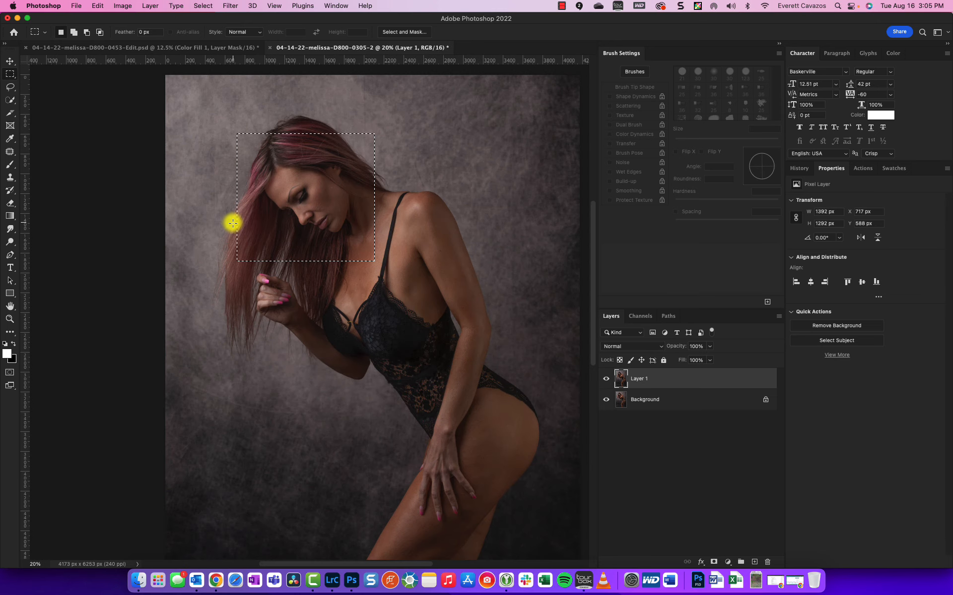
{"action": "key", "text": "ctrl+d"}
Step: Run the 3 layer FS action: High Pass 7 on Hi pass, Gaussian Blur 28 on Low pass, High Pass 28 and Gaussian Blur 7 on Medium pass
{"action": "scroll", "coordinate": [308, 192], "scroll_direction": "up", "scroll_amount": 2}
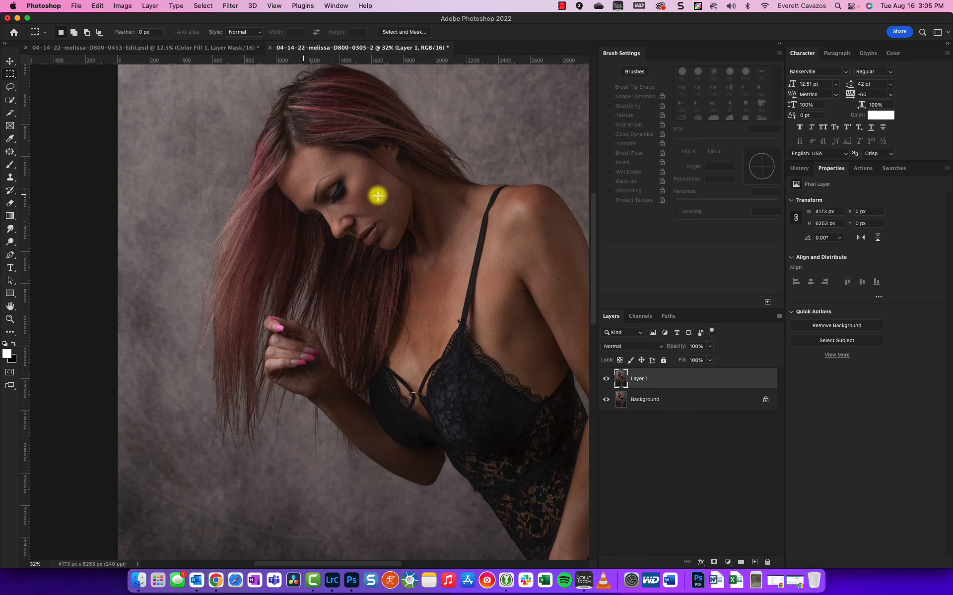
{"action": "scroll", "coordinate": [377, 196], "scroll_direction": "up", "scroll_amount": 4}
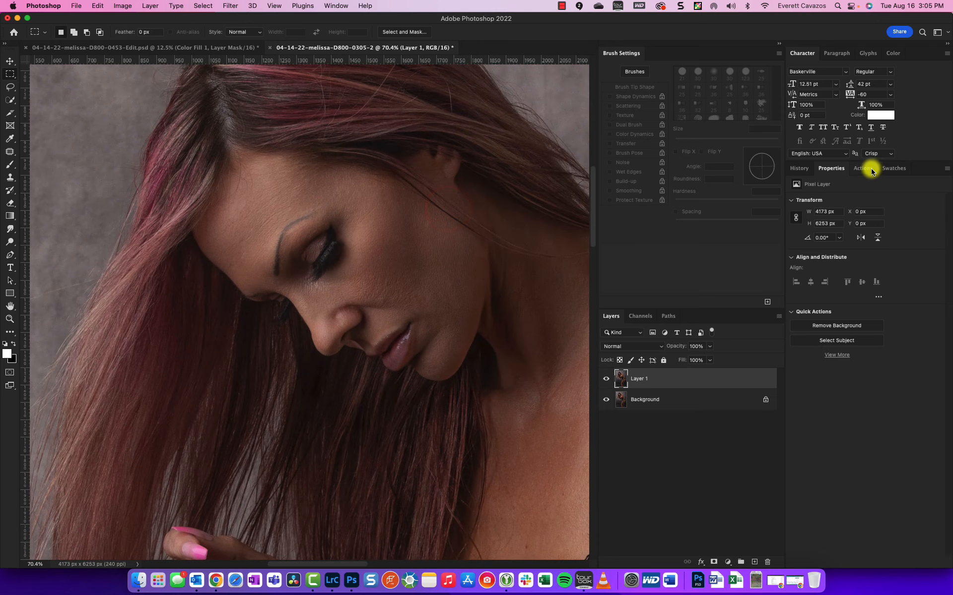
{"action": "left_click", "coordinate": [872, 172]}
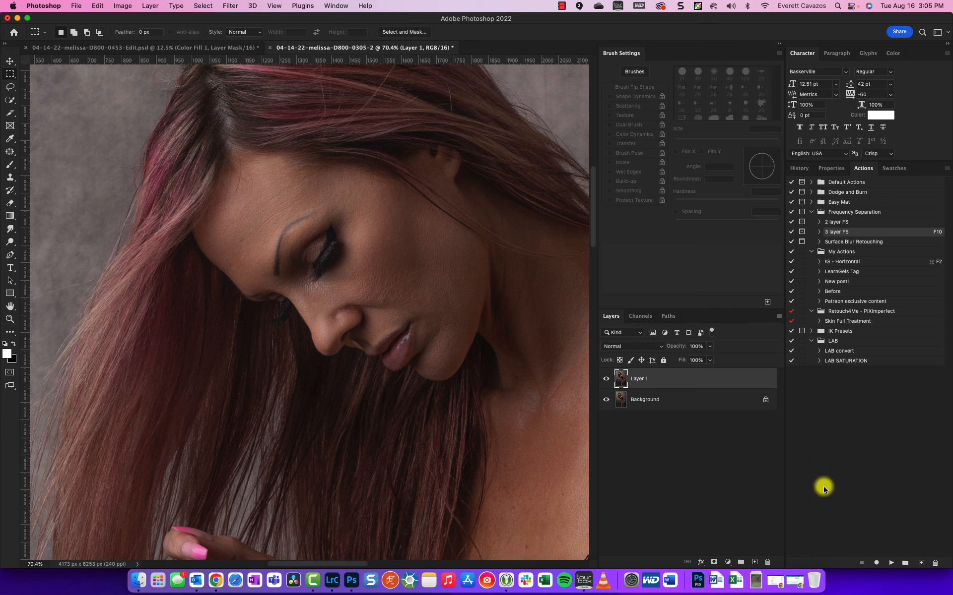
{"action": "left_click", "coordinate": [892, 562]}
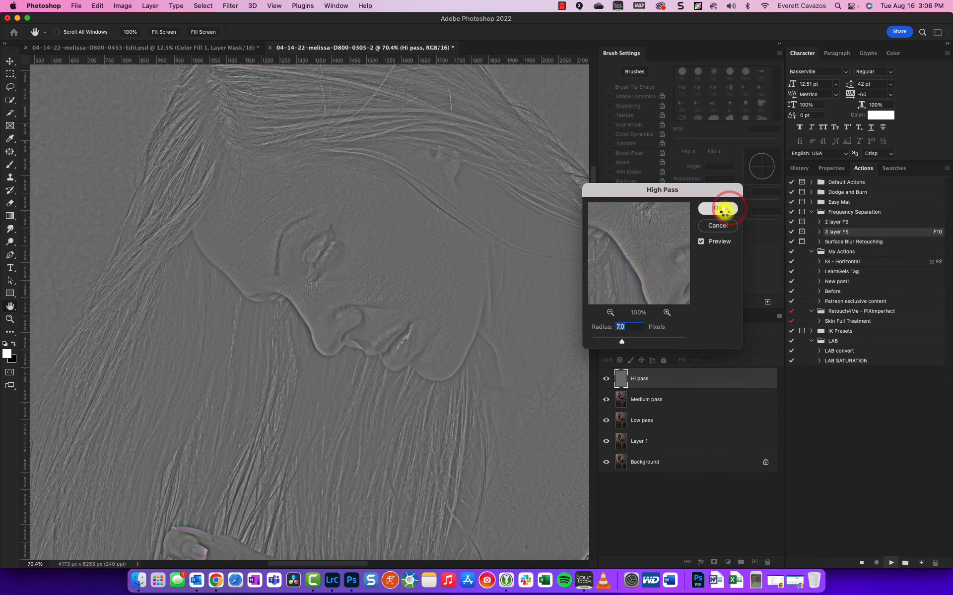
{"action": "left_click", "coordinate": [722, 210]}
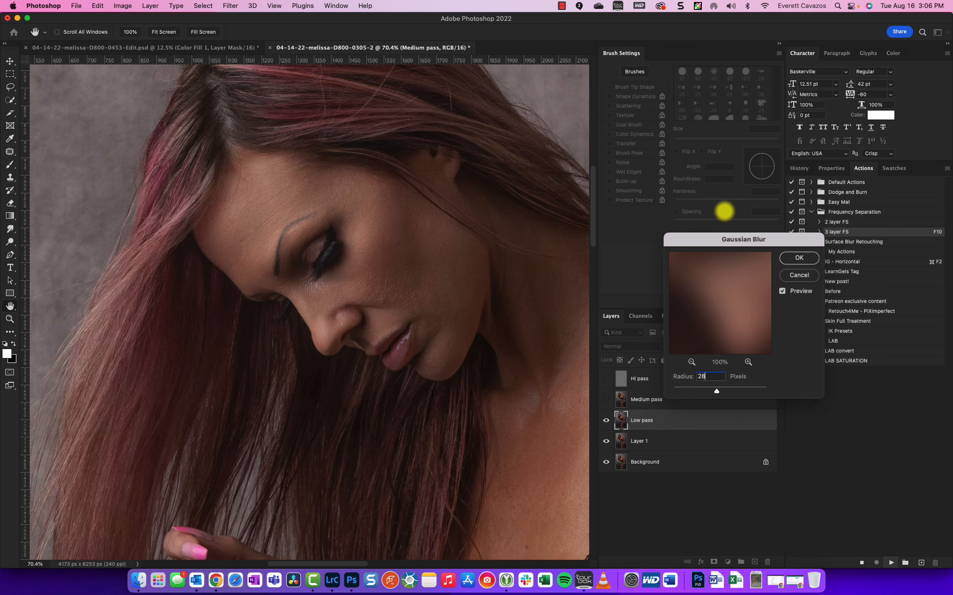
{"action": "key", "text": "Return"}
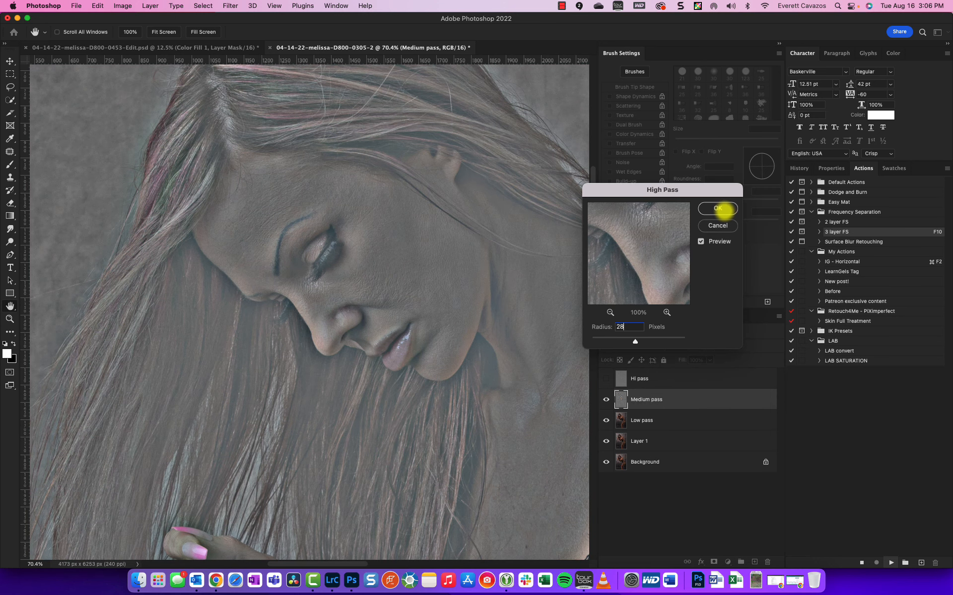
{"action": "left_click", "coordinate": [722, 209]}
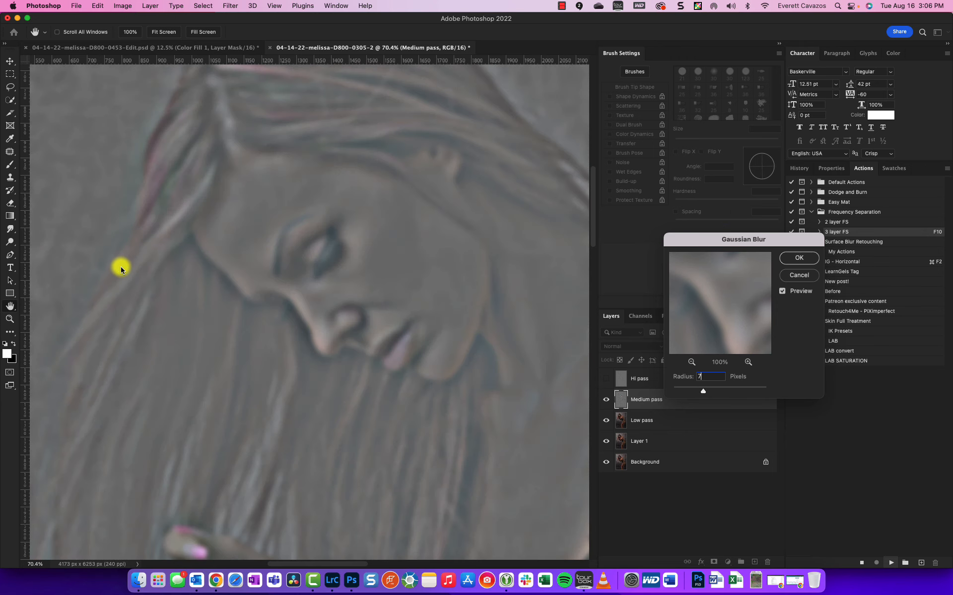
{"action": "key", "text": "Return"}
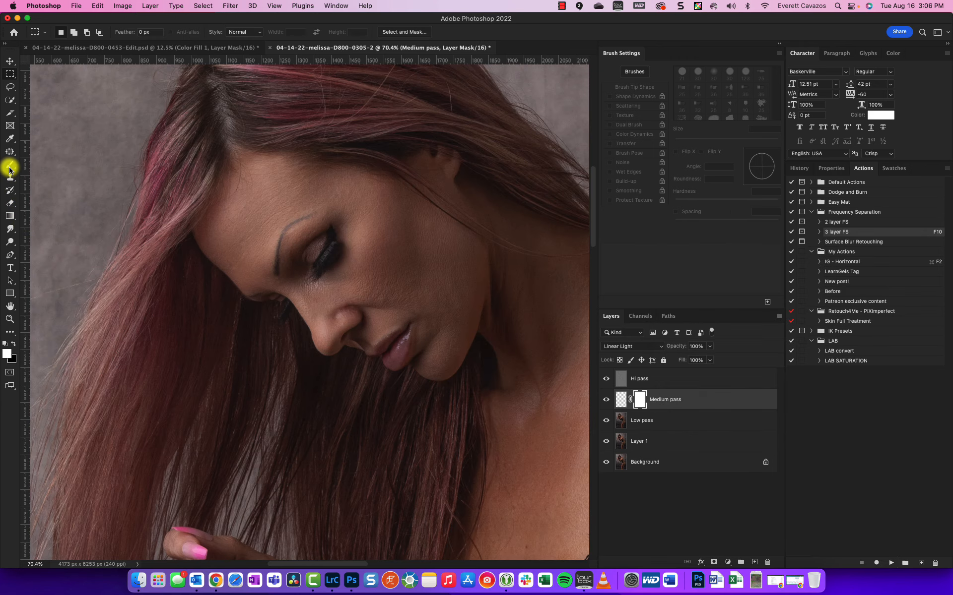
Step: Paint black over the cheek beside the nose on the Medium pass mask with a 175 px soft brush at 13% flow
{"action": "left_click", "coordinate": [9, 168]}
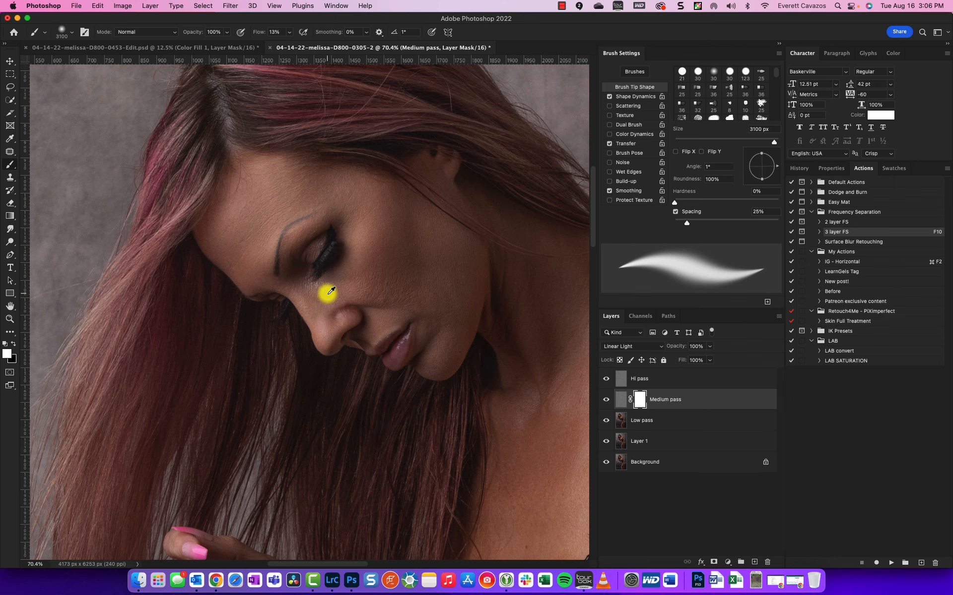
{"action": "scroll", "coordinate": [323, 293], "scroll_direction": "up", "scroll_amount": 3}
{"action": "key", "text": "]"}
{"action": "key", "text": "]"}
{"action": "key", "text": "]"}
{"action": "key", "text": "]"}
{"action": "key", "text": "]"}
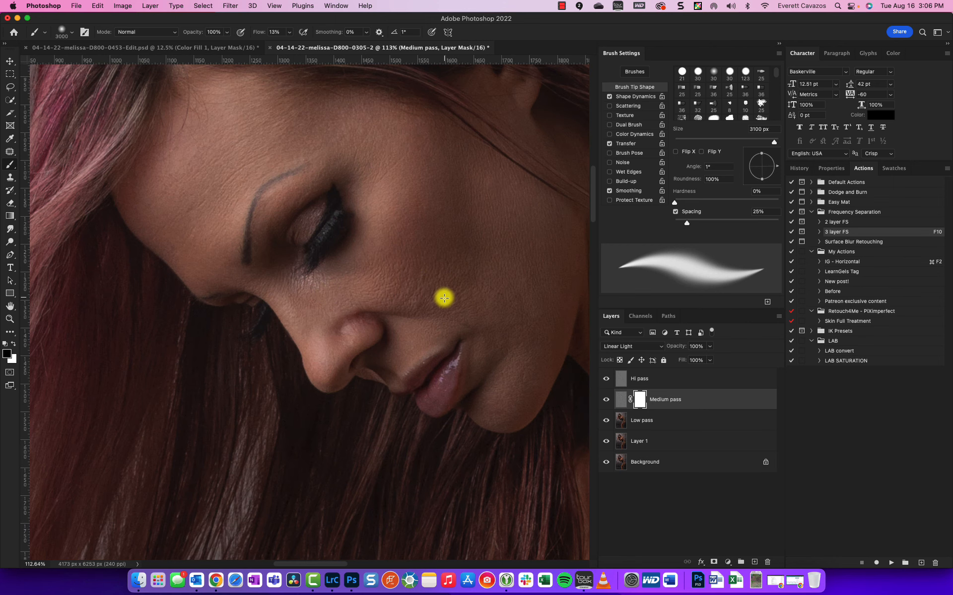
{"action": "key", "text": "bracketleft"}
{"action": "key", "text": "bracketleft"}
{"action": "key", "text": "bracketleft"}
{"action": "key", "text": "bracketleft"}
{"action": "key", "text": "bracketleft"}
{"action": "key", "text": "bracketleft"}
{"action": "key", "text": "bracketleft"}
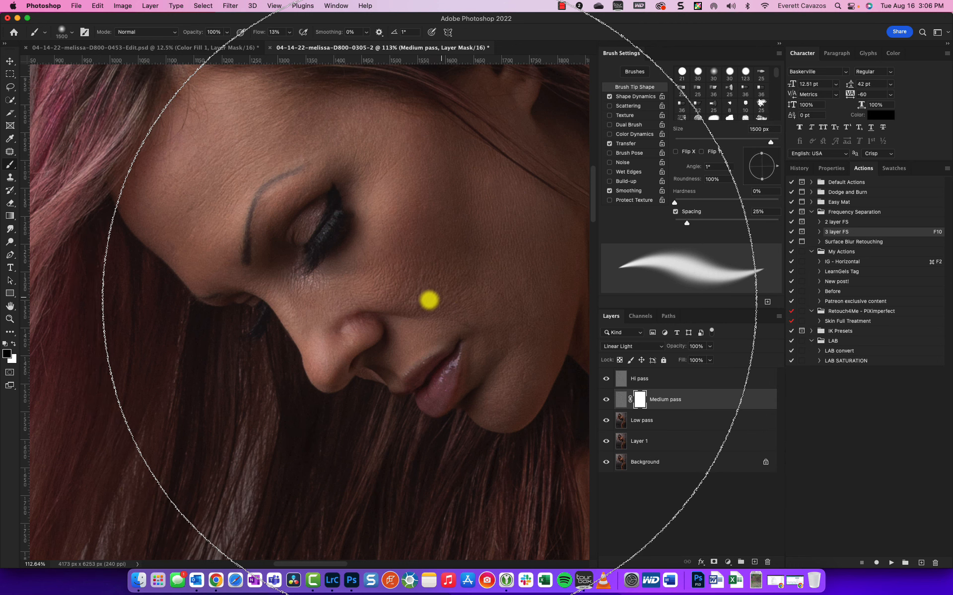
{"action": "key", "text": "bracketleft"}
{"action": "key", "text": "bracketleft"}
{"action": "key", "text": "bracketleft"}
{"action": "key", "text": "bracketleft"}
{"action": "key", "text": "bracketleft"}
{"action": "key", "text": "bracketleft"}
{"action": "key", "text": "bracketleft"}
{"action": "key", "text": "bracketleft"}
{"action": "key", "text": "bracketleft"}
{"action": "key", "text": "bracketleft"}
{"action": "key", "text": "bracketleft"}
{"action": "key", "text": "bracketleft"}
{"action": "key", "text": "bracketleft"}
{"action": "key", "text": "bracketleft"}
{"action": "key", "text": "bracketleft"}
{"action": "key", "text": "bracketleft"}
{"action": "key", "text": "bracketleft"}
{"action": "key", "text": "bracketleft"}
{"action": "key", "text": "bracketleft"}
{"action": "key", "text": "bracketleft"}
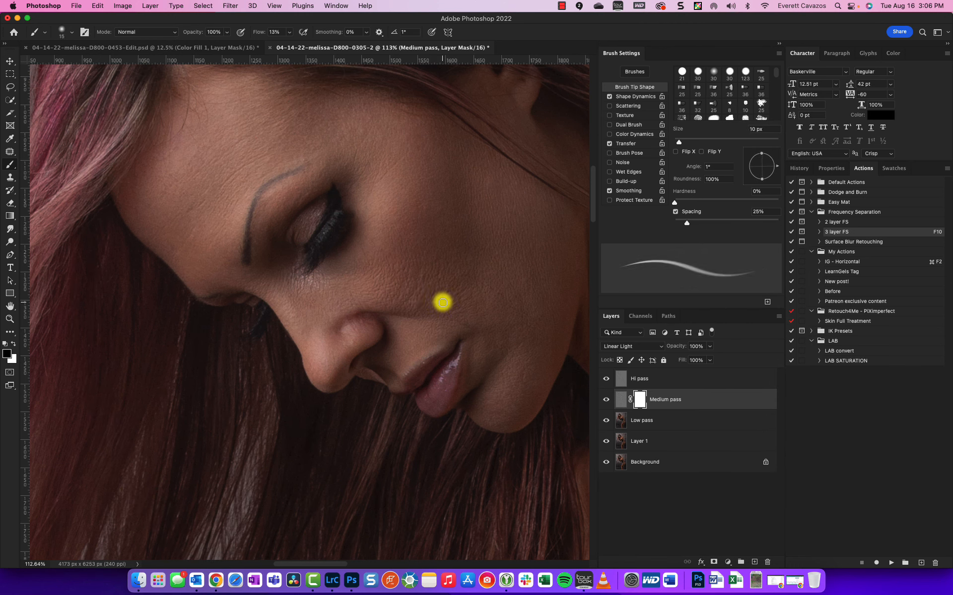
{"action": "key", "text": "bracketright"}
{"action": "key", "text": "bracketright"}
{"action": "key", "text": "bracketright"}
{"action": "key", "text": "bracketright"}
{"action": "key", "text": "bracketright"}
{"action": "key", "text": "bracketright"}
{"action": "key", "text": "bracketright"}
{"action": "key", "text": "bracketright"}
{"action": "key", "text": "bracketright"}
{"action": "key", "text": "bracketright"}
{"action": "key", "text": "bracketright"}
{"action": "key", "text": "bracketright"}
{"action": "key", "text": "bracketright"}
{"action": "key", "text": "bracketright"}
{"action": "key", "text": "bracketright"}
{"action": "key", "text": "bracketright"}
{"action": "key", "text": "bracketright"}
{"action": "key", "text": "bracketright"}
{"action": "key", "text": "bracketright"}
{"action": "key", "text": "bracketright"}
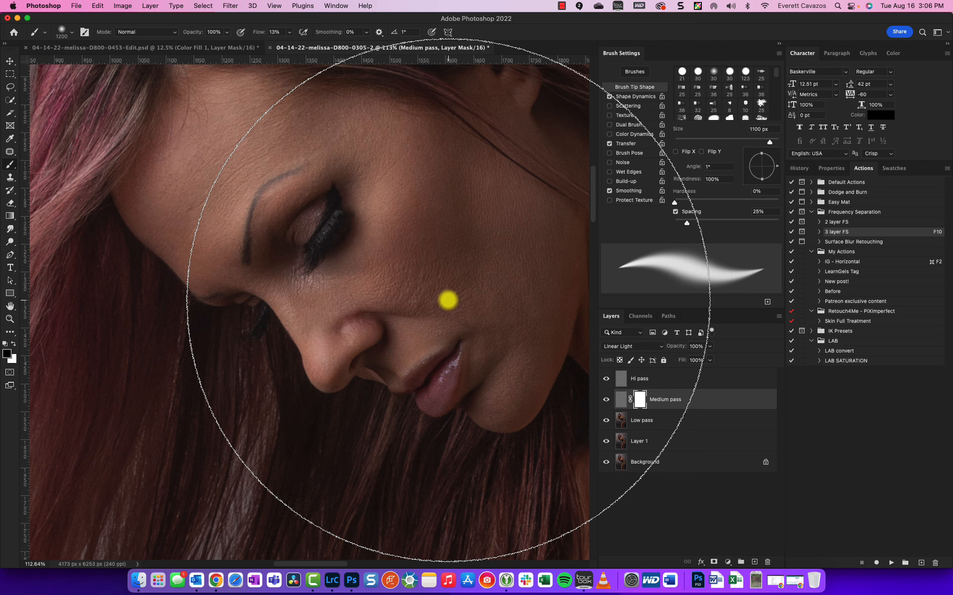
{"action": "key", "text": "bracketright"}
{"action": "key", "text": "bracketright"}
{"action": "key", "text": "bracketright"}
{"action": "key", "text": "bracketright"}
{"action": "key", "text": "bracketright"}
{"action": "key", "text": "bracketright"}
{"action": "key", "text": "bracketright"}
{"action": "key", "text": "bracketright"}
{"action": "key", "text": "bracketright"}
{"action": "key", "text": "bracketright"}
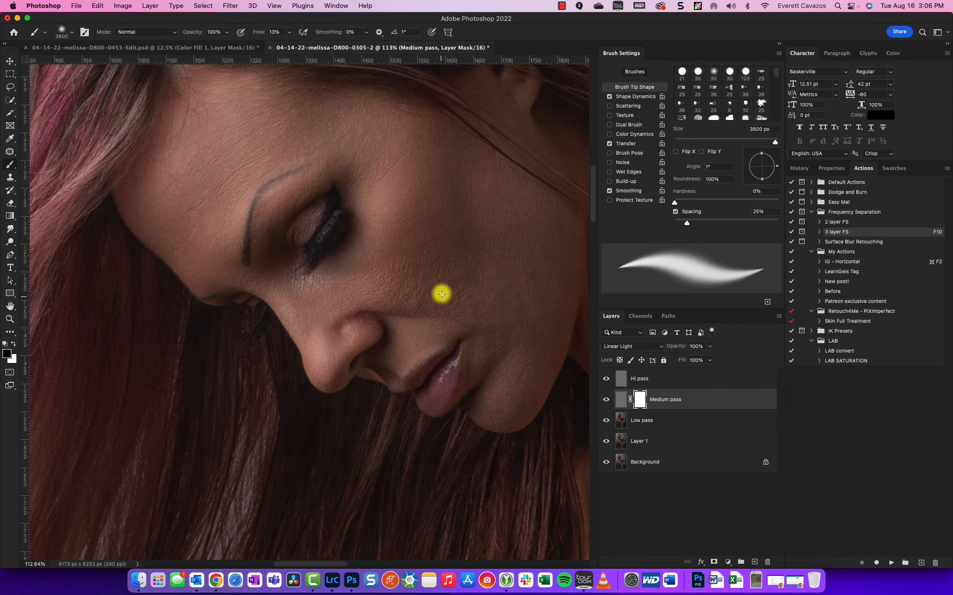
{"action": "key", "text": "bracketleft"}
{"action": "key", "text": "bracketleft"}
{"action": "key", "text": "bracketleft"}
{"action": "key", "text": "bracketleft"}
{"action": "key", "text": "bracketleft"}
{"action": "key", "text": "bracketleft"}
{"action": "key", "text": "bracketleft"}
{"action": "key", "text": "bracketleft"}
{"action": "key", "text": "bracketleft"}
{"action": "key", "text": "bracketleft"}
{"action": "key", "text": "bracketleft"}
{"action": "key", "text": "bracketleft"}
{"action": "key", "text": "bracketleft"}
{"action": "key", "text": "bracketleft"}
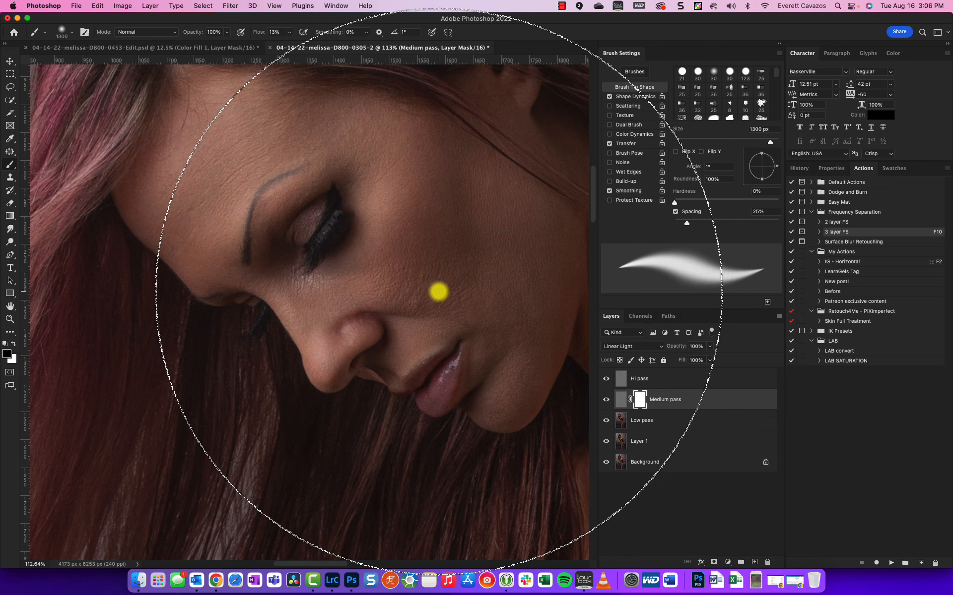
{"action": "key", "text": "bracketleft"}
{"action": "key", "text": "bracketleft"}
{"action": "key", "text": "bracketleft"}
{"action": "key", "text": "bracketleft"}
{"action": "key", "text": "bracketleft"}
{"action": "key", "text": "bracketleft"}
{"action": "key", "text": "bracketleft"}
{"action": "key", "text": "bracketleft"}
{"action": "key", "text": "bracketleft"}
{"action": "key", "text": "bracketleft"}
{"action": "key", "text": "bracketleft"}
{"action": "key", "text": "bracketleft"}
{"action": "key", "text": "bracketleft"}
{"action": "key", "text": "bracketleft"}
{"action": "key", "text": "bracketleft"}
{"action": "key", "text": "bracketleft"}
{"action": "key", "text": "bracketleft"}
{"action": "key", "text": "bracketleft"}
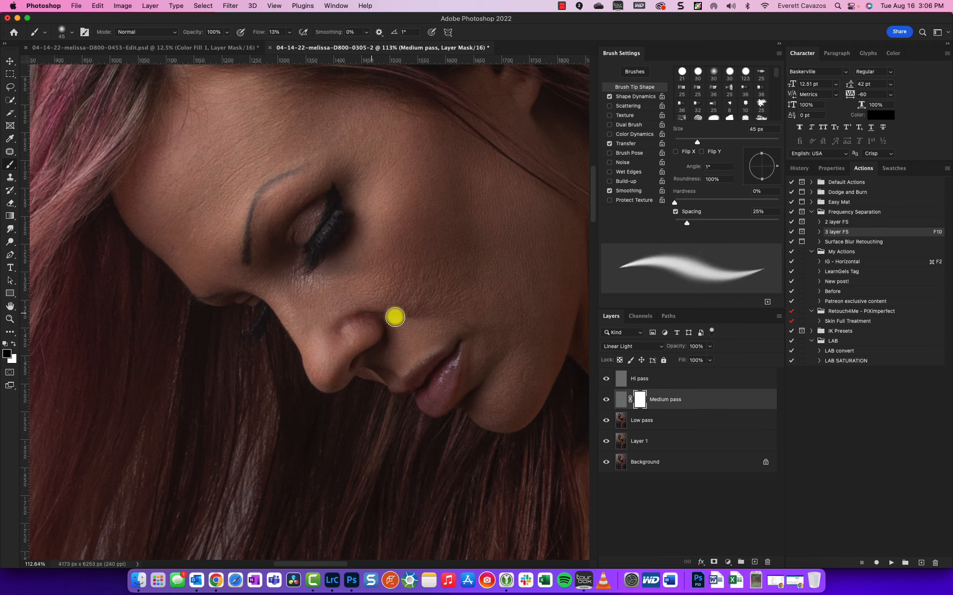
{"action": "key", "text": "bracketright"}
{"action": "key", "text": "bracketright"}
{"action": "key", "text": "bracketright"}
{"action": "key", "text": "bracketright"}
{"action": "key", "text": "bracketright"}
{"action": "key", "text": "bracketright"}
{"action": "key", "text": "bracketright"}
{"action": "key", "text": "bracketright"}
{"action": "key", "text": "bracketright"}
{"action": "key", "text": "bracketleft"}
{"action": "key", "text": "bracketleft"}
{"action": "key", "text": "bracketleft"}
{"action": "key", "text": "bracketleft"}
{"action": "key", "text": "bracketright"}
{"action": "key", "text": "bracketright"}
{"action": "key", "text": "bracketright"}
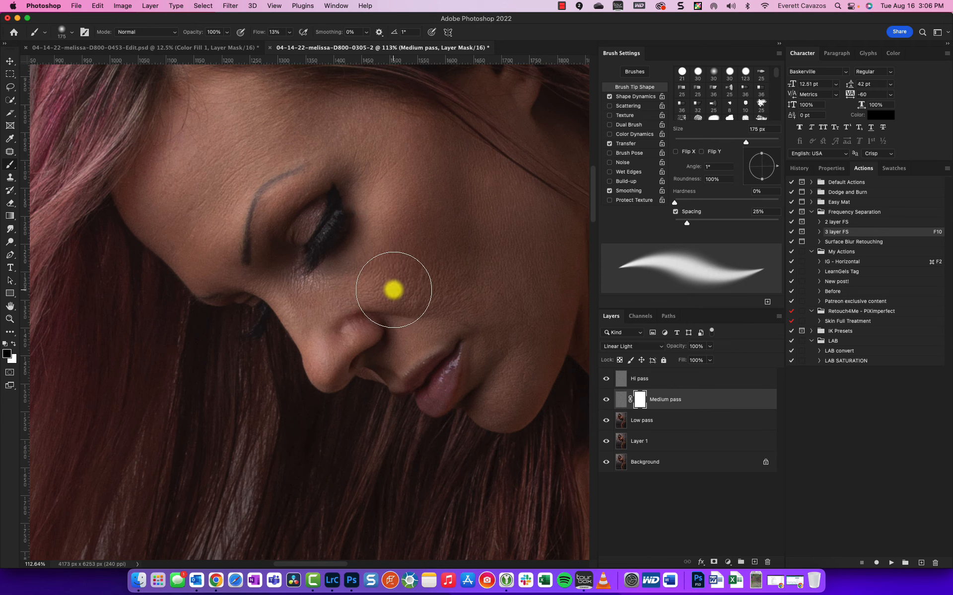
{"action": "mouse_move", "coordinate": [407, 283]}
{"action": "left_mouse_down"}
{"action": "mouse_move", "coordinate": [466, 290]}
{"action": "mouse_move", "coordinate": [416, 284]}
{"action": "mouse_move", "coordinate": [445, 283]}
{"action": "left_mouse_up"}
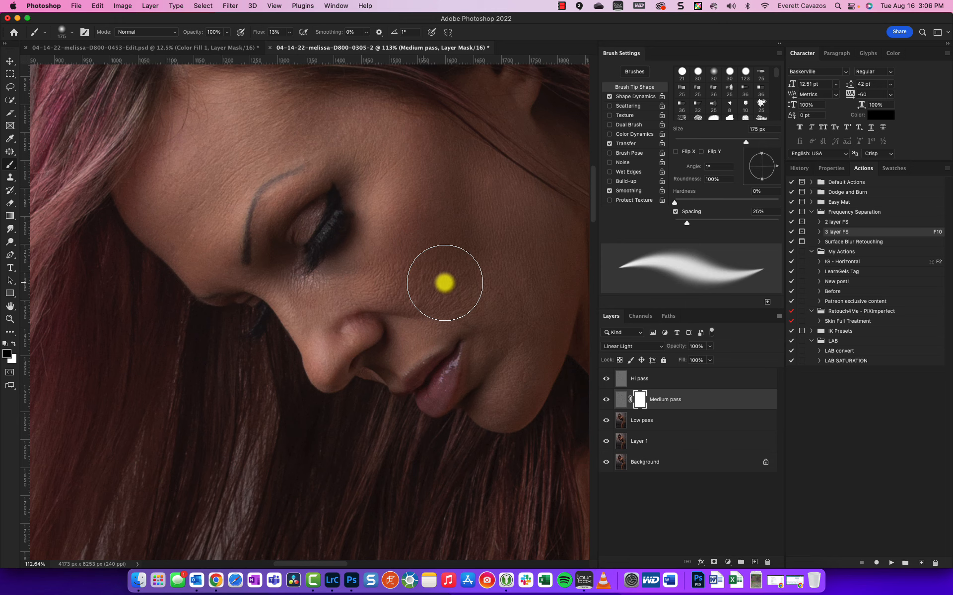
Step: Raise the brush flow to 100% and paint black over the cheek on the Medium pass mask
{"action": "left_click_drag", "start_coordinate": [251, 31], "coordinate": [425, 30]}
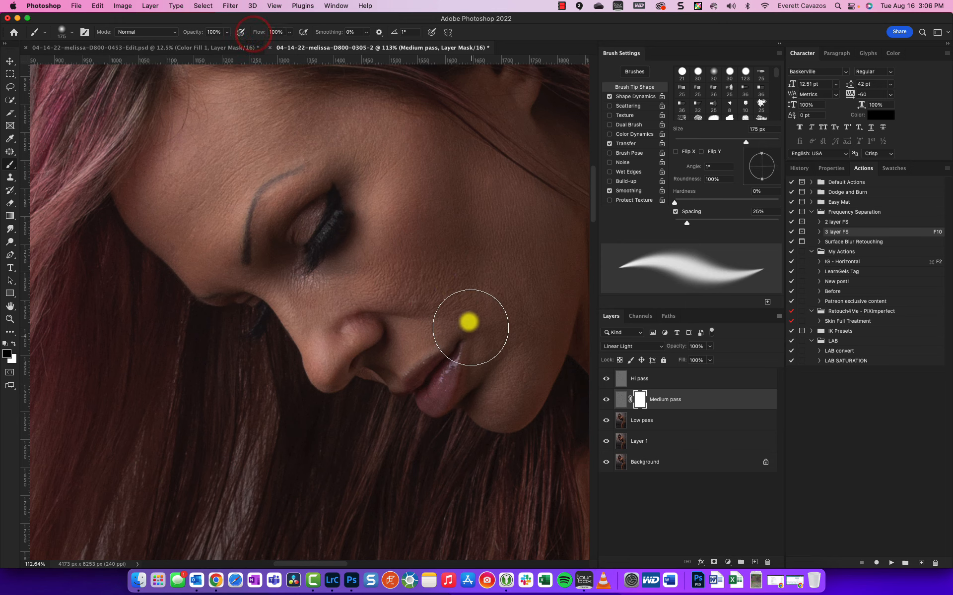
{"action": "left_click_drag", "start_coordinate": [453, 283], "coordinate": [403, 277]}
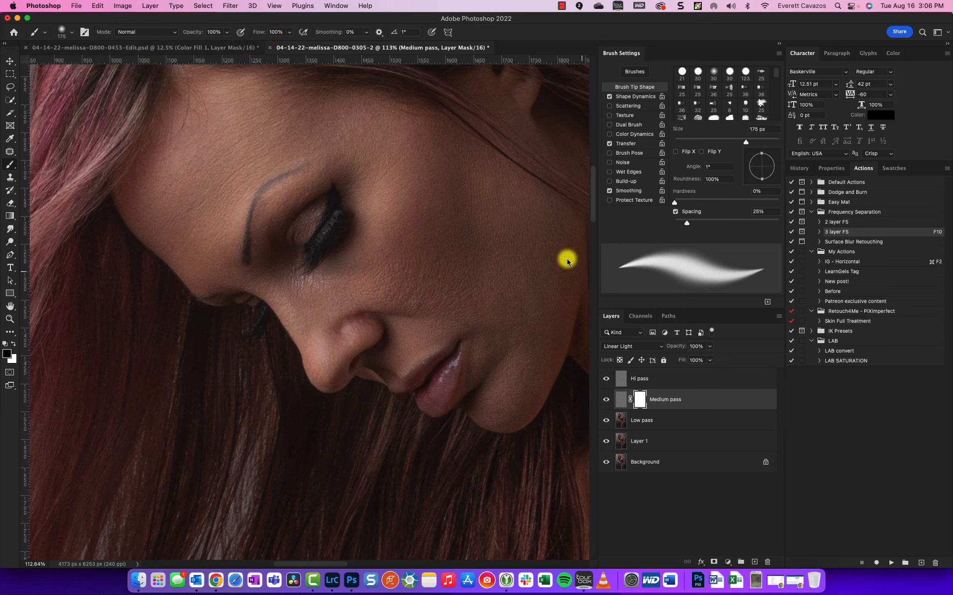
{"action": "left_click_drag", "start_coordinate": [489, 195], "coordinate": [493, 199]}
Step: Dab black on the Medium pass mask over the forehead with 400 px and 175 px brushes and over the outer cheek with 200 px
{"action": "key", "text": "bracketright"}
{"action": "key", "text": "bracketright"}
{"action": "key", "text": "bracketright"}
{"action": "key", "text": "bracketright"}
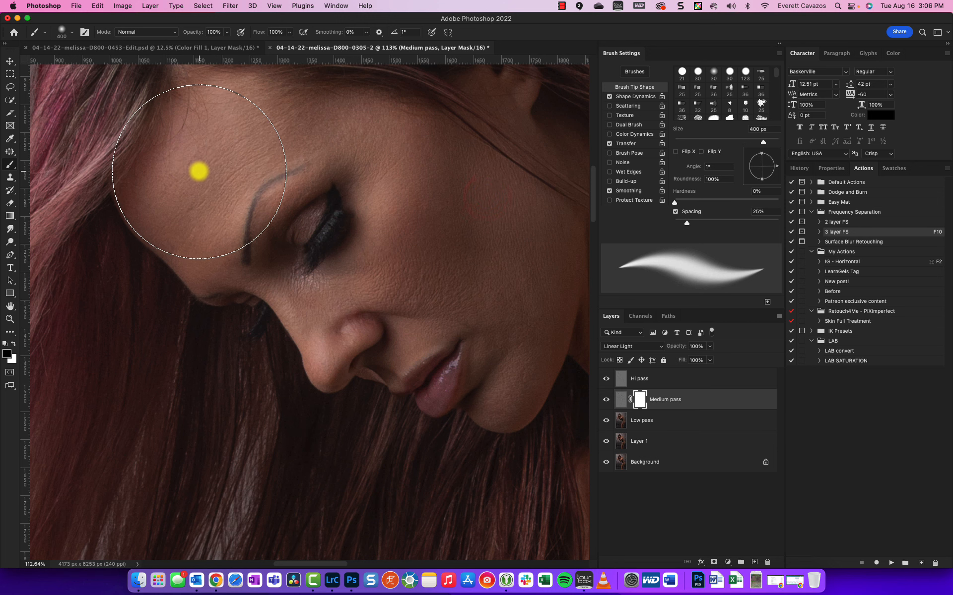
{"action": "left_click", "coordinate": [193, 171]}
{"action": "key", "text": "bracketleft"}
{"action": "key", "text": "bracketleft"}
{"action": "key", "text": "bracketleft"}
{"action": "key", "text": "bracketleft"}
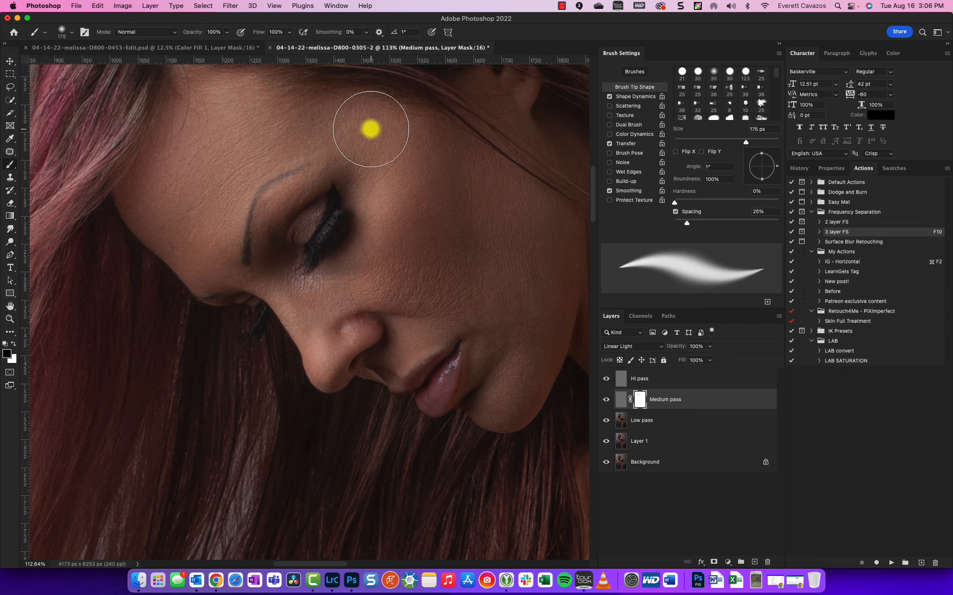
{"action": "left_click", "coordinate": [371, 129]}
{"action": "left_click", "coordinate": [309, 108]}
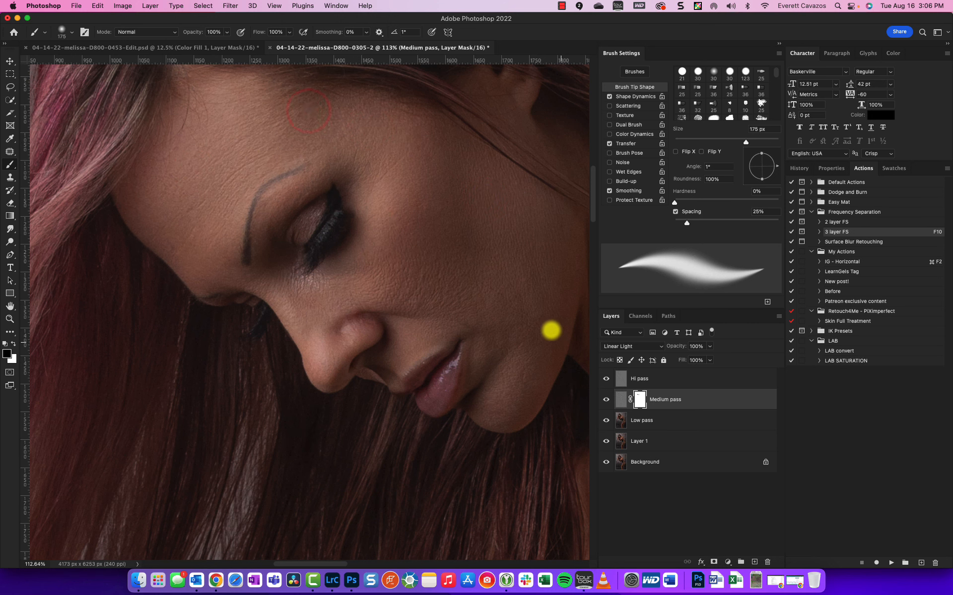
{"action": "key", "text": "bracketright"}
{"action": "left_click", "coordinate": [514, 227]}
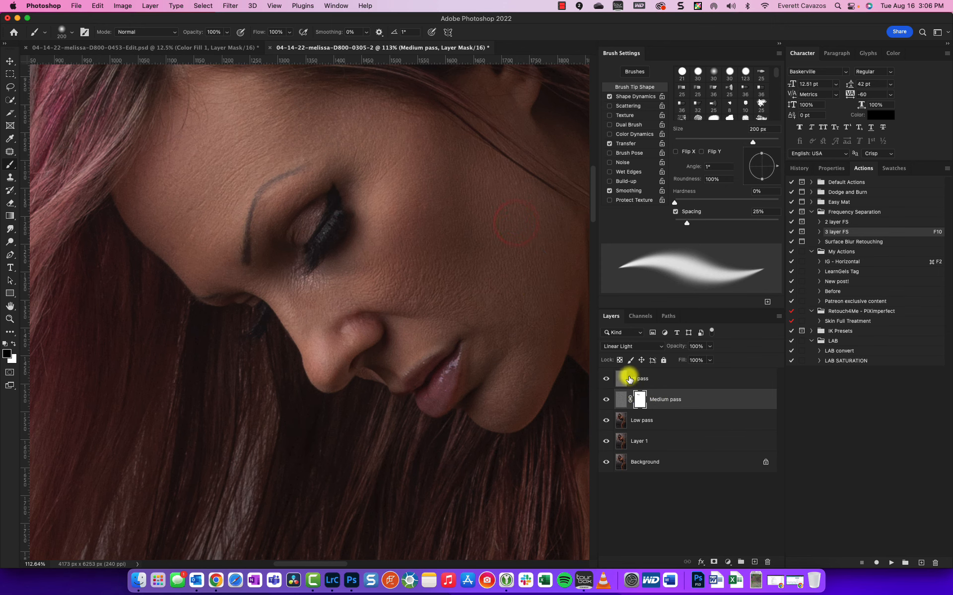
Step: Clone smoother skin texture over the cheek above the smile line on the Hi pass layer with a 10 px Clone Stamp
{"action": "left_click", "coordinate": [629, 379]}
{"action": "key", "text": "x"}
{"action": "key", "text": "shift+alt+u"}
{"action": "left_click_drag", "start_coordinate": [12, 178], "coordinate": [74, 174]}
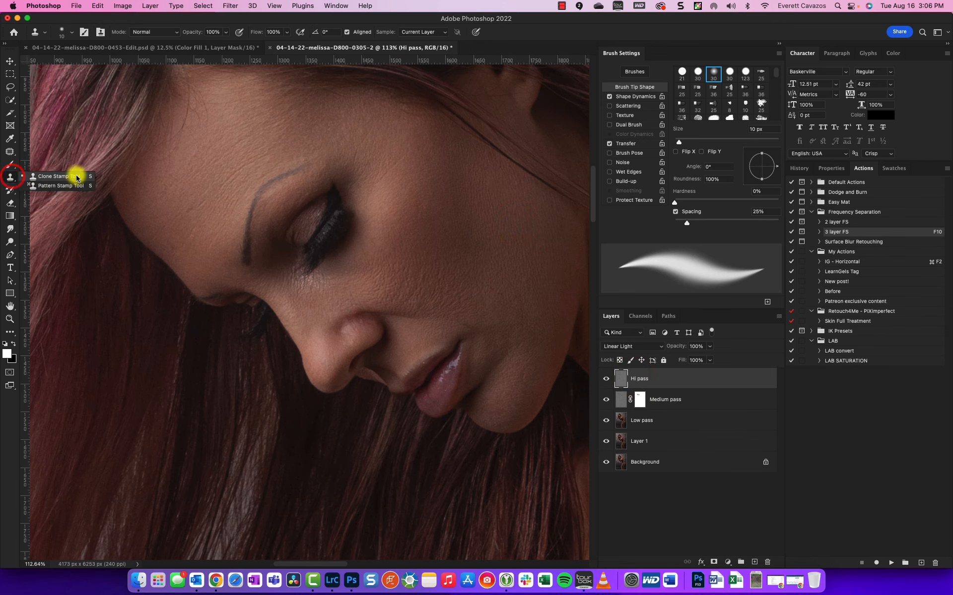
{"action": "scroll", "coordinate": [432, 320], "scroll_direction": "up", "scroll_amount": 4}
{"action": "left_click_drag", "start_coordinate": [471, 278], "coordinate": [411, 363]}
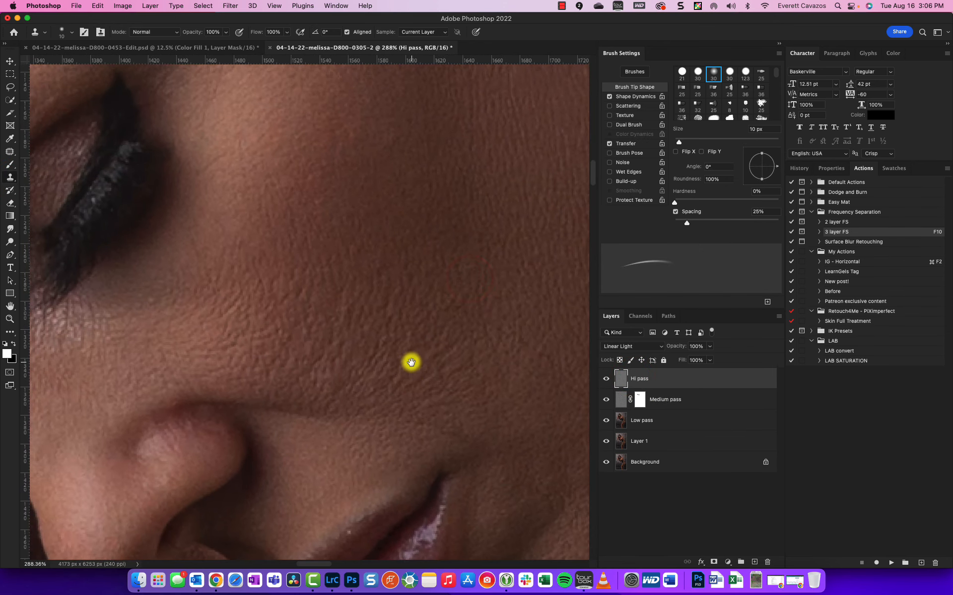
{"action": "left_click", "coordinate": [244, 368], "text": "alt"}
{"action": "left_click", "coordinate": [313, 376]}
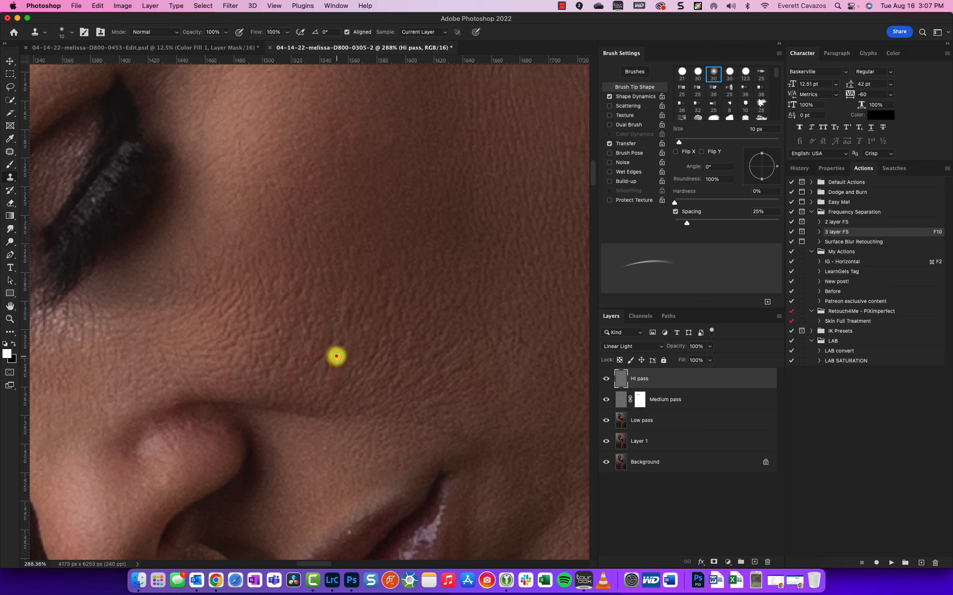
{"action": "left_click", "coordinate": [336, 357]}
Step: Sample clean skin below the outer eye and clone it across the upper cheek on the Hi pass layer with the 10 px Clone Stamp
{"action": "left_click", "coordinate": [300, 246], "text": "alt"}
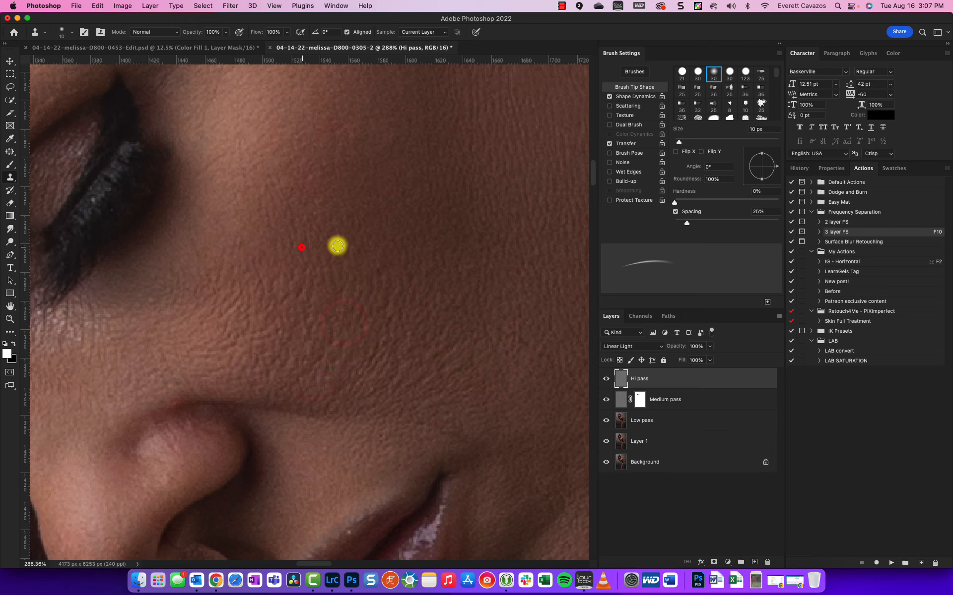
{"action": "left_click", "coordinate": [358, 248]}
{"action": "left_click", "coordinate": [378, 274]}
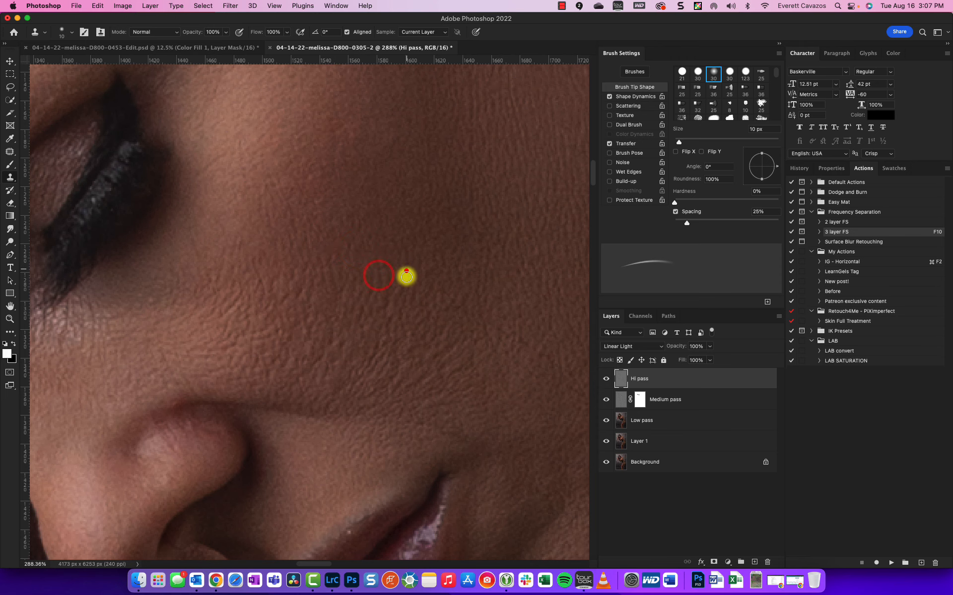
{"action": "left_click", "coordinate": [407, 271]}
{"action": "left_click", "coordinate": [499, 261]}
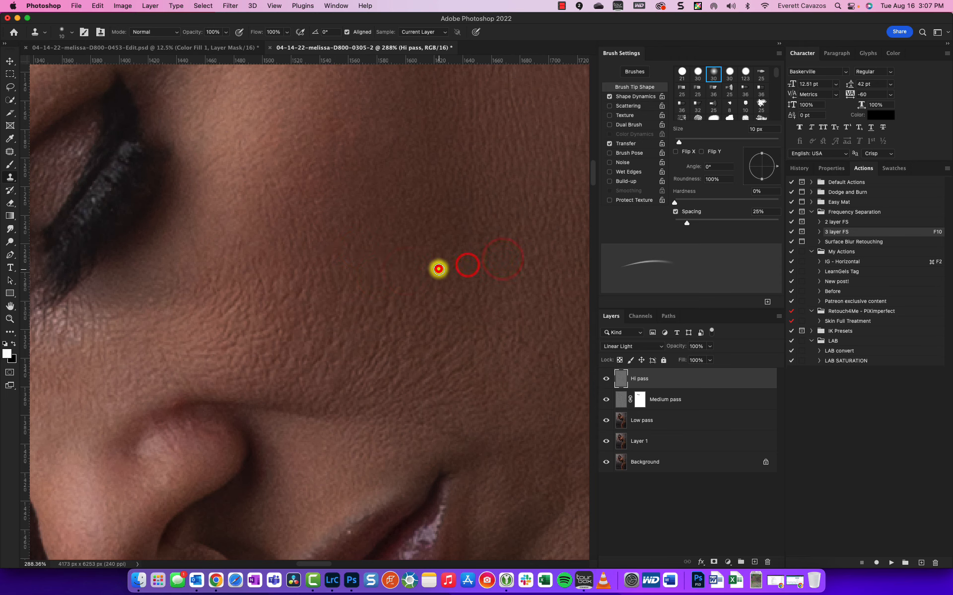
Step: Clone over the uneven skin texture on the lower cheek above the mouth corner on the Hi pass layer
{"action": "scroll", "coordinate": [399, 298], "scroll_direction": "down", "scroll_amount": 8}
{"action": "scroll", "coordinate": [471, 323], "scroll_direction": "up", "scroll_amount": 4}
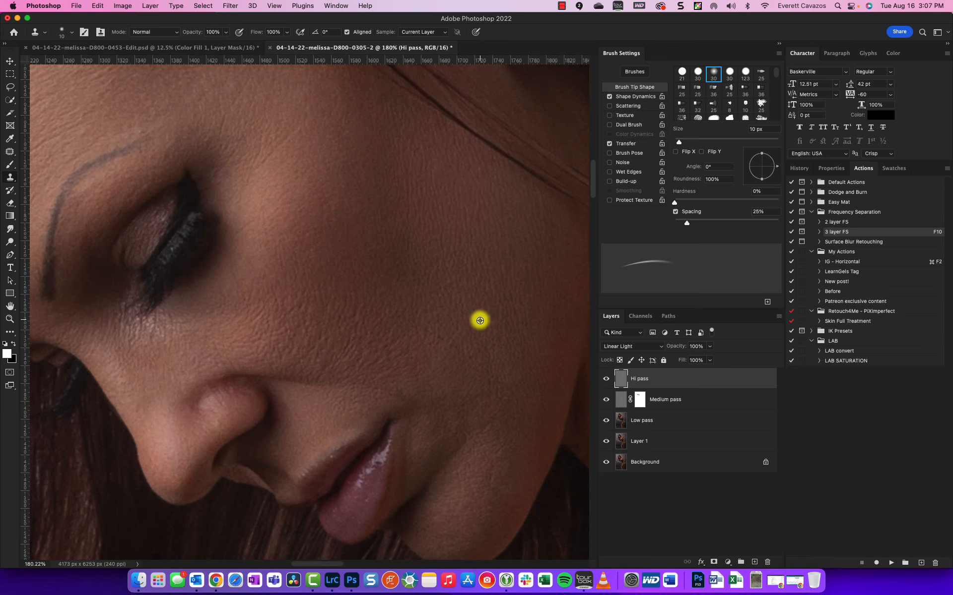
{"action": "scroll", "coordinate": [301, 375], "scroll_direction": "up", "scroll_amount": 3}
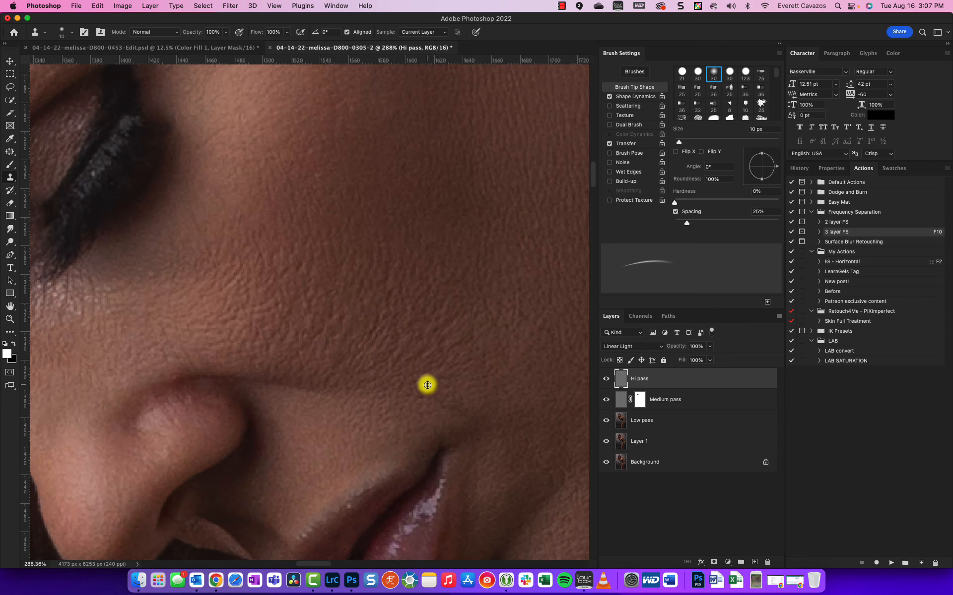
{"action": "left_click", "coordinate": [505, 375]}
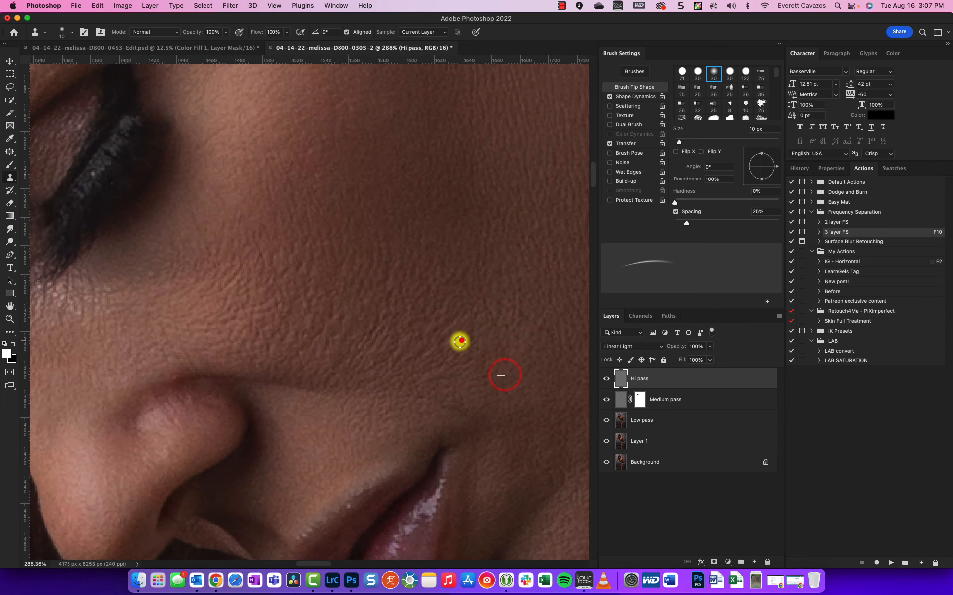
{"action": "left_click", "coordinate": [423, 348]}
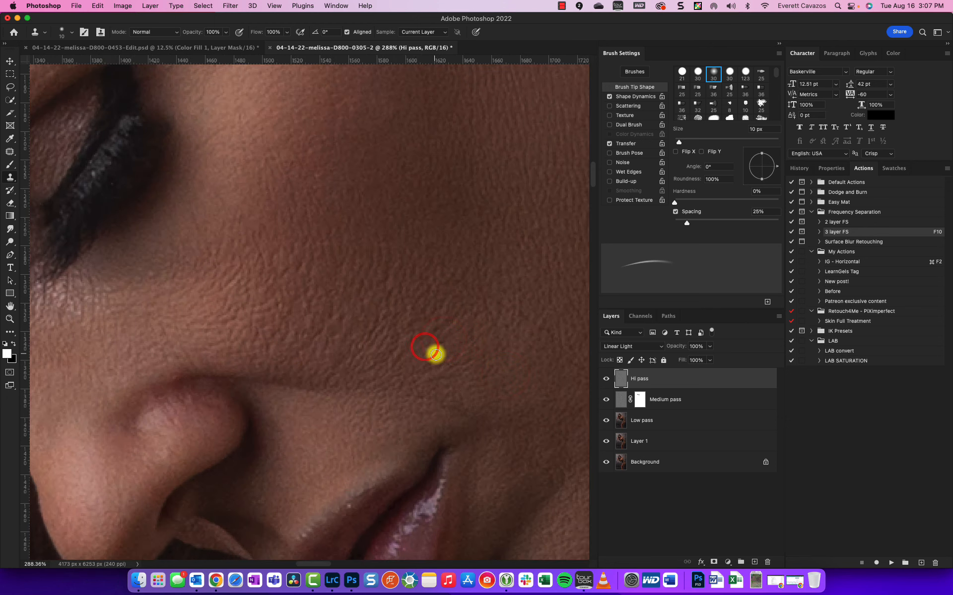
{"action": "left_click", "coordinate": [467, 350]}
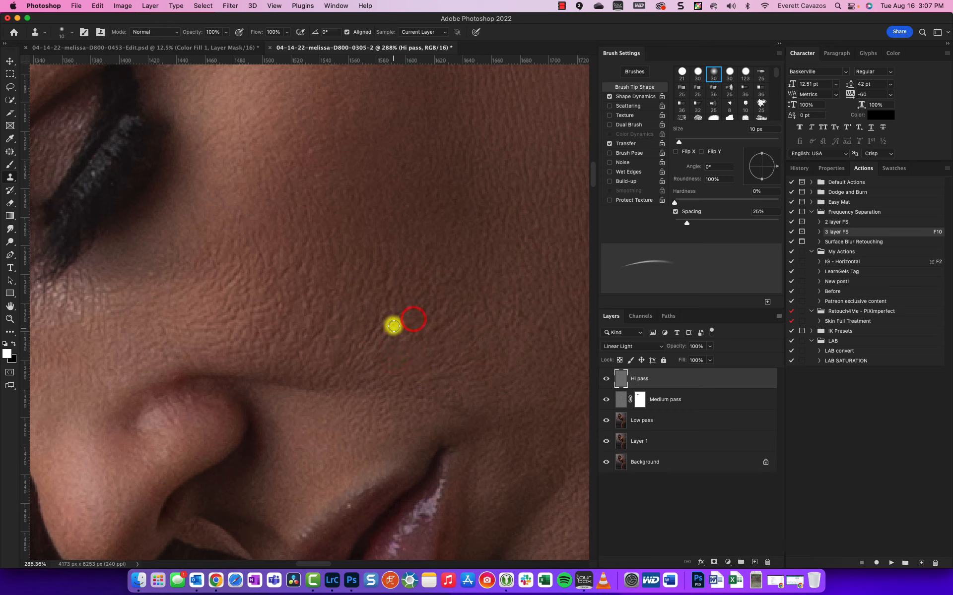
{"action": "left_click", "coordinate": [388, 332]}
{"action": "left_click", "coordinate": [374, 323]}
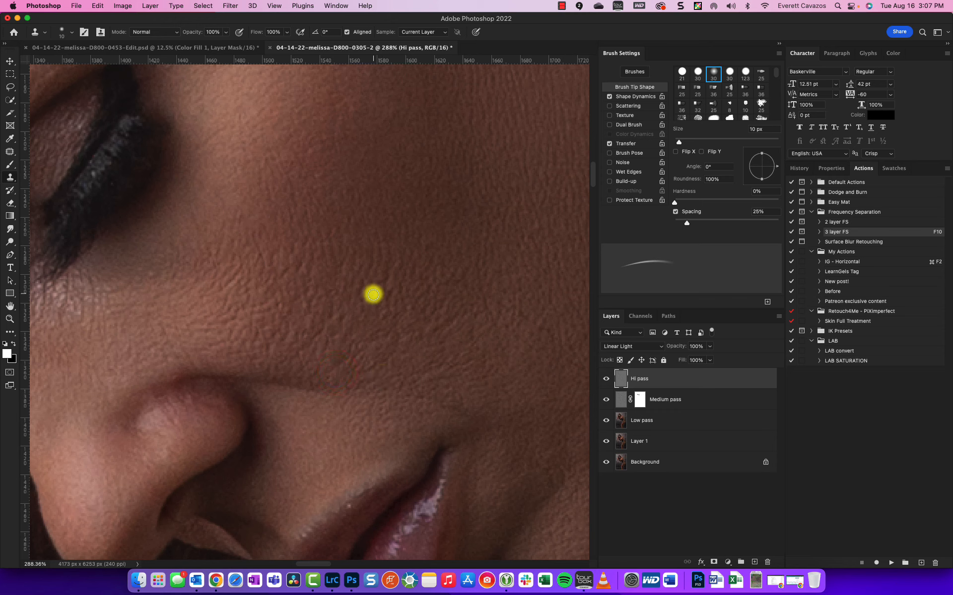
Step: Resample from the middle, lower and upper cheek and clone over the remaining rough texture below the eye and across the cheek
{"action": "left_click", "coordinate": [361, 278], "text": "alt"}
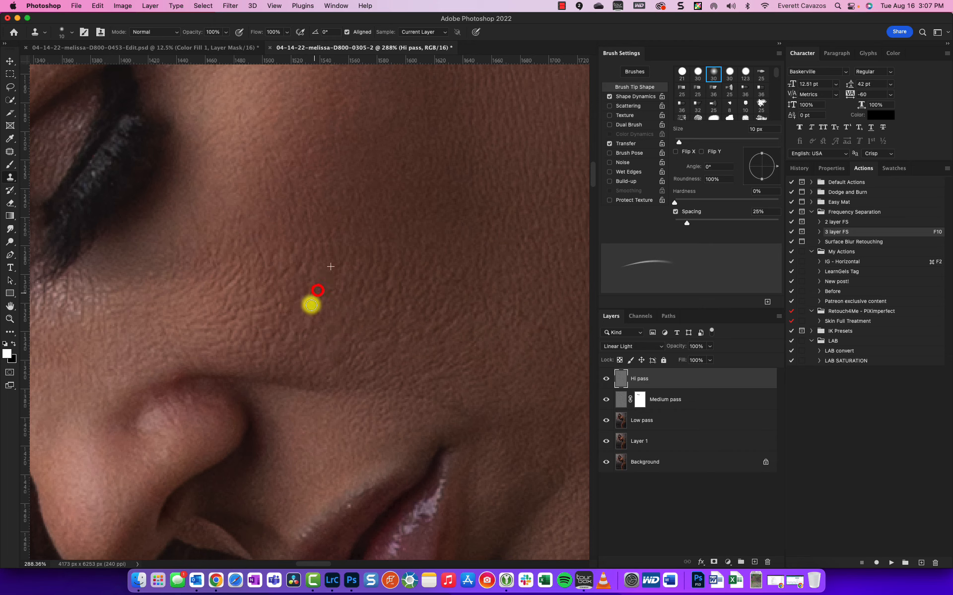
{"action": "mouse_move", "coordinate": [312, 293]}
{"action": "left_mouse_down"}
{"action": "mouse_move", "coordinate": [300, 268]}
{"action": "mouse_move", "coordinate": [313, 250]}
{"action": "mouse_move", "coordinate": [281, 282]}
{"action": "left_mouse_up"}
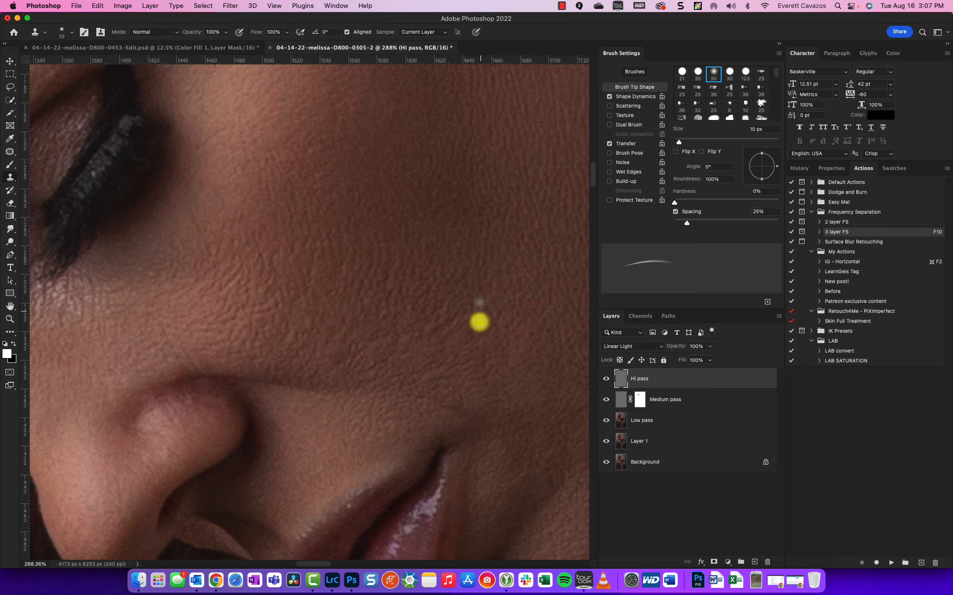
{"action": "left_click", "coordinate": [400, 370], "text": "alt"}
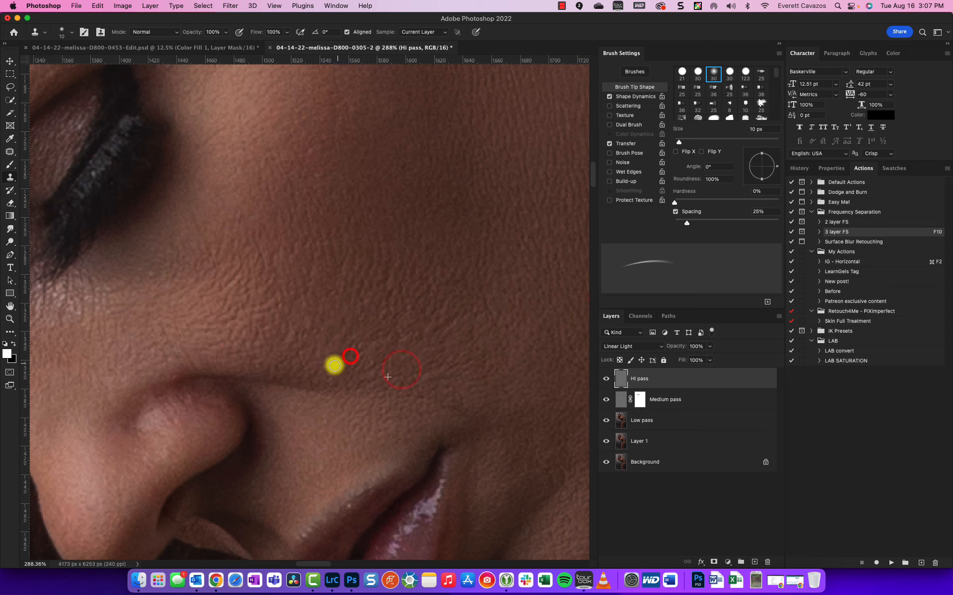
{"action": "left_click", "coordinate": [451, 360]}
{"action": "left_click", "coordinate": [437, 327]}
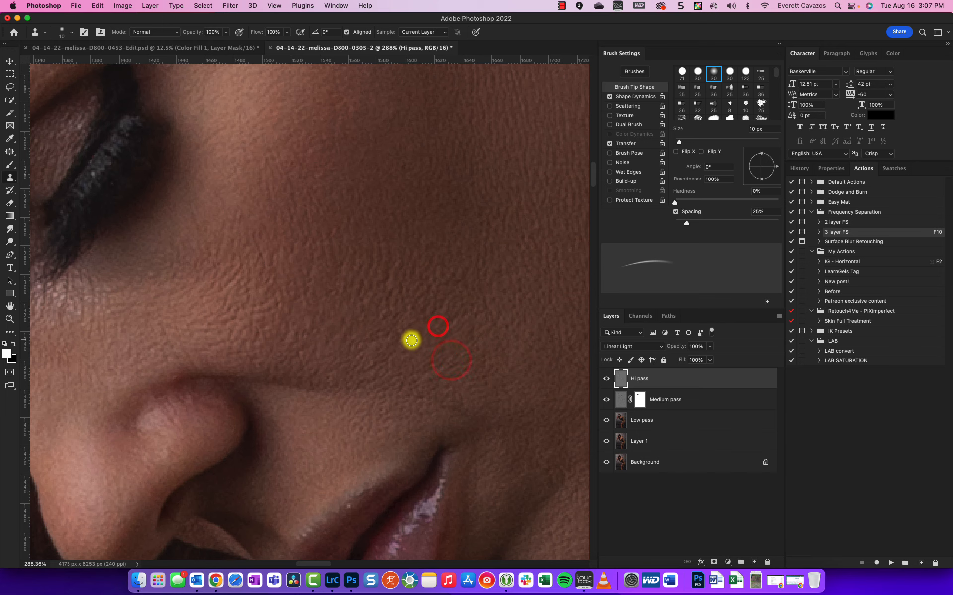
{"action": "left_click", "coordinate": [458, 216], "text": "alt"}
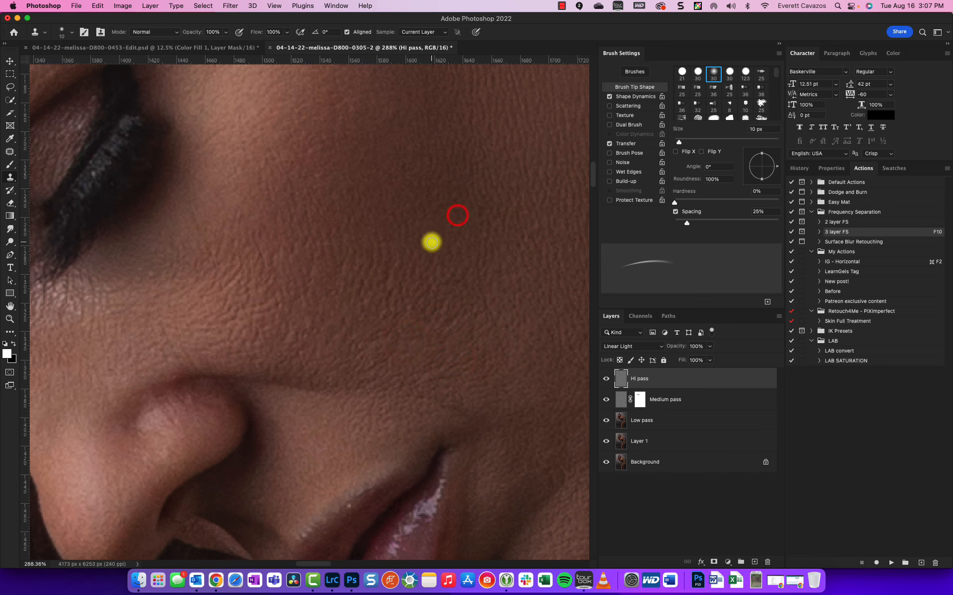
{"action": "left_click", "coordinate": [431, 243]}
{"action": "scroll", "coordinate": [416, 259], "scroll_direction": "down", "scroll_amount": 15}
{"action": "scroll", "coordinate": [411, 263], "scroll_direction": "down", "scroll_amount": 2}
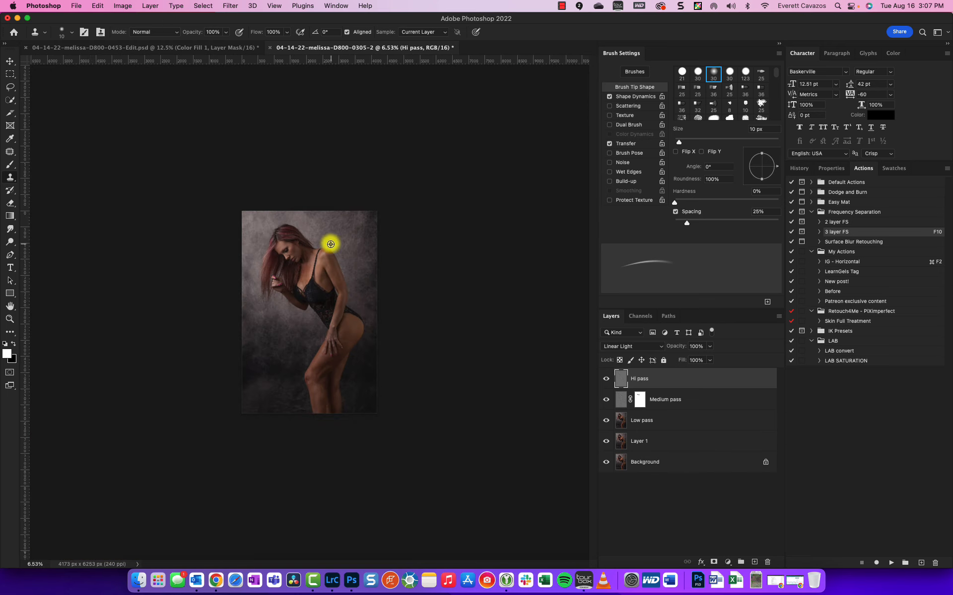
{"action": "scroll", "coordinate": [303, 243], "scroll_direction": "up", "scroll_amount": 2}
{"action": "scroll", "coordinate": [290, 214], "scroll_direction": "up", "scroll_amount": 4}
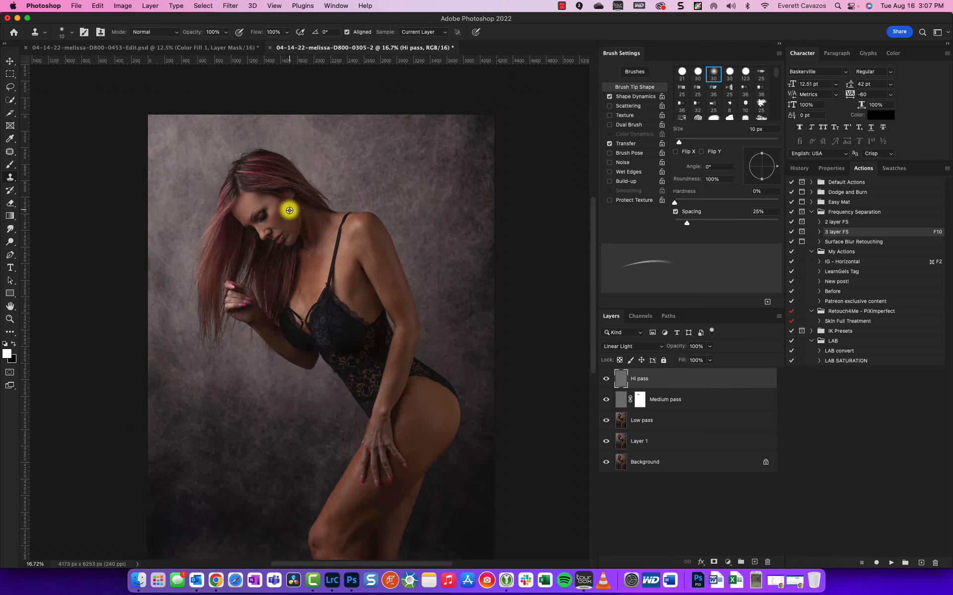
{"action": "scroll", "coordinate": [292, 214], "scroll_direction": "down", "scroll_amount": 2}
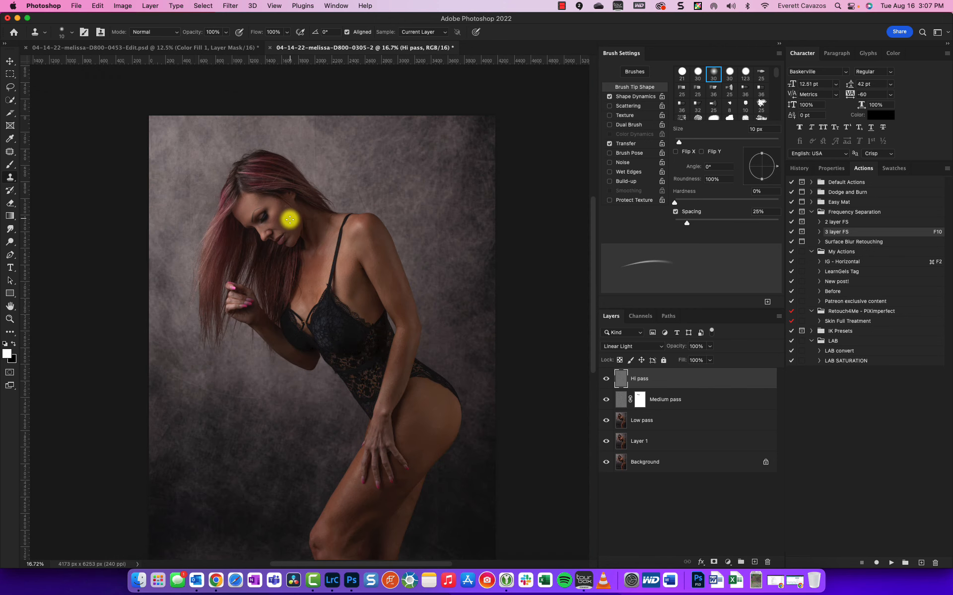
{"action": "left_click", "coordinate": [707, 459]}
{"action": "left_click", "coordinate": [661, 378], "text": "shift"}
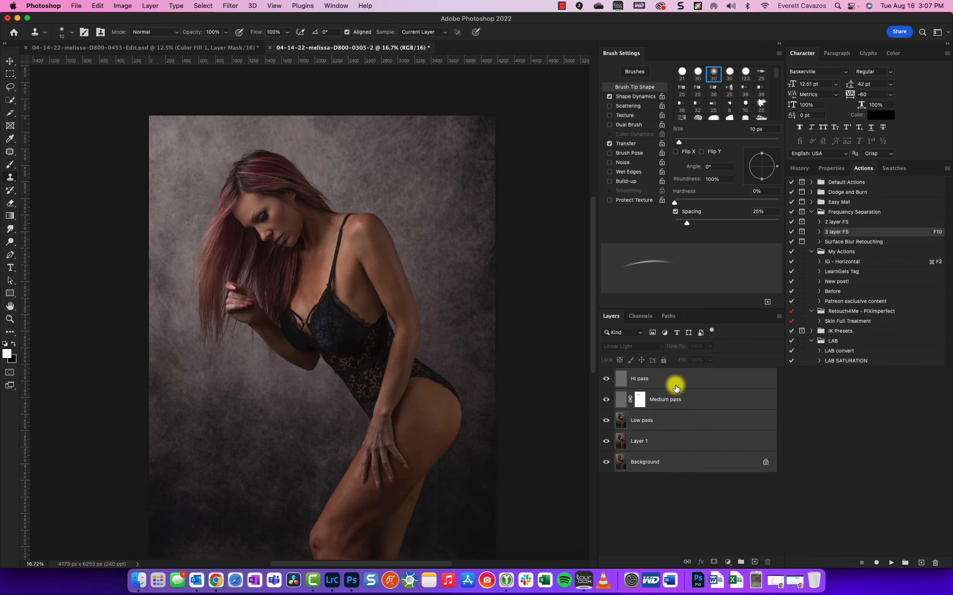
{"action": "key", "text": "super+j"}
{"action": "key", "text": "super+z"}
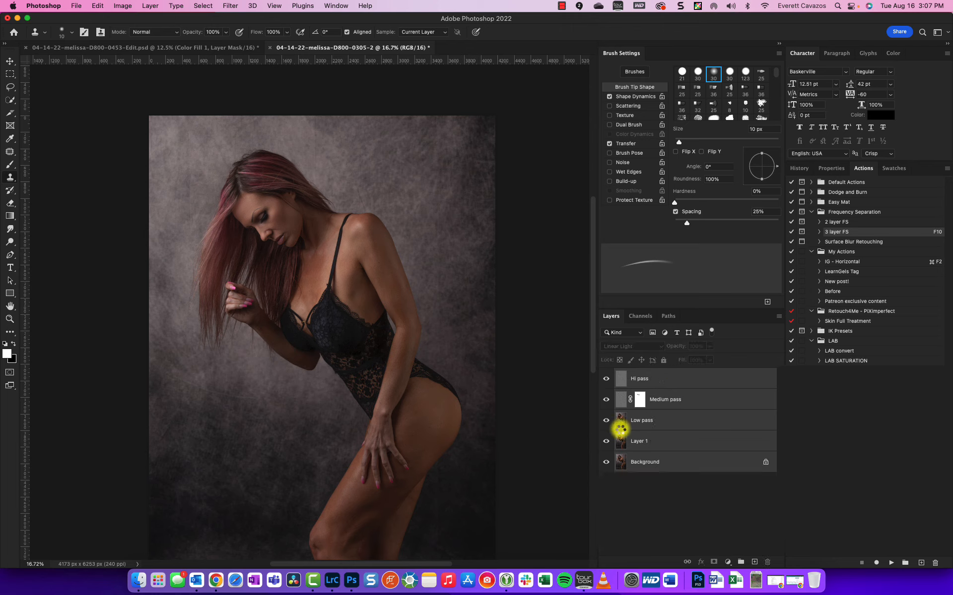
Step: Stamp all visible layers into a new merged layer and delete the layers from Hi pass down to Layer 1
{"action": "key", "text": "super+alt+shift+e"}
{"action": "left_click", "coordinate": [651, 399]}
{"action": "left_click", "coordinate": [663, 462], "text": "shift"}
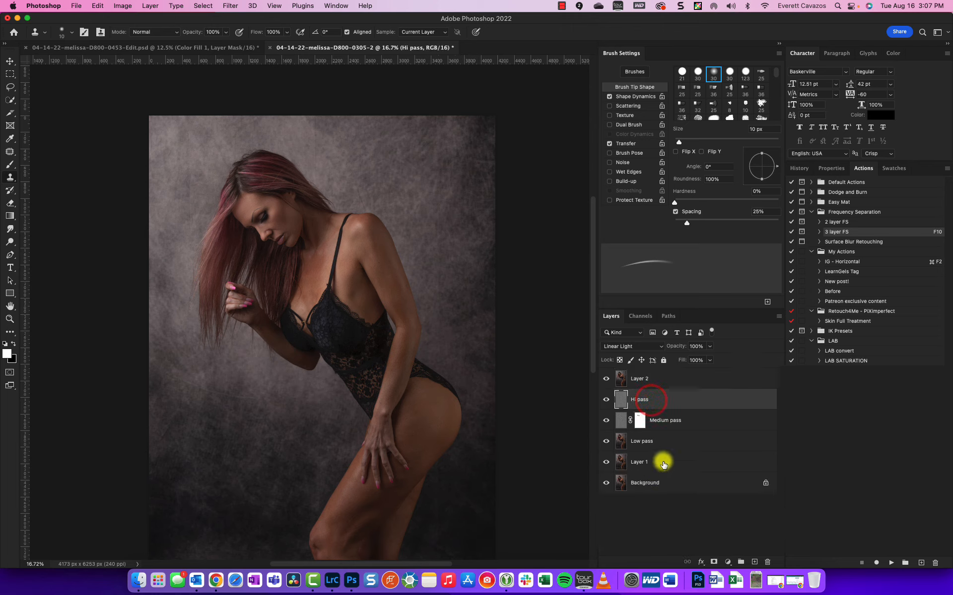
{"action": "left_click_drag", "start_coordinate": [651, 403], "coordinate": [769, 563]}
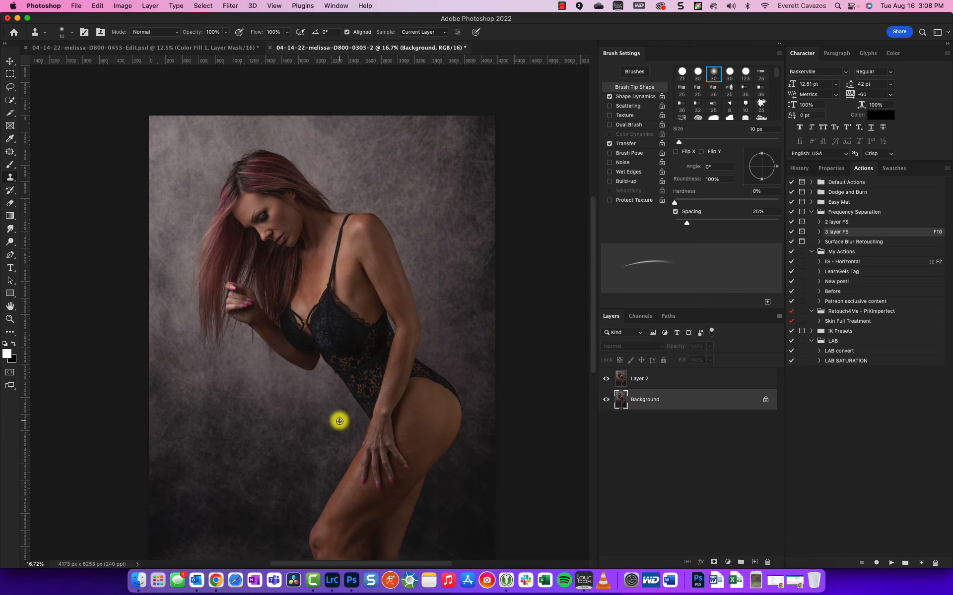
Step: Run the 3 layer FS action on the merged Layer 2
{"action": "scroll", "coordinate": [320, 413], "scroll_direction": "down", "scroll_amount": 3}
{"action": "scroll", "coordinate": [296, 357], "scroll_direction": "up", "scroll_amount": 3}
{"action": "scroll", "coordinate": [298, 357], "scroll_direction": "down", "scroll_amount": 3}
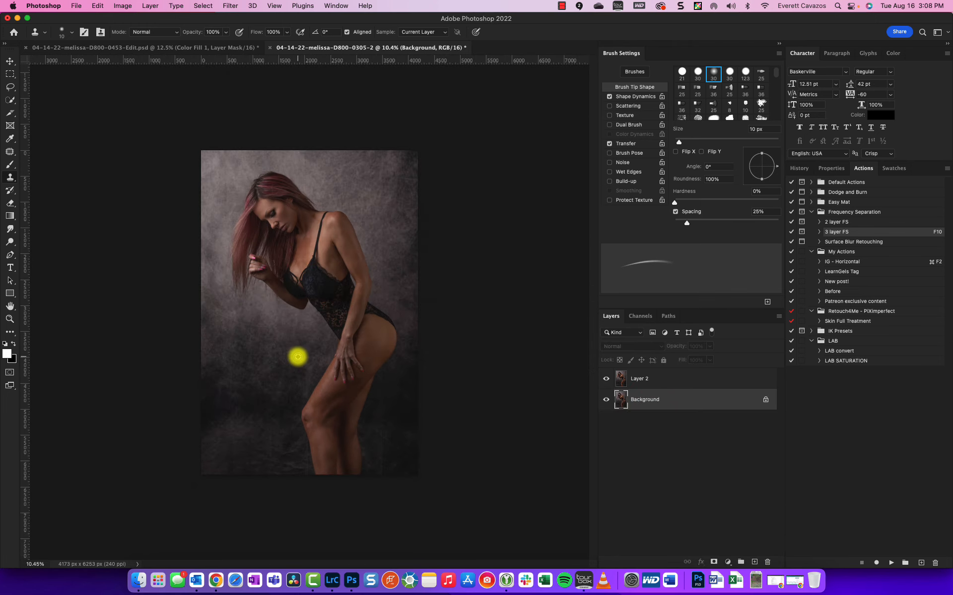
{"action": "scroll", "coordinate": [298, 358], "scroll_direction": "up", "scroll_amount": 3}
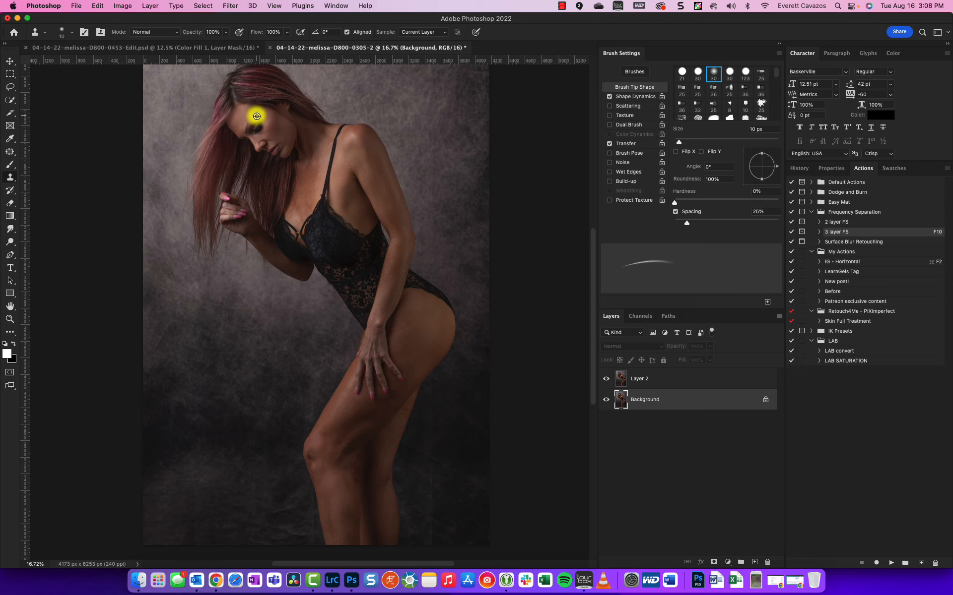
{"action": "left_click", "coordinate": [683, 379]}
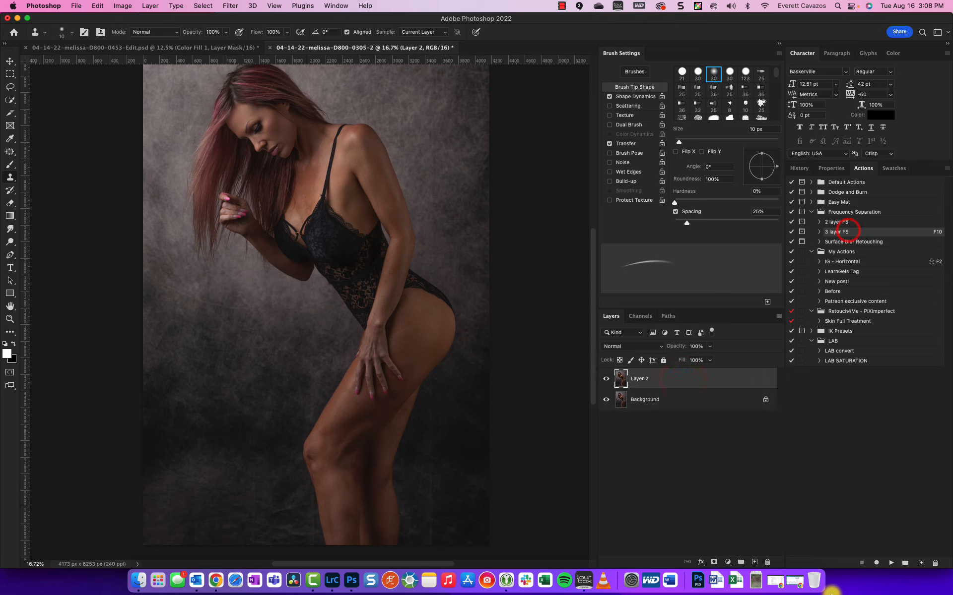
{"action": "left_click", "coordinate": [890, 563]}
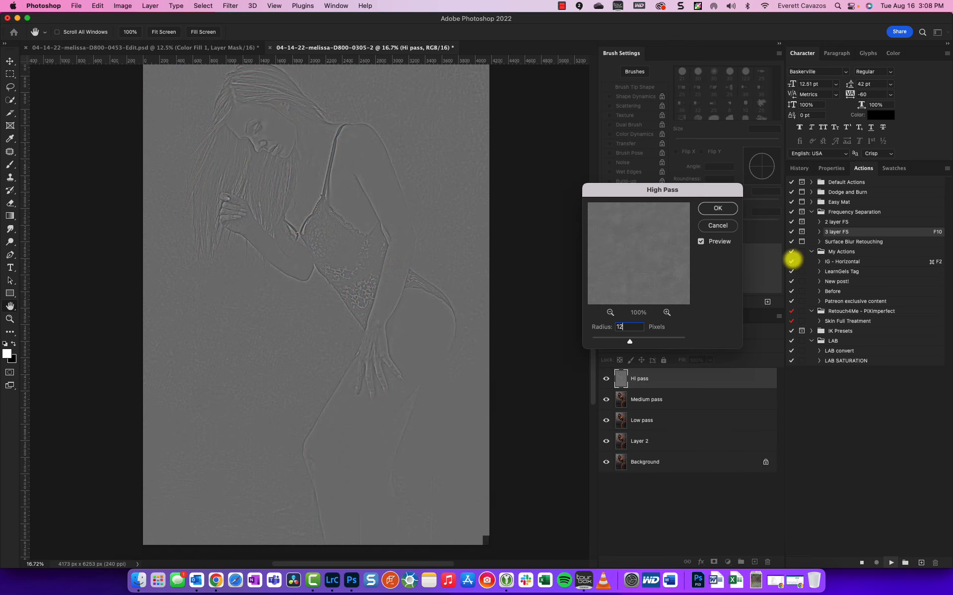
Step: Apply a 12 px High Pass to Hi pass, a 48 px Gaussian Blur to Low pass, and High Pass plus a 12 px Gaussian Blur to Medium pass
{"action": "key", "text": "Return"}
{"action": "type", "text": "48"}
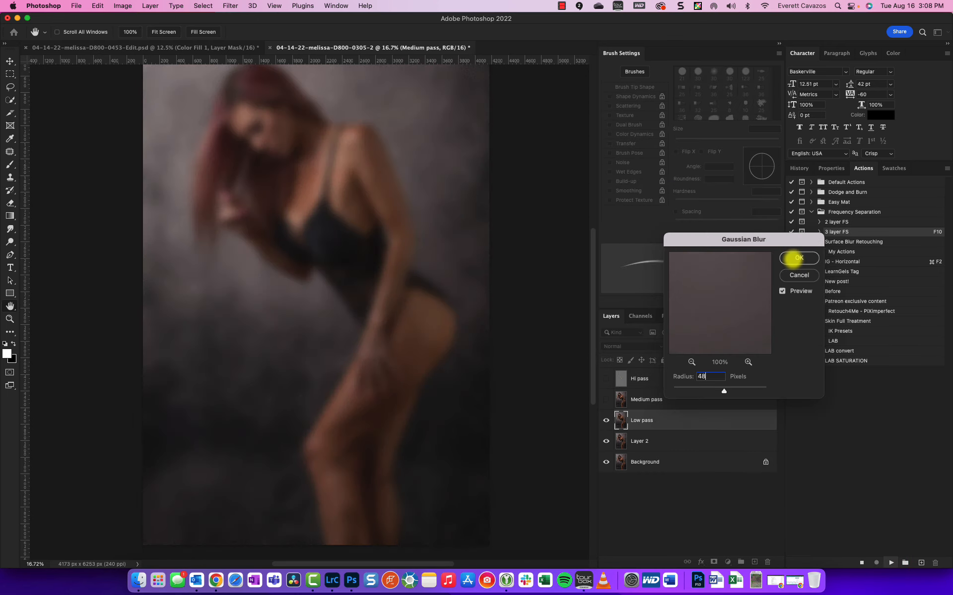
{"action": "left_click", "coordinate": [798, 258]}
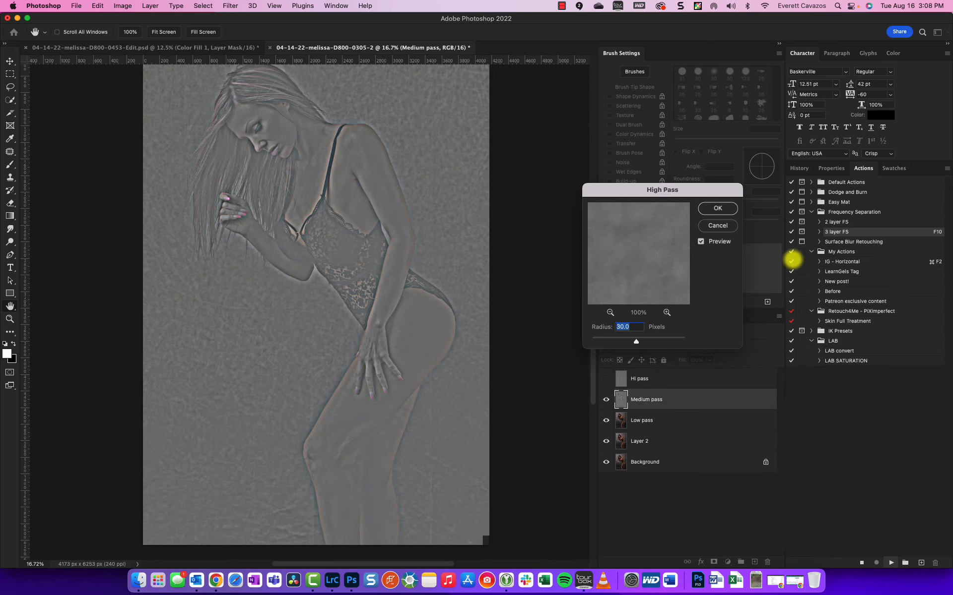
{"action": "key", "text": "Return"}
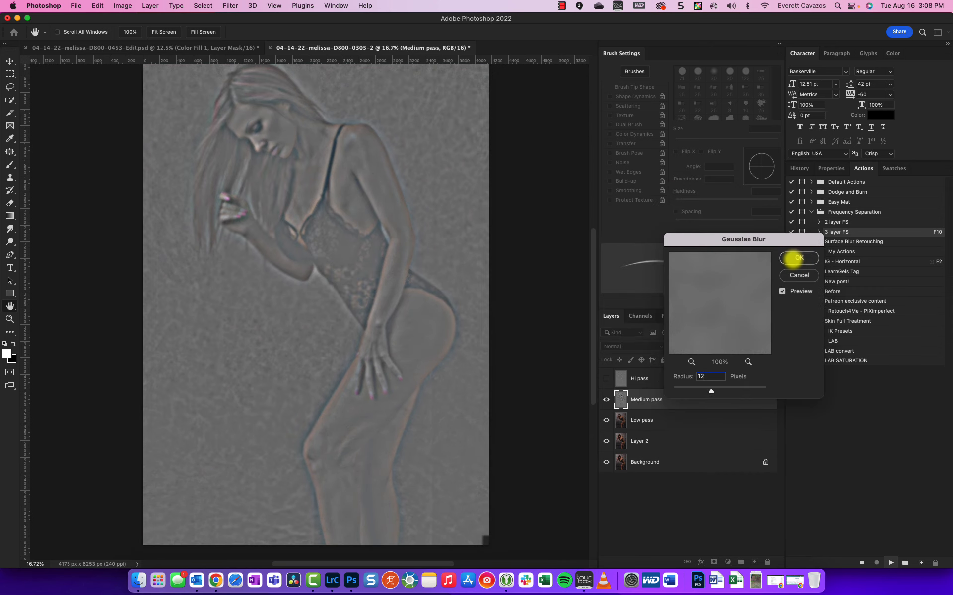
Step: Paint black over the hip and upper thigh on the Medium pass mask with a 500 px soft brush at 100% flow
{"action": "left_click", "coordinate": [12, 166]}
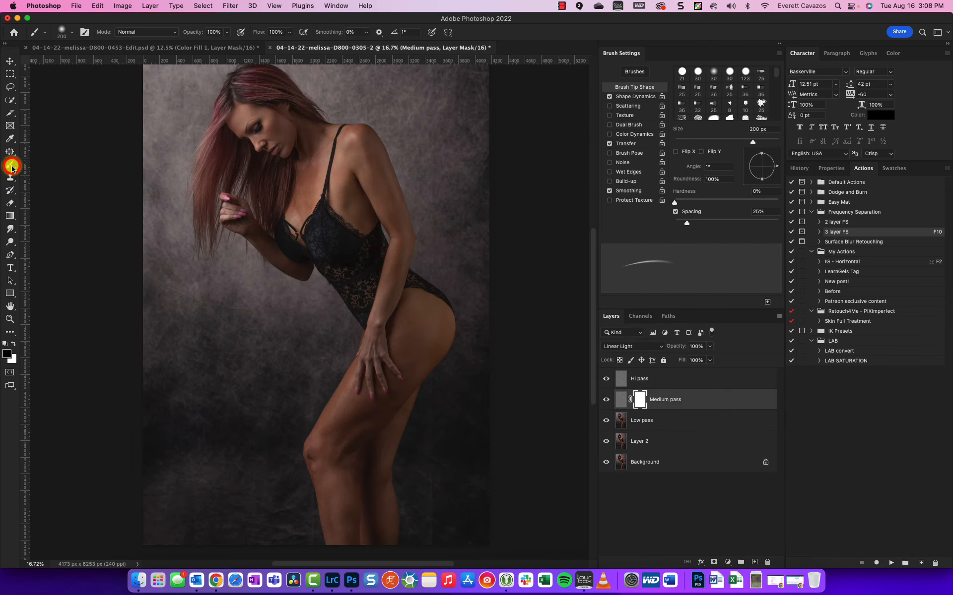
{"action": "left_click", "coordinate": [43, 164]}
{"action": "scroll", "coordinate": [430, 343], "scroll_direction": "up", "scroll_amount": 3}
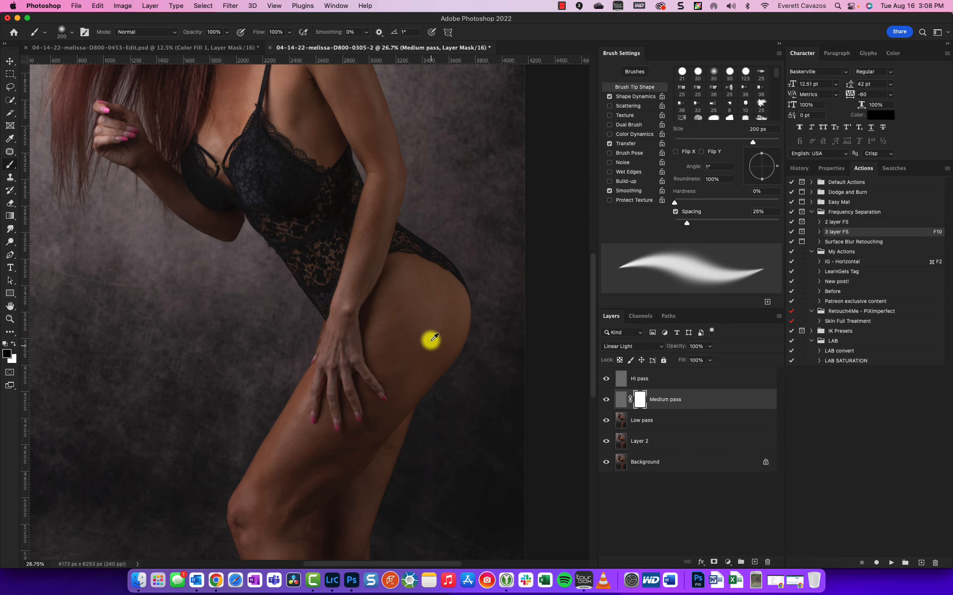
{"action": "scroll", "coordinate": [430, 341], "scroll_direction": "up", "scroll_amount": 3}
{"action": "key", "text": "]"}
{"action": "key", "text": "]"}
{"action": "key", "text": "]"}
{"action": "key", "text": "]"}
{"action": "key", "text": "]"}
{"action": "key", "text": "]"}
{"action": "key", "text": "["}
{"action": "key", "text": "["}
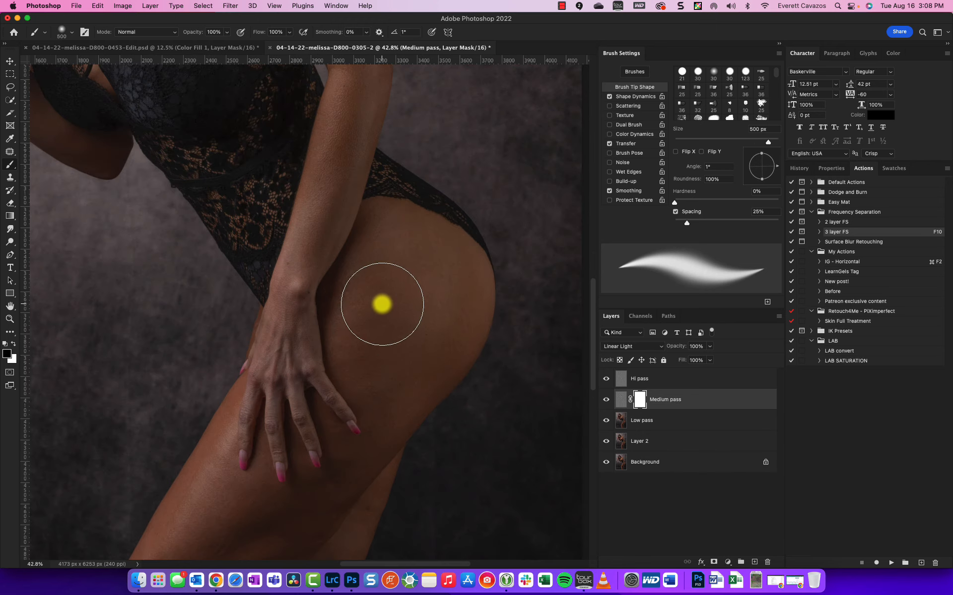
{"action": "left_click", "coordinate": [377, 289]}
{"action": "left_click", "coordinate": [362, 344]}
{"action": "left_click", "coordinate": [415, 339]}
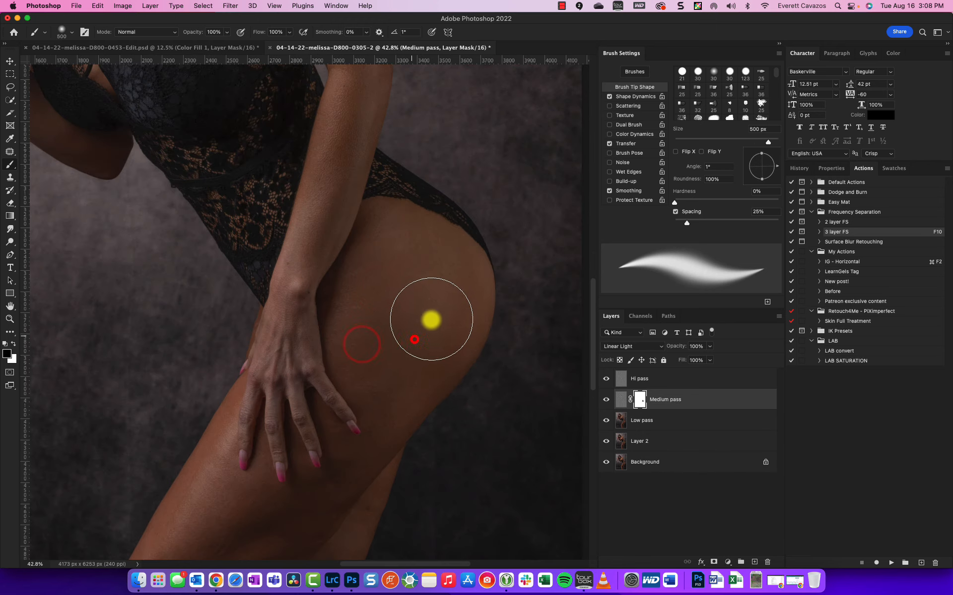
{"action": "mouse_move", "coordinate": [431, 320]}
{"action": "left_mouse_down"}
{"action": "mouse_move", "coordinate": [439, 299]}
{"action": "mouse_move", "coordinate": [419, 300]}
{"action": "left_mouse_up"}
Step: Paint black over the thighs, back of the knee and calves on the Medium pass mask with a 400 px soft brush
{"action": "mouse_move", "coordinate": [352, 459]}
{"action": "left_mouse_down"}
{"action": "mouse_move", "coordinate": [485, 278]}
{"action": "mouse_move", "coordinate": [331, 384]}
{"action": "left_mouse_up"}
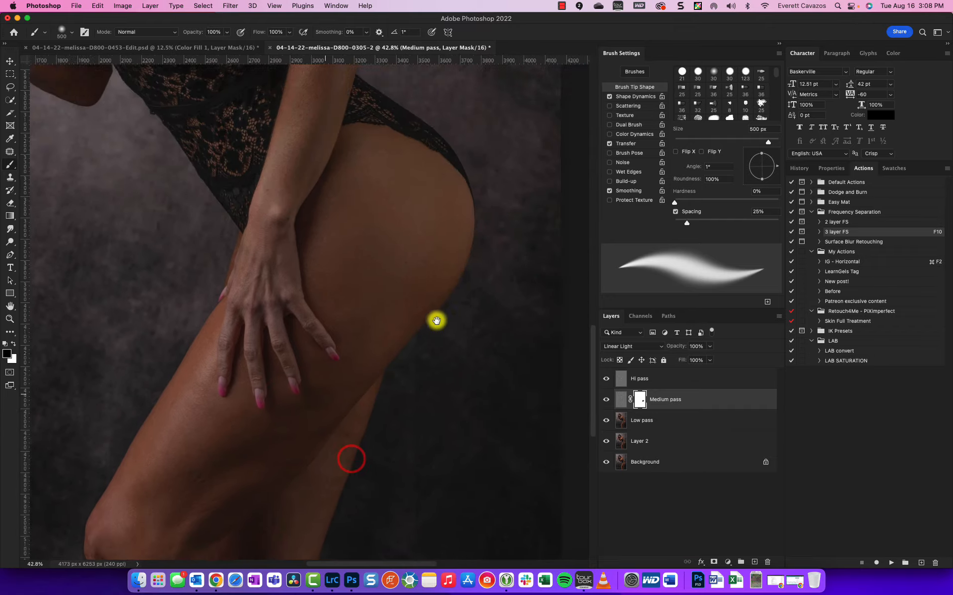
{"action": "left_click_drag", "start_coordinate": [436, 321], "coordinate": [489, 274]}
{"action": "left_click_drag", "start_coordinate": [417, 442], "coordinate": [502, 132]}
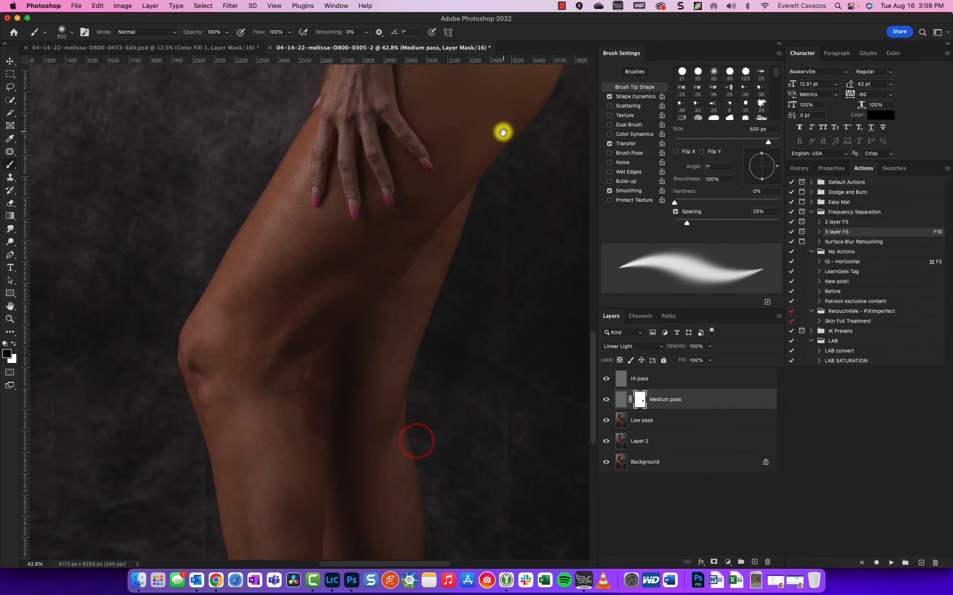
{"action": "key", "text": "bracketleft"}
{"action": "left_click", "coordinate": [459, 143]}
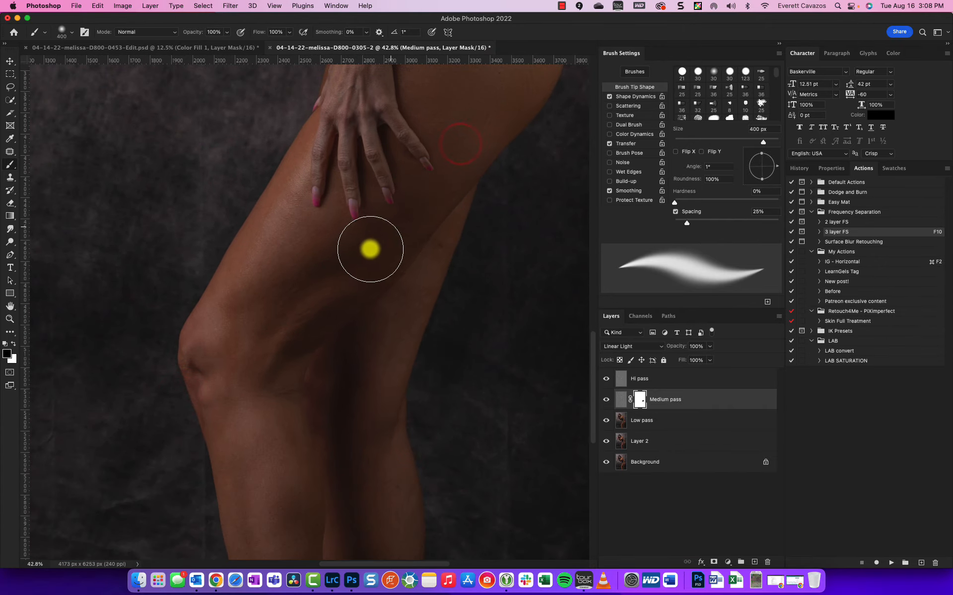
{"action": "mouse_move", "coordinate": [370, 249]}
{"action": "left_mouse_down"}
{"action": "mouse_move", "coordinate": [270, 323]}
{"action": "mouse_move", "coordinate": [252, 353]}
{"action": "mouse_move", "coordinate": [289, 456]}
{"action": "mouse_move", "coordinate": [278, 516]}
{"action": "left_mouse_up"}
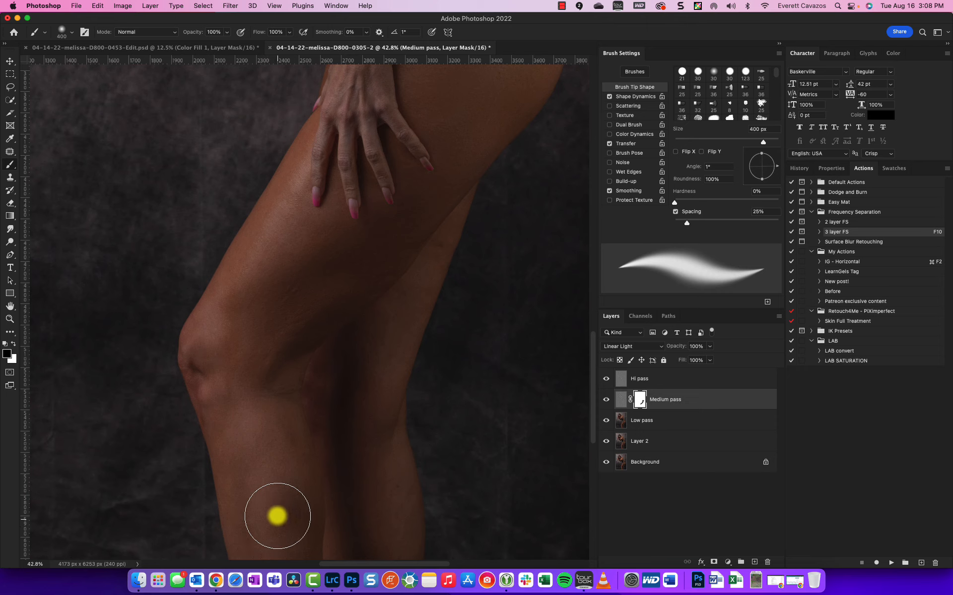
{"action": "left_click", "coordinate": [261, 405]}
{"action": "left_click", "coordinate": [423, 259]}
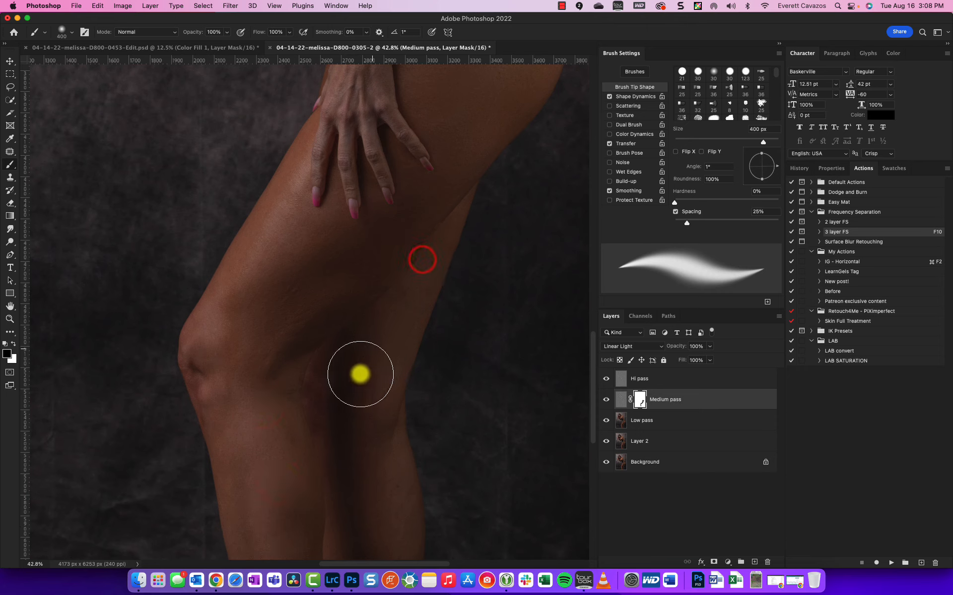
{"action": "left_click", "coordinate": [387, 533]}
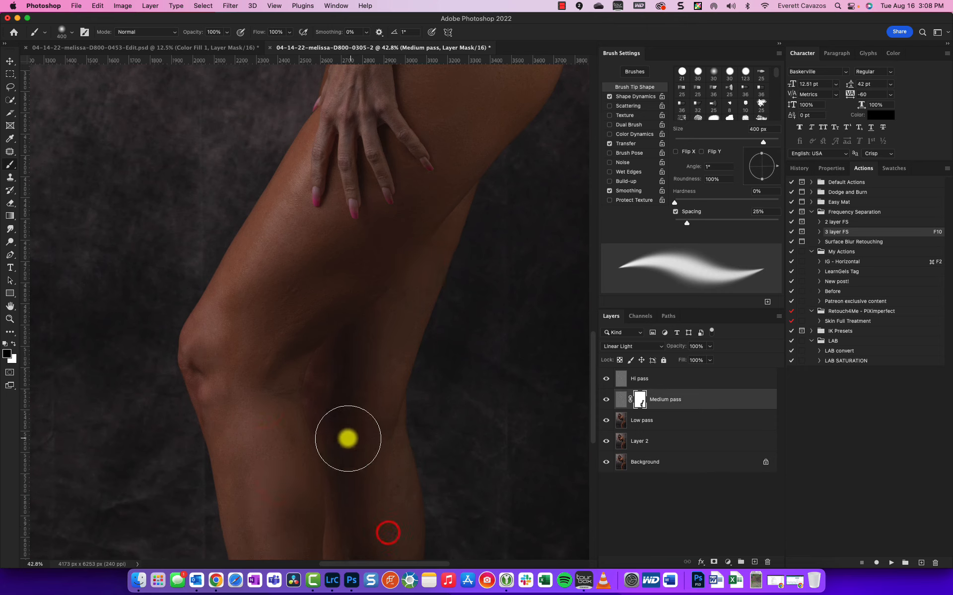
Step: Paint white along the crease between the two thighs on the Medium pass mask with a 45 px brush
{"action": "key", "text": "x"}
{"action": "key", "text": "bracketleft"}
{"action": "key", "text": "bracketleft"}
{"action": "key", "text": "bracketleft"}
{"action": "key", "text": "bracketleft"}
{"action": "key", "text": "bracketleft"}
{"action": "key", "text": "bracketleft"}
{"action": "key", "text": "bracketleft"}
{"action": "key", "text": "bracketleft"}
{"action": "key", "text": "bracketleft"}
{"action": "key", "text": "bracketleft"}
{"action": "key", "text": "bracketleft"}
{"action": "key", "text": "bracketleft"}
{"action": "key", "text": "bracketleft"}
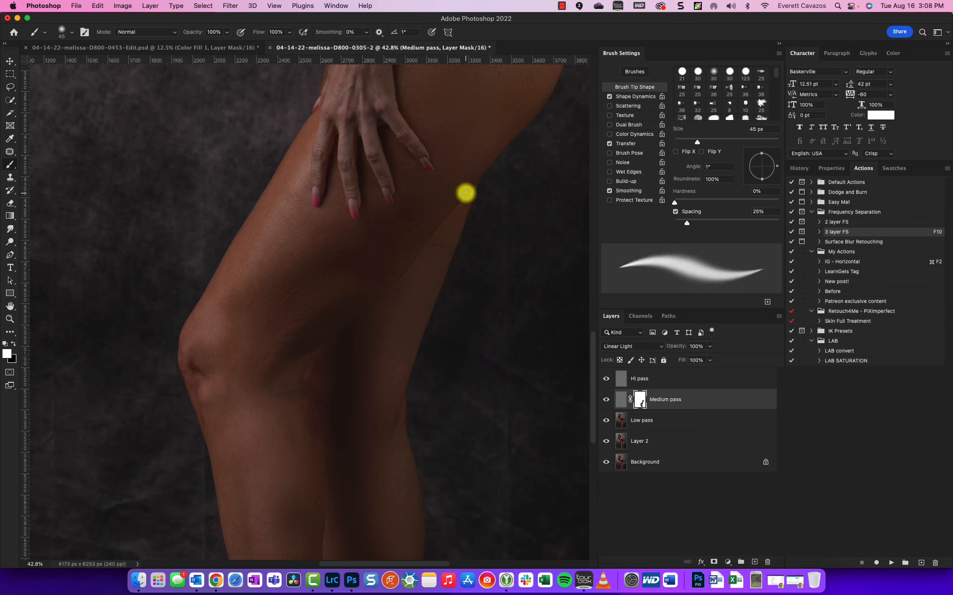
{"action": "left_click", "coordinate": [466, 194]}
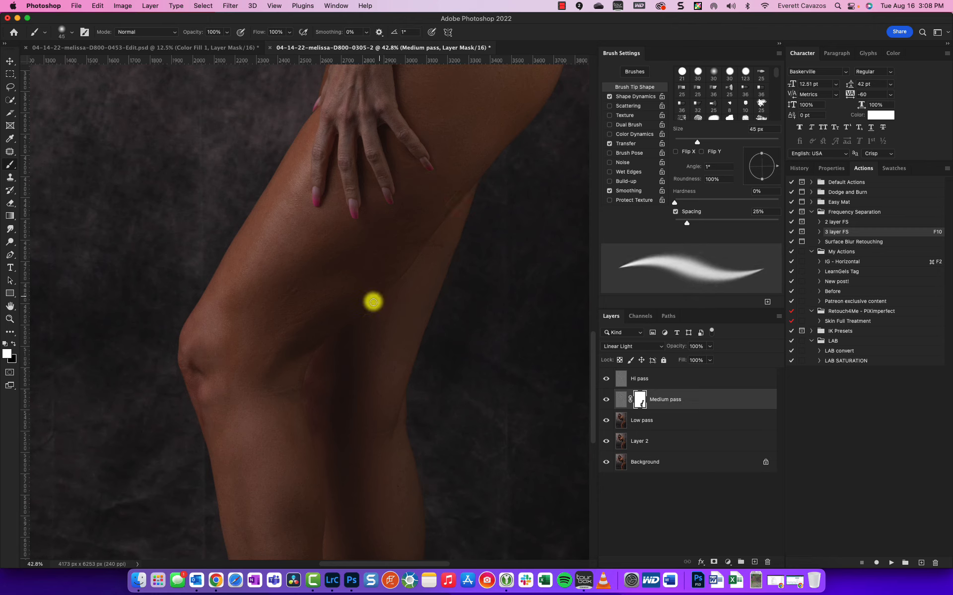
Step: Paint black over the front of the thigh down to the knee on the Medium pass mask with a 500 px brush
{"action": "key", "text": "bracketright"}
{"action": "key", "text": "bracketright"}
{"action": "key", "text": "bracketright"}
{"action": "key", "text": "bracketright"}
{"action": "key", "text": "bracketright"}
{"action": "key", "text": "bracketright"}
{"action": "key", "text": "bracketright"}
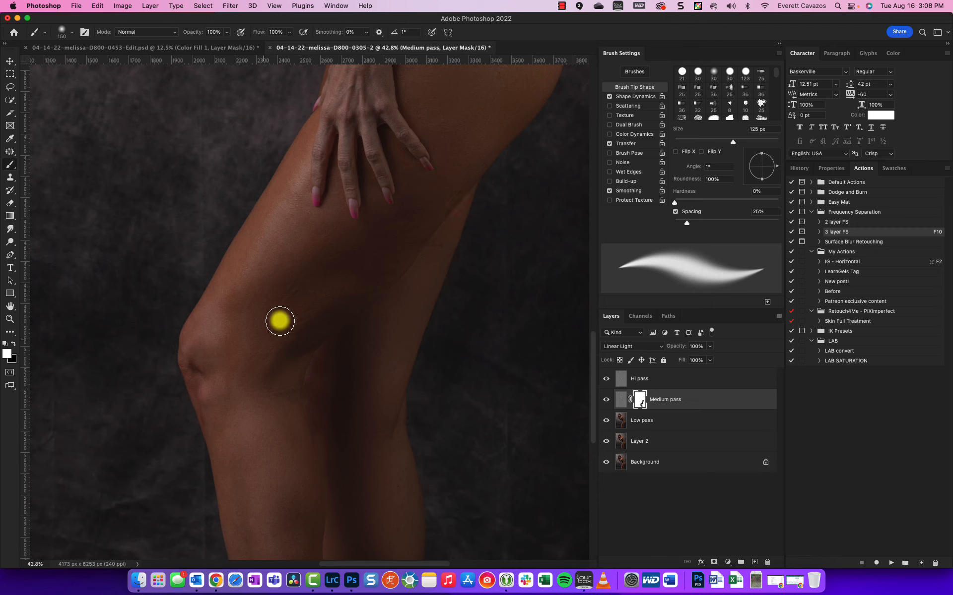
{"action": "key", "text": "bracketright"}
{"action": "key", "text": "bracketright"}
{"action": "key", "text": "bracketright"}
{"action": "key", "text": "bracketright"}
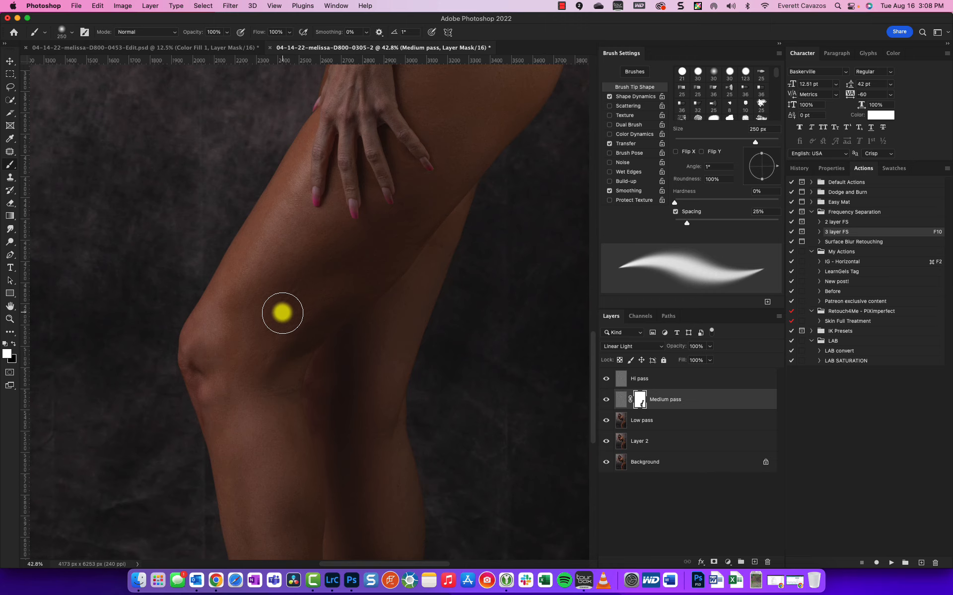
{"action": "key", "text": "x"}
{"action": "key", "text": "bracketright"}
{"action": "key", "text": "bracketright"}
{"action": "key", "text": "bracketright"}
{"action": "left_click", "coordinate": [298, 219]}
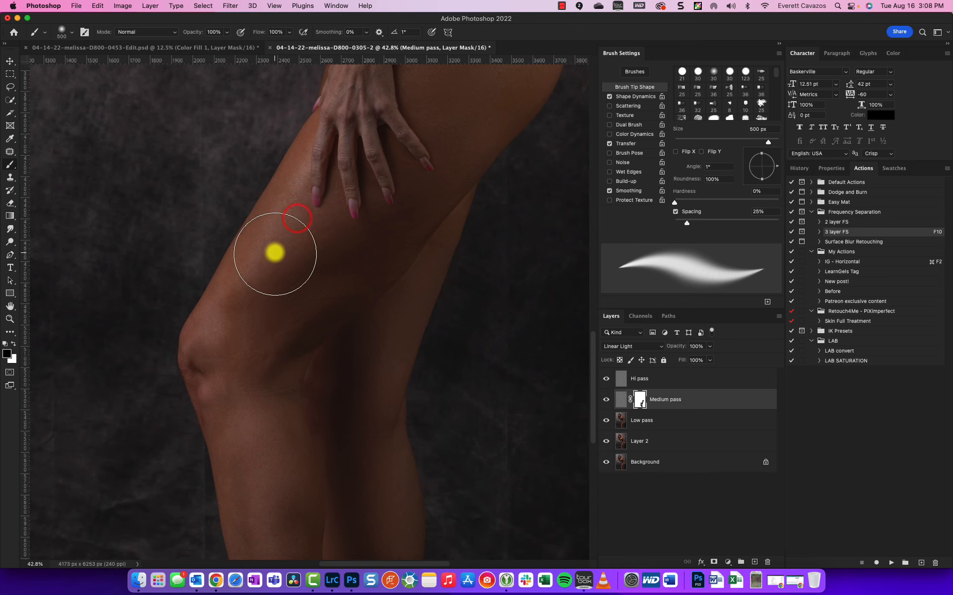
{"action": "left_click", "coordinate": [268, 266]}
{"action": "left_click", "coordinate": [218, 349]}
Step: Paint black over the skin just below the kneecap on the Medium pass mask with a 250 px brush
{"action": "key", "text": "bracketleft"}
{"action": "key", "text": "bracketleft"}
{"action": "key", "text": "bracketleft"}
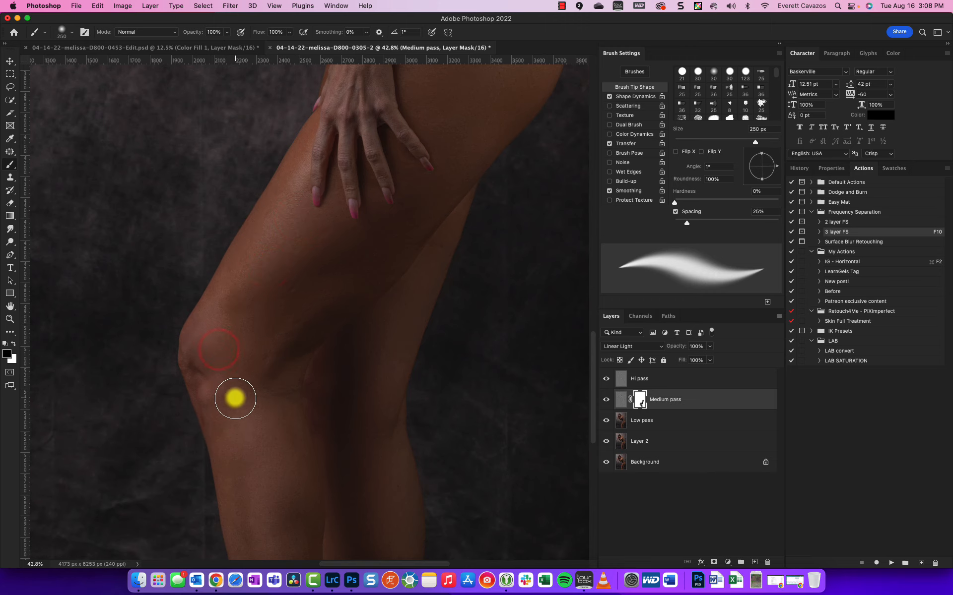
{"action": "left_click", "coordinate": [235, 398]}
Step: Paint black over the chest skin on the Medium pass mask with a 600 px brush and a 200 px brush
{"action": "left_click_drag", "start_coordinate": [451, 148], "coordinate": [354, 442]}
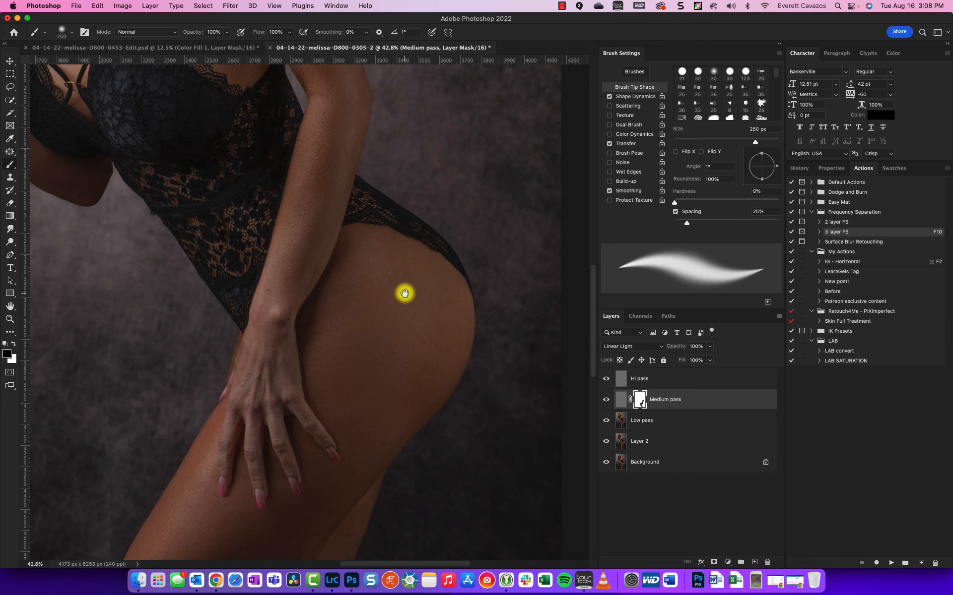
{"action": "mouse_move", "coordinate": [404, 295]}
{"action": "left_mouse_down"}
{"action": "mouse_move", "coordinate": [440, 451]}
{"action": "mouse_move", "coordinate": [416, 514]}
{"action": "left_mouse_up"}
{"action": "left_click_drag", "start_coordinate": [282, 266], "coordinate": [445, 421]}
{"action": "key", "text": "bracketright"}
{"action": "key", "text": "bracketright"}
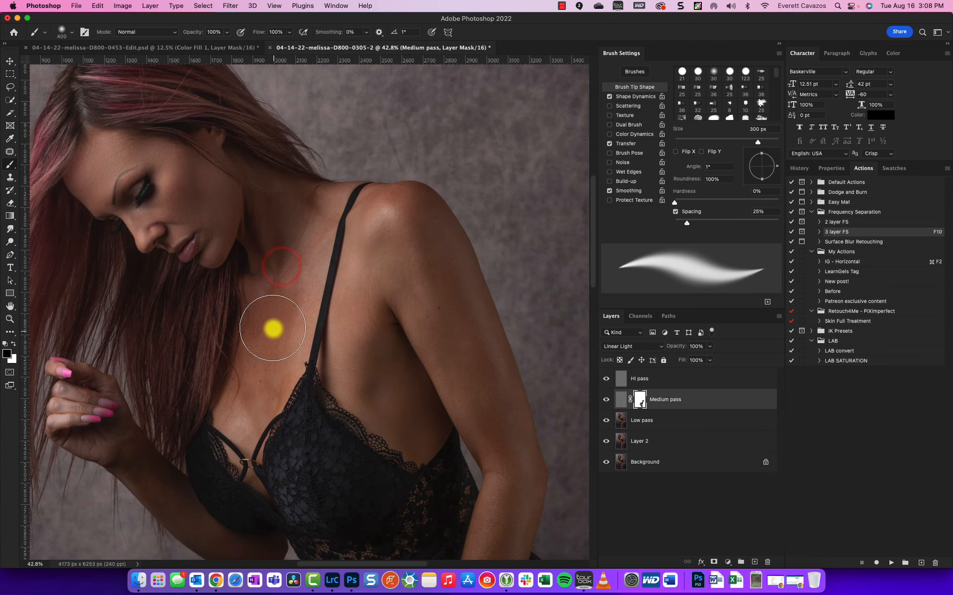
{"action": "key", "text": "bracketright"}
{"action": "key", "text": "bracketright"}
{"action": "left_click", "coordinate": [274, 323]}
{"action": "left_click", "coordinate": [260, 381]}
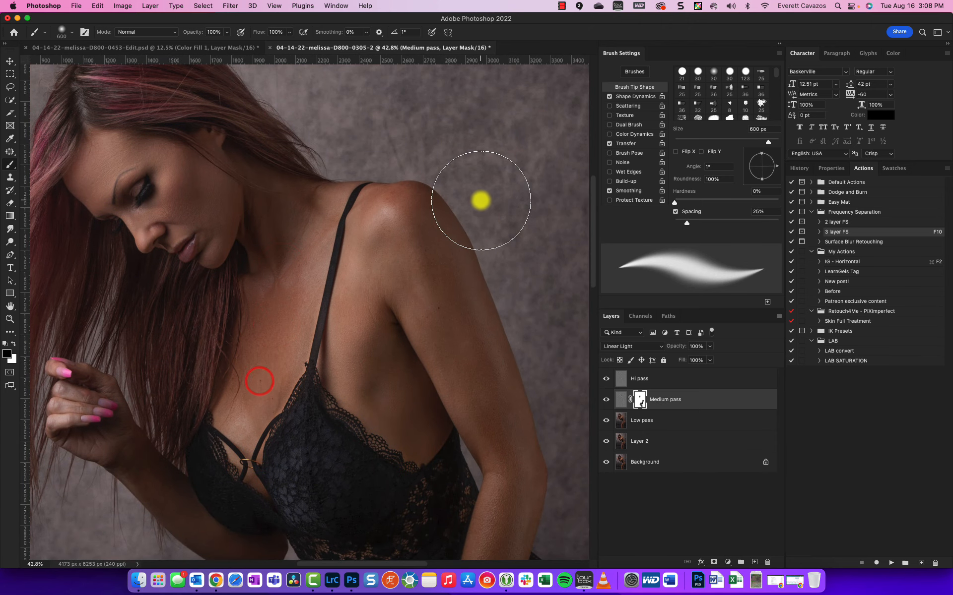
{"action": "key", "text": "bracketleft"}
{"action": "key", "text": "bracketleft"}
{"action": "key", "text": "bracketleft"}
{"action": "key", "text": "bracketleft"}
{"action": "left_click", "coordinate": [252, 383]}
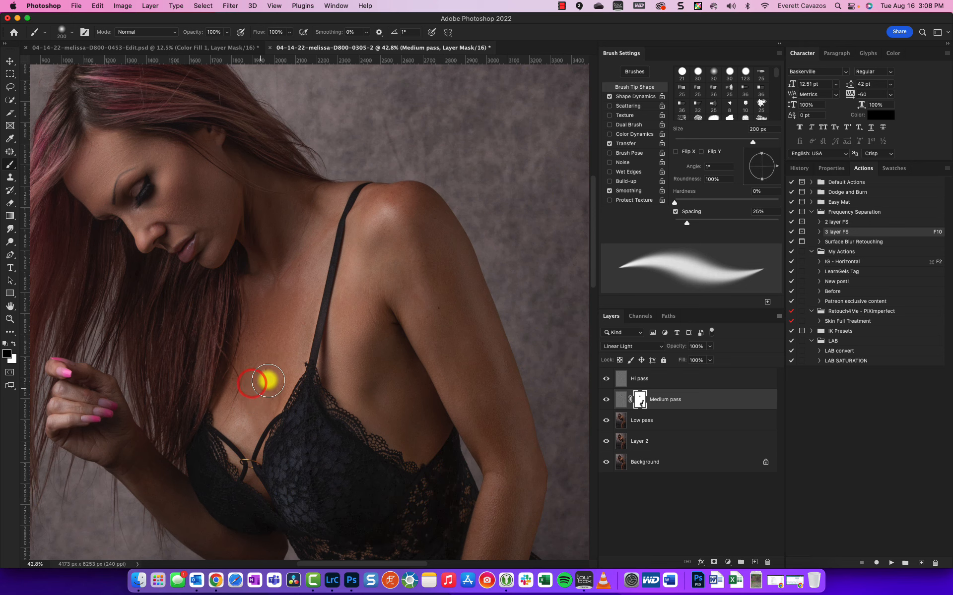
Step: Paint black over the shoulder and upper arm on the Medium pass mask with a 500 px brush
{"action": "key", "text": "bracketright"}
{"action": "key", "text": "bracketright"}
{"action": "key", "text": "bracketright"}
{"action": "left_click", "coordinate": [397, 251]}
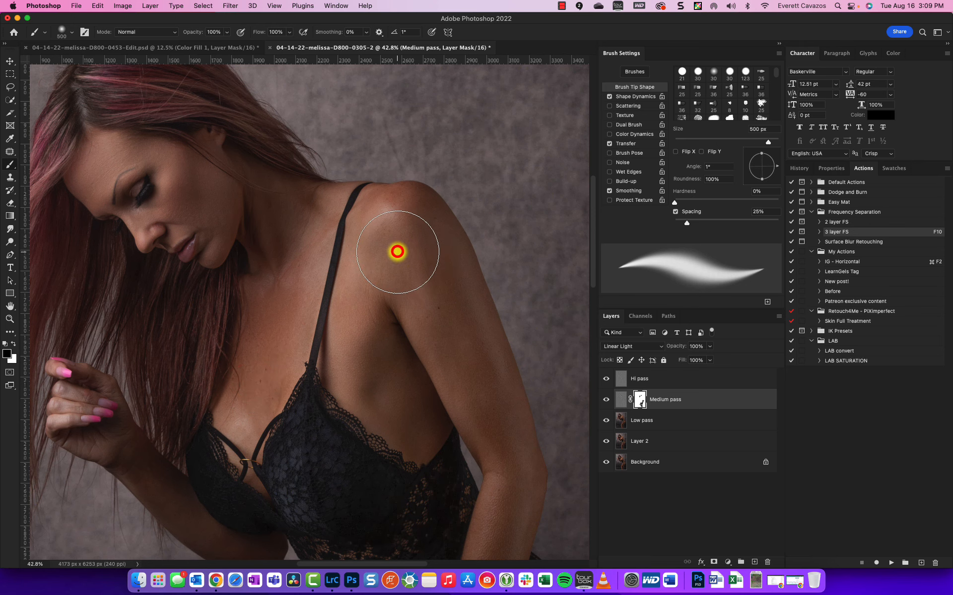
{"action": "left_click", "coordinate": [433, 328]}
{"action": "left_click", "coordinate": [431, 291]}
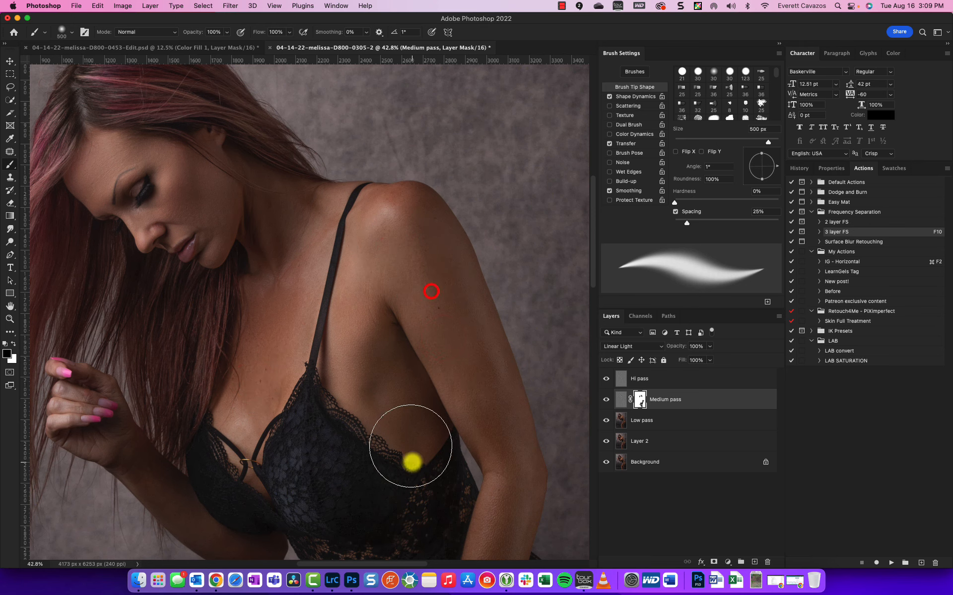
{"action": "scroll", "coordinate": [411, 462], "scroll_direction": "down", "scroll_amount": 5}
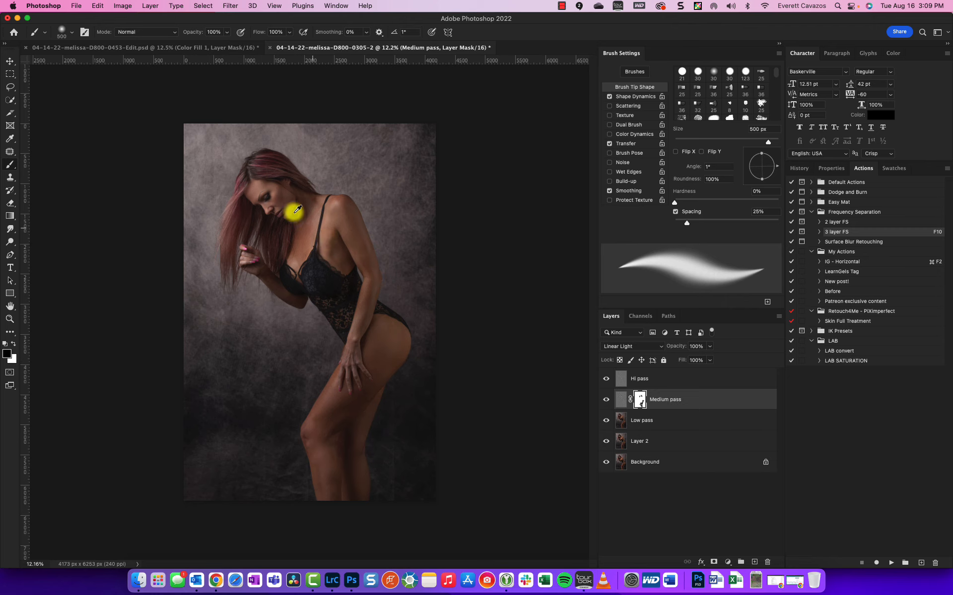
{"action": "left_click", "coordinate": [682, 459]}
{"action": "left_click", "coordinate": [668, 386], "text": "shift"}
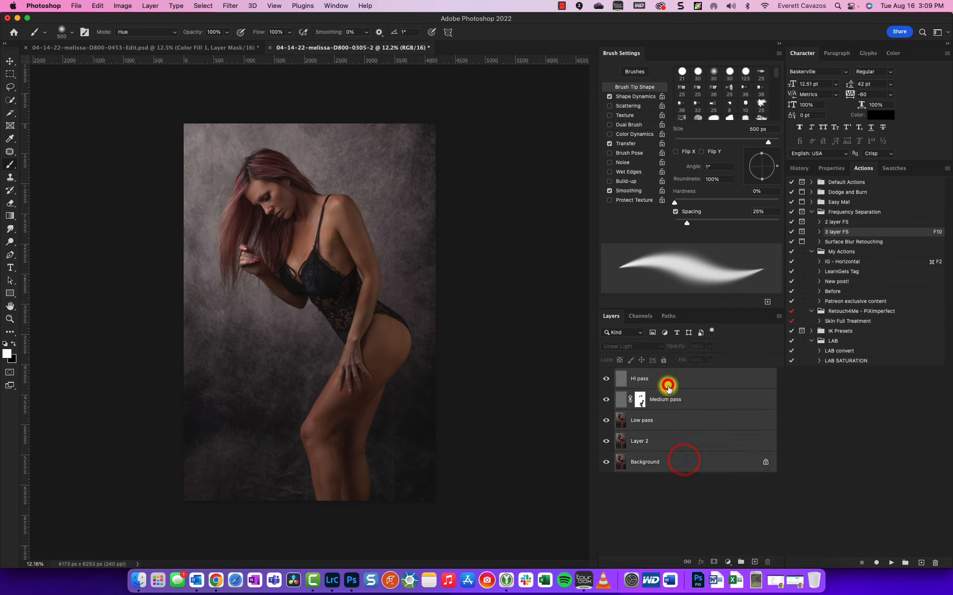
{"action": "key", "text": "super+j"}
{"action": "key", "text": "super+z"}
{"action": "key", "text": "bracketright"}
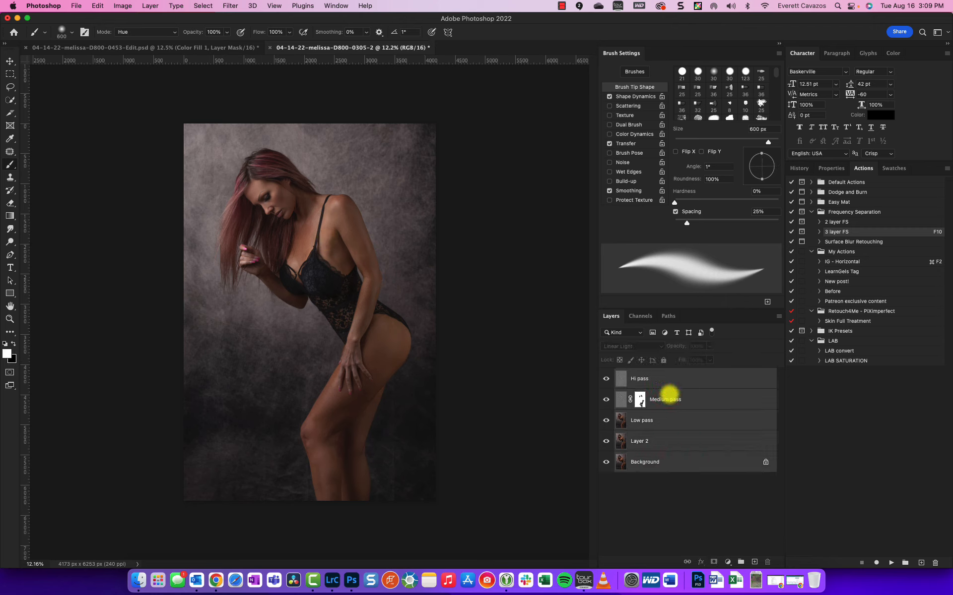
Step: Stamp all visible layers into a new merged layer and delete the layers from Hi pass down to Layer 2
{"action": "key", "text": "super+alt+shift+e"}
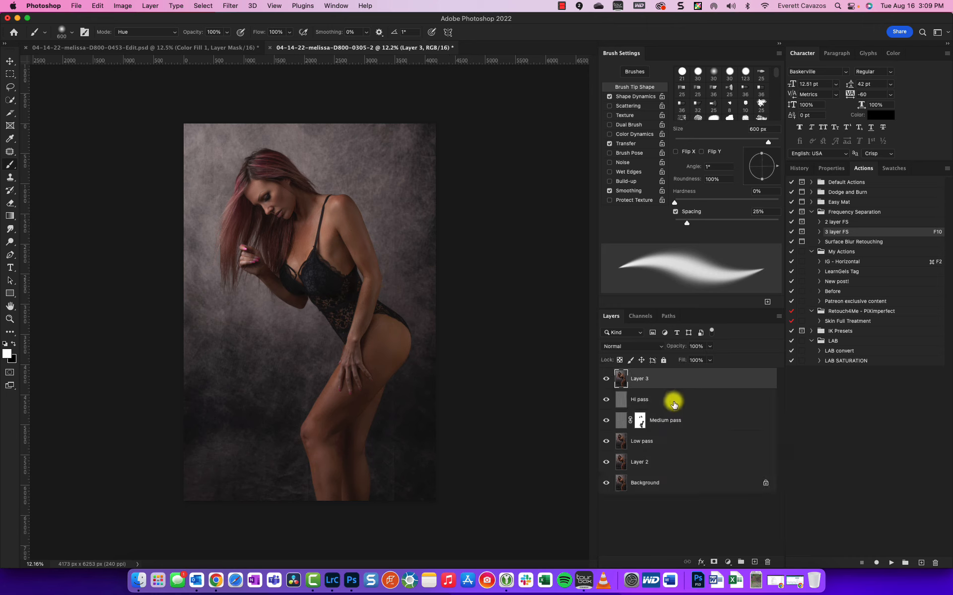
{"action": "left_click", "coordinate": [672, 399]}
{"action": "left_click", "coordinate": [680, 461], "text": "shift"}
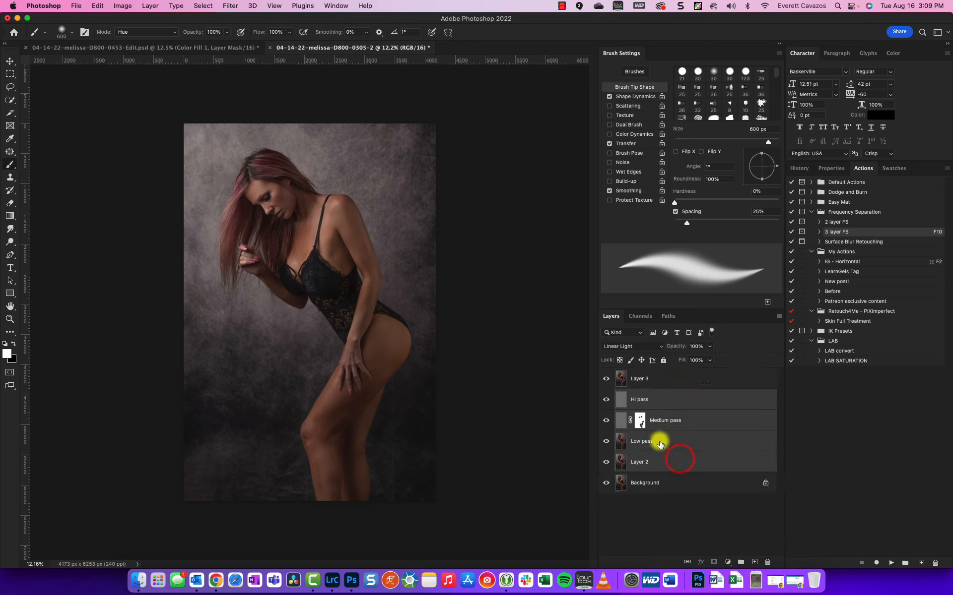
{"action": "left_click_drag", "start_coordinate": [662, 441], "coordinate": [767, 562]}
Step: Duplicate Layer 3 and select the woman on the copy with Select Subject
{"action": "left_click", "coordinate": [680, 381]}
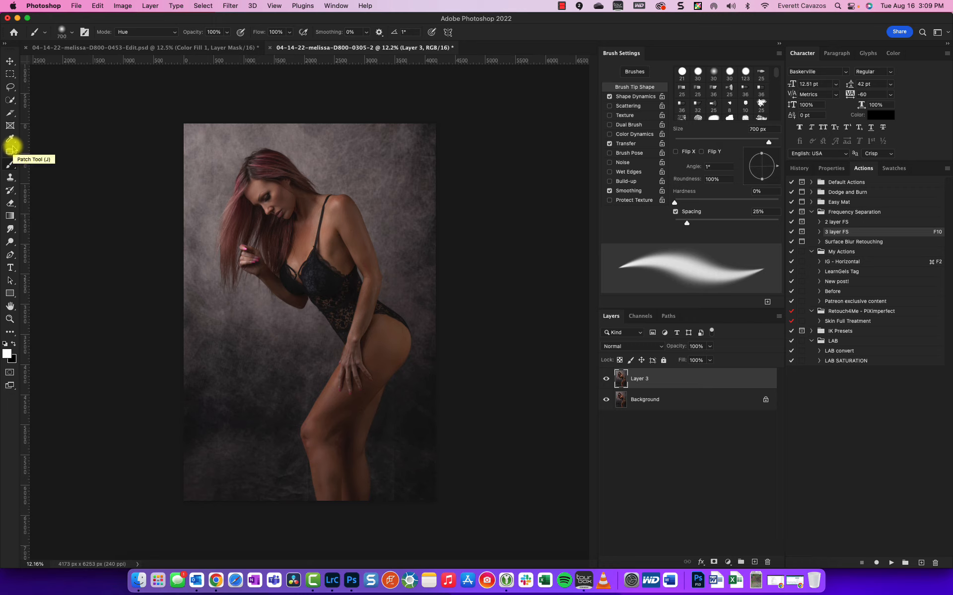
{"action": "key", "text": "super+j"}
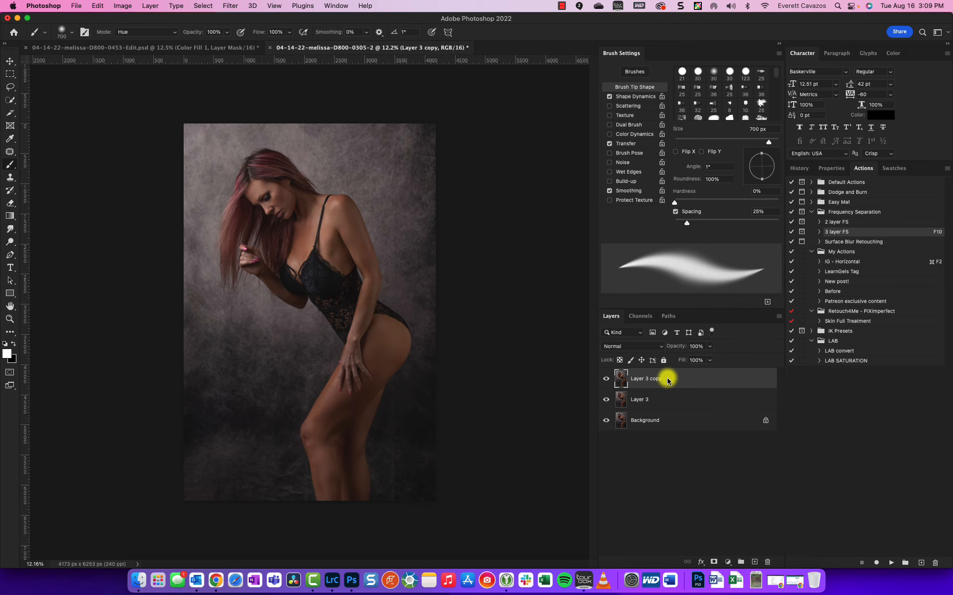
{"action": "left_click", "coordinate": [11, 101]}
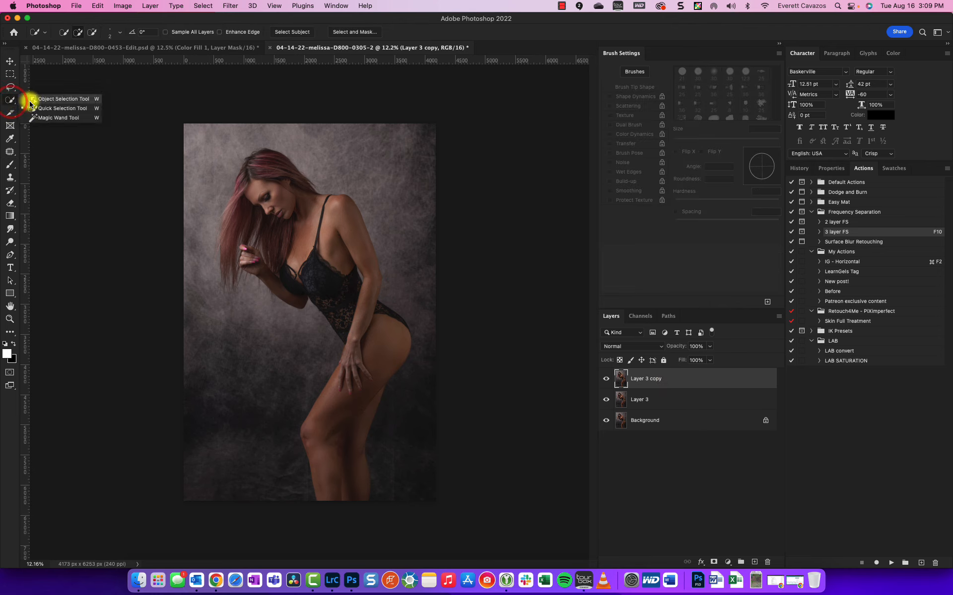
{"action": "left_click", "coordinate": [39, 107]}
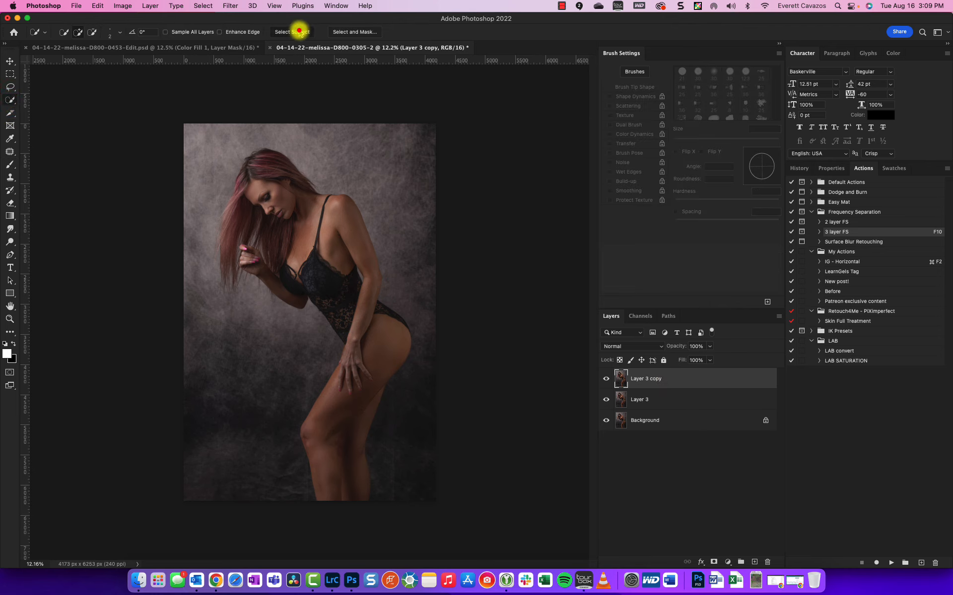
{"action": "left_click", "coordinate": [299, 31]}
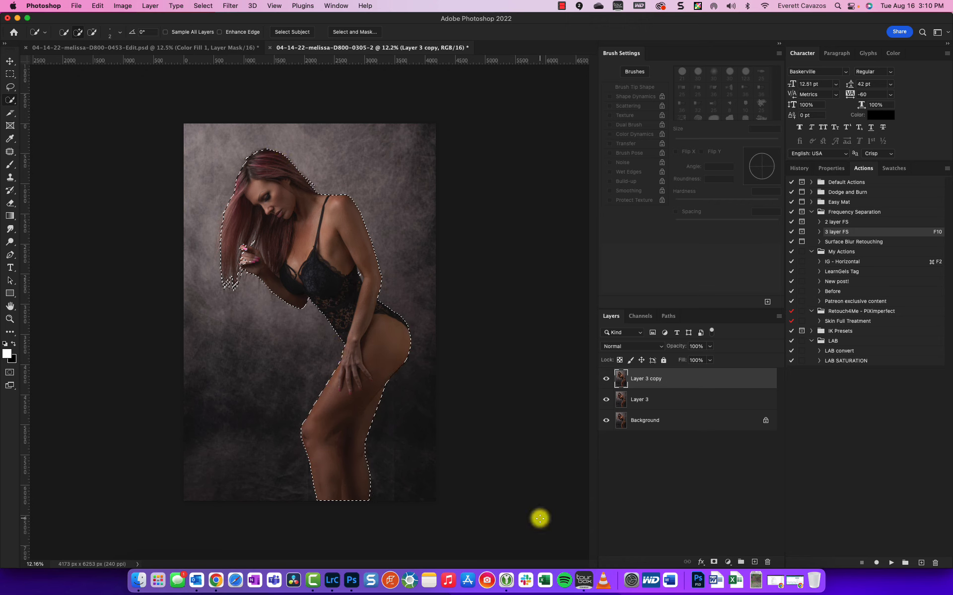
Step: Add a Curves adjustment layer masked to the subject selection and display its mask alone on the canvas
{"action": "left_click", "coordinate": [728, 562]}
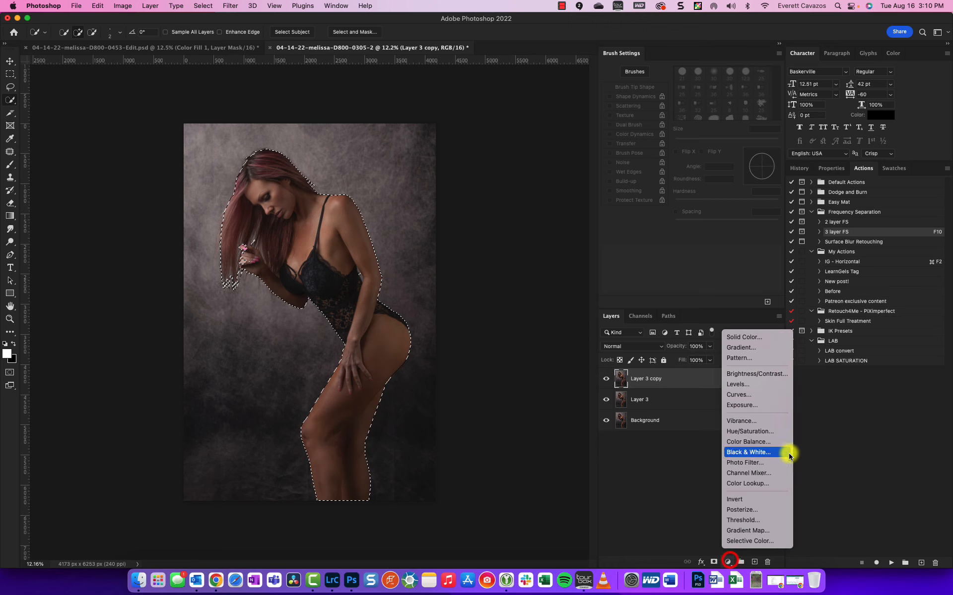
{"action": "left_click", "coordinate": [777, 396]}
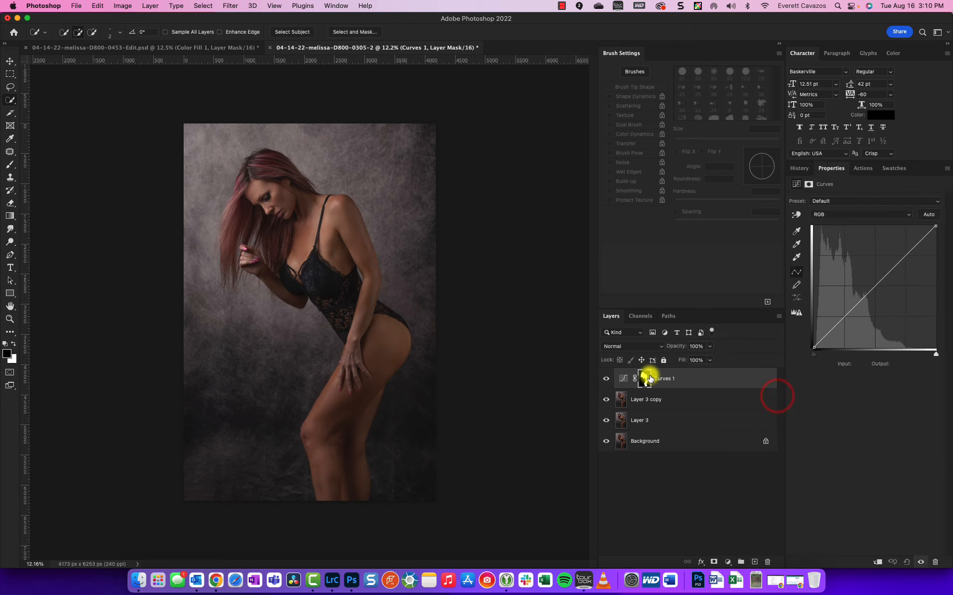
{"action": "left_click", "coordinate": [646, 379]}
{"action": "left_click", "coordinate": [646, 379], "text": "alt"}
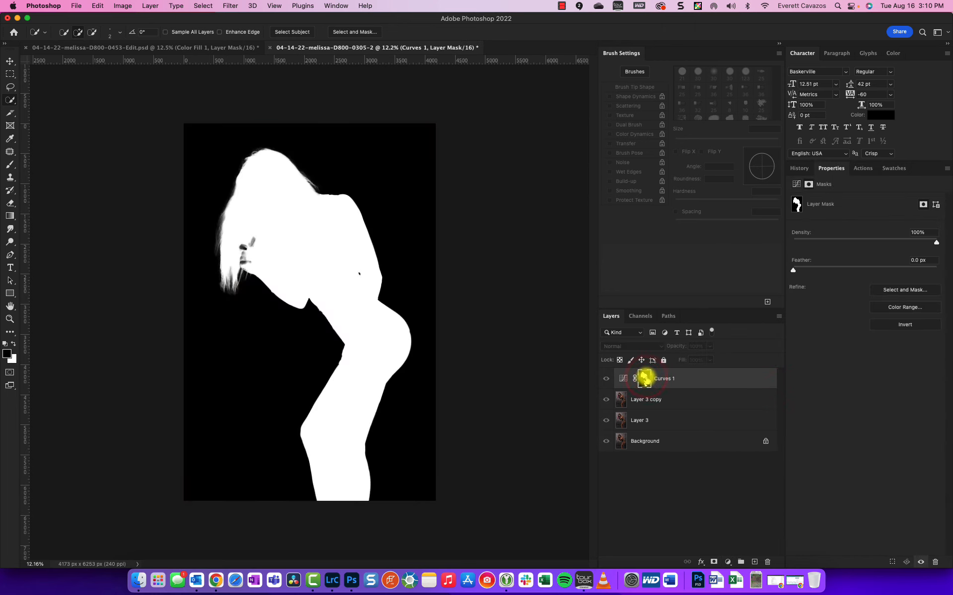
{"action": "left_click", "coordinate": [645, 378], "text": "alt"}
{"action": "left_click", "coordinate": [646, 378], "text": "alt"}
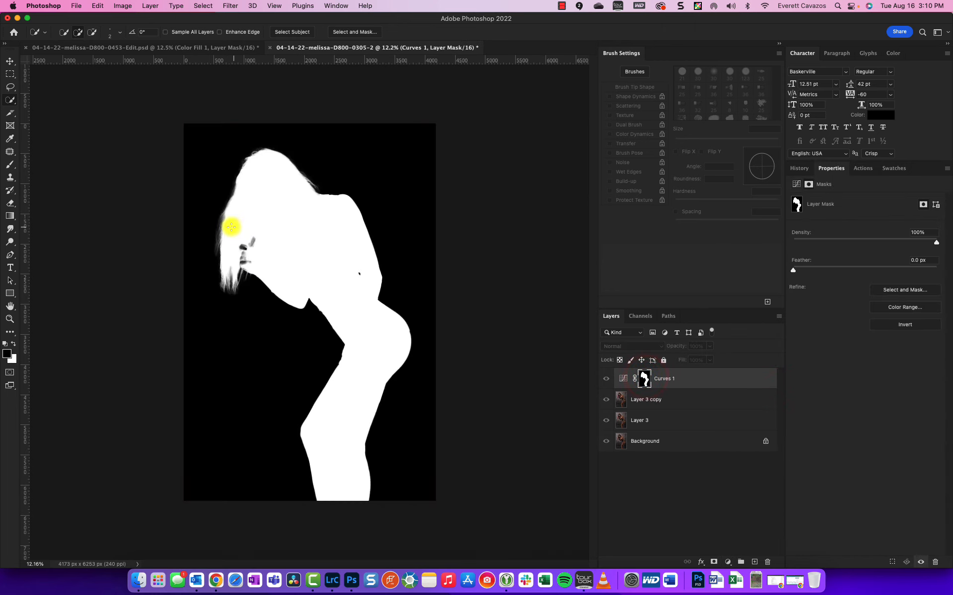
Step: Paint white over the grey fingers and hair patch on the Curves 1 mask with a 600 px brush
{"action": "scroll", "coordinate": [238, 229], "scroll_direction": "up", "scroll_amount": 6}
{"action": "left_click", "coordinate": [10, 166]}
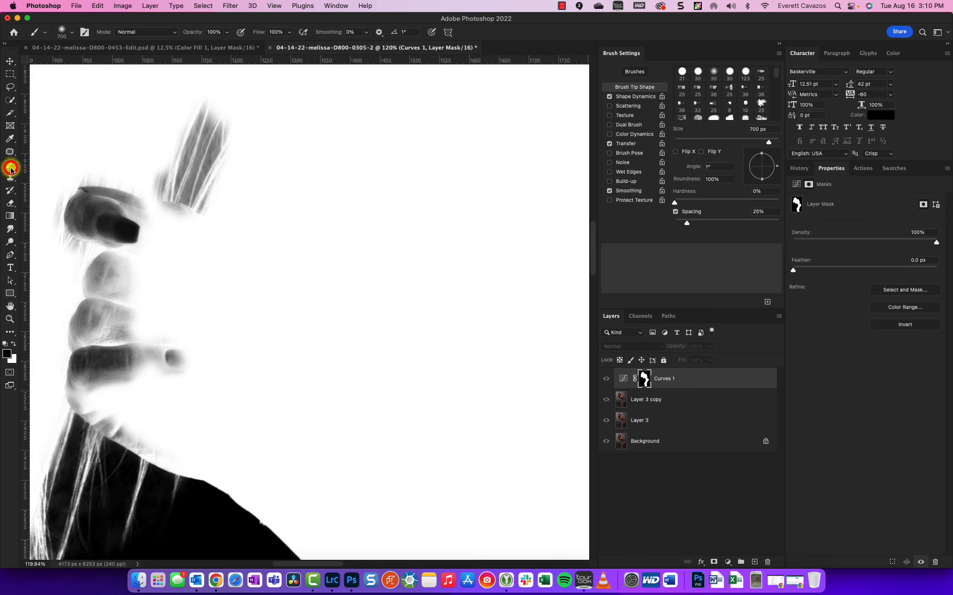
{"action": "scroll", "coordinate": [68, 281], "scroll_direction": "down", "scroll_amount": 3}
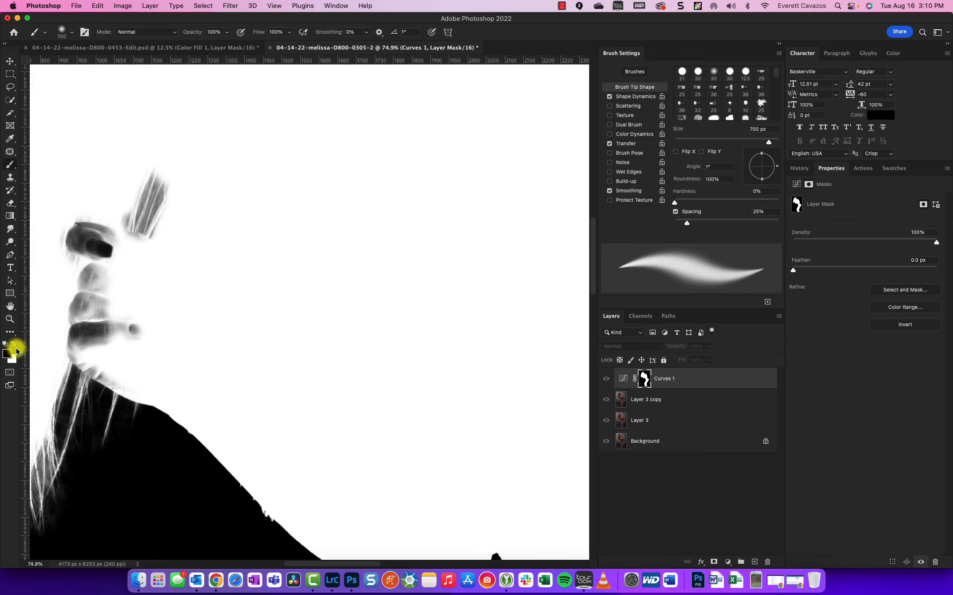
{"action": "left_click", "coordinate": [13, 344]}
{"action": "left_click_drag", "start_coordinate": [229, 330], "coordinate": [479, 228]}
{"action": "key", "text": "bracketright"}
{"action": "key", "text": "bracketright"}
{"action": "key", "text": "bracketright"}
{"action": "key", "text": "bracketright"}
{"action": "key", "text": "bracketright"}
{"action": "key", "text": "bracketright"}
{"action": "key", "text": "bracketright"}
{"action": "key", "text": "bracketright"}
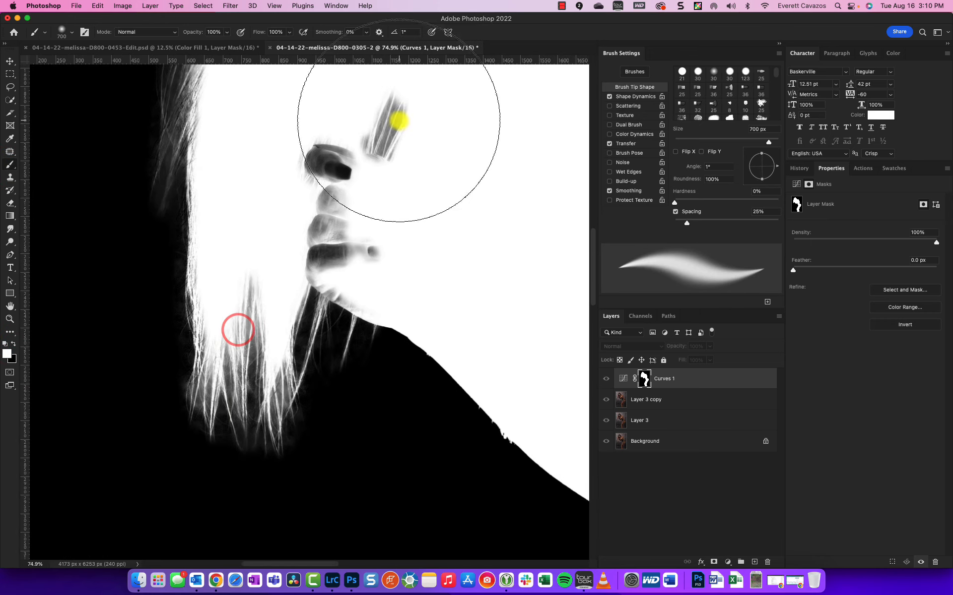
{"action": "key", "text": "bracketleft"}
{"action": "key", "text": "bracketleft"}
{"action": "key", "text": "bracketleft"}
{"action": "key", "text": "bracketleft"}
{"action": "key", "text": "bracketleft"}
{"action": "key", "text": "bracketleft"}
{"action": "key", "text": "bracketleft"}
{"action": "key", "text": "bracketleft"}
{"action": "key", "text": "bracketleft"}
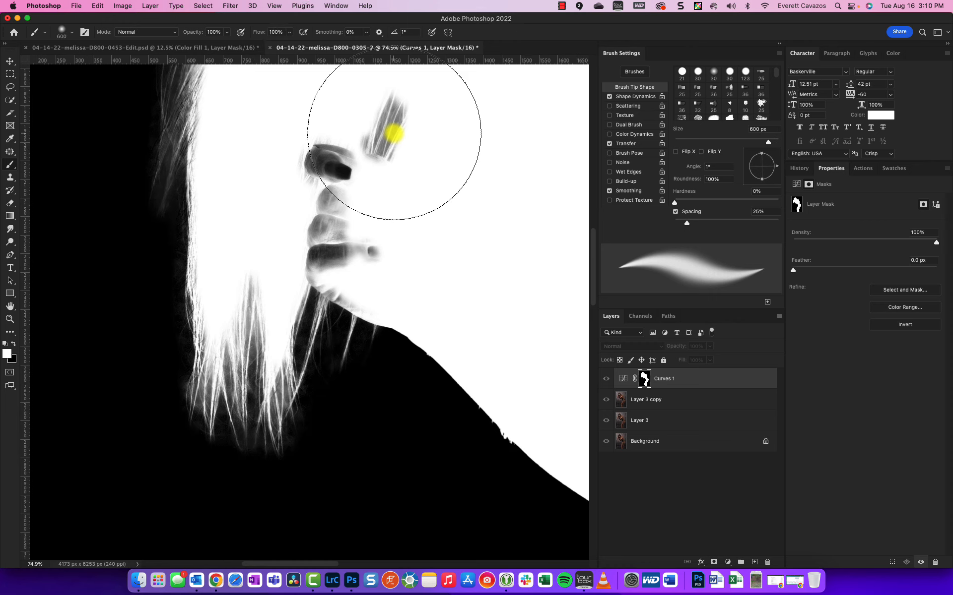
{"action": "mouse_move", "coordinate": [394, 128]}
{"action": "left_mouse_down"}
{"action": "mouse_move", "coordinate": [349, 150]}
{"action": "mouse_move", "coordinate": [338, 168]}
{"action": "mouse_move", "coordinate": [346, 178]}
{"action": "mouse_move", "coordinate": [291, 180]}
{"action": "mouse_move", "coordinate": [409, 237]}
{"action": "mouse_move", "coordinate": [302, 214]}
{"action": "left_mouse_up"}
Step: Paint white along the lower edge of the raised hand on the Curves 1 mask with a 90 px brush
{"action": "key", "text": "bracketleft"}
{"action": "key", "text": "bracketleft"}
{"action": "key", "text": "bracketleft"}
{"action": "key", "text": "bracketleft"}
{"action": "key", "text": "bracketleft"}
{"action": "key", "text": "bracketleft"}
{"action": "key", "text": "bracketleft"}
{"action": "key", "text": "bracketleft"}
{"action": "key", "text": "bracketleft"}
{"action": "key", "text": "bracketleft"}
{"action": "key", "text": "bracketleft"}
{"action": "key", "text": "bracketleft"}
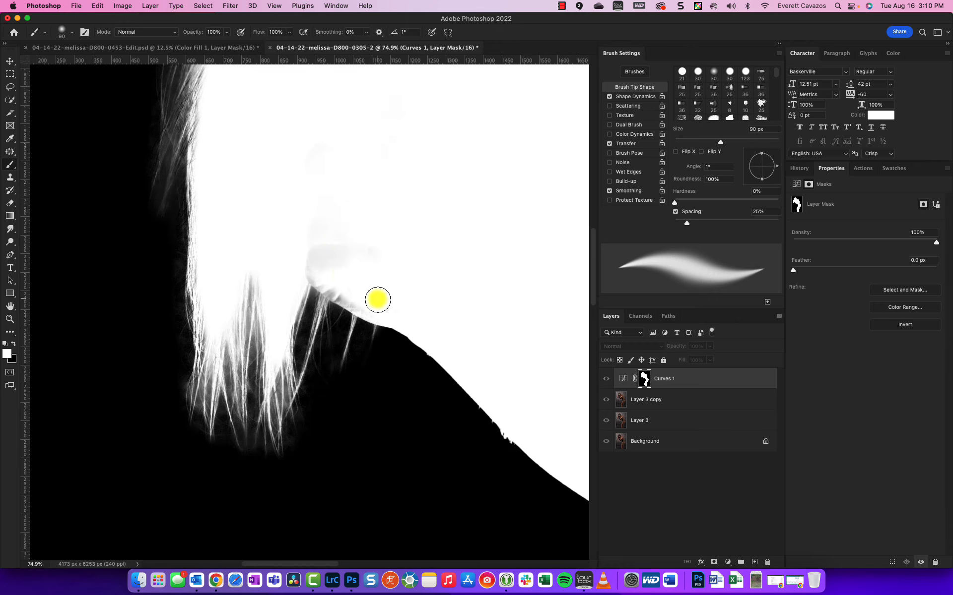
{"action": "mouse_move", "coordinate": [382, 305]}
{"action": "left_mouse_down"}
{"action": "mouse_move", "coordinate": [311, 263]}
{"action": "mouse_move", "coordinate": [377, 303]}
{"action": "mouse_move", "coordinate": [352, 299]}
{"action": "mouse_move", "coordinate": [313, 271]}
{"action": "mouse_move", "coordinate": [410, 325]}
{"action": "mouse_move", "coordinate": [300, 245]}
{"action": "mouse_move", "coordinate": [419, 253]}
{"action": "left_mouse_up"}
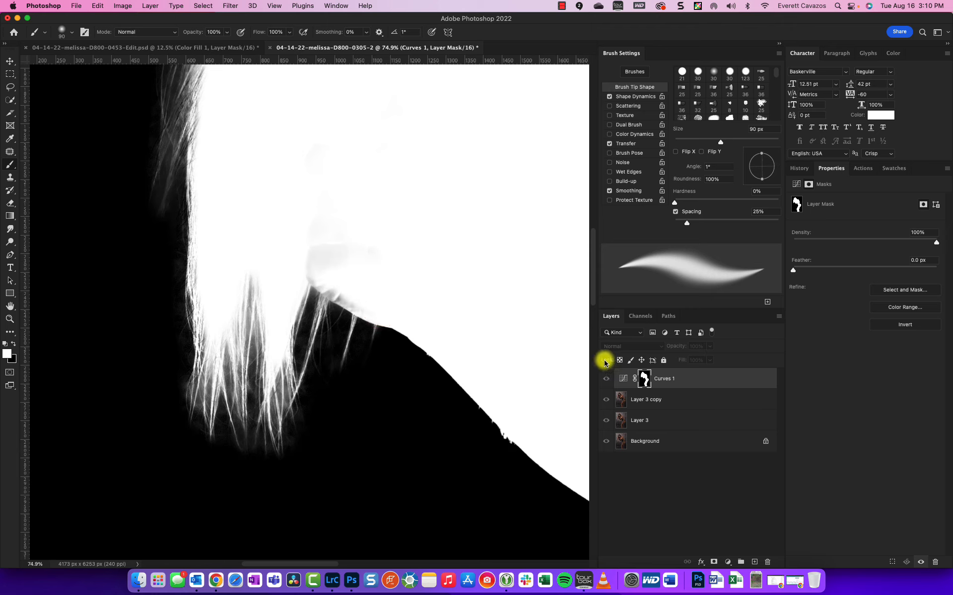
Step: Load the Curves 1 mask as a selection and paint white inside it around the hand and hair with 90 px and 400 px brushes
{"action": "left_click", "coordinate": [643, 378], "text": "super"}
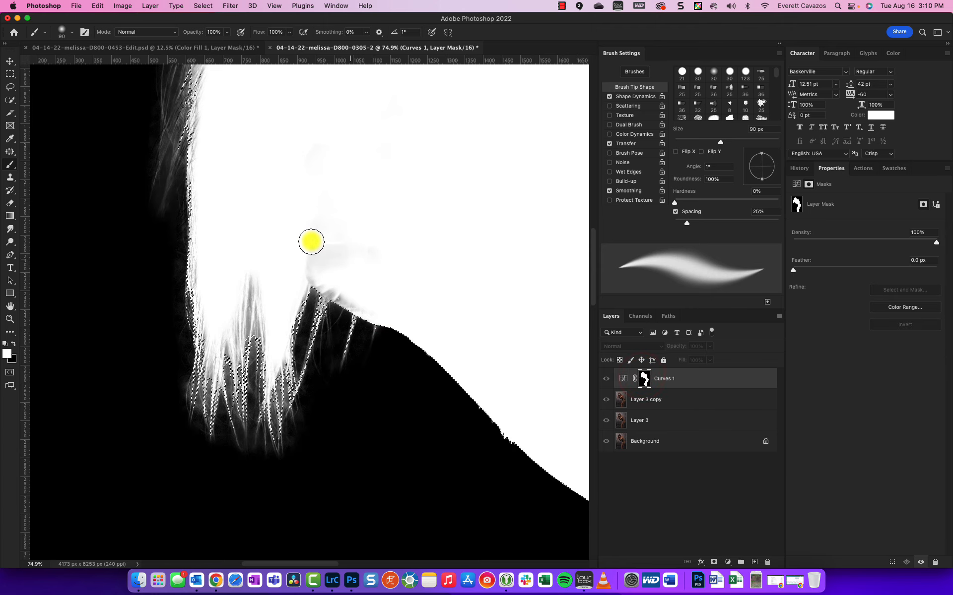
{"action": "left_click", "coordinate": [308, 240]}
{"action": "left_click", "coordinate": [328, 279]}
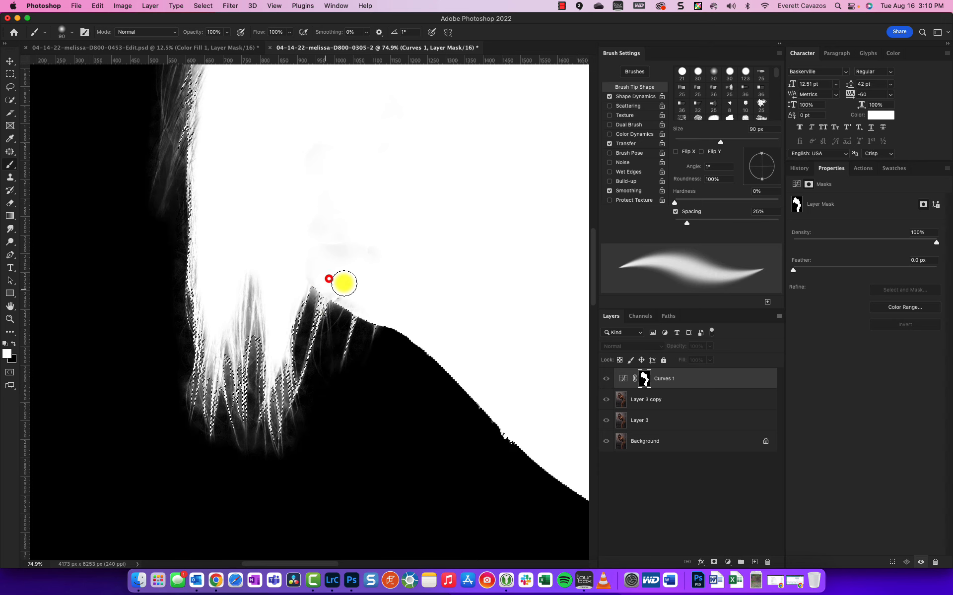
{"action": "mouse_move", "coordinate": [366, 277]}
{"action": "left_mouse_down"}
{"action": "mouse_move", "coordinate": [372, 245]}
{"action": "mouse_move", "coordinate": [351, 262]}
{"action": "mouse_move", "coordinate": [316, 260]}
{"action": "mouse_move", "coordinate": [374, 222]}
{"action": "left_mouse_up"}
{"action": "key", "text": "bracketright"}
{"action": "key", "text": "bracketright"}
{"action": "key", "text": "bracketright"}
{"action": "key", "text": "bracketright"}
{"action": "key", "text": "bracketright"}
{"action": "key", "text": "bracketright"}
{"action": "key", "text": "bracketright"}
{"action": "key", "text": "bracketright"}
{"action": "mouse_move", "coordinate": [264, 252]}
{"action": "left_mouse_down"}
{"action": "mouse_move", "coordinate": [261, 273]}
{"action": "mouse_move", "coordinate": [295, 229]}
{"action": "mouse_move", "coordinate": [262, 316]}
{"action": "mouse_move", "coordinate": [301, 224]}
{"action": "left_mouse_up"}
{"action": "scroll", "coordinate": [304, 215], "scroll_direction": "down", "scroll_amount": 5}
{"action": "scroll", "coordinate": [303, 215], "scroll_direction": "down", "scroll_amount": 5}
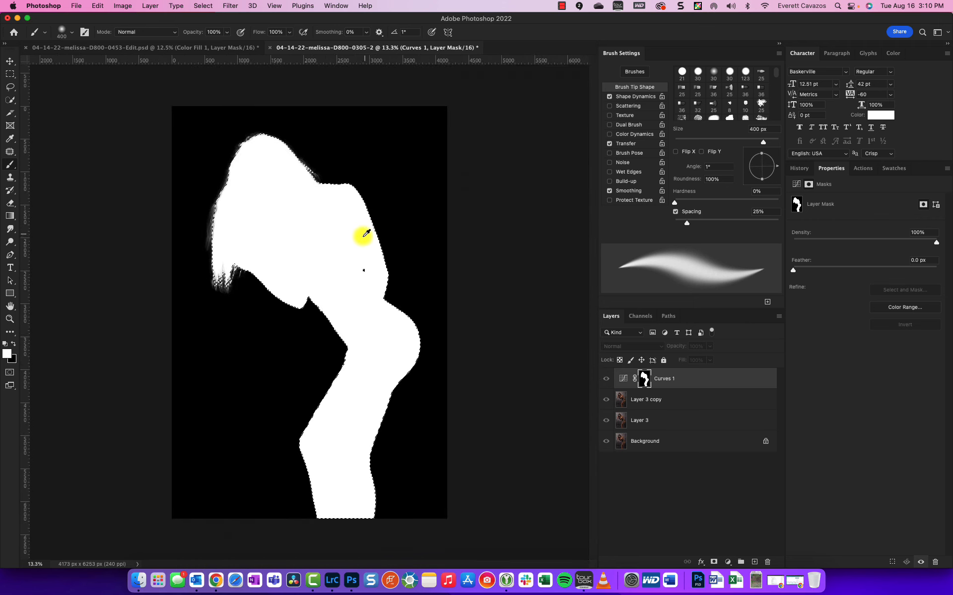
Step: Return from the mask view to the image and select the background gap between the torso and arm with the Magic Wand
{"action": "left_click", "coordinate": [645, 380], "text": "alt"}
{"action": "scroll", "coordinate": [347, 271], "scroll_direction": "up", "scroll_amount": 4}
{"action": "scroll", "coordinate": [346, 264], "scroll_direction": "up", "scroll_amount": 2}
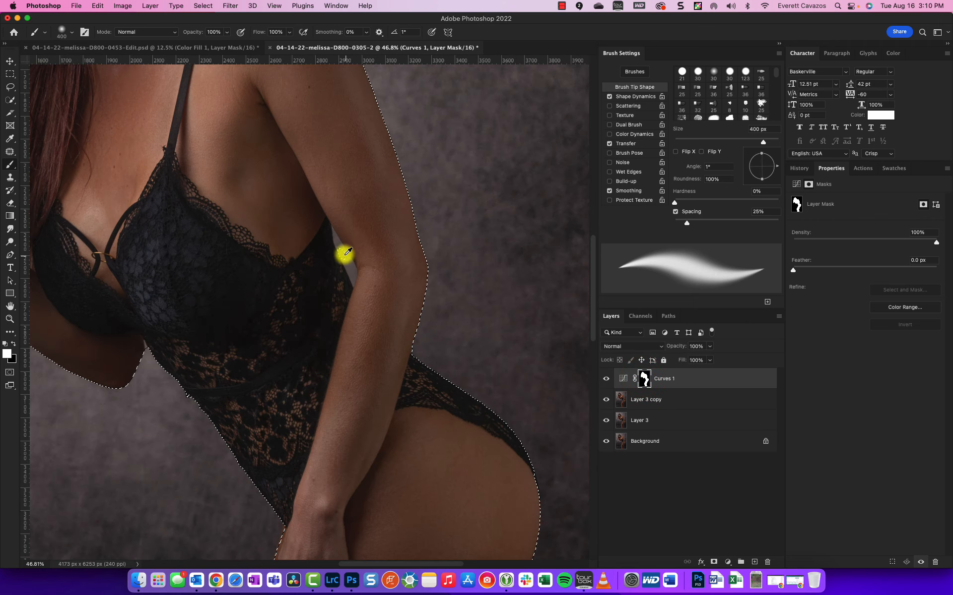
{"action": "scroll", "coordinate": [347, 252], "scroll_direction": "up", "scroll_amount": 4}
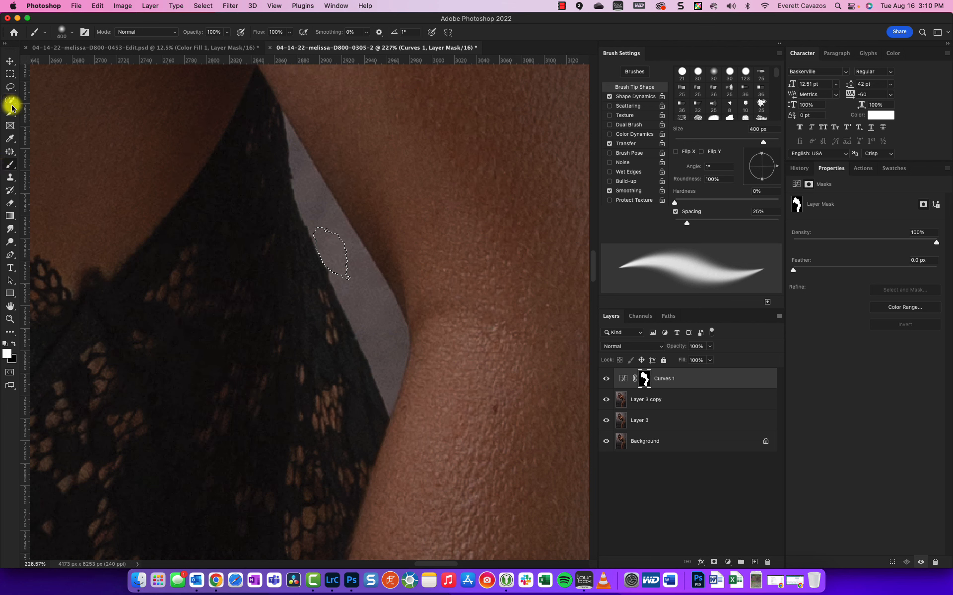
{"action": "left_click_drag", "start_coordinate": [11, 101], "coordinate": [69, 117]}
{"action": "left_click_drag", "start_coordinate": [317, 202], "coordinate": [322, 209]}
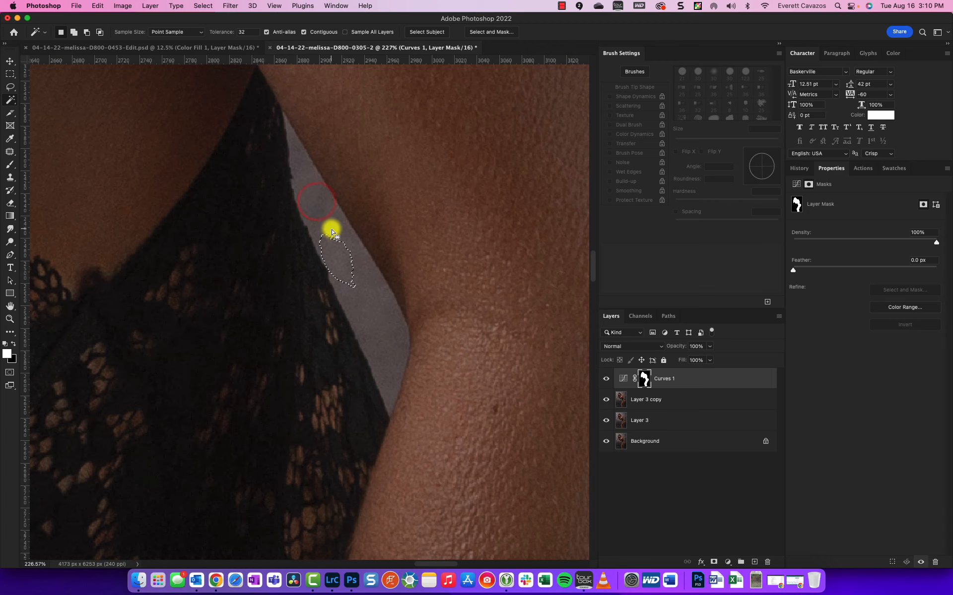
{"action": "left_click", "coordinate": [332, 232]}
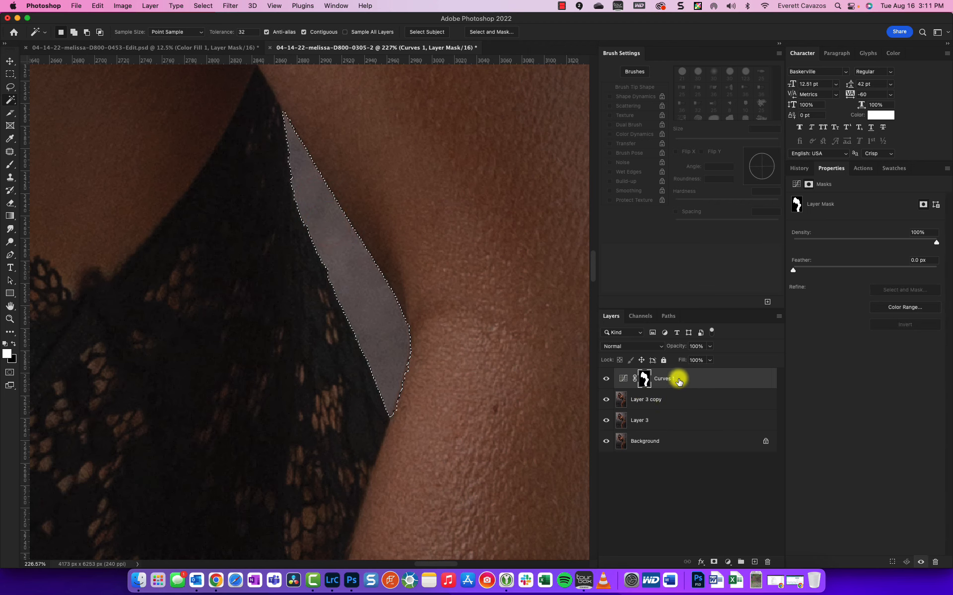
Step: Fill the selected arm gap with black on the Curves 1 mask using a 400 px brush, and clear the selection
{"action": "left_click", "coordinate": [646, 381], "text": "alt"}
{"action": "left_click", "coordinate": [645, 380], "text": "alt"}
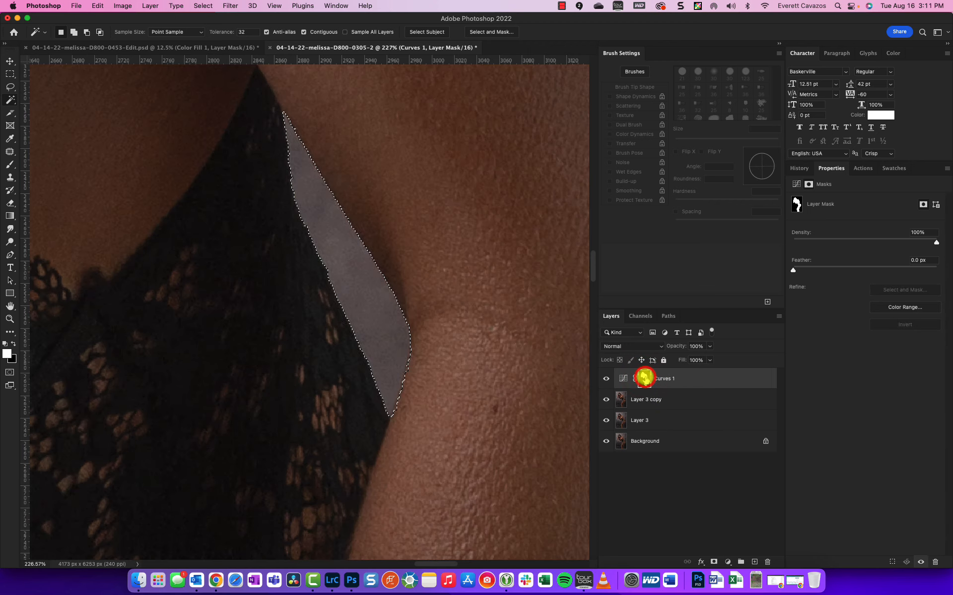
{"action": "left_click", "coordinate": [10, 164]}
{"action": "left_click", "coordinate": [47, 163]}
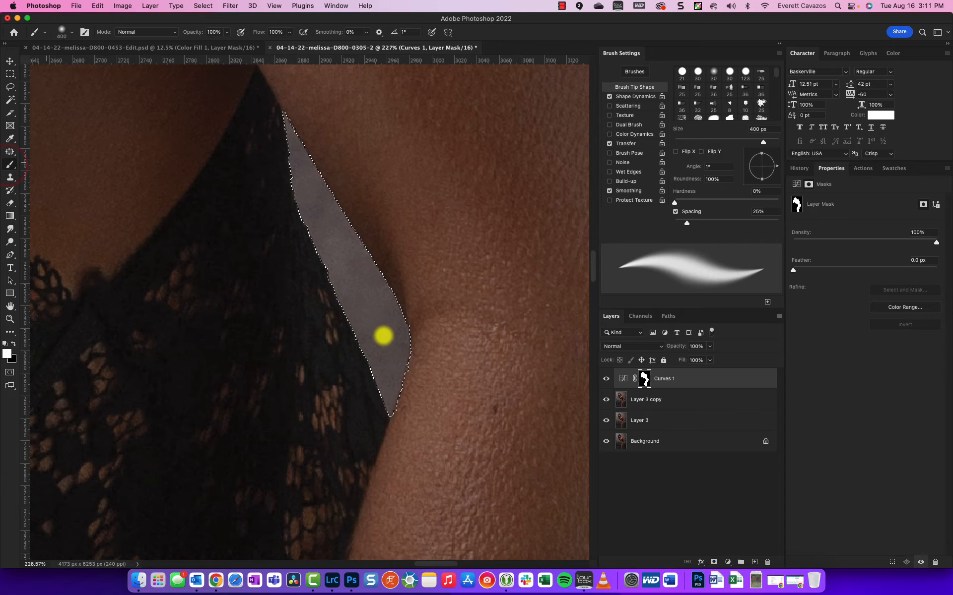
{"action": "key", "text": "x"}
{"action": "left_click", "coordinate": [372, 320]}
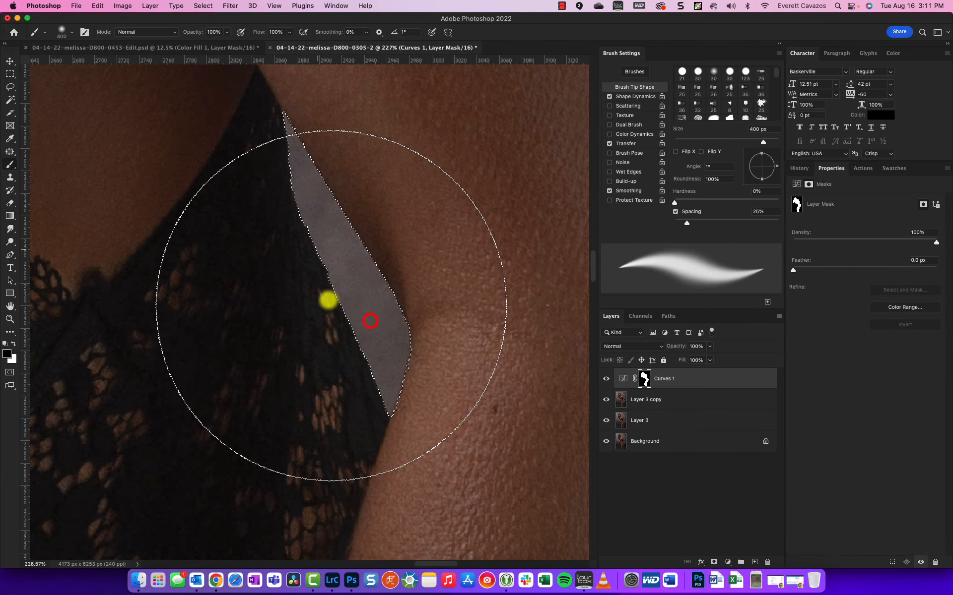
{"action": "left_click", "coordinate": [643, 377], "text": "alt"}
{"action": "left_click", "coordinate": [644, 377], "text": "alt"}
{"action": "key", "text": "super+0"}
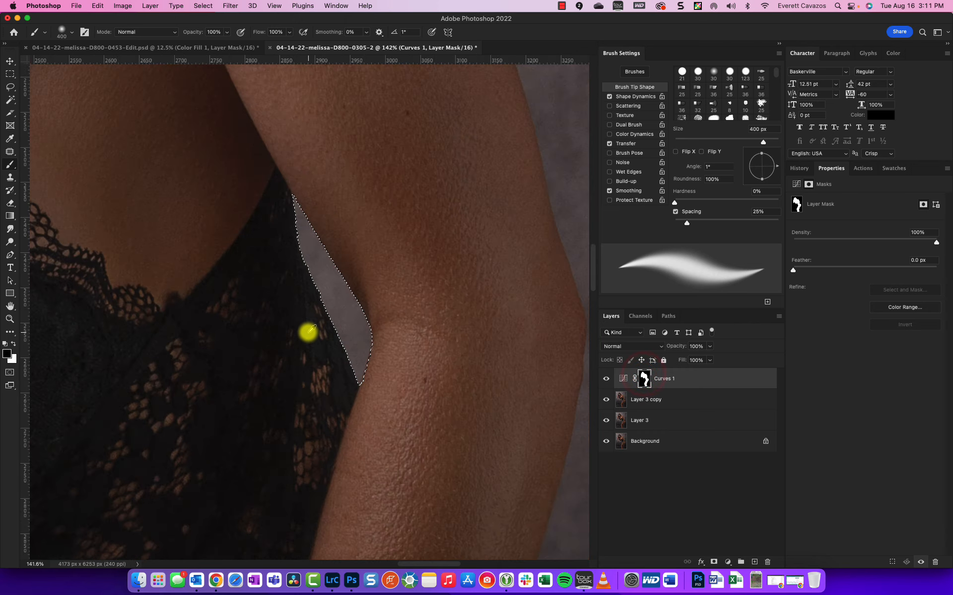
{"action": "scroll", "coordinate": [308, 333], "scroll_direction": "down", "scroll_amount": 2}
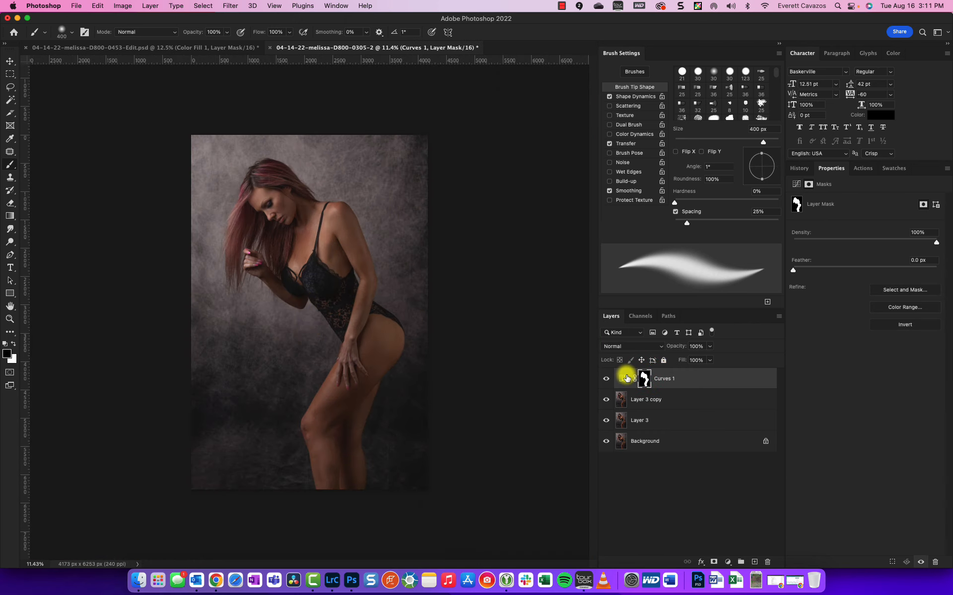
Step: Add a dark brown (#512f11) Solid Color fill layer above Layer 3 copy and set its blend mode to Soft Light
{"action": "left_click", "coordinate": [699, 400]}
{"action": "key", "text": "x"}
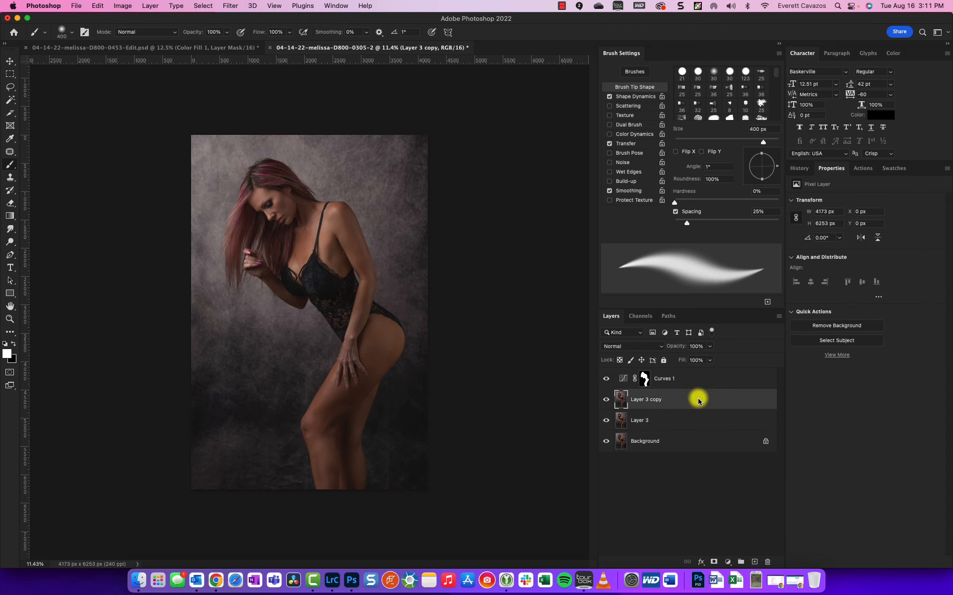
{"action": "left_click", "coordinate": [728, 562]}
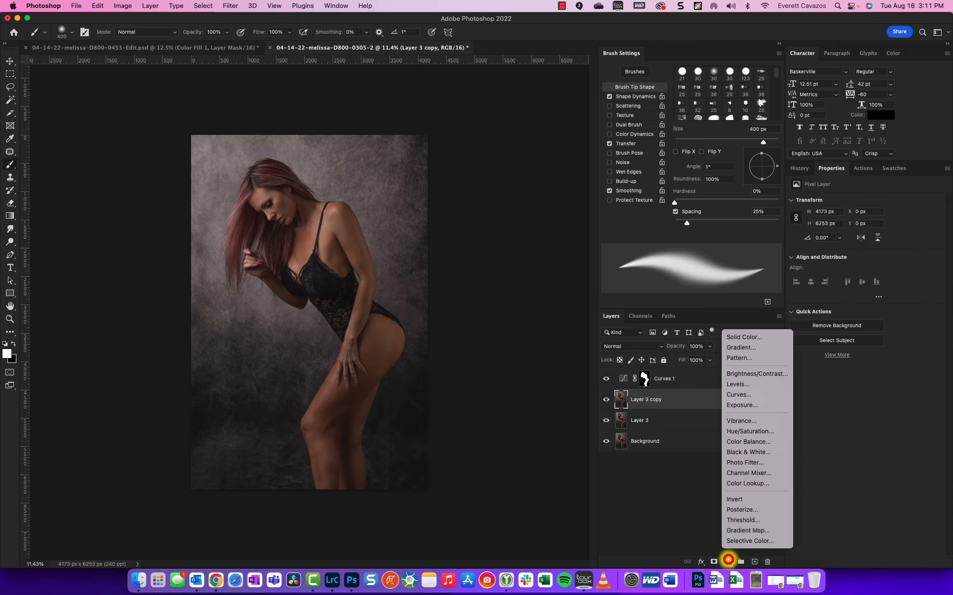
{"action": "left_click", "coordinate": [737, 336]}
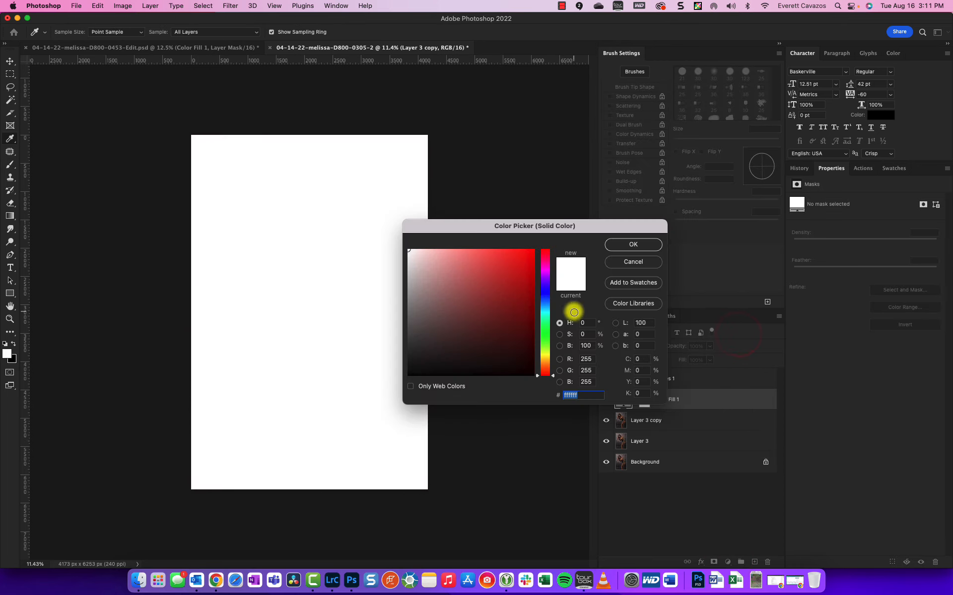
{"action": "left_click", "coordinate": [497, 324]}
{"action": "left_click_drag", "start_coordinate": [615, 259], "coordinate": [614, 293]}
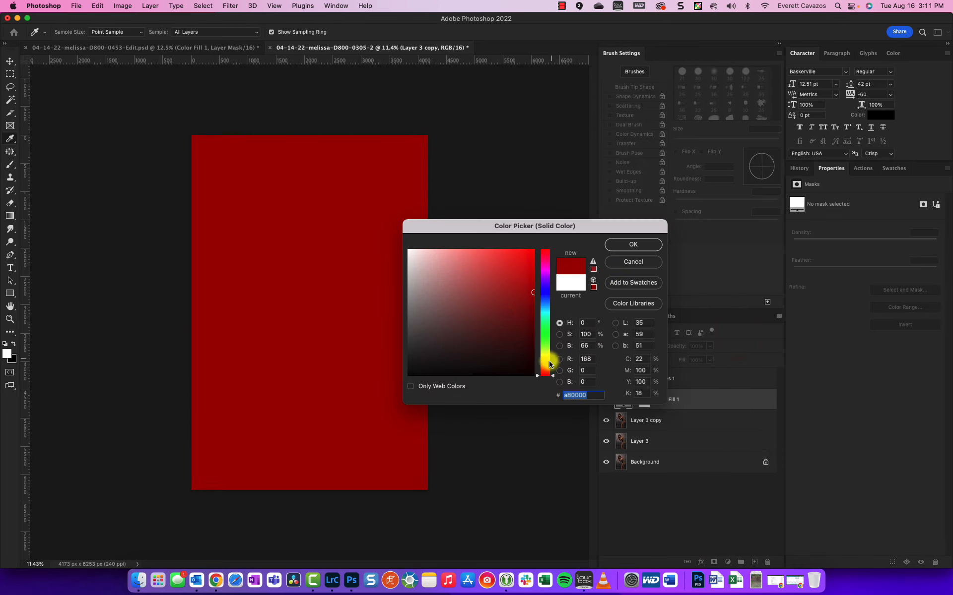
{"action": "left_click_drag", "start_coordinate": [546, 365], "coordinate": [557, 368]}
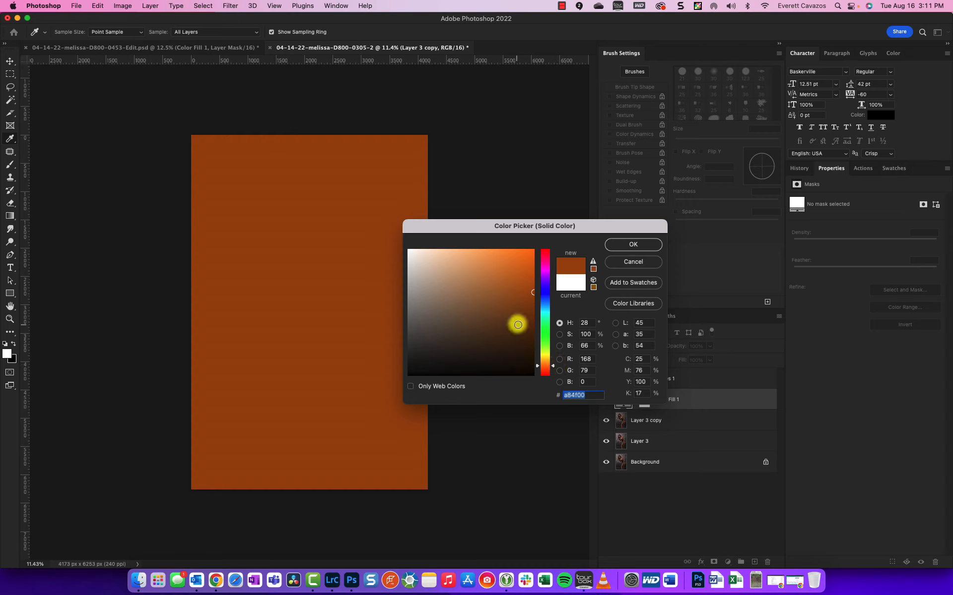
{"action": "left_click_drag", "start_coordinate": [527, 314], "coordinate": [504, 336]}
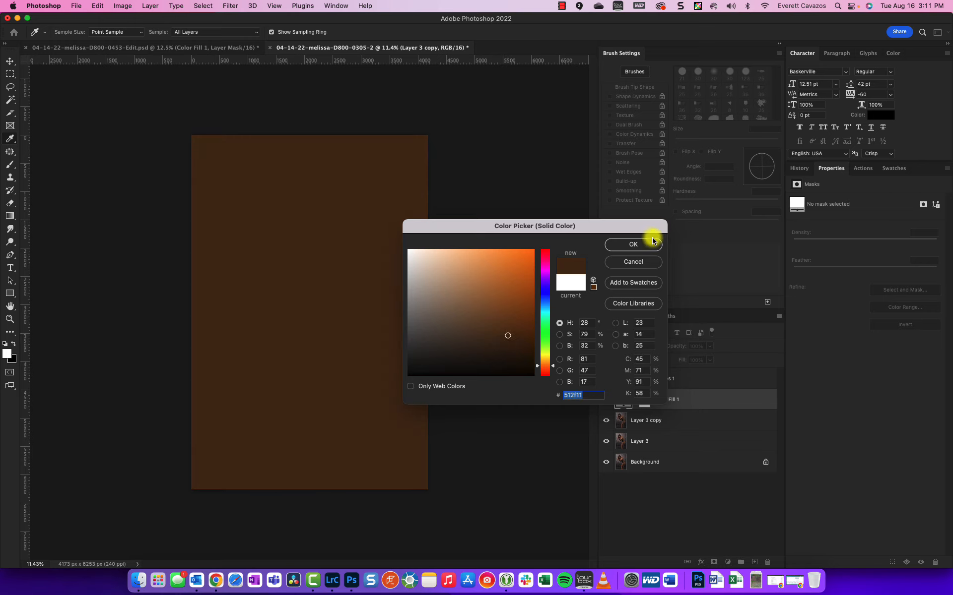
{"action": "left_click", "coordinate": [641, 244]}
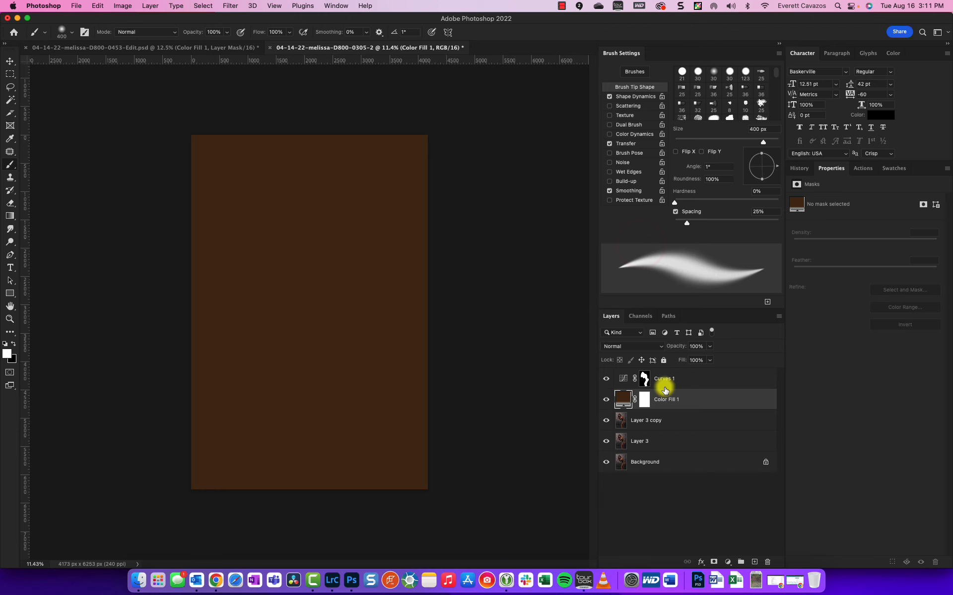
{"action": "left_click", "coordinate": [638, 346]}
{"action": "left_click", "coordinate": [615, 486]}
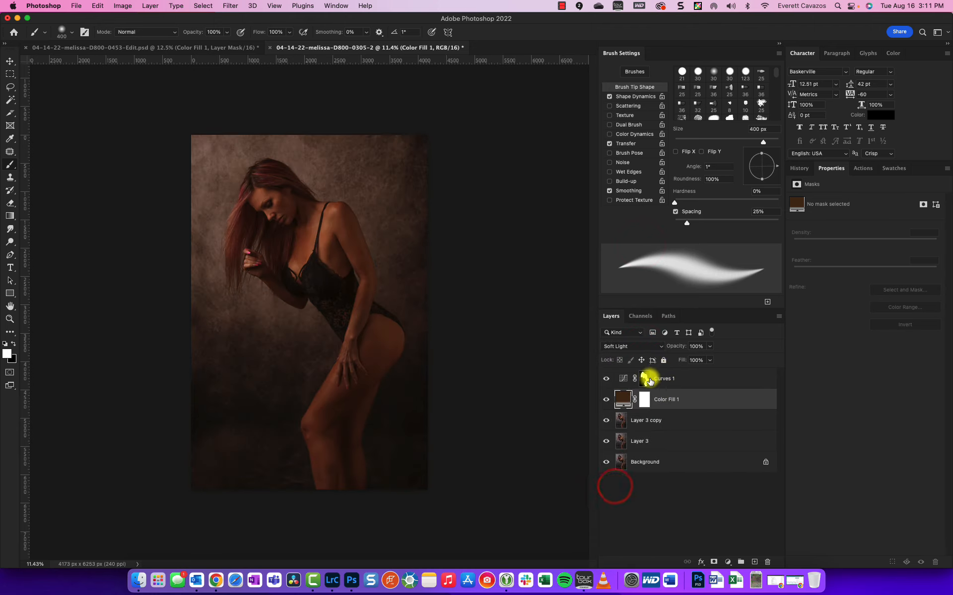
{"action": "left_click", "coordinate": [645, 380]}
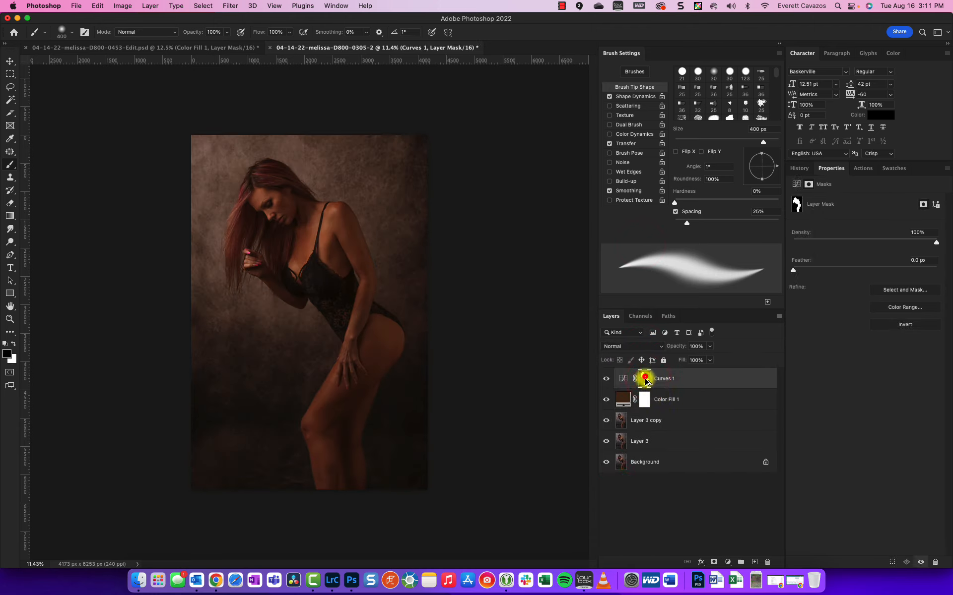
{"action": "left_click_drag", "start_coordinate": [645, 380], "coordinate": [643, 399]}
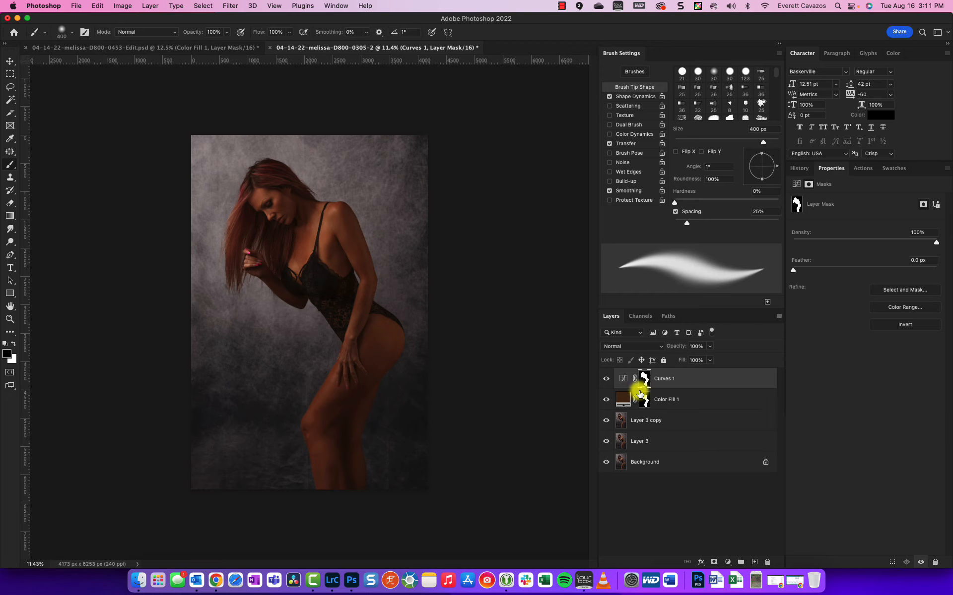
{"action": "key", "text": "super+z"}
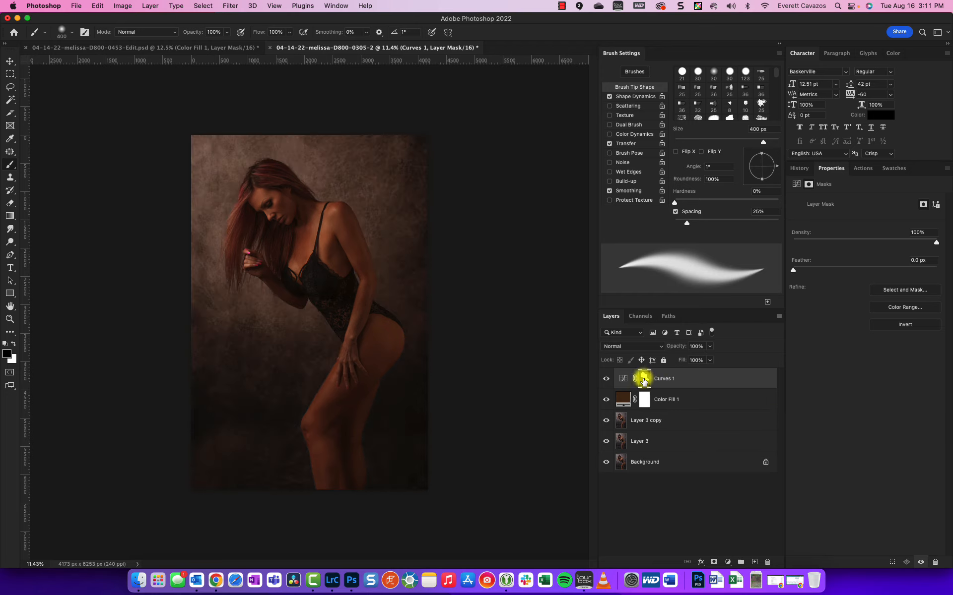
Step: Copy the Curves 1 mask onto the Color Fill 1 layer and invert it so the brown tints only the background
{"action": "left_click_drag", "start_coordinate": [650, 383], "coordinate": [647, 402]}
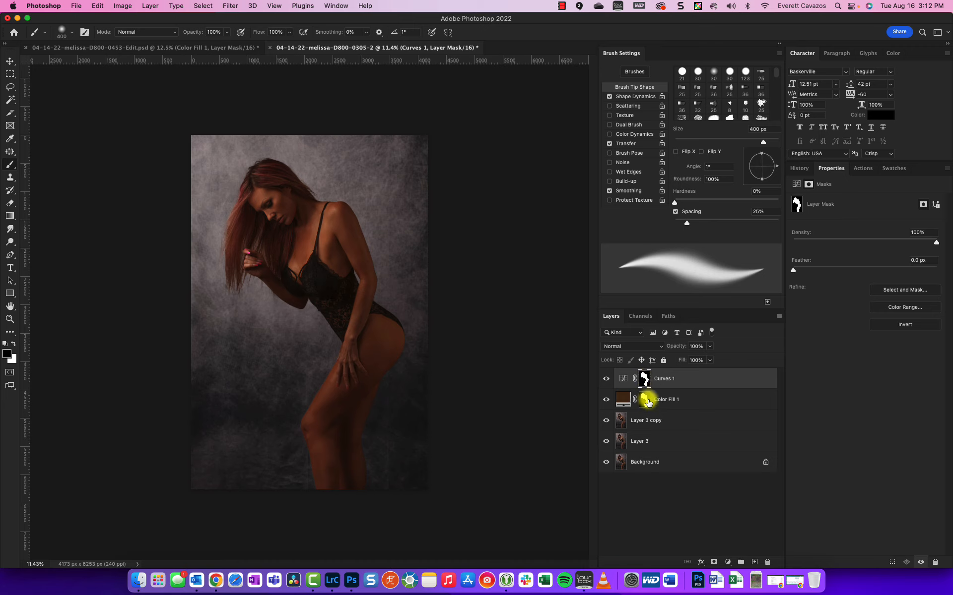
{"action": "left_click", "coordinate": [645, 400]}
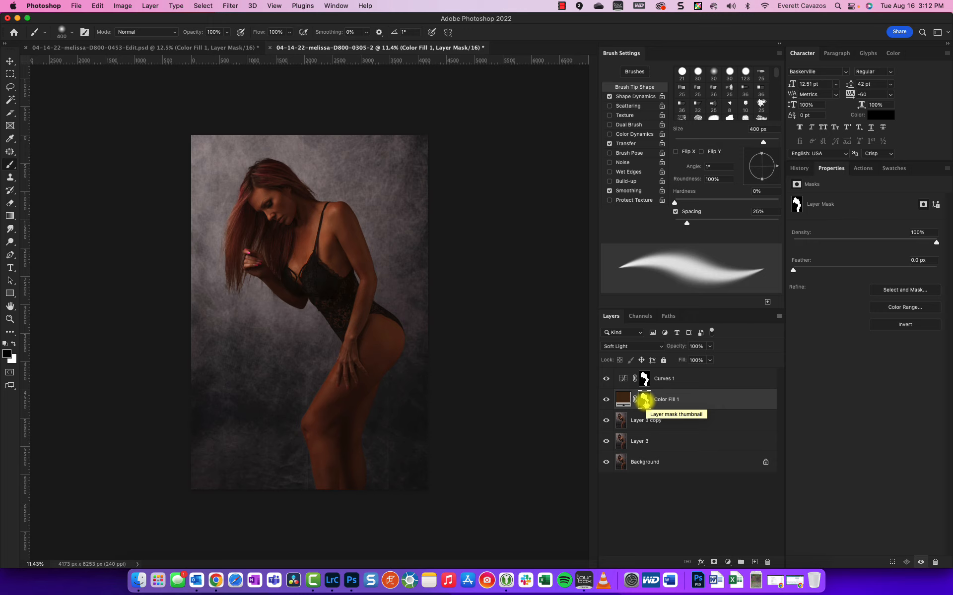
{"action": "key", "text": "super+i"}
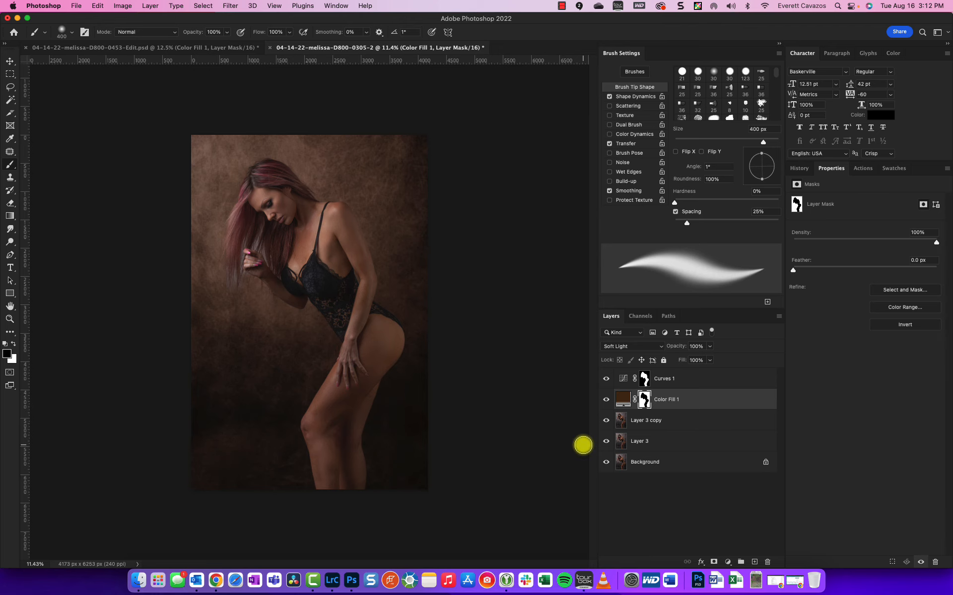
{"action": "scroll", "coordinate": [269, 282], "scroll_direction": "up", "scroll_amount": 3}
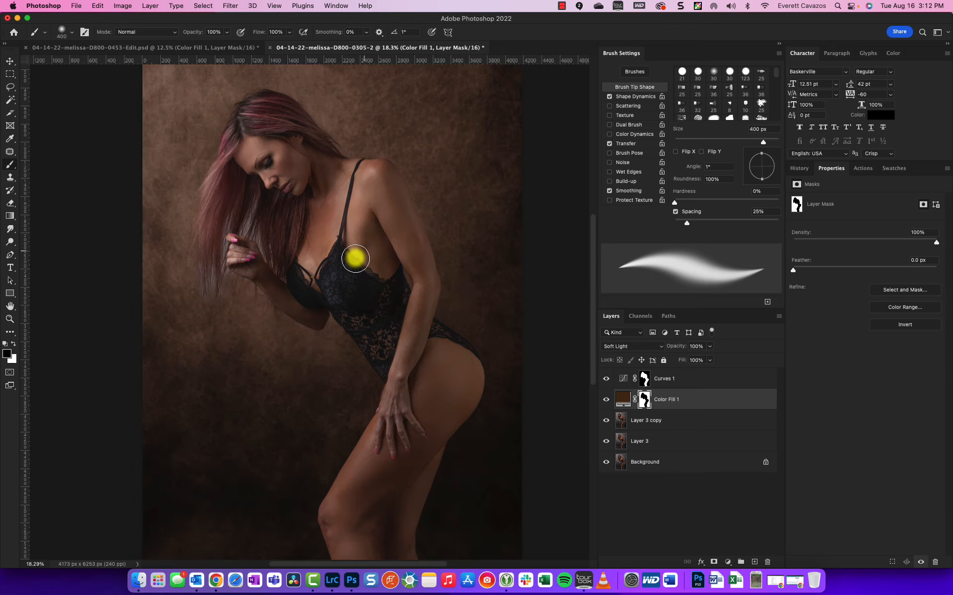
{"action": "scroll", "coordinate": [234, 316], "scroll_direction": "down", "scroll_amount": 3}
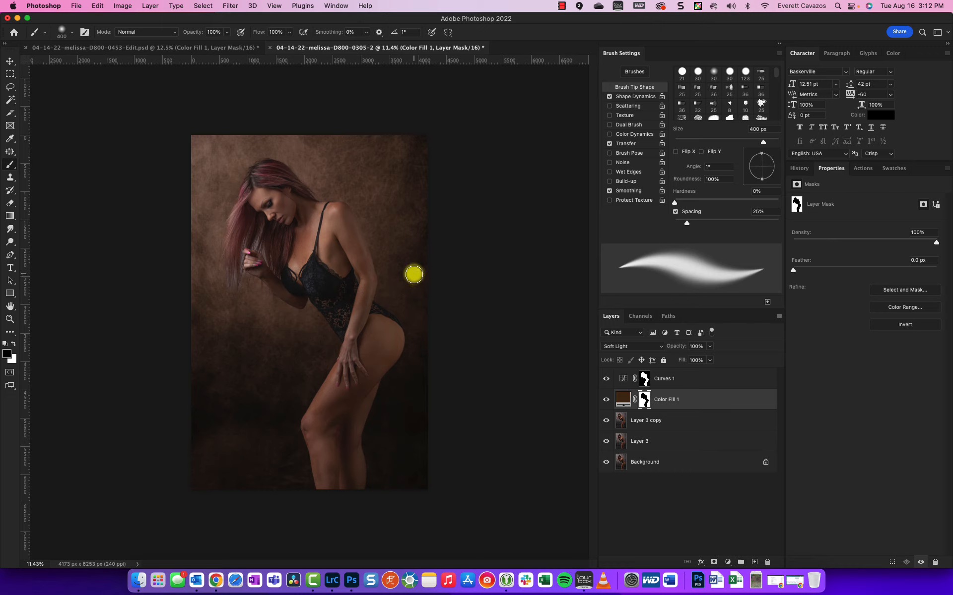
{"action": "right_click", "coordinate": [10, 165]}
{"action": "left_click", "coordinate": [144, 170]}
{"action": "key", "text": "bracketright"}
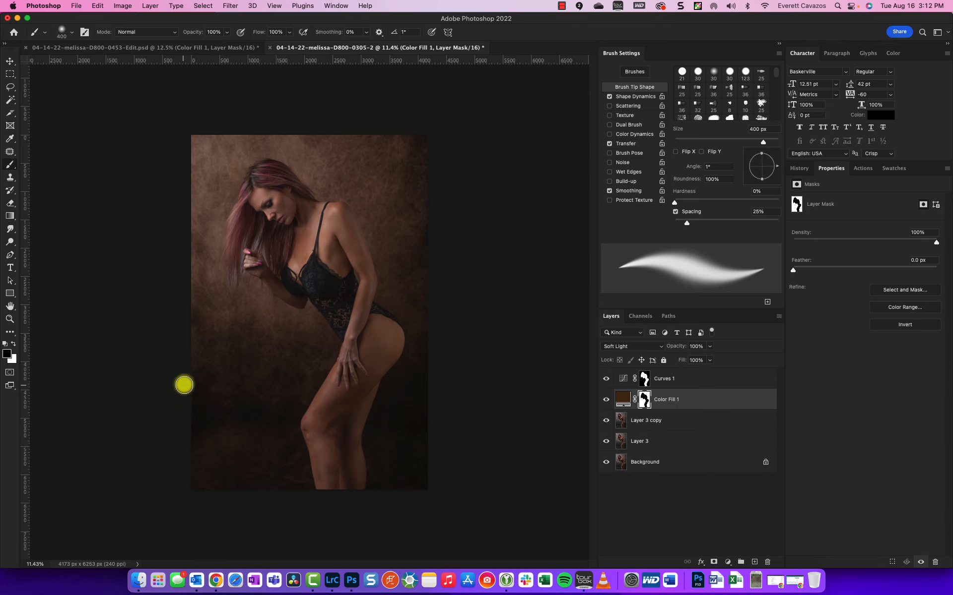
Step: Paint white at 39% flow on the Color Fill 1 mask over the hair around the raised hand, using a 300 px brush
{"action": "scroll", "coordinate": [250, 258], "scroll_direction": "up", "scroll_amount": 3}
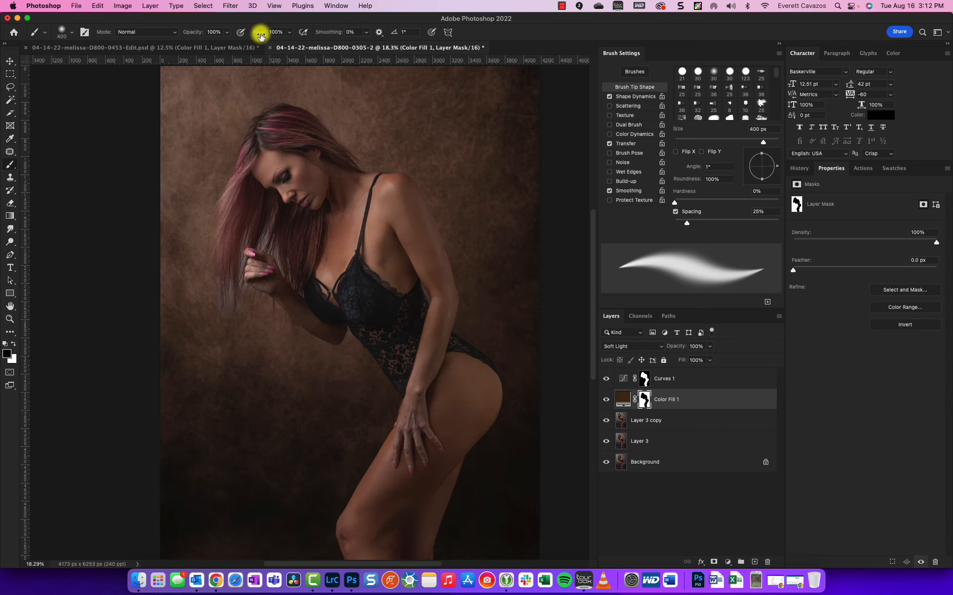
{"action": "left_click_drag", "start_coordinate": [258, 32], "coordinate": [231, 33]}
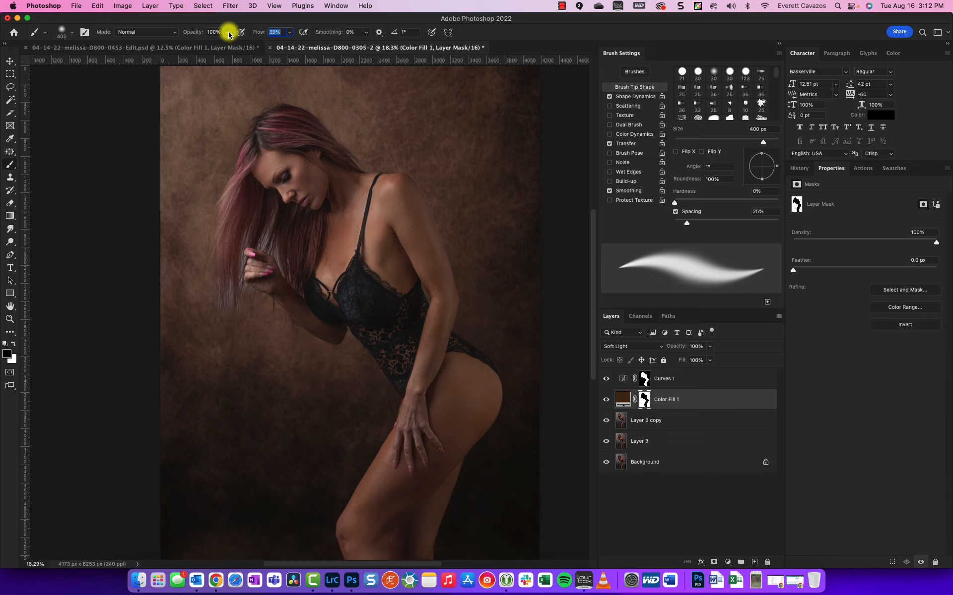
{"action": "left_click", "coordinate": [14, 344]}
{"action": "scroll", "coordinate": [266, 246], "scroll_direction": "up", "scroll_amount": 2}
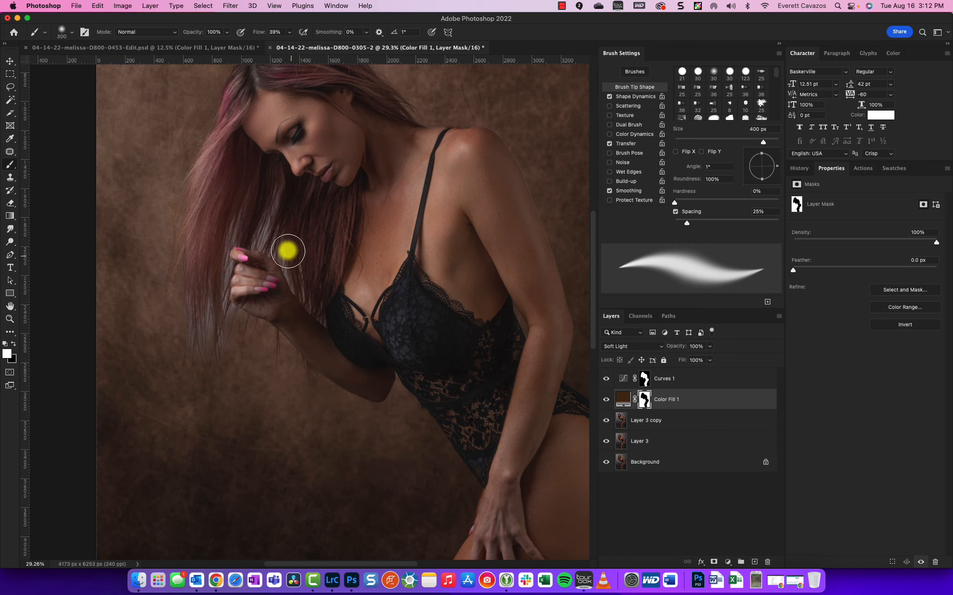
{"action": "mouse_move", "coordinate": [285, 252]}
{"action": "left_mouse_down"}
{"action": "mouse_move", "coordinate": [287, 272]}
{"action": "mouse_move", "coordinate": [316, 304]}
{"action": "left_mouse_up"}
{"action": "mouse_move", "coordinate": [315, 305]}
{"action": "left_mouse_down"}
{"action": "mouse_move", "coordinate": [273, 213]}
{"action": "mouse_move", "coordinate": [276, 199]}
{"action": "left_mouse_up"}
{"action": "mouse_move", "coordinate": [276, 199]}
{"action": "left_mouse_down"}
{"action": "mouse_move", "coordinate": [257, 238]}
{"action": "mouse_move", "coordinate": [248, 232]}
{"action": "mouse_move", "coordinate": [260, 245]}
{"action": "mouse_move", "coordinate": [243, 224]}
{"action": "mouse_move", "coordinate": [228, 241]}
{"action": "mouse_move", "coordinate": [219, 357]}
{"action": "left_mouse_up"}
Step: Extend the brown tint into the loose outer hair strands by painting the mask white with a 250 px brush
{"action": "key", "text": "bracketleft"}
{"action": "key", "text": "bracketleft"}
{"action": "key", "text": "bracketleft"}
{"action": "key", "text": "bracketleft"}
{"action": "key", "text": "bracketleft"}
{"action": "key", "text": "bracketright"}
{"action": "key", "text": "bracketright"}
{"action": "key", "text": "bracketright"}
{"action": "key", "text": "bracketright"}
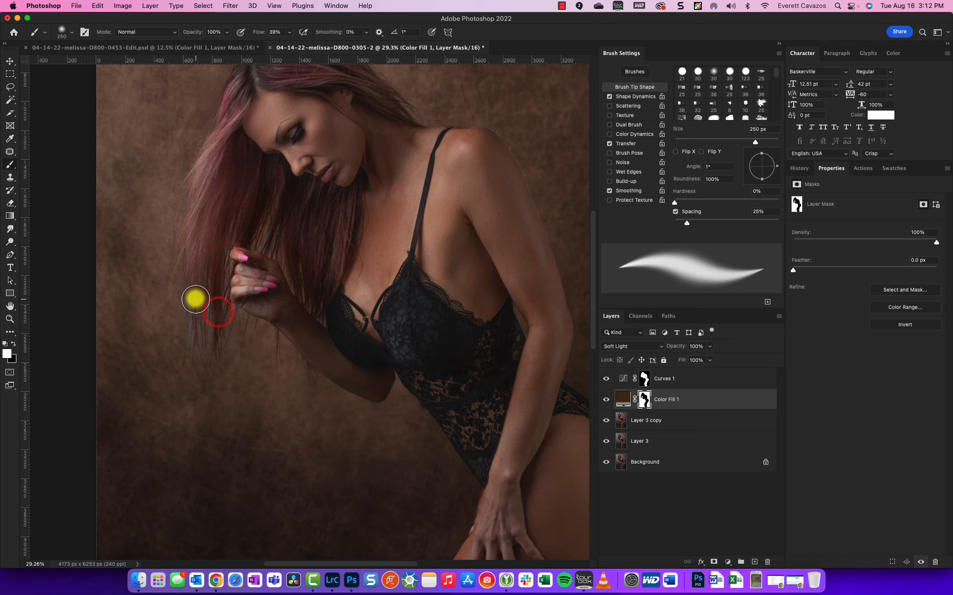
{"action": "mouse_move", "coordinate": [193, 309]}
{"action": "left_mouse_down"}
{"action": "mouse_move", "coordinate": [197, 381]}
{"action": "mouse_move", "coordinate": [203, 375]}
{"action": "left_mouse_up"}
{"action": "left_click_drag", "start_coordinate": [187, 184], "coordinate": [179, 273]}
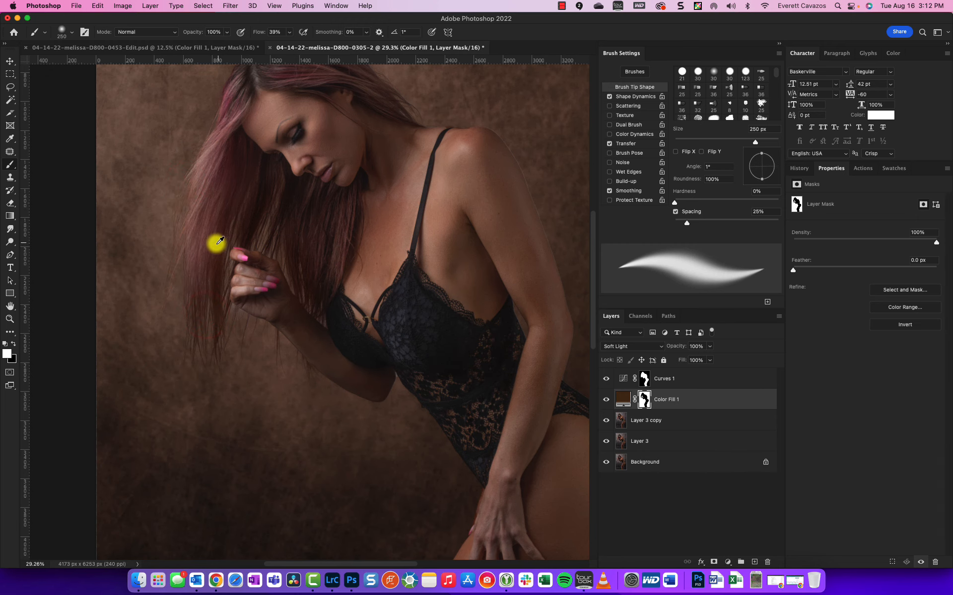
Step: Paint the mask white with a 90 px brush in the hair gaps beside the raised hand's thumb and fingers
{"action": "scroll", "coordinate": [220, 241], "scroll_direction": "up", "scroll_amount": 5}
{"action": "key", "text": "bracketleft"}
{"action": "key", "text": "bracketleft"}
{"action": "key", "text": "bracketleft"}
{"action": "key", "text": "bracketleft"}
{"action": "key", "text": "bracketleft"}
{"action": "key", "text": "bracketleft"}
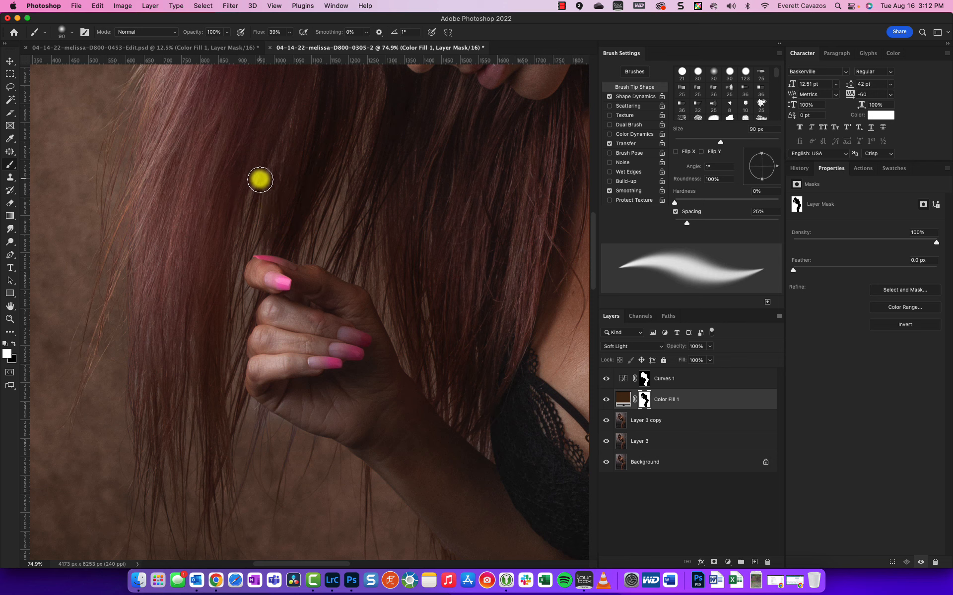
{"action": "mouse_move", "coordinate": [259, 182]}
{"action": "left_mouse_down"}
{"action": "mouse_move", "coordinate": [241, 240]}
{"action": "mouse_move", "coordinate": [261, 257]}
{"action": "mouse_move", "coordinate": [229, 360]}
{"action": "left_mouse_up"}
{"action": "left_click_drag", "start_coordinate": [233, 293], "coordinate": [248, 220]}
{"action": "left_click_drag", "start_coordinate": [242, 248], "coordinate": [228, 355]}
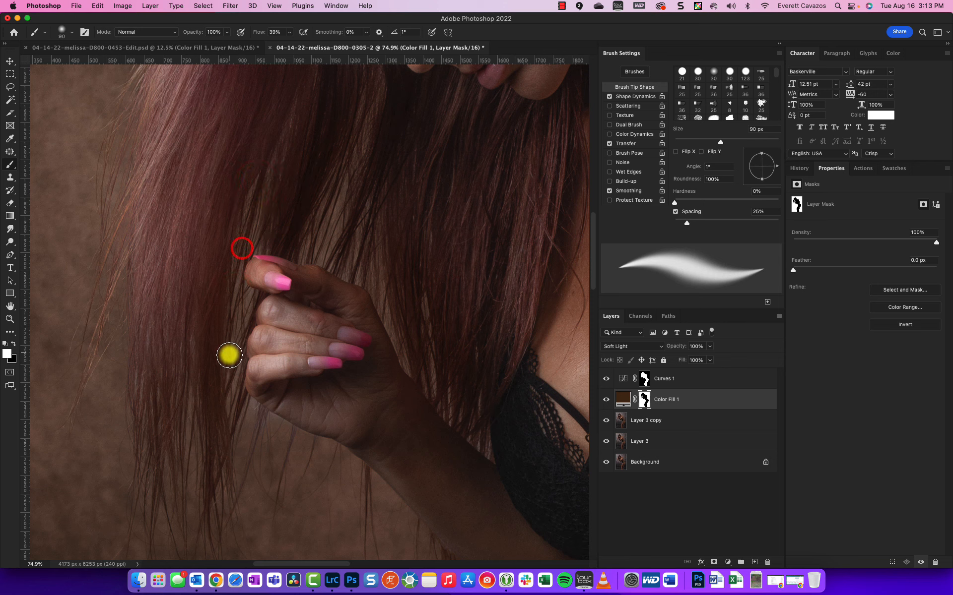
{"action": "mouse_move", "coordinate": [240, 304]}
{"action": "left_mouse_down"}
{"action": "mouse_move", "coordinate": [229, 338]}
{"action": "mouse_move", "coordinate": [228, 417]}
{"action": "mouse_move", "coordinate": [235, 369]}
{"action": "mouse_move", "coordinate": [255, 425]}
{"action": "mouse_move", "coordinate": [248, 408]}
{"action": "mouse_move", "coordinate": [268, 441]}
{"action": "mouse_move", "coordinate": [293, 451]}
{"action": "mouse_move", "coordinate": [286, 435]}
{"action": "mouse_move", "coordinate": [237, 416]}
{"action": "left_mouse_up"}
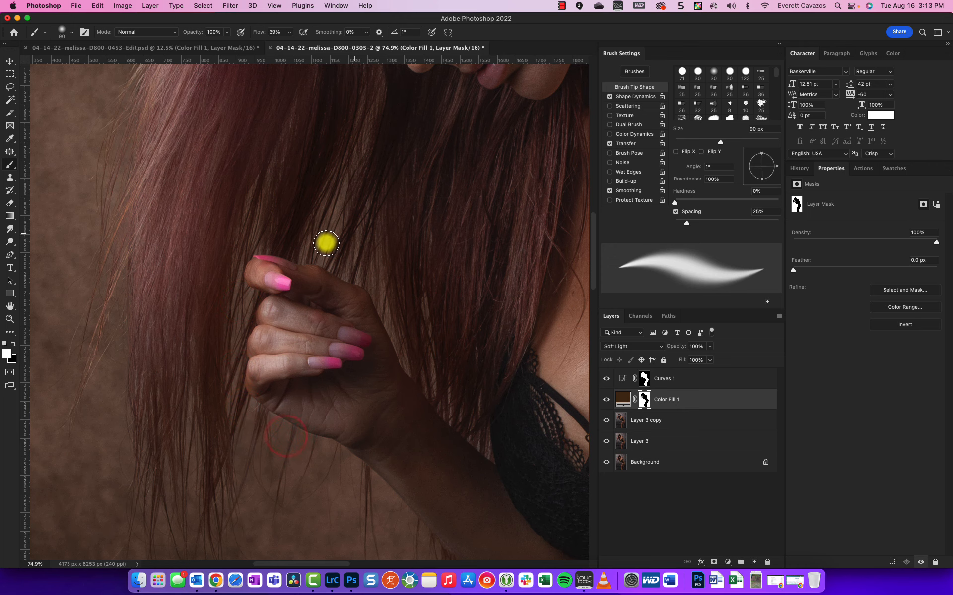
Step: Paint the mask white over the hair directly above the raised hand with a 175 px brush
{"action": "key", "text": "]"}
{"action": "key", "text": "]"}
{"action": "key", "text": "]"}
{"action": "key", "text": "]"}
{"action": "mouse_move", "coordinate": [347, 191]}
{"action": "left_mouse_down"}
{"action": "mouse_move", "coordinate": [324, 244]}
{"action": "mouse_move", "coordinate": [355, 257]}
{"action": "left_mouse_up"}
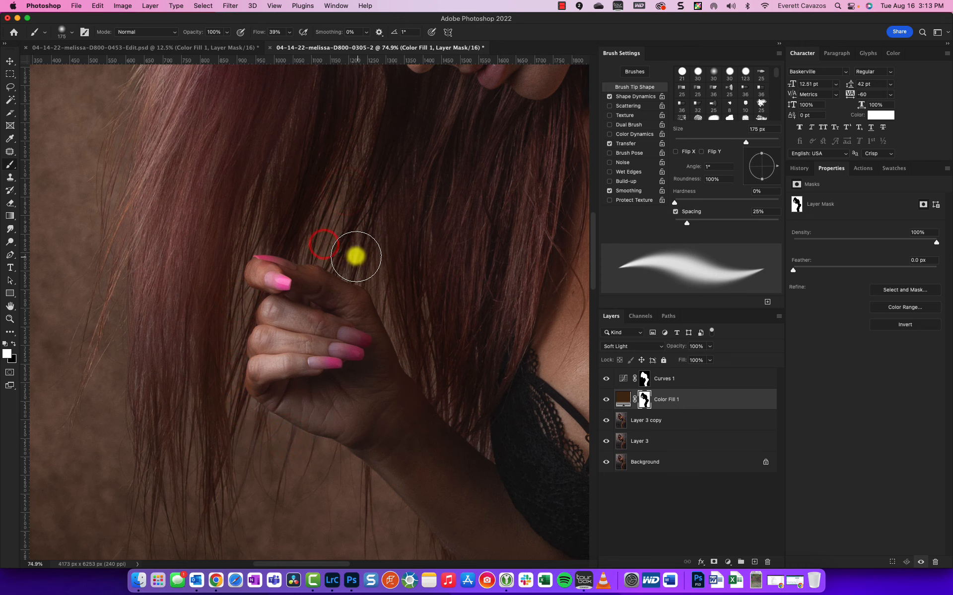
{"action": "left_click", "coordinate": [355, 257]}
Step: Switch to black and paint the tint off the raised hand's uppermost fingertip with a 20 px brush
{"action": "scroll", "coordinate": [222, 369], "scroll_direction": "up", "scroll_amount": 5}
{"action": "key", "text": "x"}
{"action": "key", "text": "["}
{"action": "key", "text": "["}
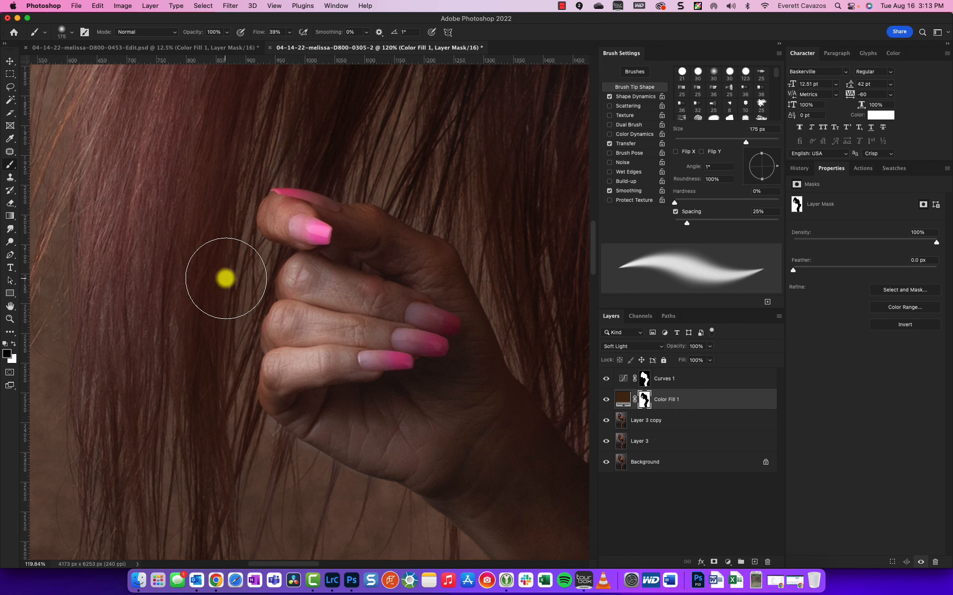
{"action": "scroll", "coordinate": [273, 189], "scroll_direction": "up", "scroll_amount": 3}
{"action": "key", "text": "["}
{"action": "key", "text": "["}
{"action": "key", "text": "["}
{"action": "key", "text": "["}
{"action": "key", "text": "["}
{"action": "key", "text": "["}
{"action": "key", "text": "["}
{"action": "key", "text": "["}
{"action": "key", "text": "["}
{"action": "key", "text": "["}
{"action": "key", "text": "["}
{"action": "key", "text": "["}
{"action": "key", "text": "["}
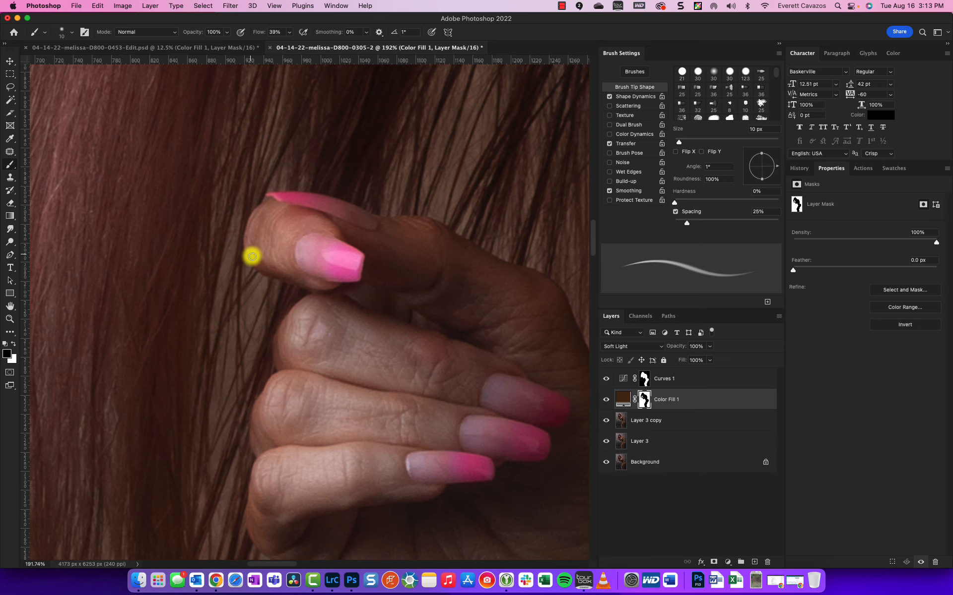
{"action": "key", "text": "bracketright"}
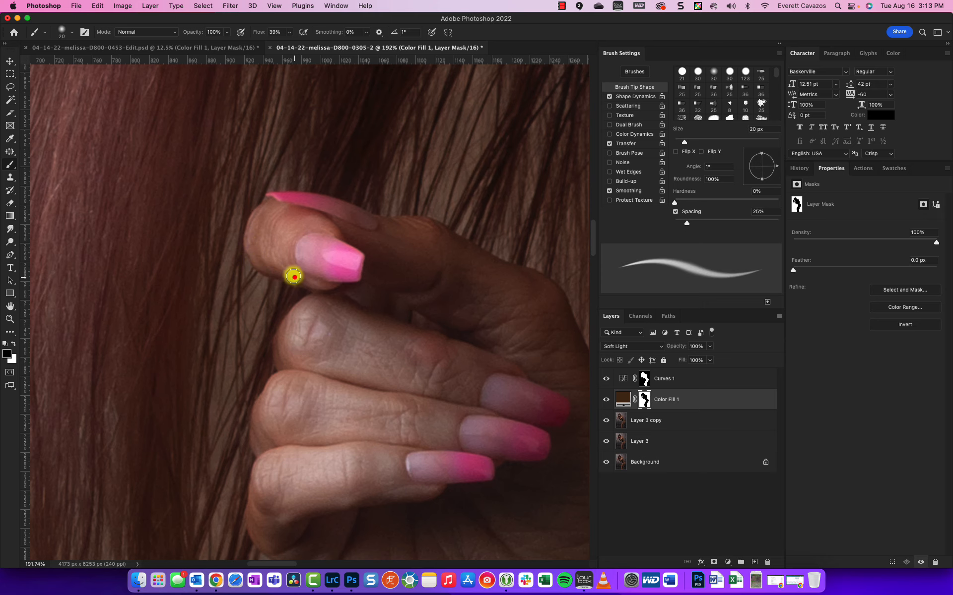
Step: Remove the tint from the outer edges of the lower curled fingers with black, using 15 px and 30 px brushes
{"action": "left_click_drag", "start_coordinate": [359, 321], "coordinate": [421, 156]}
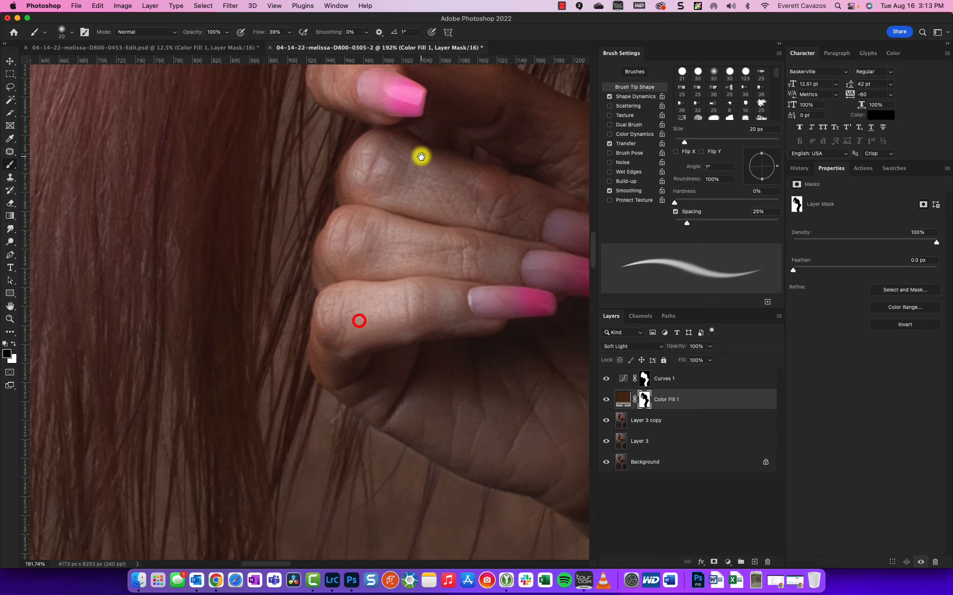
{"action": "key", "text": "bracketleft"}
{"action": "left_click_drag", "start_coordinate": [352, 161], "coordinate": [345, 168]}
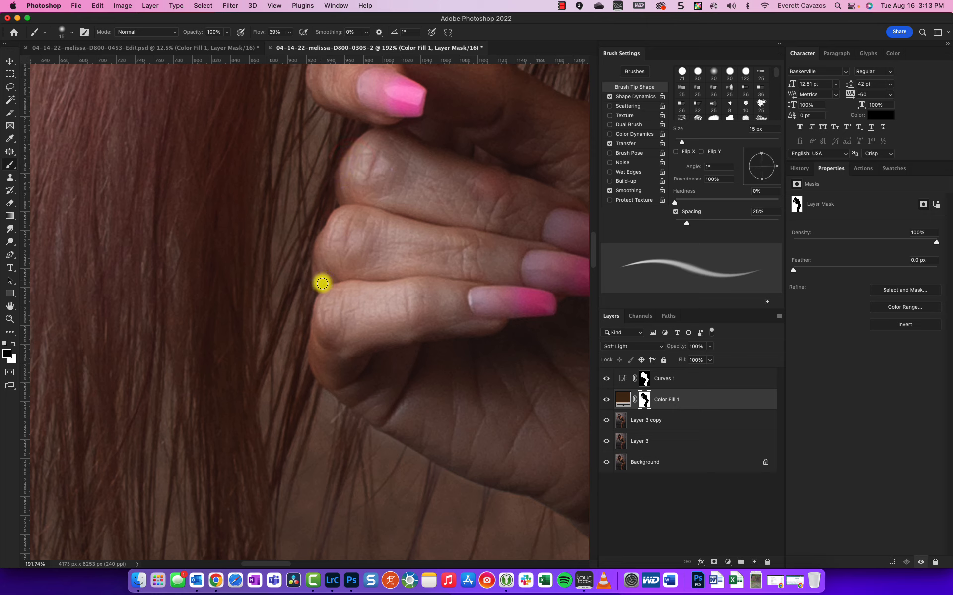
{"action": "left_click", "coordinate": [319, 302]}
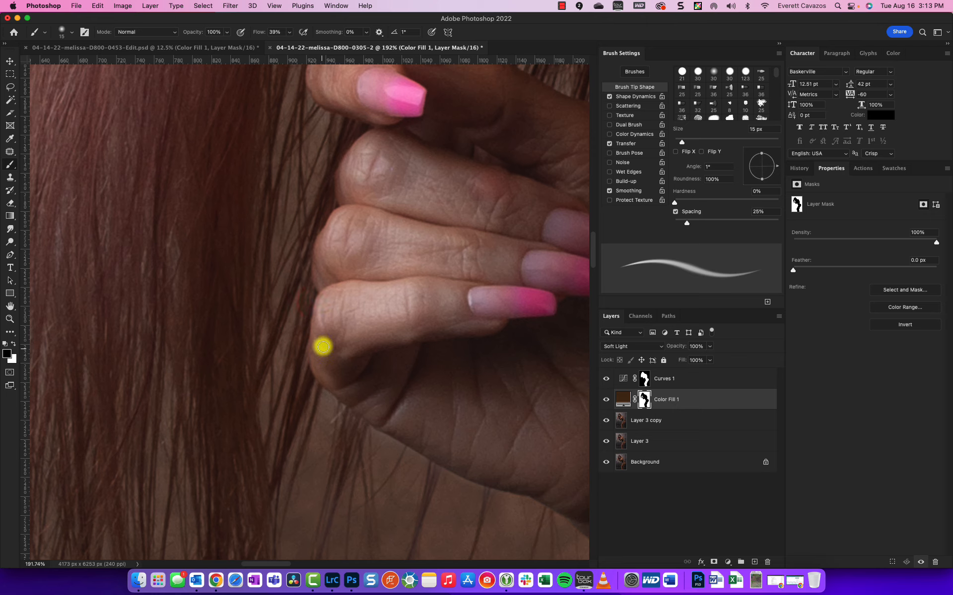
{"action": "key", "text": "bracketright"}
{"action": "key", "text": "bracketright"}
{"action": "key", "text": "bracketright"}
{"action": "left_click", "coordinate": [344, 381]}
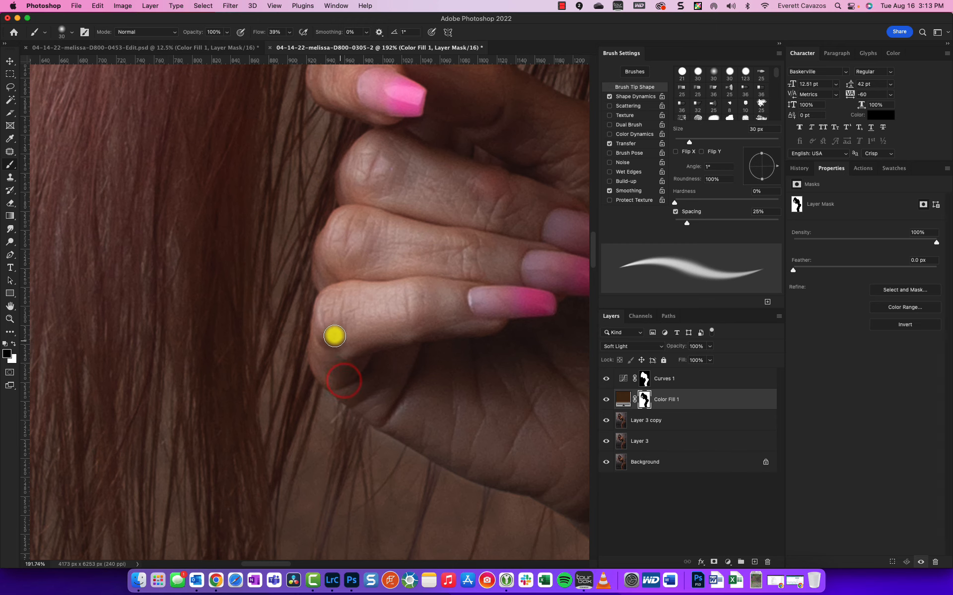
Step: Paint black on the mask over the uppermost fingertip and the pink nail behind it with a 30 px brush
{"action": "mouse_move", "coordinate": [425, 150]}
{"action": "left_mouse_down"}
{"action": "mouse_move", "coordinate": [347, 336]}
{"action": "mouse_move", "coordinate": [350, 325]}
{"action": "left_mouse_up"}
{"action": "left_click", "coordinate": [285, 237]}
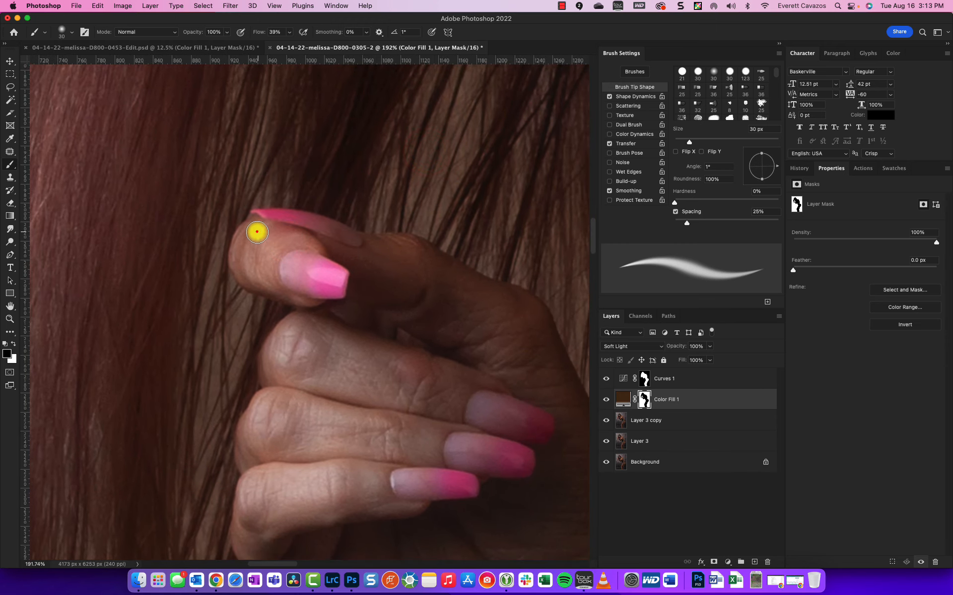
{"action": "left_click", "coordinate": [256, 222]}
{"action": "left_click", "coordinate": [297, 212]}
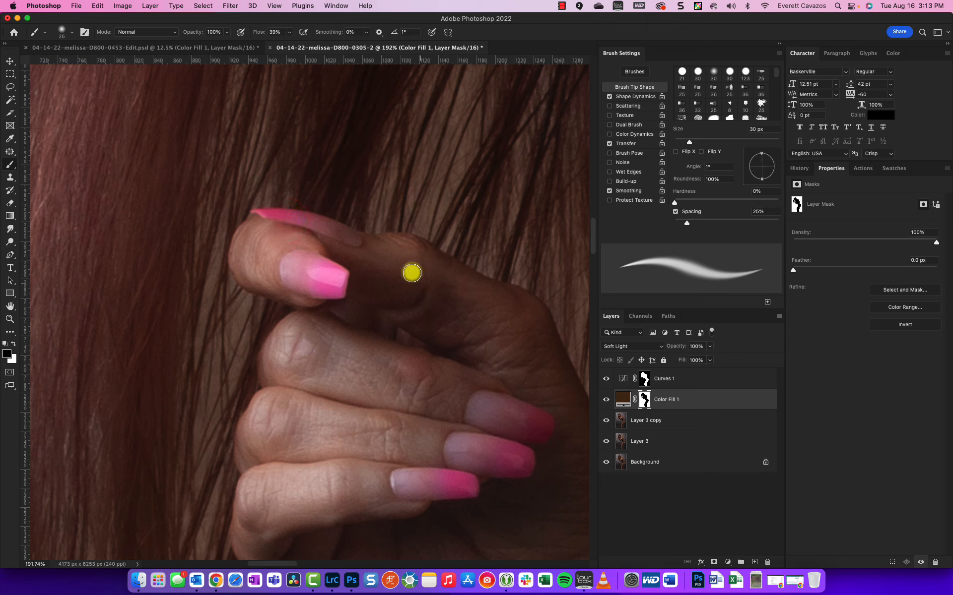
Step: Clear the tint along the upper edge of the raised hand with black, varying the brush between 10 and 40 px
{"action": "key", "text": "bracketleft"}
{"action": "key", "text": "bracketleft"}
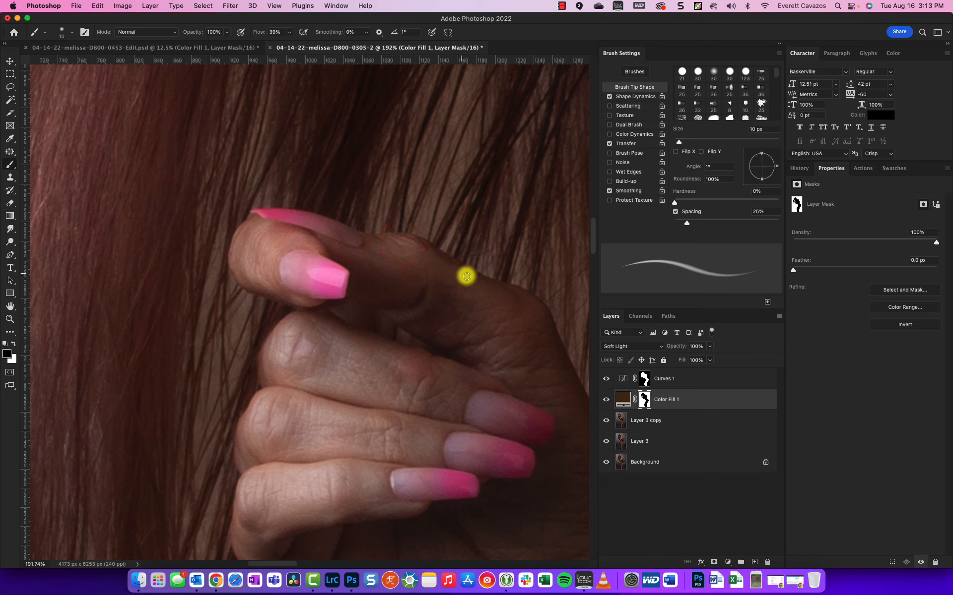
{"action": "key", "text": "bracketright"}
{"action": "key", "text": "bracketright"}
{"action": "key", "text": "bracketright"}
{"action": "left_click", "coordinate": [518, 316]}
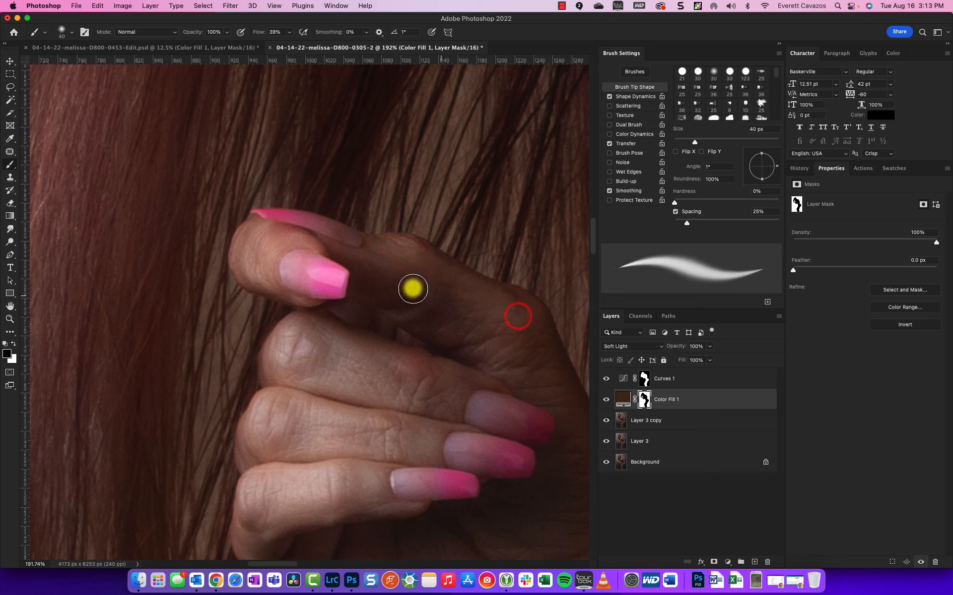
{"action": "key", "text": "bracketleft"}
{"action": "key", "text": "bracketleft"}
{"action": "key", "text": "bracketleft"}
{"action": "left_click", "coordinate": [414, 251]}
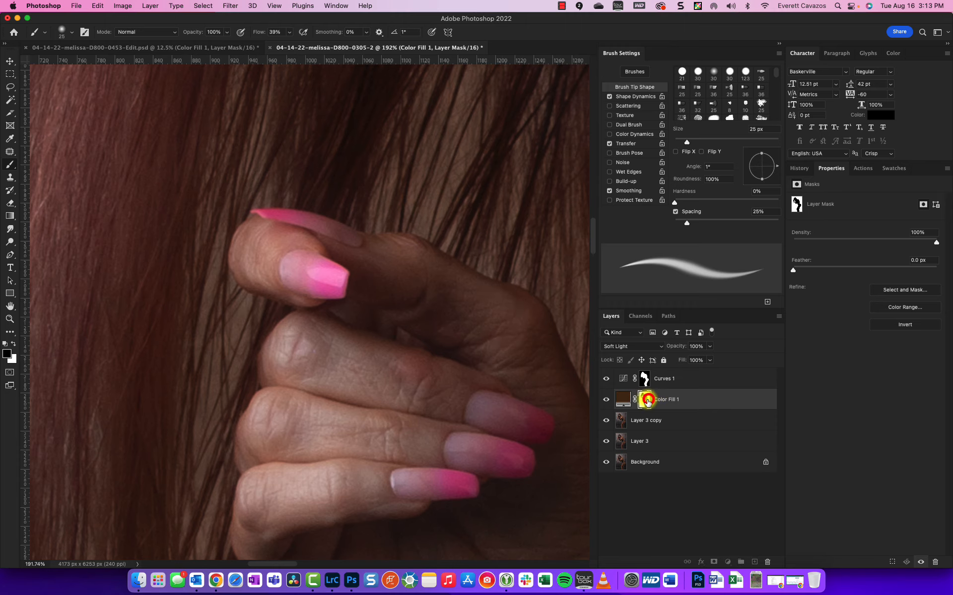
Step: Display the Color Fill 1 mask, fill the grey area inside the hand with a 70 px black brush, and return to the image
{"action": "left_click", "coordinate": [648, 401], "text": "alt"}
{"action": "key", "text": "bracketright"}
{"action": "key", "text": "bracketright"}
{"action": "key", "text": "bracketright"}
{"action": "key", "text": "bracketright"}
{"action": "key", "text": "bracketright"}
{"action": "left_click", "coordinate": [426, 348]}
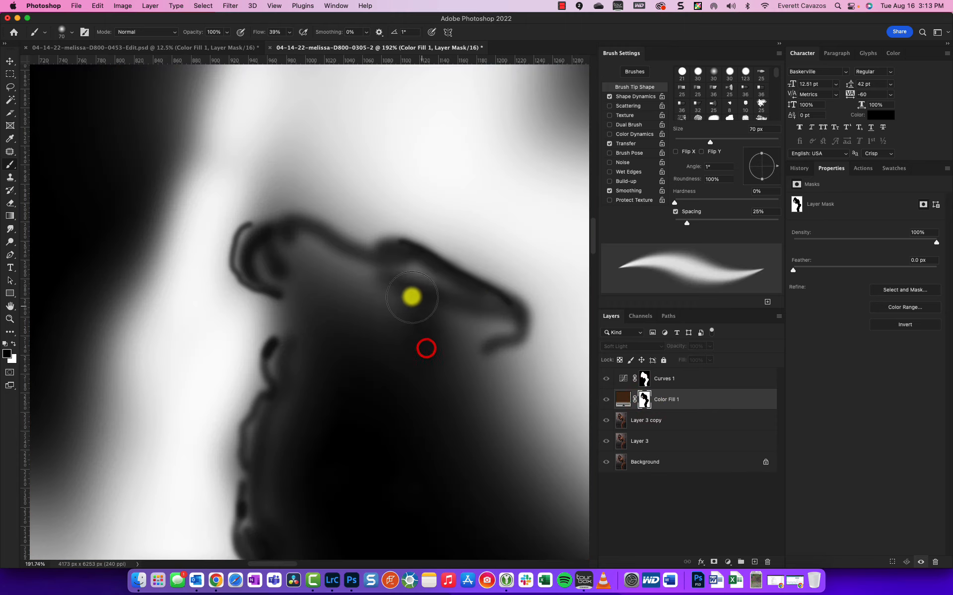
{"action": "mouse_move", "coordinate": [412, 297]}
{"action": "left_mouse_down"}
{"action": "mouse_move", "coordinate": [319, 270]}
{"action": "mouse_move", "coordinate": [334, 264]}
{"action": "mouse_move", "coordinate": [323, 270]}
{"action": "mouse_move", "coordinate": [278, 255]}
{"action": "mouse_move", "coordinate": [344, 315]}
{"action": "mouse_move", "coordinate": [395, 321]}
{"action": "mouse_move", "coordinate": [416, 347]}
{"action": "left_mouse_up"}
{"action": "scroll", "coordinate": [404, 428], "scroll_direction": "down", "scroll_amount": 3}
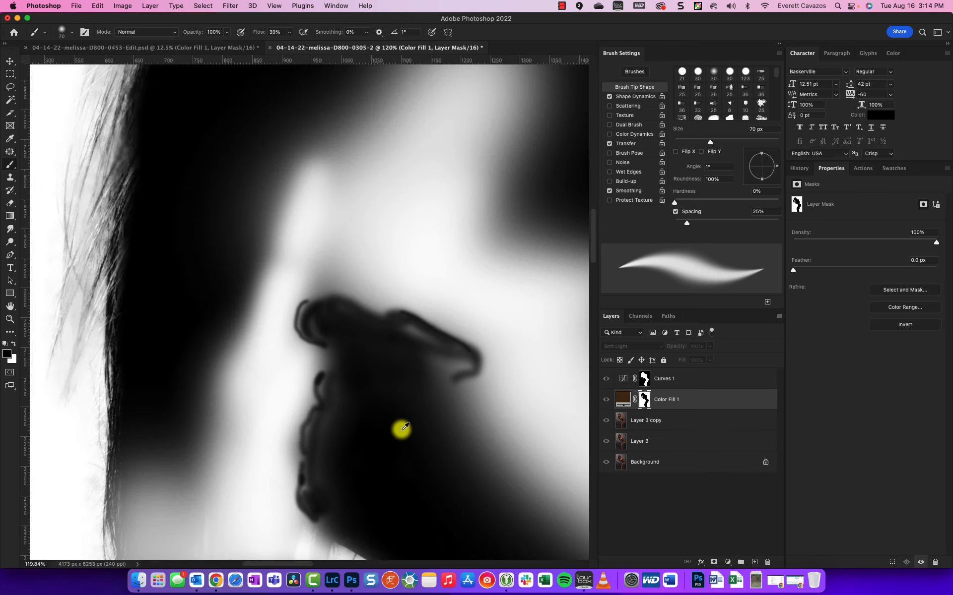
{"action": "scroll", "coordinate": [403, 428], "scroll_direction": "down", "scroll_amount": 3}
{"action": "left_click", "coordinate": [647, 401], "text": "alt"}
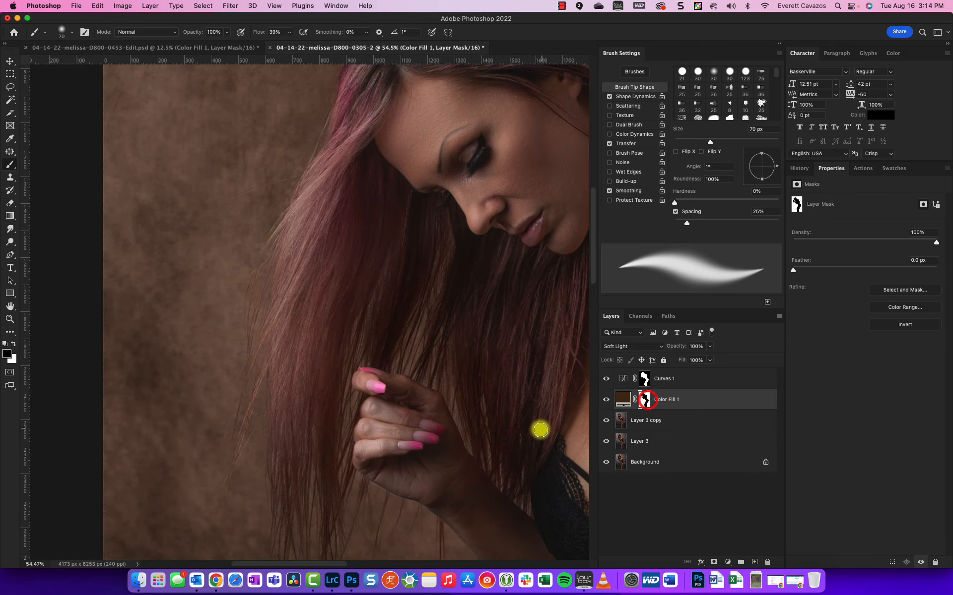
Step: Add a new layer named Layer 4 above Color Fill 1 and set its blend mode to Color
{"action": "scroll", "coordinate": [368, 373], "scroll_direction": "down", "scroll_amount": 10}
{"action": "scroll", "coordinate": [291, 219], "scroll_direction": "up", "scroll_amount": 6}
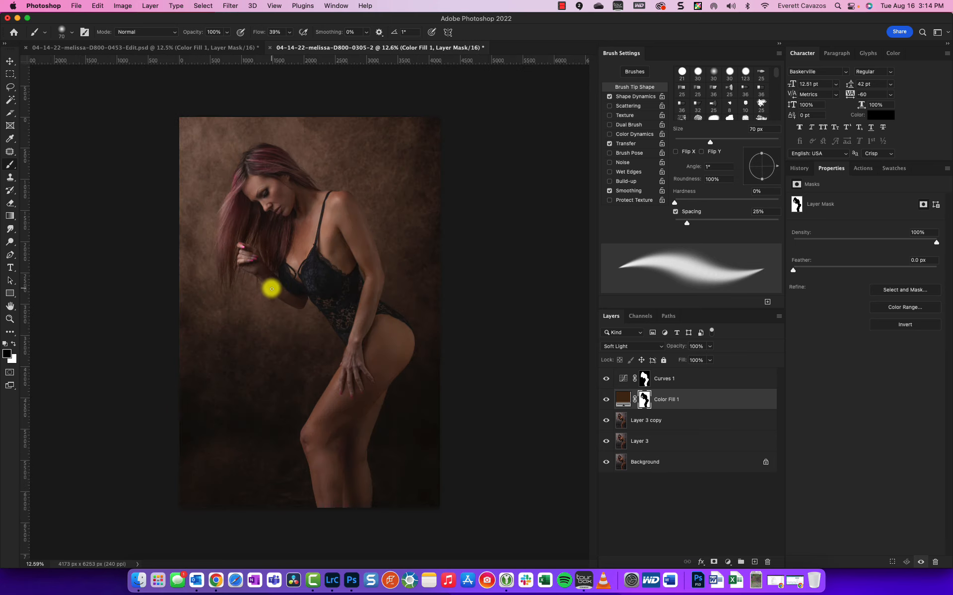
{"action": "scroll", "coordinate": [188, 272], "scroll_direction": "up", "scroll_amount": 3}
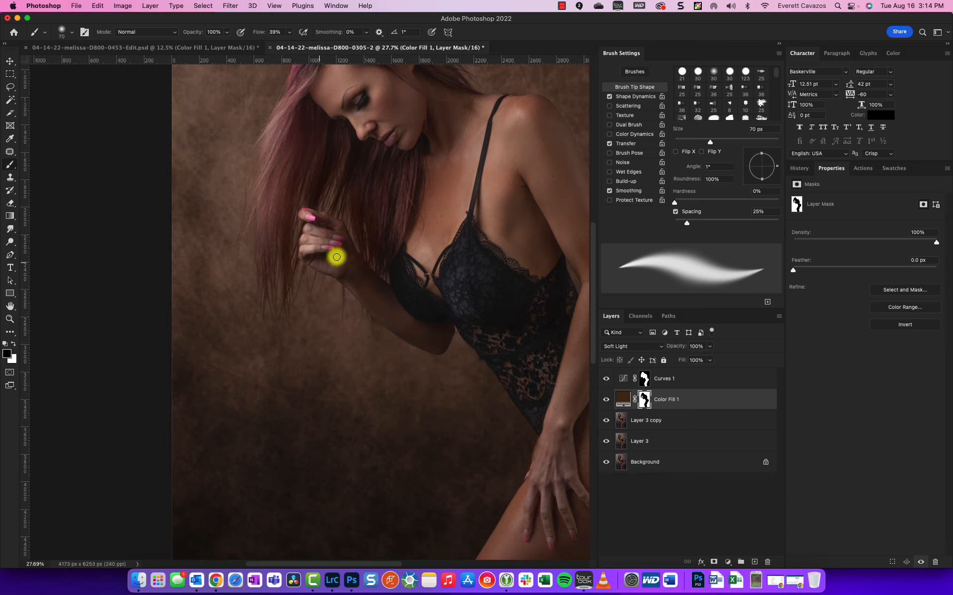
{"action": "left_click_drag", "start_coordinate": [387, 225], "coordinate": [216, 168]}
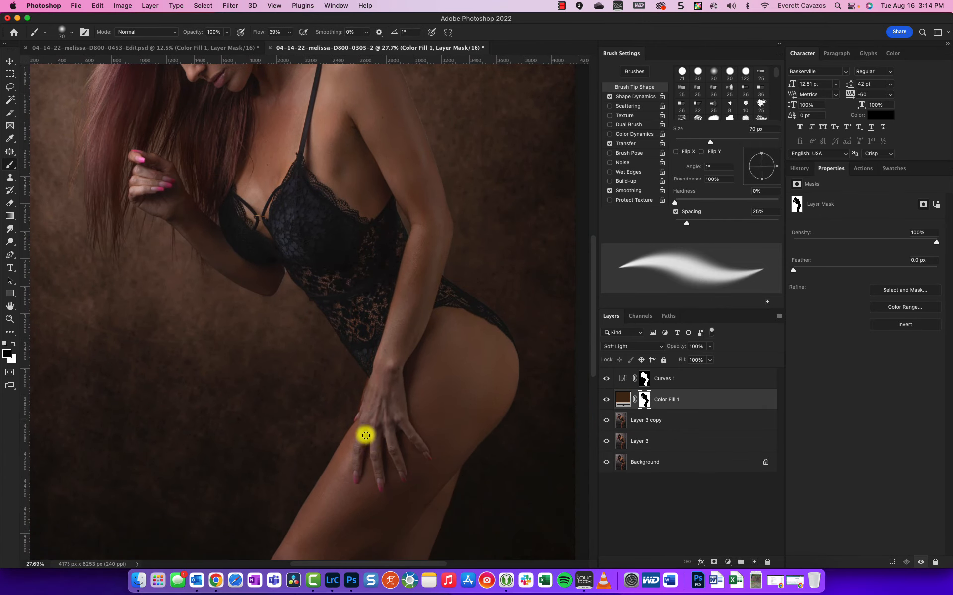
{"action": "key", "text": "super+shift+n"}
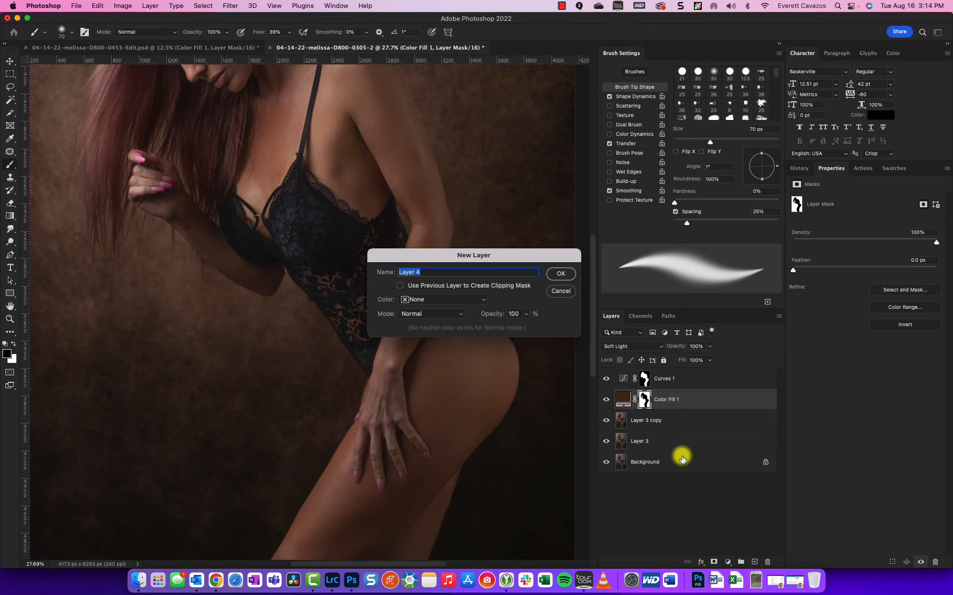
{"action": "left_click", "coordinate": [554, 275]}
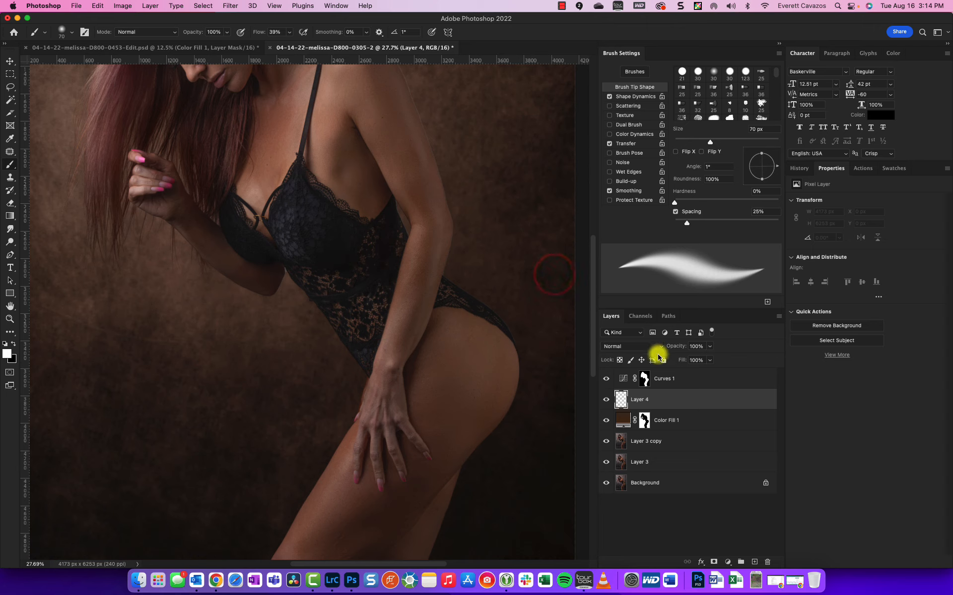
{"action": "left_click", "coordinate": [640, 349]}
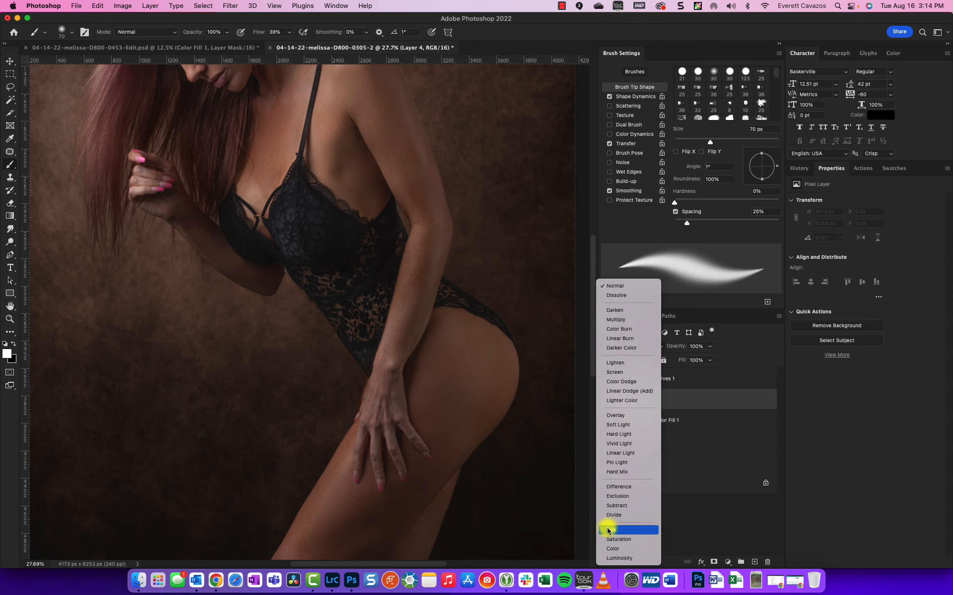
{"action": "left_click", "coordinate": [615, 549]}
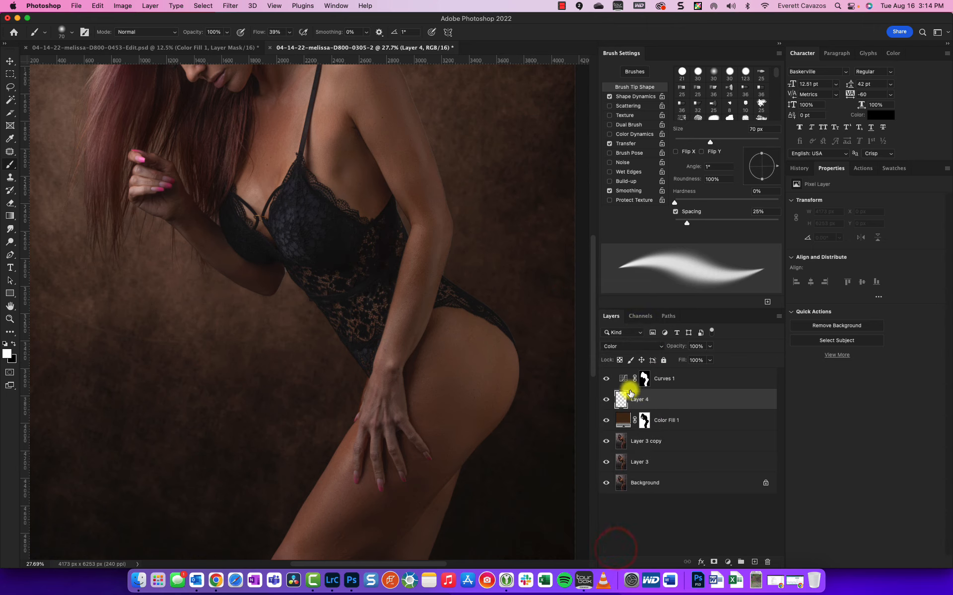
Step: Keep Layer 4 in Color blend mode and set the brush's painting mode to Hue
{"action": "left_click", "coordinate": [626, 348]}
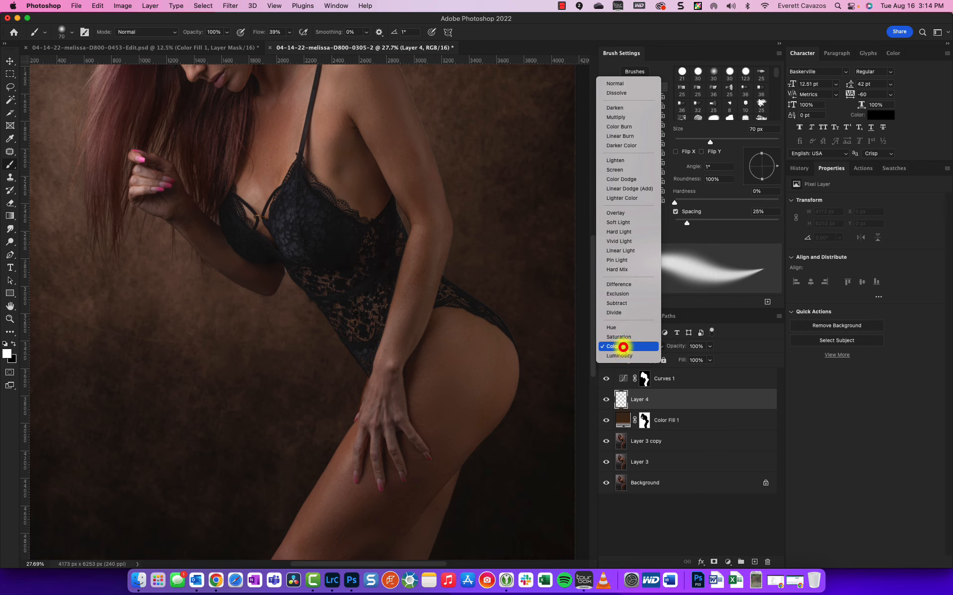
{"action": "left_click", "coordinate": [622, 347]}
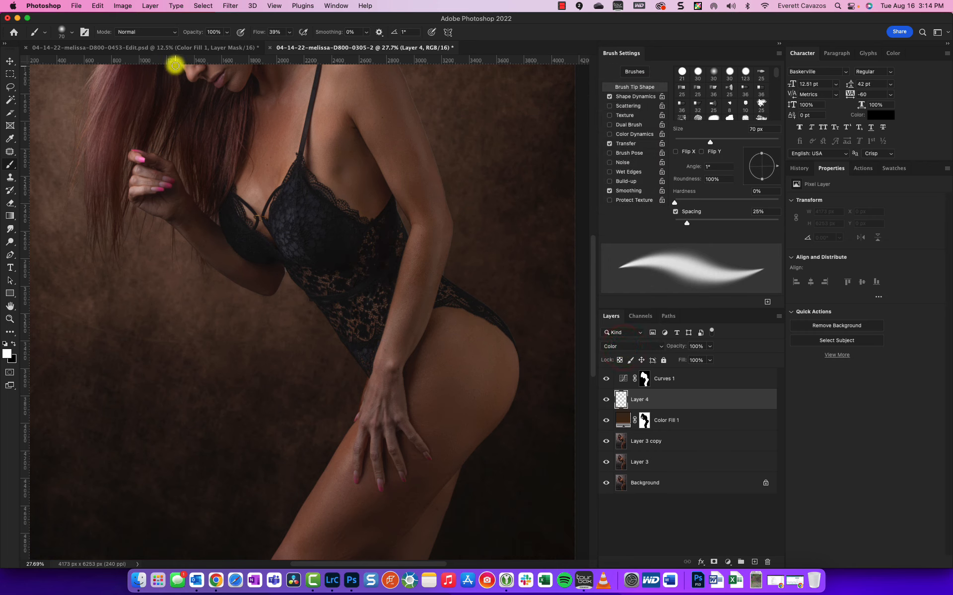
{"action": "left_click", "coordinate": [152, 32]}
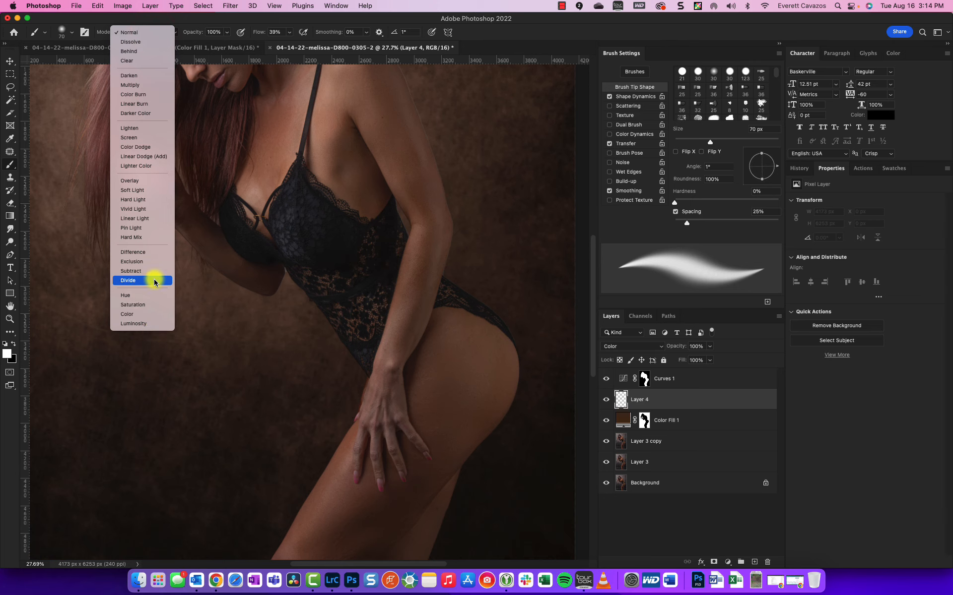
{"action": "left_click", "coordinate": [157, 295]}
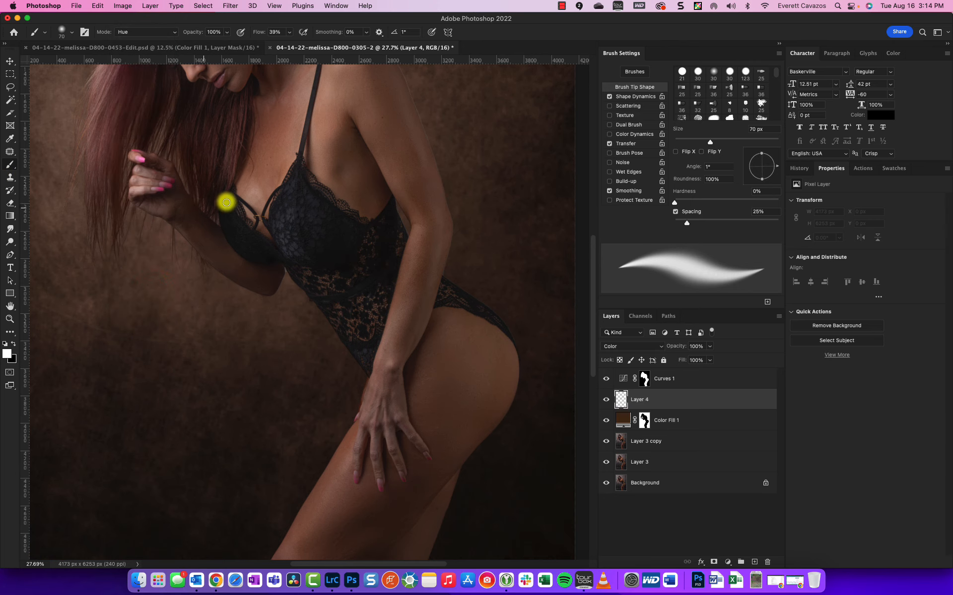
Step: Paint the sampled brown skin tone over the wrist of the hand resting on the thigh, using 15% flow
{"action": "scroll", "coordinate": [153, 188], "scroll_direction": "up", "scroll_amount": 3}
{"action": "left_click_drag", "start_coordinate": [466, 390], "coordinate": [232, 235]}
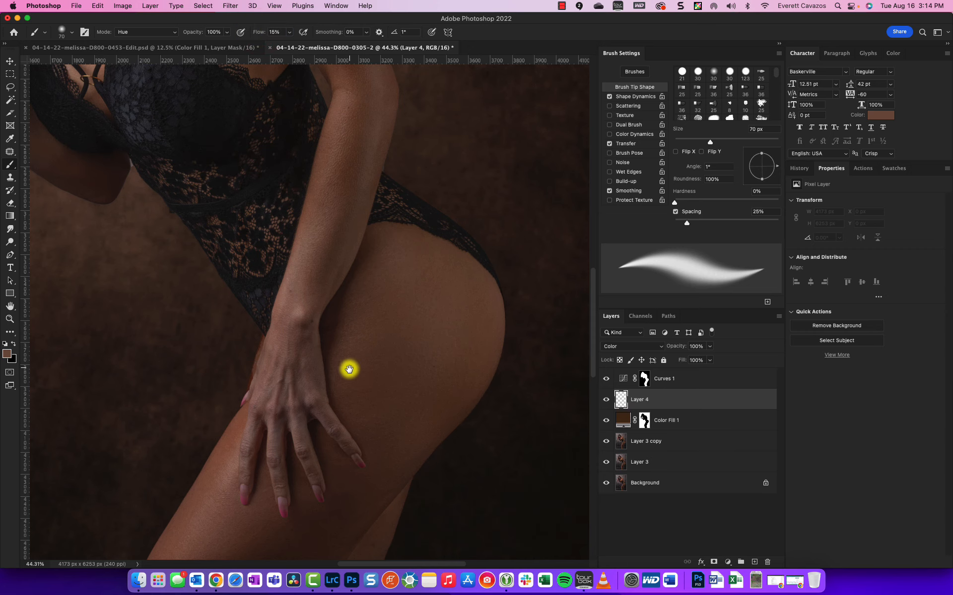
{"action": "left_click_drag", "start_coordinate": [334, 402], "coordinate": [403, 240]}
{"action": "key", "text": "bracketright"}
{"action": "key", "text": "bracketright"}
{"action": "key", "text": "bracketright"}
{"action": "key", "text": "bracketright"}
{"action": "key", "text": "bracketright"}
{"action": "key", "text": "bracketright"}
{"action": "key", "text": "bracketright"}
{"action": "key", "text": "bracketright"}
{"action": "mouse_move", "coordinate": [366, 201]}
{"action": "left_mouse_down"}
{"action": "mouse_move", "coordinate": [356, 225]}
{"action": "mouse_move", "coordinate": [356, 165]}
{"action": "left_mouse_up"}
Step: Recolor the fingers of the hand on the thigh with an 80 to 90 px brush at 15% flow
{"action": "key", "text": "bracketleft"}
{"action": "key", "text": "bracketleft"}
{"action": "key", "text": "bracketleft"}
{"action": "key", "text": "bracketleft"}
{"action": "key", "text": "bracketleft"}
{"action": "key", "text": "bracketleft"}
{"action": "key", "text": "bracketleft"}
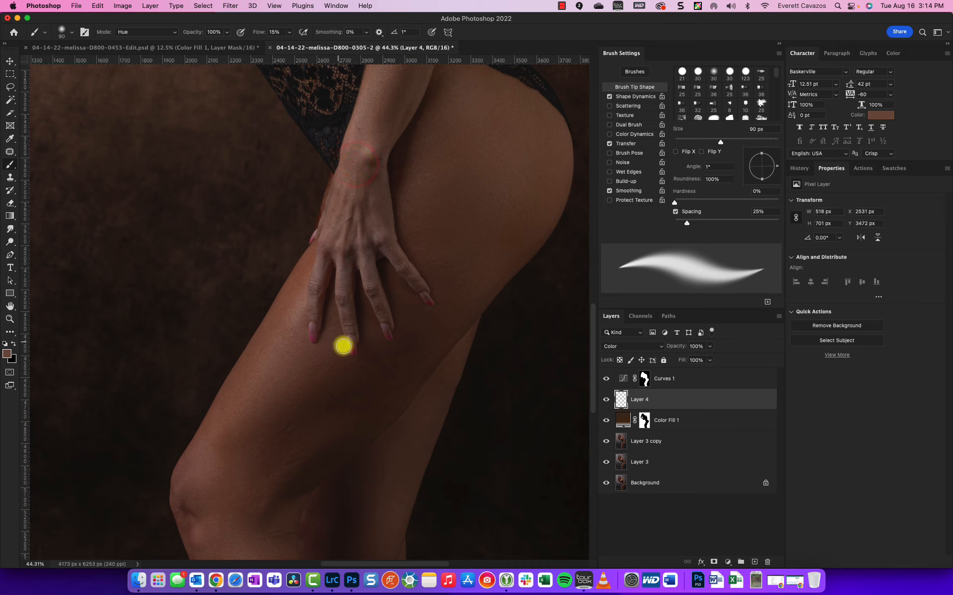
{"action": "mouse_move", "coordinate": [346, 315]}
{"action": "left_mouse_down"}
{"action": "mouse_move", "coordinate": [345, 259]}
{"action": "mouse_move", "coordinate": [352, 336]}
{"action": "mouse_move", "coordinate": [344, 253]}
{"action": "mouse_move", "coordinate": [350, 328]}
{"action": "left_mouse_up"}
{"action": "left_click_drag", "start_coordinate": [421, 353], "coordinate": [427, 229]}
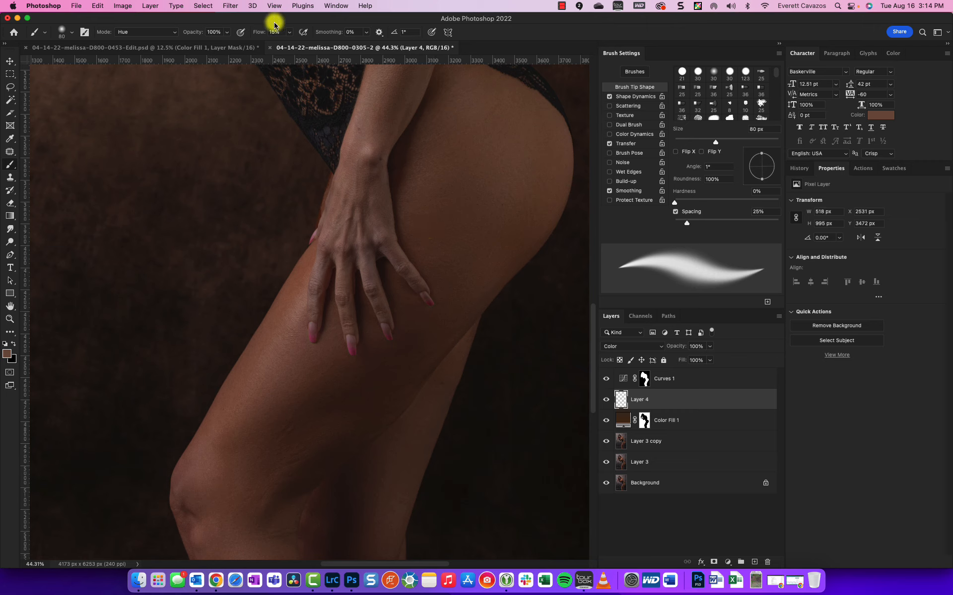
Step: Raise the brush flow to 26% and paint the skin tone along the resting hand's fingers with a 60 px brush
{"action": "left_click_drag", "start_coordinate": [256, 33], "coordinate": [273, 32]}
{"action": "key", "text": "bracketleft"}
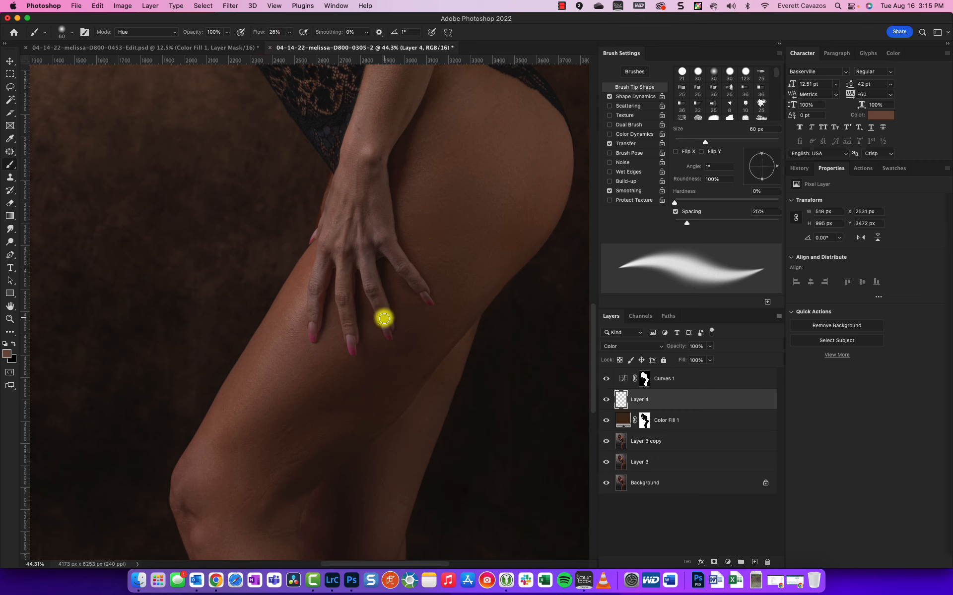
{"action": "left_click_drag", "start_coordinate": [384, 319], "coordinate": [367, 250]}
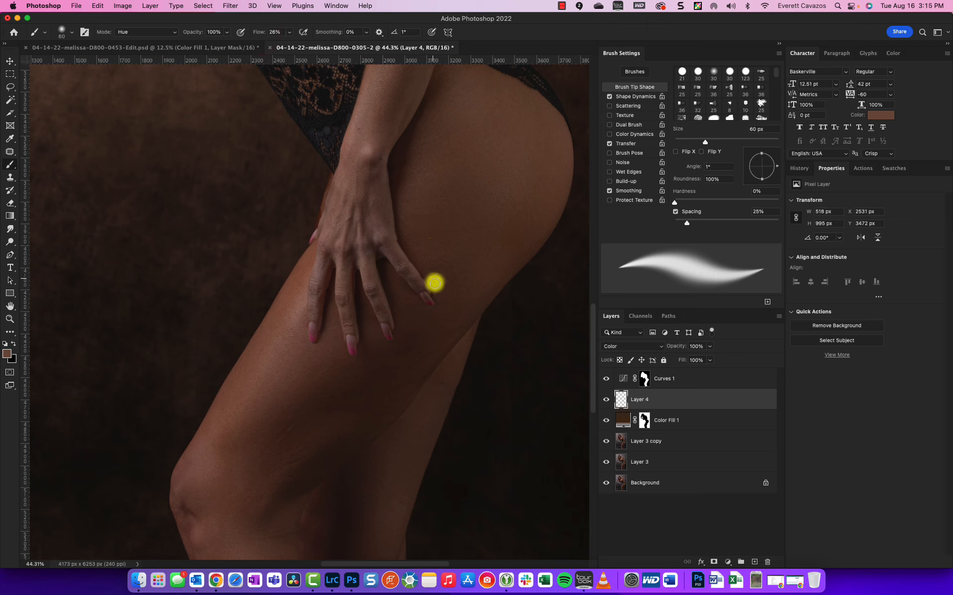
{"action": "left_click_drag", "start_coordinate": [423, 287], "coordinate": [383, 233]}
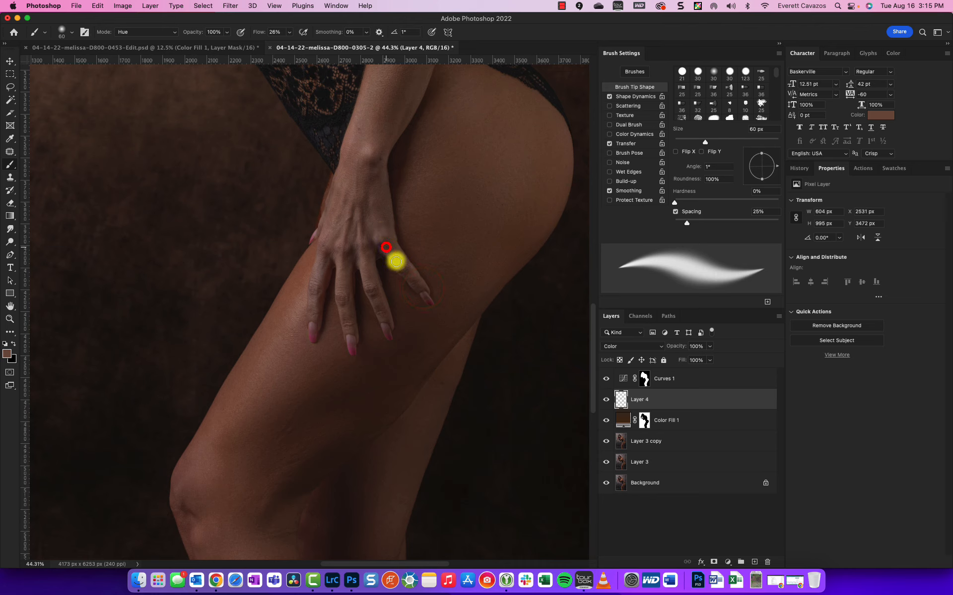
{"action": "left_click_drag", "start_coordinate": [325, 256], "coordinate": [313, 316]}
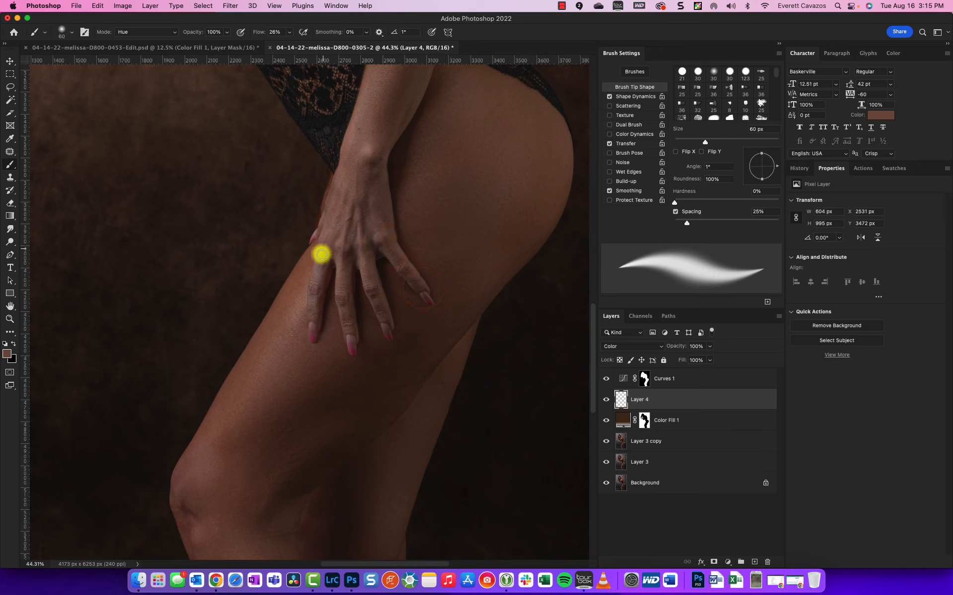
Step: Recolor the back of the resting hand and its wrist with the brush enlarged to 200 px
{"action": "key", "text": "bracketright"}
{"action": "mouse_move", "coordinate": [342, 243]}
{"action": "left_mouse_down"}
{"action": "mouse_move", "coordinate": [355, 202]}
{"action": "mouse_move", "coordinate": [366, 234]}
{"action": "mouse_move", "coordinate": [364, 214]}
{"action": "left_mouse_up"}
{"action": "left_click_drag", "start_coordinate": [369, 126], "coordinate": [341, 223]}
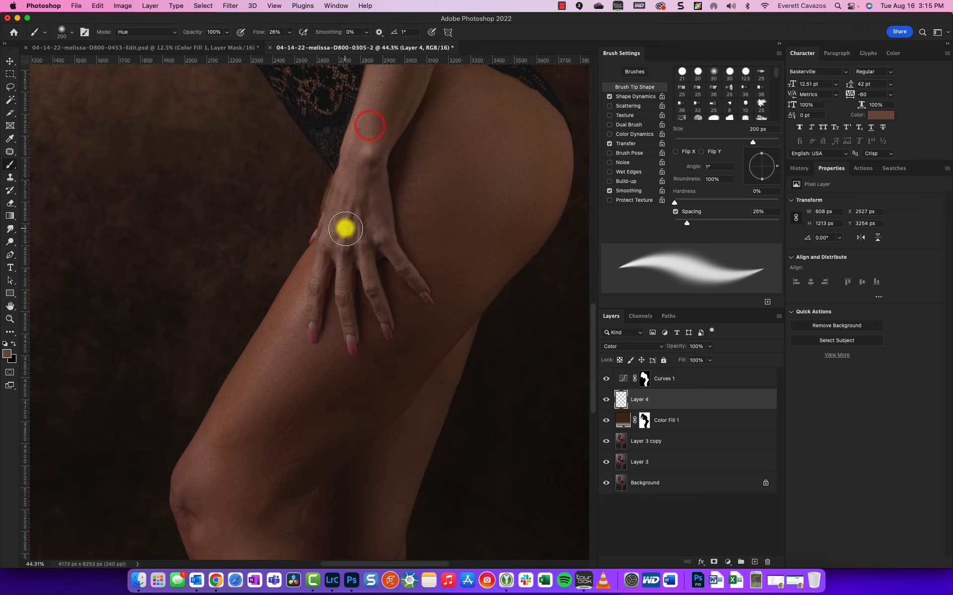
Step: Reduce the brush to 60 px and go over the resting hand's fingers and outer edge with the skin tone
{"action": "key", "text": "bracketleft"}
{"action": "key", "text": "bracketleft"}
{"action": "key", "text": "bracketleft"}
{"action": "key", "text": "bracketleft"}
{"action": "mouse_move", "coordinate": [343, 285]}
{"action": "left_mouse_down"}
{"action": "mouse_move", "coordinate": [347, 346]}
{"action": "mouse_move", "coordinate": [344, 290]}
{"action": "left_mouse_up"}
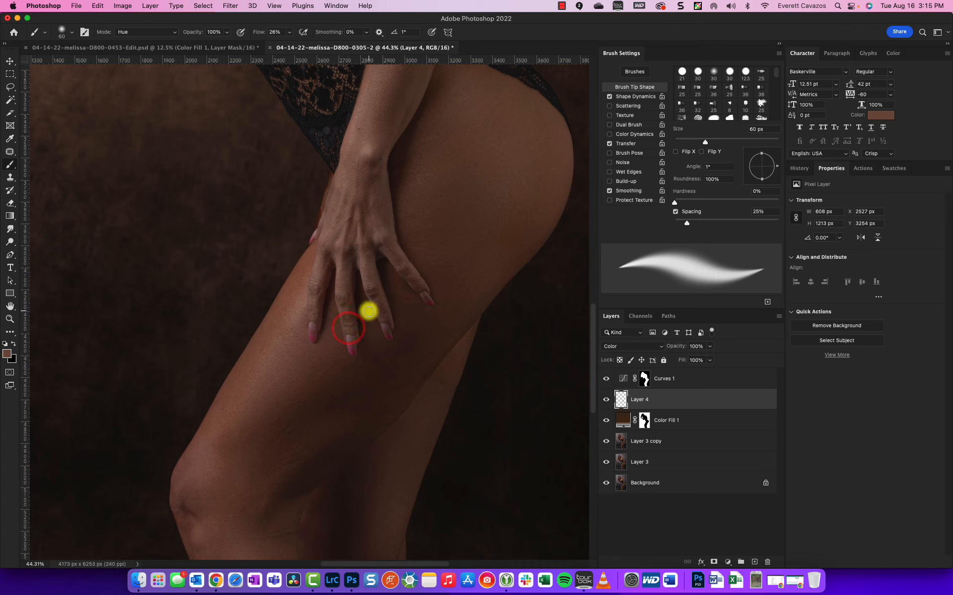
{"action": "left_click_drag", "start_coordinate": [385, 318], "coordinate": [366, 278]}
{"action": "left_click_drag", "start_coordinate": [378, 228], "coordinate": [400, 264]}
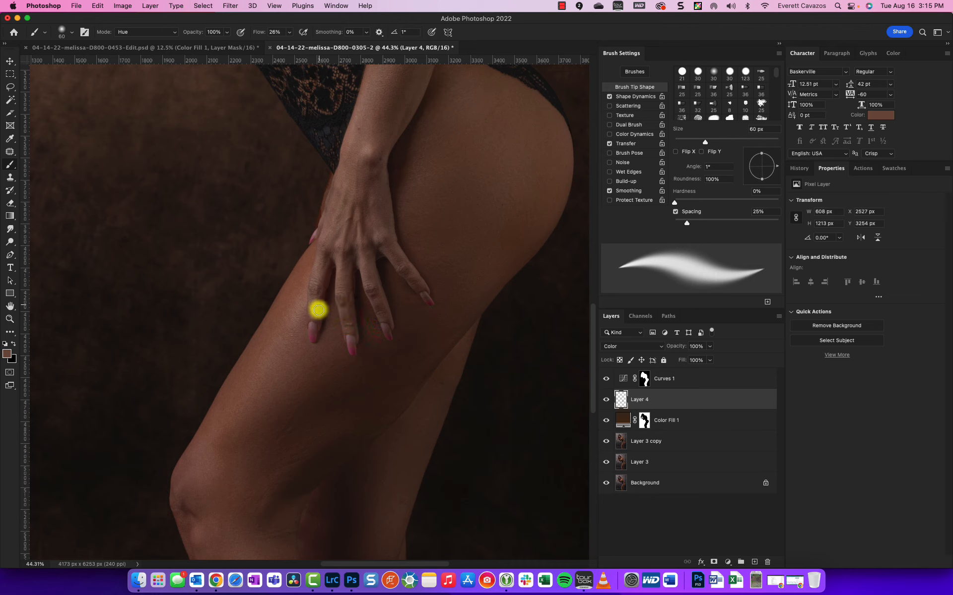
{"action": "left_click_drag", "start_coordinate": [314, 309], "coordinate": [344, 184]}
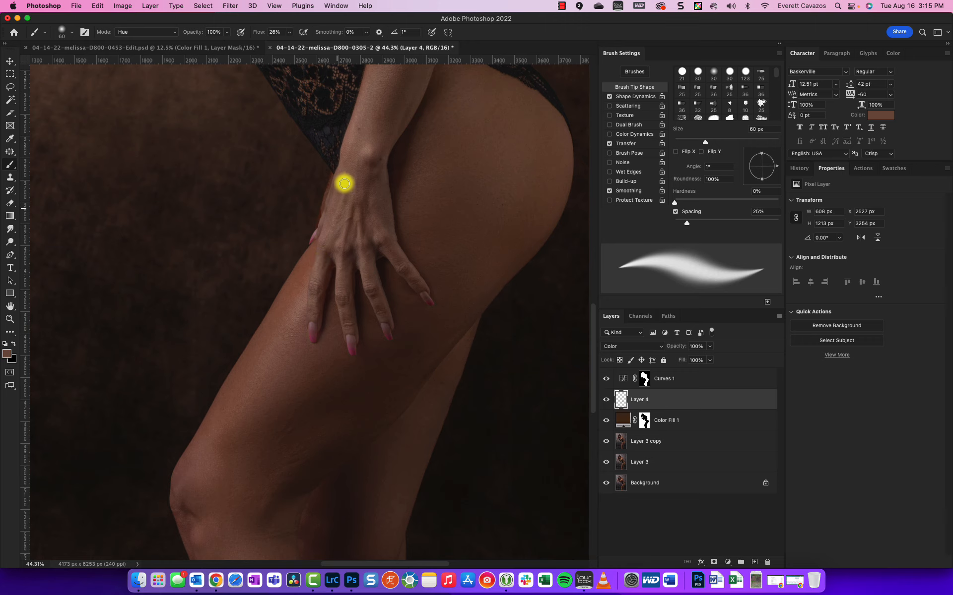
Step: Blend the skin tone over the resting hand's edge and knuckles with brushes up to 125 px, and toggle Layer 4 to compare
{"action": "key", "text": "["}
{"action": "left_click", "coordinate": [321, 223]}
{"action": "mouse_move", "coordinate": [319, 229]}
{"action": "left_mouse_down"}
{"action": "mouse_move", "coordinate": [341, 242]}
{"action": "mouse_move", "coordinate": [365, 237]}
{"action": "left_mouse_up"}
{"action": "key", "text": "]"}
{"action": "key", "text": "]"}
{"action": "key", "text": "]"}
{"action": "key", "text": "]"}
{"action": "key", "text": "]"}
{"action": "key", "text": "]"}
{"action": "key", "text": "]"}
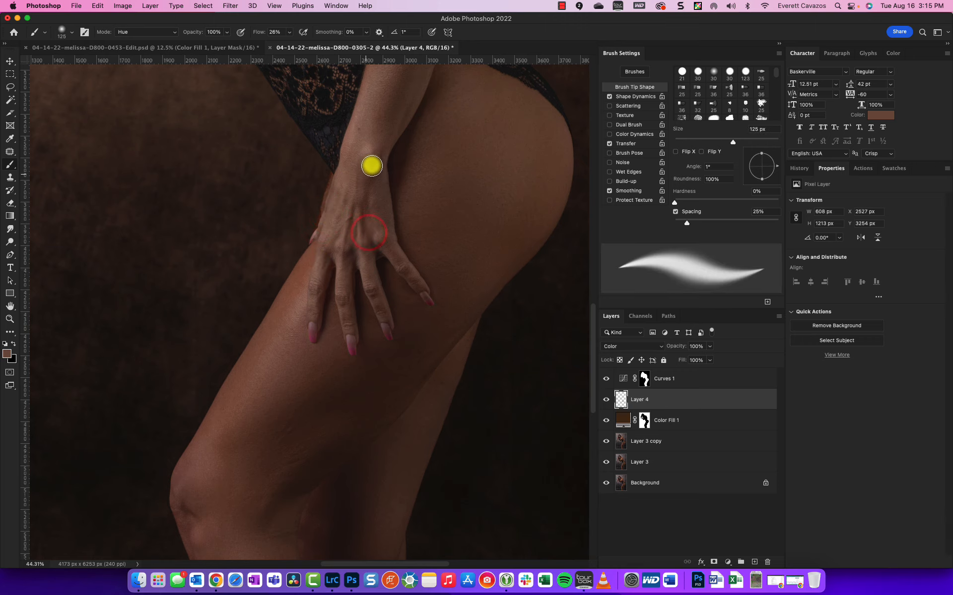
{"action": "scroll", "coordinate": [370, 168], "scroll_direction": "down", "scroll_amount": 5}
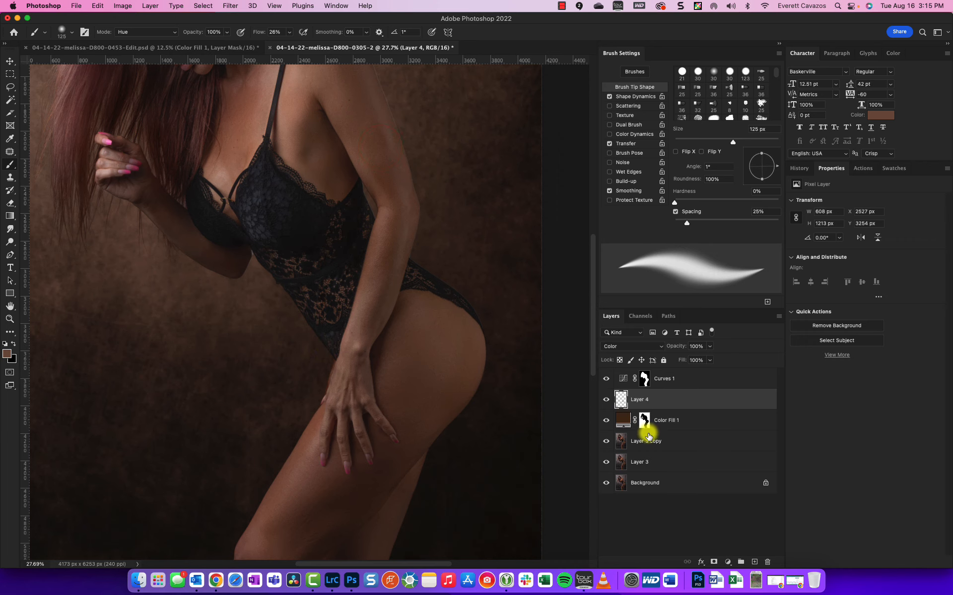
{"action": "left_click", "coordinate": [606, 398]}
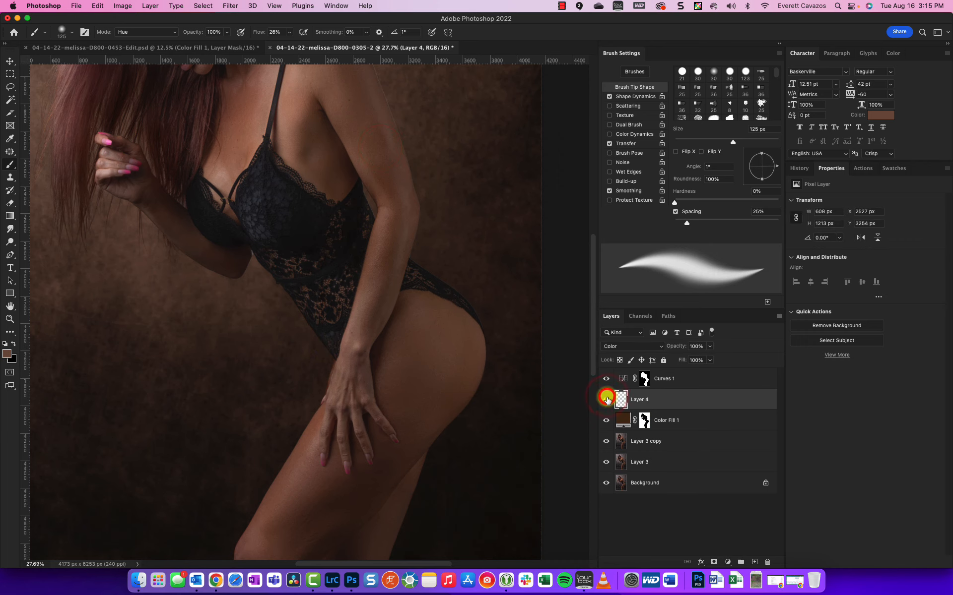
Step: Paint the skin tone over the fingers of the raised hand on Layer 4 with an 80 px brush at 26% flow
{"action": "left_click_drag", "start_coordinate": [214, 227], "coordinate": [402, 353]}
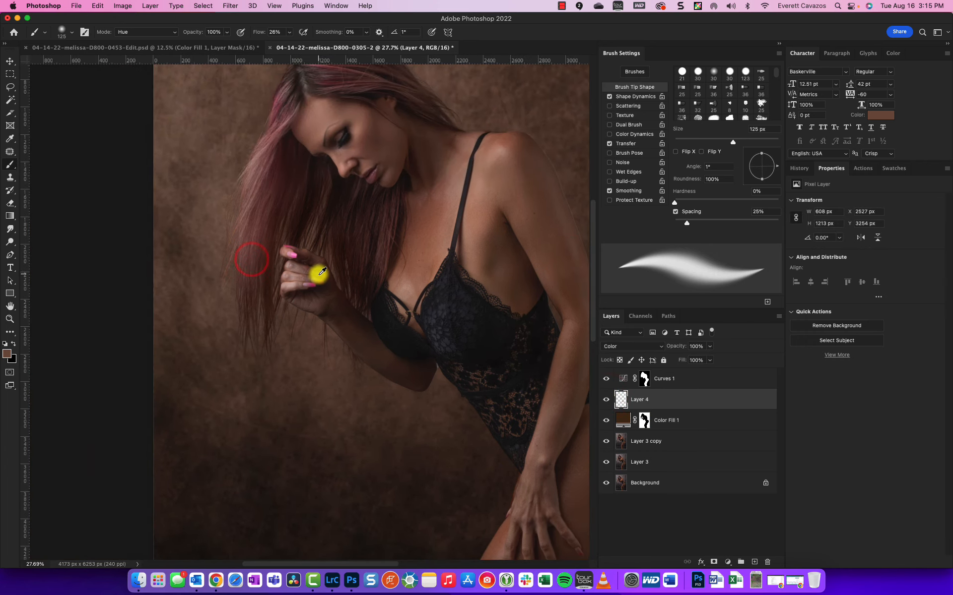
{"action": "scroll", "coordinate": [309, 278], "scroll_direction": "up", "scroll_amount": 5}
{"action": "key", "text": "bracketleft"}
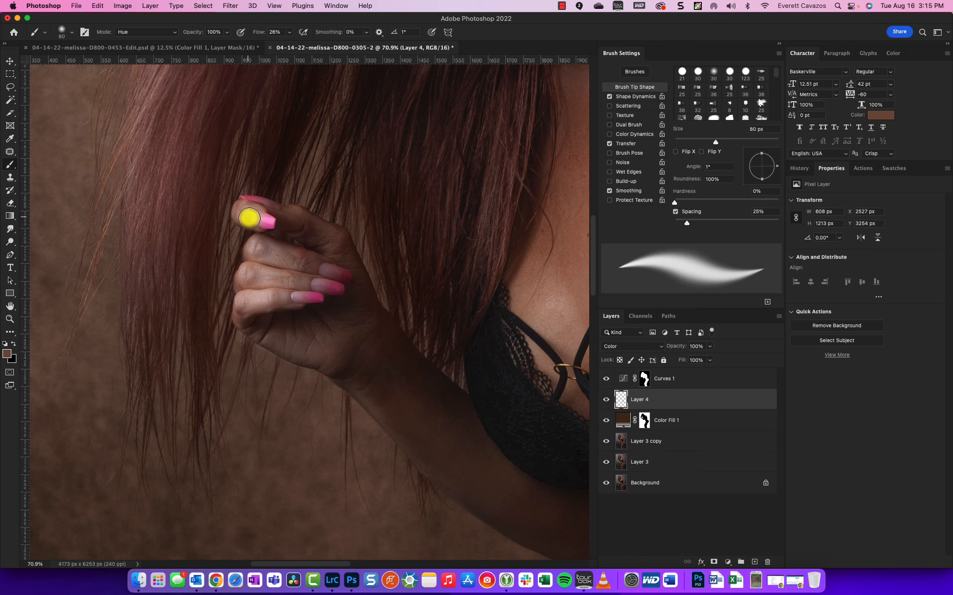
{"action": "left_click_drag", "start_coordinate": [249, 214], "coordinate": [275, 262]}
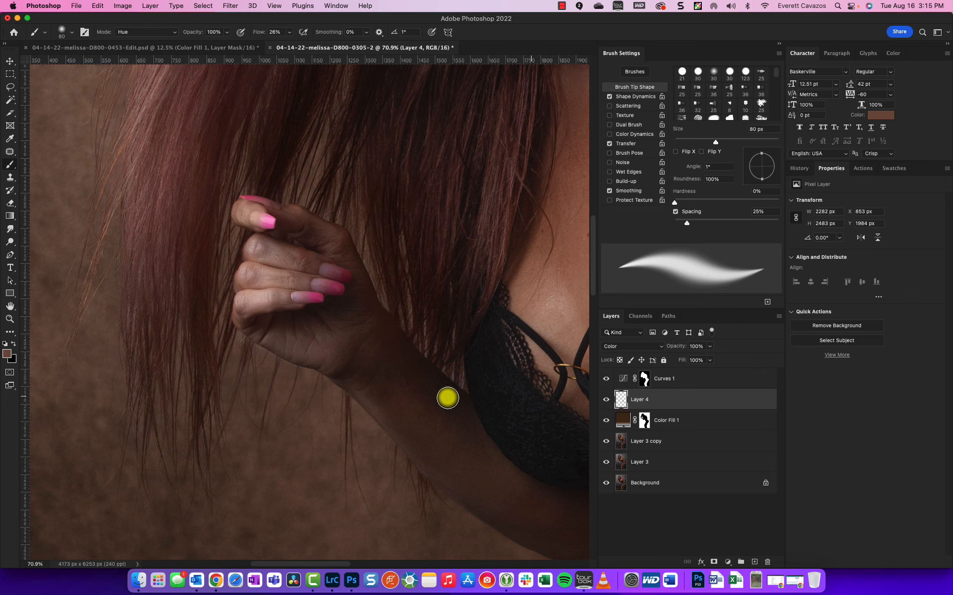
Step: Try recoloring the raised hand with a 175 px brush at 100% flow
{"action": "scroll", "coordinate": [355, 396], "scroll_direction": "down", "scroll_amount": 3, "text": "alt"}
{"action": "scroll", "coordinate": [347, 367], "scroll_direction": "up", "scroll_amount": 3, "text": "alt"}
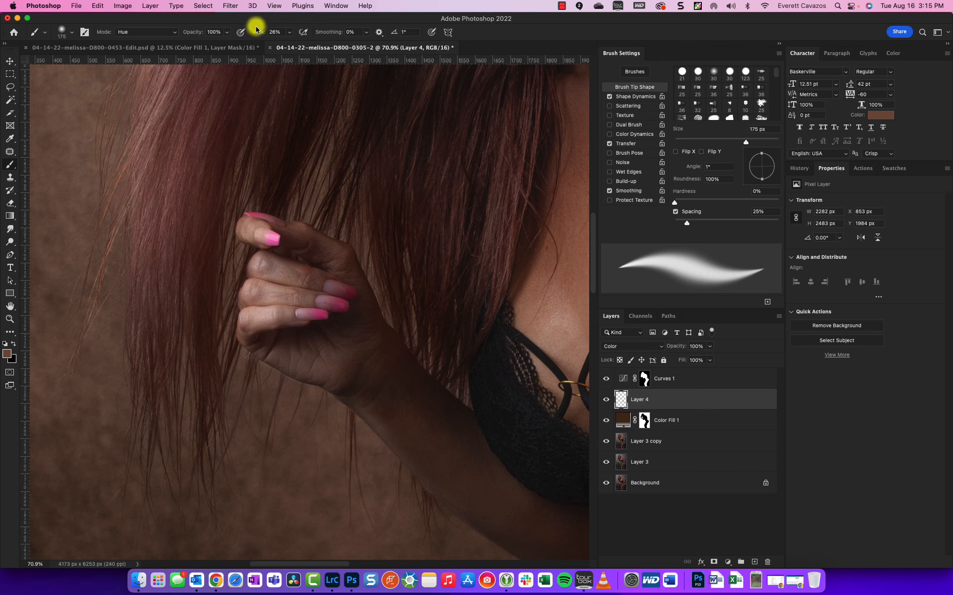
{"action": "left_click_drag", "start_coordinate": [256, 28], "coordinate": [365, 17]}
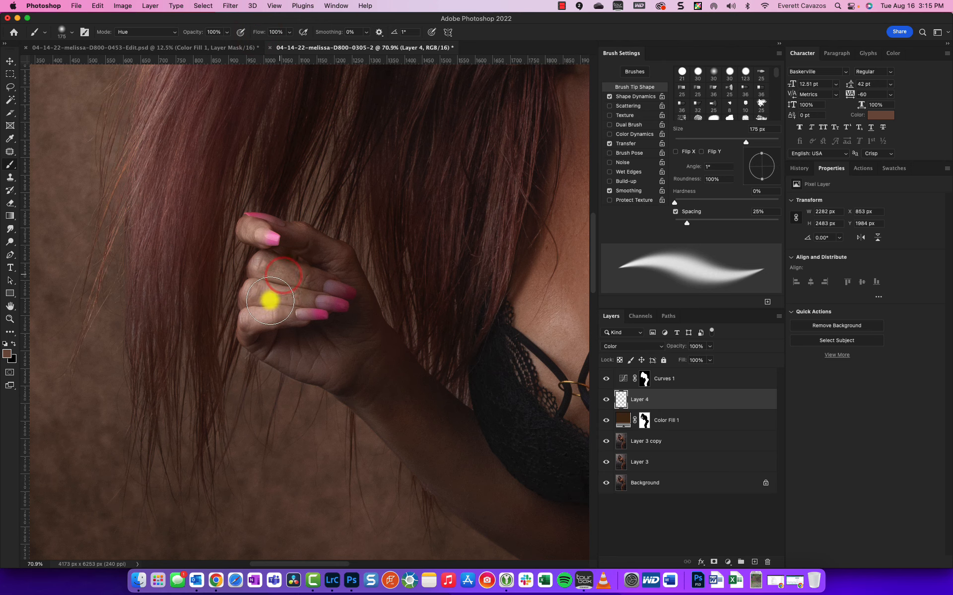
{"action": "scroll", "coordinate": [325, 380], "scroll_direction": "down", "scroll_amount": 3, "text": "alt"}
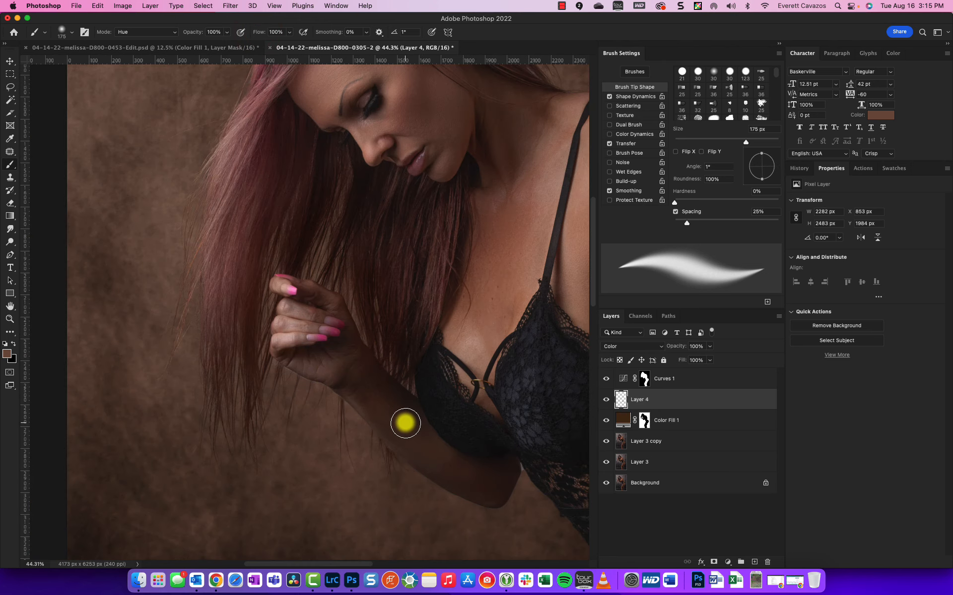
{"action": "scroll", "coordinate": [392, 415], "scroll_direction": "down", "scroll_amount": 3, "text": "alt"}
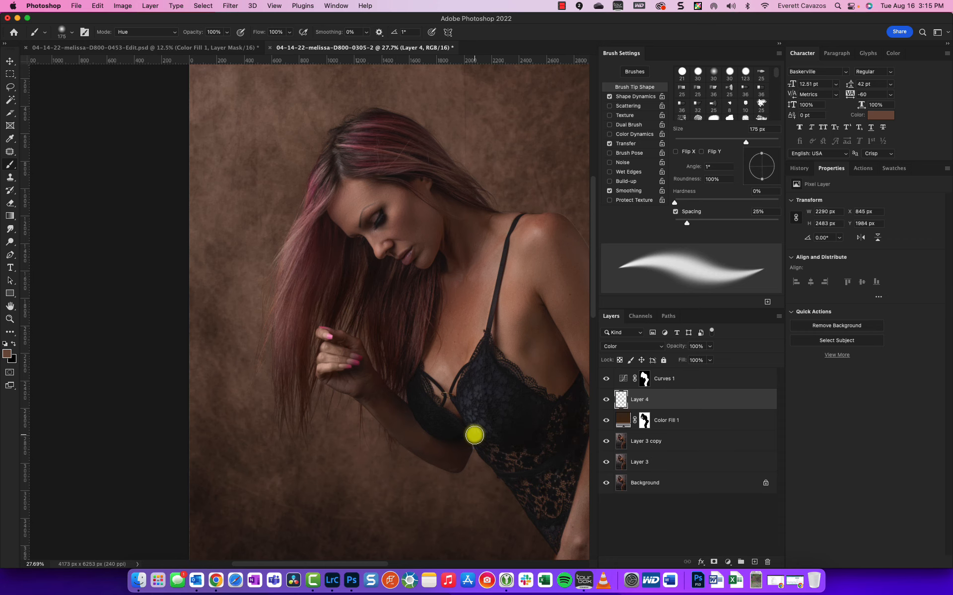
Step: Sample the warmer chest skin tone and paint it over the raised hand's fingers with a 175 px brush at 18% flow
{"action": "mouse_move", "coordinate": [443, 434]}
{"action": "left_mouse_down"}
{"action": "mouse_move", "coordinate": [315, 351]}
{"action": "mouse_move", "coordinate": [262, 302]}
{"action": "mouse_move", "coordinate": [328, 300]}
{"action": "mouse_move", "coordinate": [408, 368]}
{"action": "mouse_move", "coordinate": [308, 317]}
{"action": "mouse_move", "coordinate": [336, 353]}
{"action": "mouse_move", "coordinate": [405, 371]}
{"action": "mouse_move", "coordinate": [308, 344]}
{"action": "mouse_move", "coordinate": [263, 200]}
{"action": "mouse_move", "coordinate": [272, 314]}
{"action": "mouse_move", "coordinate": [294, 383]}
{"action": "mouse_move", "coordinate": [332, 253]}
{"action": "mouse_move", "coordinate": [311, 312]}
{"action": "mouse_move", "coordinate": [327, 372]}
{"action": "mouse_move", "coordinate": [398, 398]}
{"action": "mouse_move", "coordinate": [403, 357]}
{"action": "left_mouse_up"}
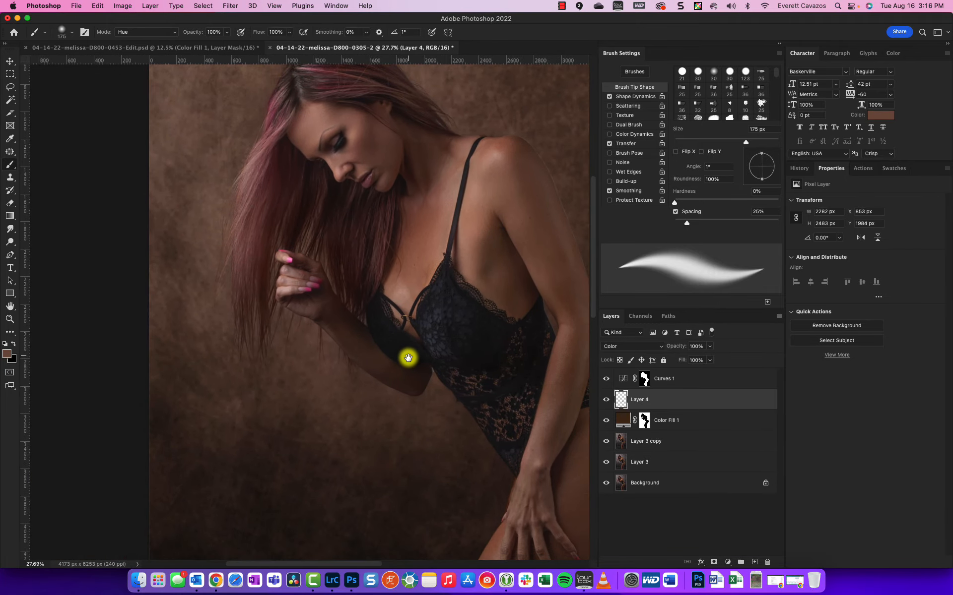
{"action": "left_click", "coordinate": [415, 238], "text": "alt"}
{"action": "scroll", "coordinate": [241, 297], "scroll_direction": "up", "scroll_amount": 5}
{"action": "mouse_move", "coordinate": [349, 253]}
{"action": "left_mouse_down"}
{"action": "mouse_move", "coordinate": [338, 257]}
{"action": "mouse_move", "coordinate": [329, 289]}
{"action": "left_mouse_up"}
{"action": "left_click_drag", "start_coordinate": [259, 32], "coordinate": [218, 40]}
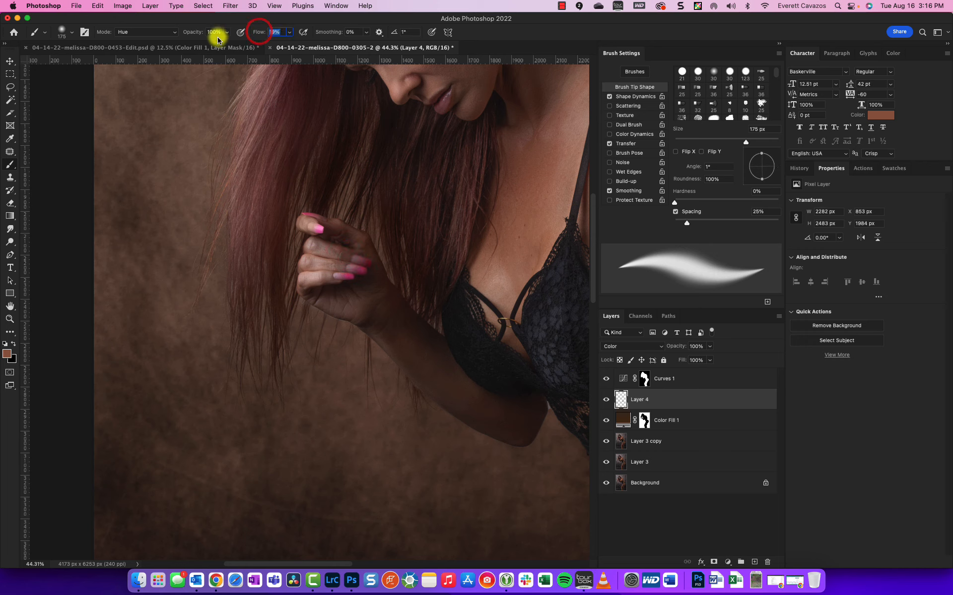
{"action": "left_click_drag", "start_coordinate": [336, 251], "coordinate": [332, 266]}
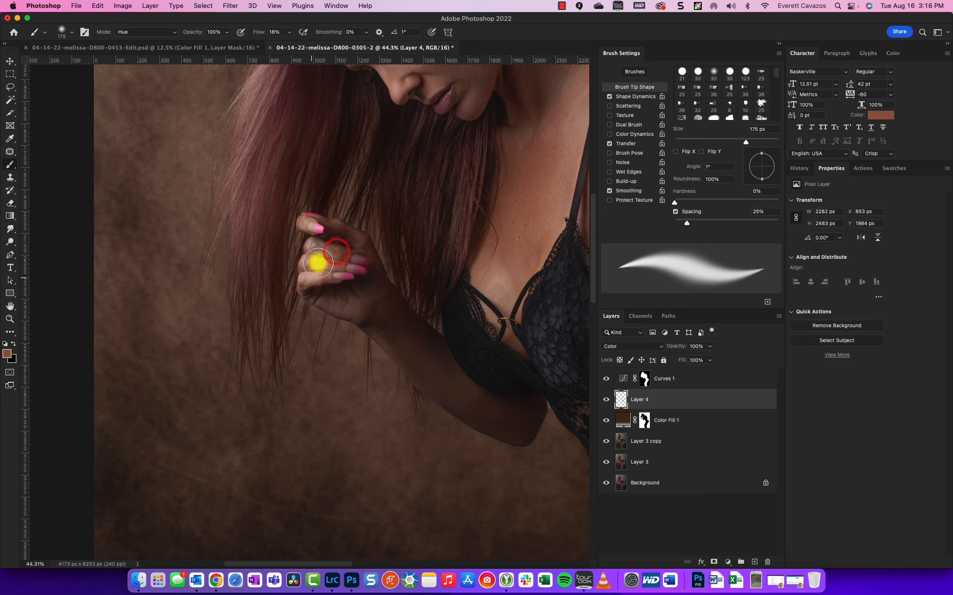
Step: Reduce the brush to 90 px and warm the raised hand's index fingertip and lower fingers with the chest tone
{"action": "scroll", "coordinate": [328, 257], "scroll_direction": "up", "scroll_amount": 4}
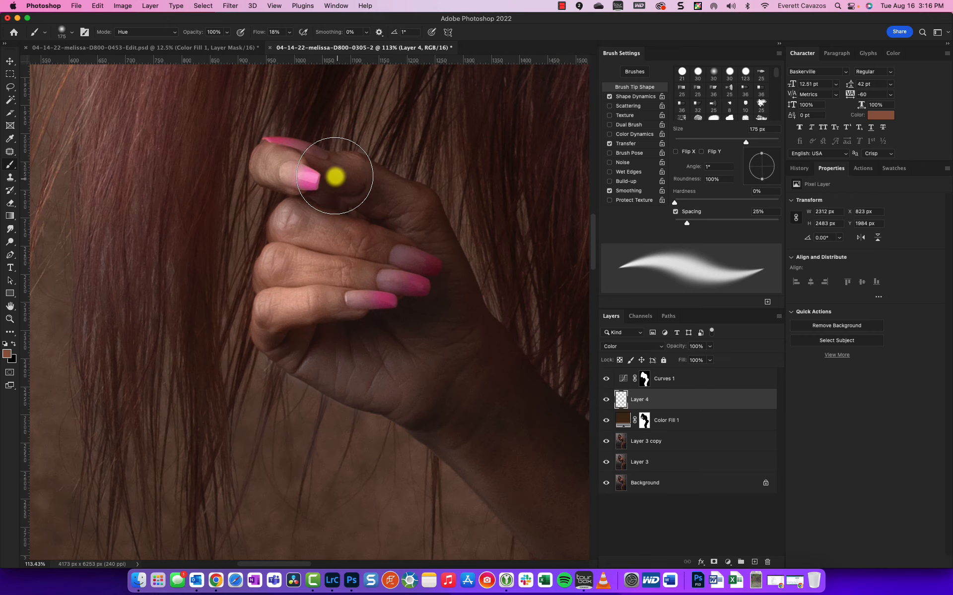
{"action": "key", "text": "bracketleft"}
{"action": "key", "text": "bracketleft"}
{"action": "key", "text": "bracketleft"}
{"action": "key", "text": "bracketleft"}
{"action": "mouse_move", "coordinate": [291, 174]}
{"action": "left_mouse_down"}
{"action": "mouse_move", "coordinate": [273, 167]}
{"action": "mouse_move", "coordinate": [283, 173]}
{"action": "left_mouse_up"}
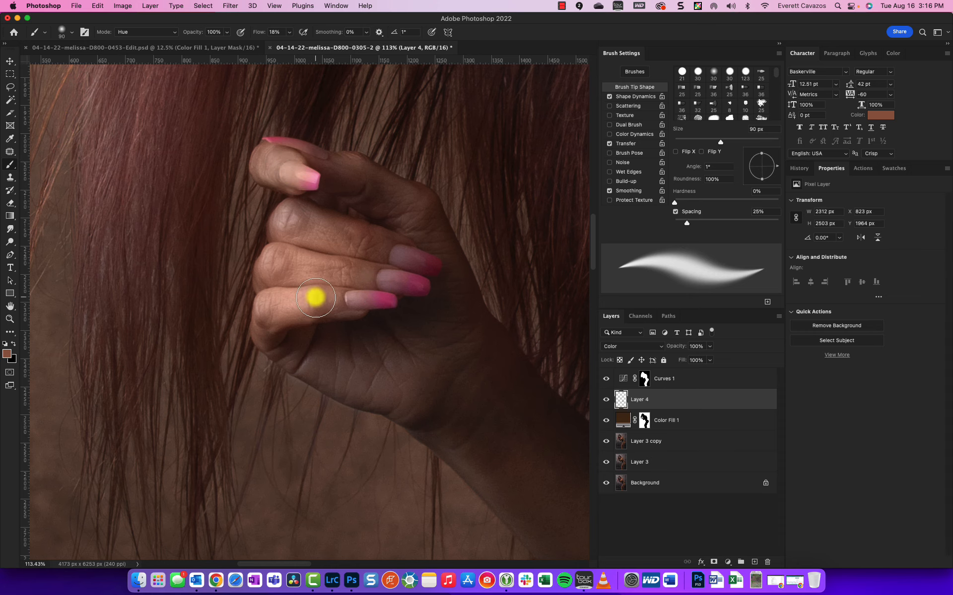
{"action": "mouse_move", "coordinate": [304, 310]}
{"action": "left_mouse_down"}
{"action": "mouse_move", "coordinate": [326, 292]}
{"action": "mouse_move", "coordinate": [289, 322]}
{"action": "mouse_move", "coordinate": [289, 306]}
{"action": "mouse_move", "coordinate": [274, 294]}
{"action": "mouse_move", "coordinate": [282, 270]}
{"action": "left_mouse_up"}
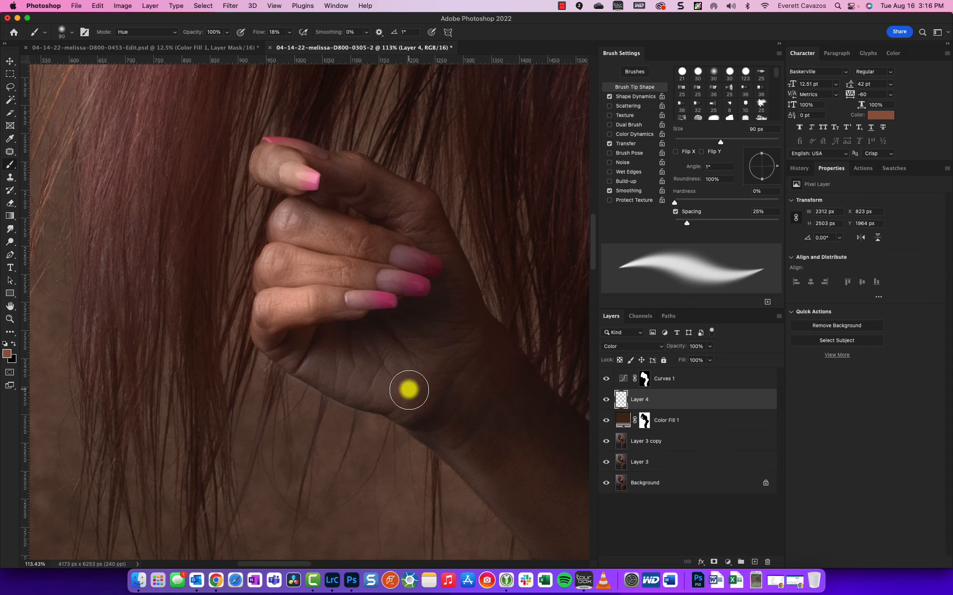
Step: Sample the dark shaded tone of the raised forearm and paint it over the raised hand's fingers with a 175 px brush
{"action": "scroll", "coordinate": [405, 390], "scroll_direction": "down", "scroll_amount": 5}
{"action": "left_click_drag", "start_coordinate": [437, 389], "coordinate": [168, 314]}
{"action": "scroll", "coordinate": [168, 315], "scroll_direction": "down", "scroll_amount": 3}
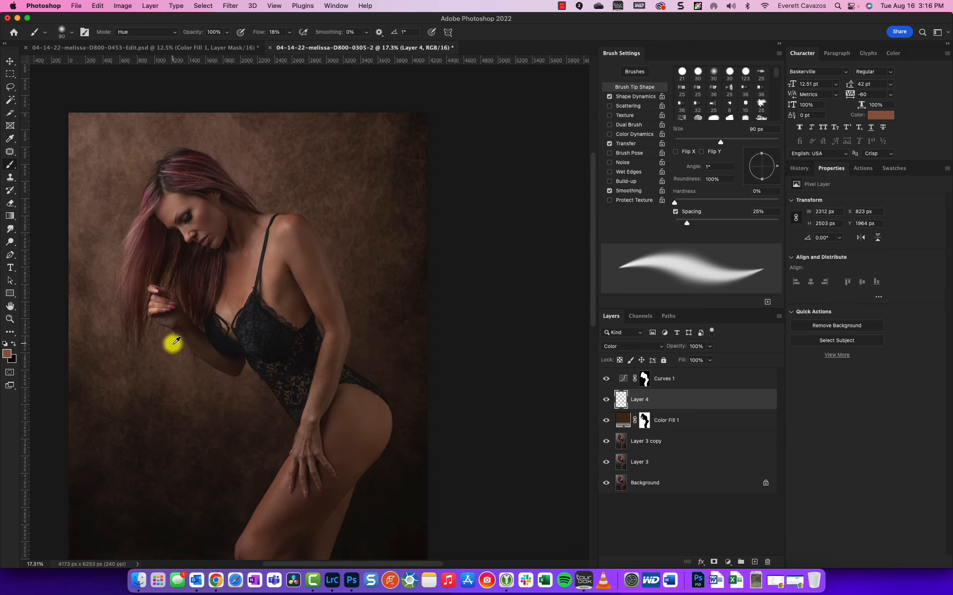
{"action": "left_click", "coordinate": [260, 302], "text": "alt"}
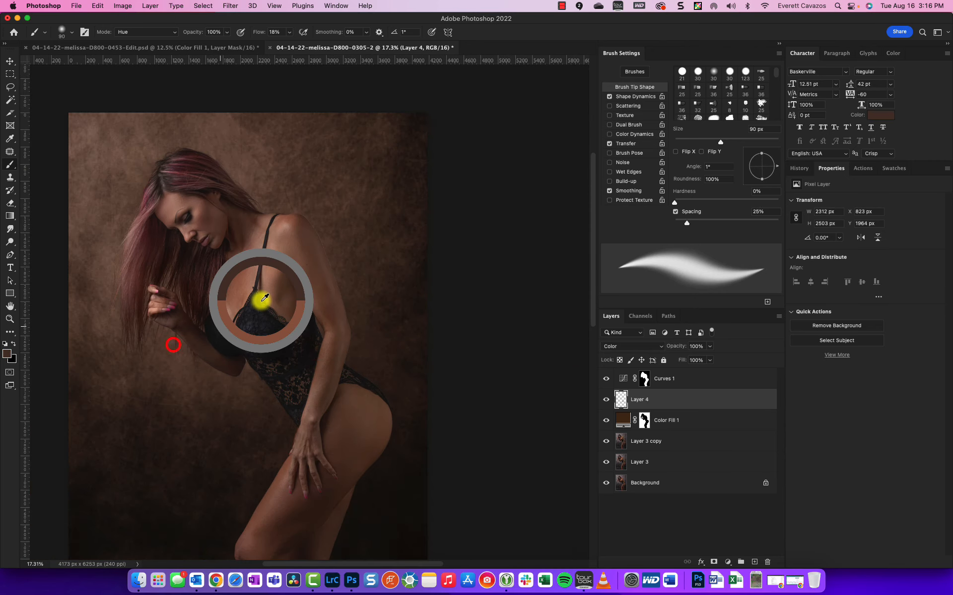
{"action": "left_click_drag", "start_coordinate": [237, 345], "coordinate": [338, 286]}
{"action": "scroll", "coordinate": [338, 287], "scroll_direction": "up", "scroll_amount": 2}
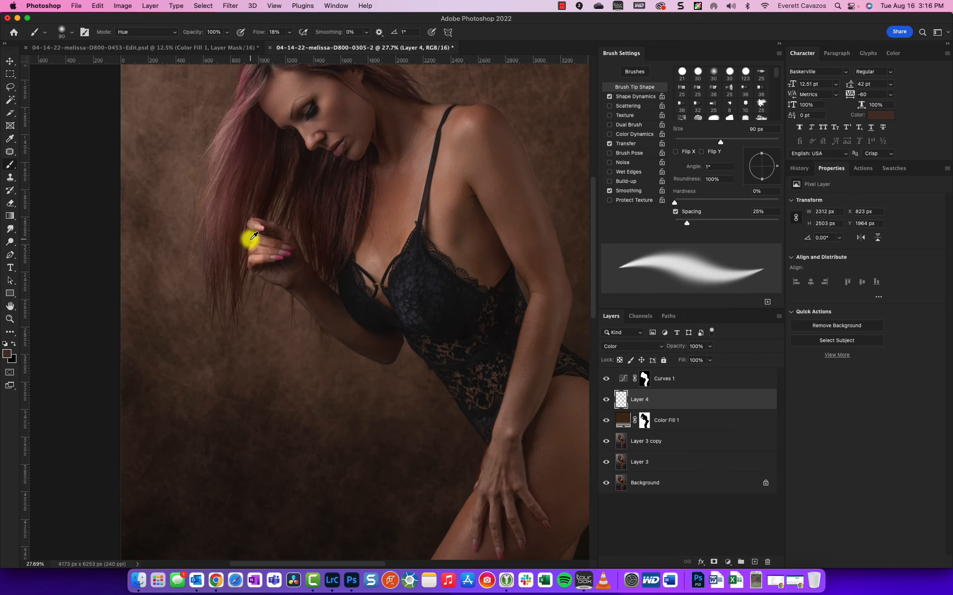
{"action": "left_click", "coordinate": [322, 287], "text": "alt"}
{"action": "key", "text": "]"}
{"action": "key", "text": "]"}
{"action": "key", "text": "]"}
{"action": "key", "text": "]"}
{"action": "key", "text": "]"}
{"action": "key", "text": "]"}
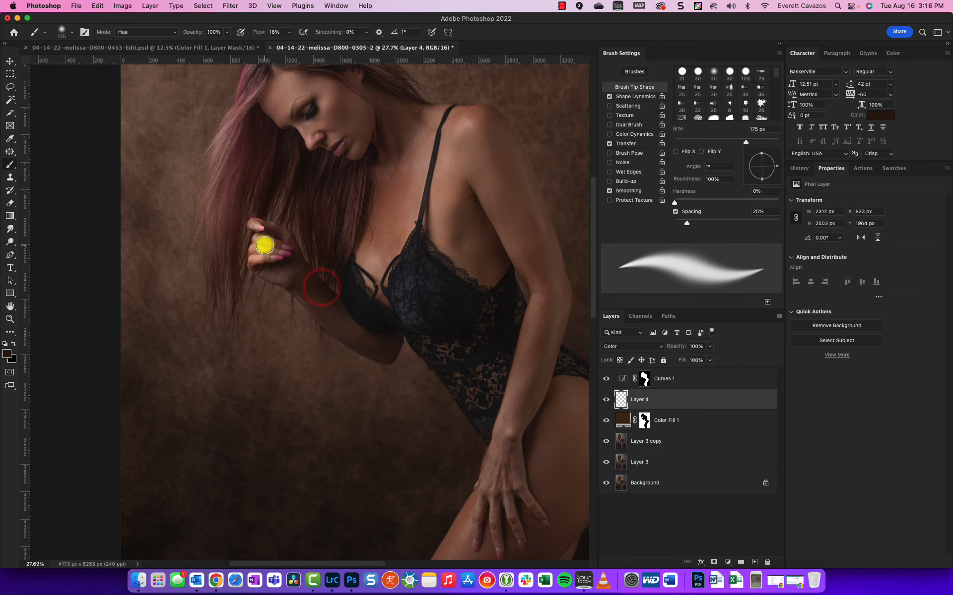
{"action": "mouse_move", "coordinate": [272, 245]}
{"action": "left_mouse_down"}
{"action": "mouse_move", "coordinate": [258, 250]}
{"action": "mouse_move", "coordinate": [268, 252]}
{"action": "left_mouse_up"}
Step: Undo the last stroke on the raised hand and return to the latest brush state in the history
{"action": "key", "text": "super+z"}
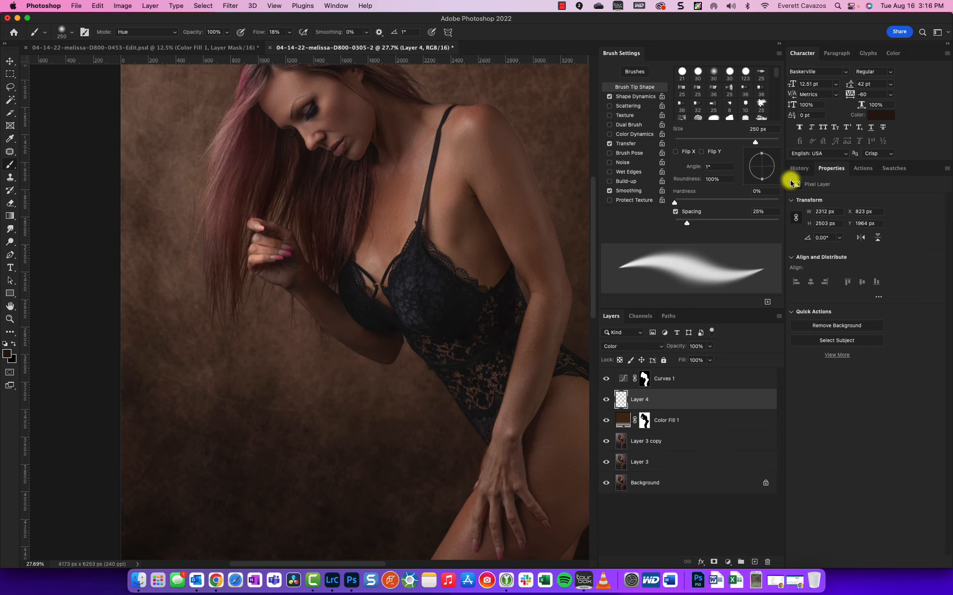
{"action": "left_click", "coordinate": [804, 169]}
{"action": "left_click", "coordinate": [896, 548]}
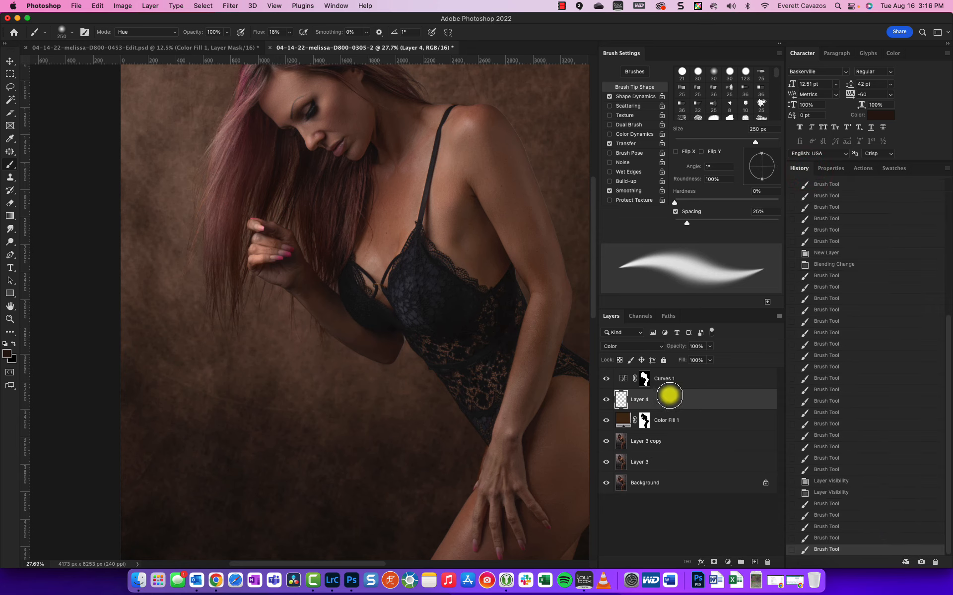
Step: Hide Layer 4 to compare the whole portrait without the hand color correction
{"action": "scroll", "coordinate": [330, 342], "scroll_direction": "down", "scroll_amount": 2}
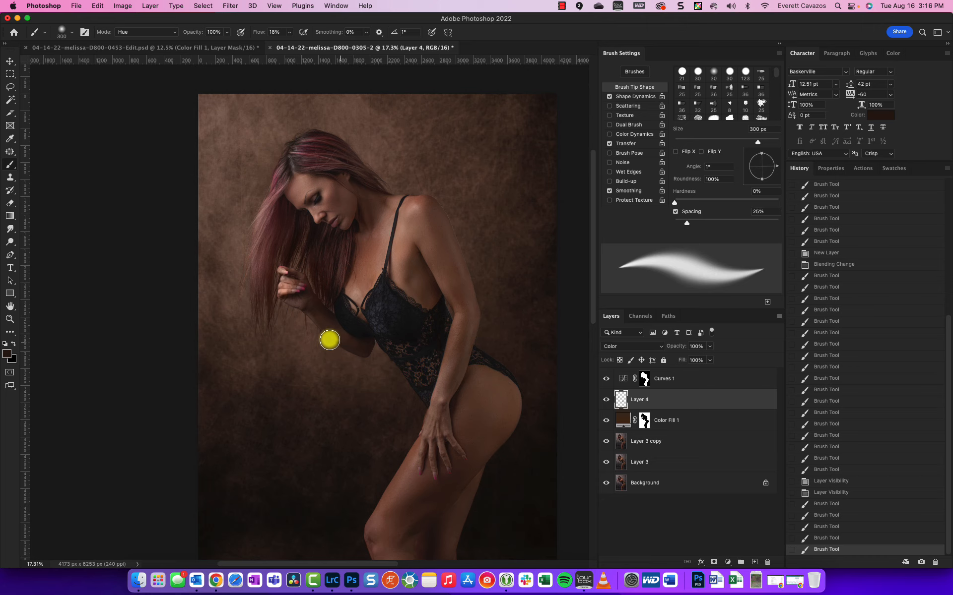
{"action": "left_click", "coordinate": [605, 399]}
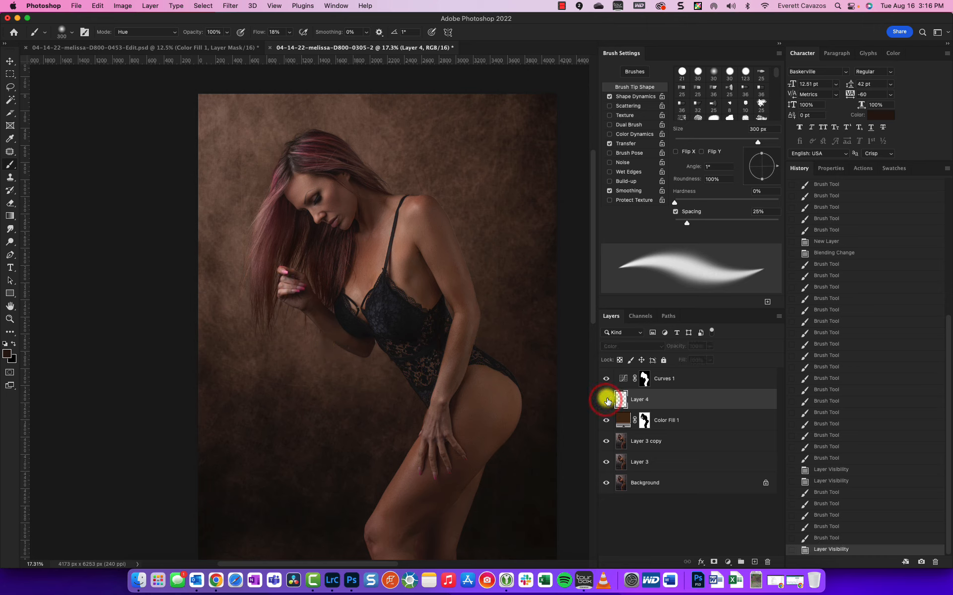
Step: Show Layer 4 again and reduce the brush size to 125 px for work on the raised hand
{"action": "left_click", "coordinate": [607, 402]}
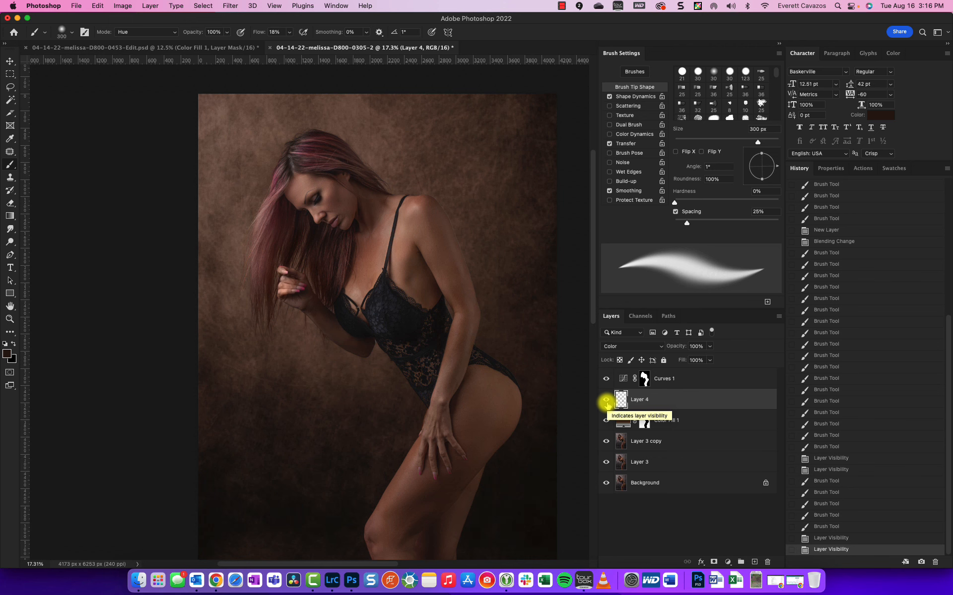
{"action": "scroll", "coordinate": [253, 304], "scroll_direction": "up", "scroll_amount": 3}
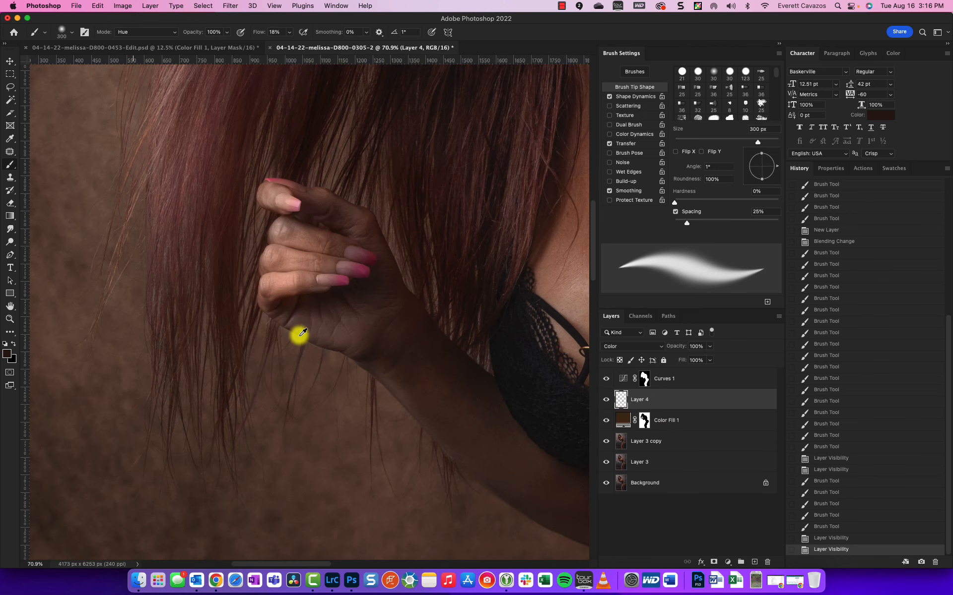
{"action": "key", "text": "bracketleft"}
{"action": "key", "text": "bracketleft"}
{"action": "key", "text": "bracketleft"}
{"action": "key", "text": "bracketleft"}
{"action": "key", "text": "bracketleft"}
Step: Try painting the dark forearm tone from the raised hand's palm down the forearm, comparing with and without the stroke
{"action": "mouse_move", "coordinate": [352, 328]}
{"action": "left_mouse_down"}
{"action": "mouse_move", "coordinate": [282, 309]}
{"action": "mouse_move", "coordinate": [340, 326]}
{"action": "mouse_move", "coordinate": [309, 326]}
{"action": "mouse_move", "coordinate": [369, 334]}
{"action": "mouse_move", "coordinate": [312, 322]}
{"action": "mouse_move", "coordinate": [344, 318]}
{"action": "mouse_move", "coordinate": [437, 397]}
{"action": "left_mouse_up"}
{"action": "key", "text": "super+shift+z"}
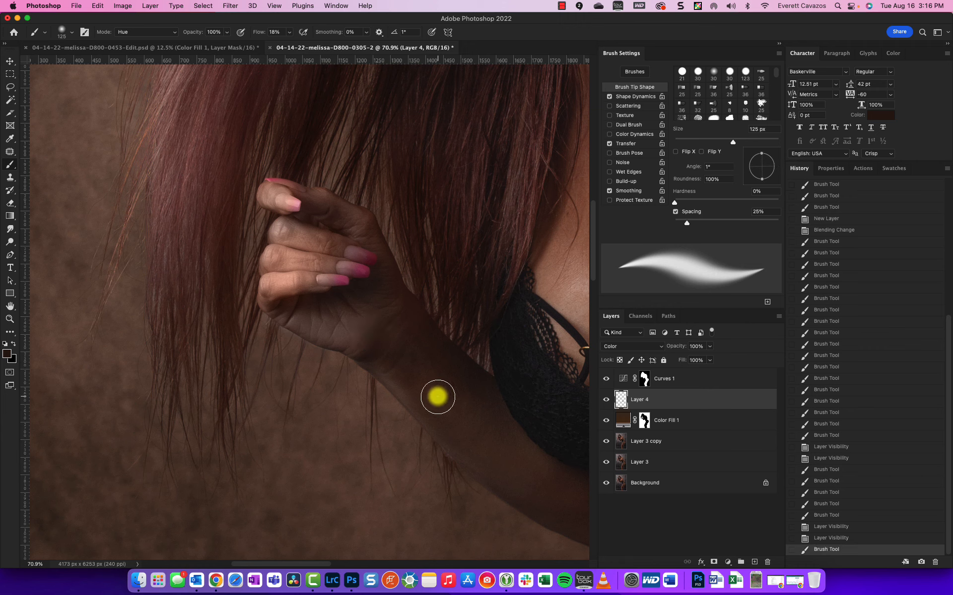
{"action": "key", "text": "super+z"}
{"action": "key", "text": "super+shift+z"}
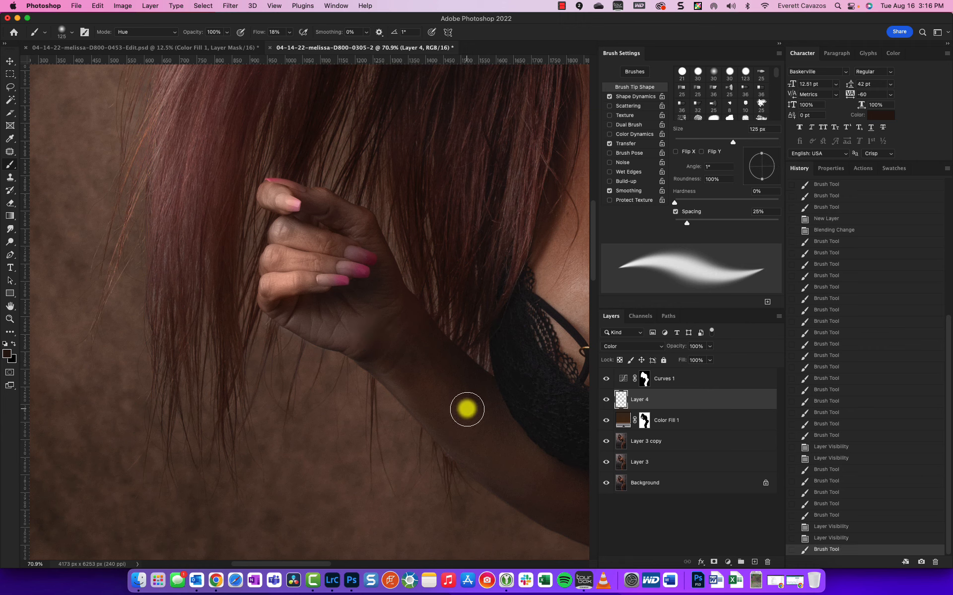
{"action": "key", "text": "super+z"}
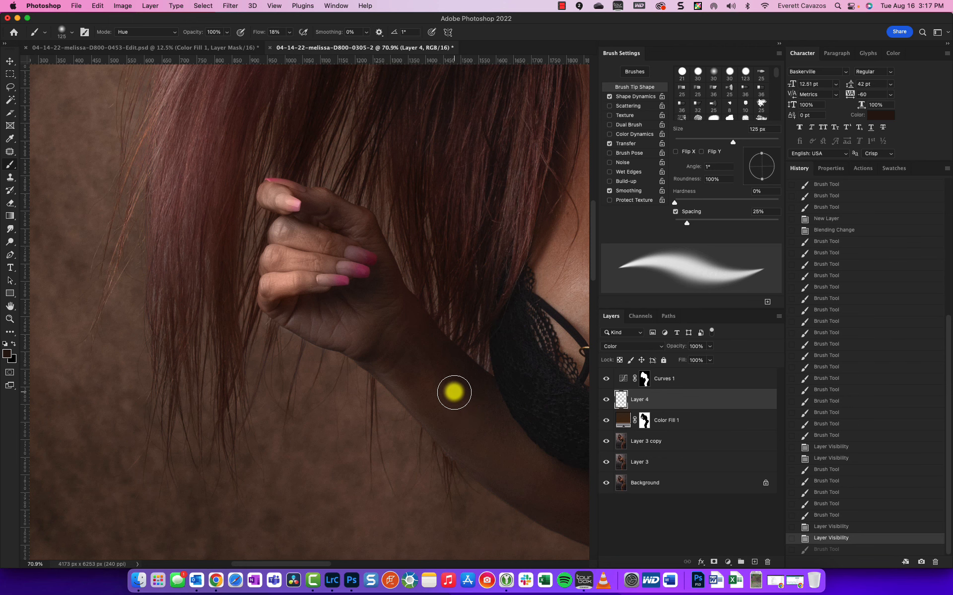
Step: Sample the chest skin tone and try painting it over the raised hand's palm with the 125 px brush
{"action": "mouse_move", "coordinate": [498, 369]}
{"action": "left_mouse_down"}
{"action": "mouse_move", "coordinate": [267, 435]}
{"action": "mouse_move", "coordinate": [324, 460]}
{"action": "left_mouse_up"}
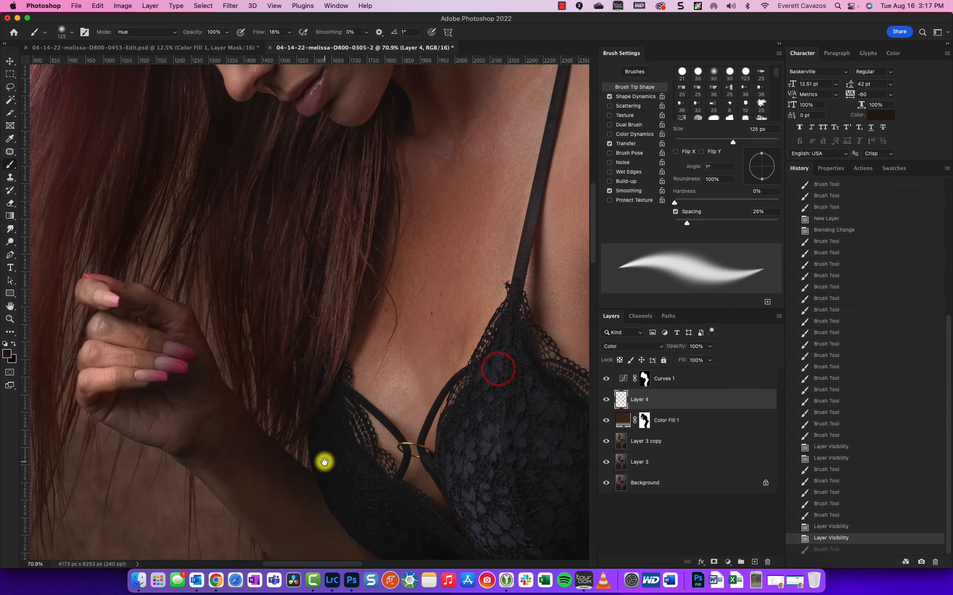
{"action": "left_click", "coordinate": [433, 293], "text": "alt"}
{"action": "mouse_move", "coordinate": [148, 424]}
{"action": "left_mouse_down"}
{"action": "mouse_move", "coordinate": [159, 422]}
{"action": "mouse_move", "coordinate": [121, 415]}
{"action": "mouse_move", "coordinate": [177, 421]}
{"action": "mouse_move", "coordinate": [126, 419]}
{"action": "left_mouse_up"}
{"action": "scroll", "coordinate": [255, 499], "scroll_direction": "down", "scroll_amount": 3}
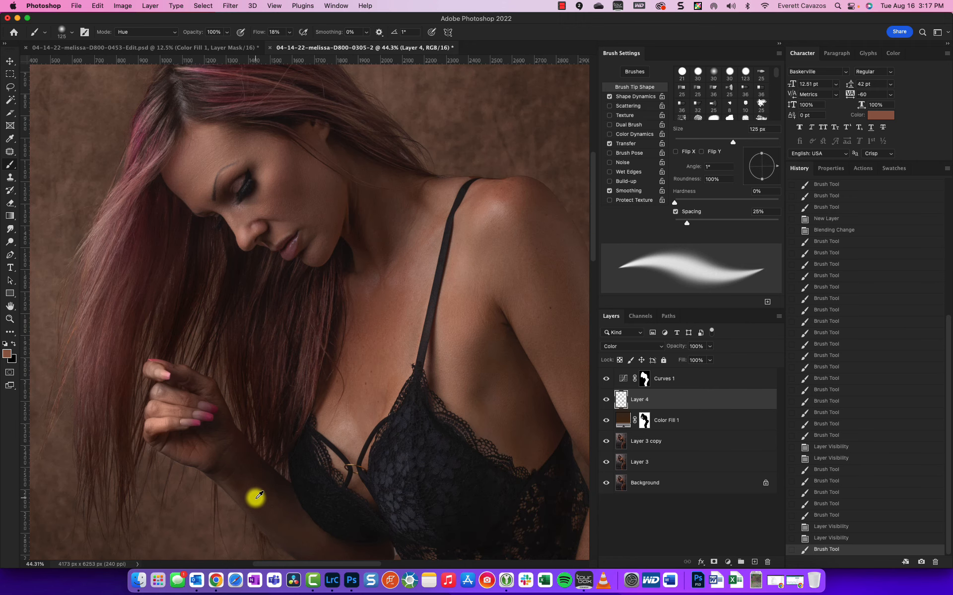
{"action": "left_click_drag", "start_coordinate": [271, 489], "coordinate": [351, 375]}
{"action": "key", "text": "super+z"}
{"action": "scroll", "coordinate": [263, 344], "scroll_direction": "up", "scroll_amount": 3}
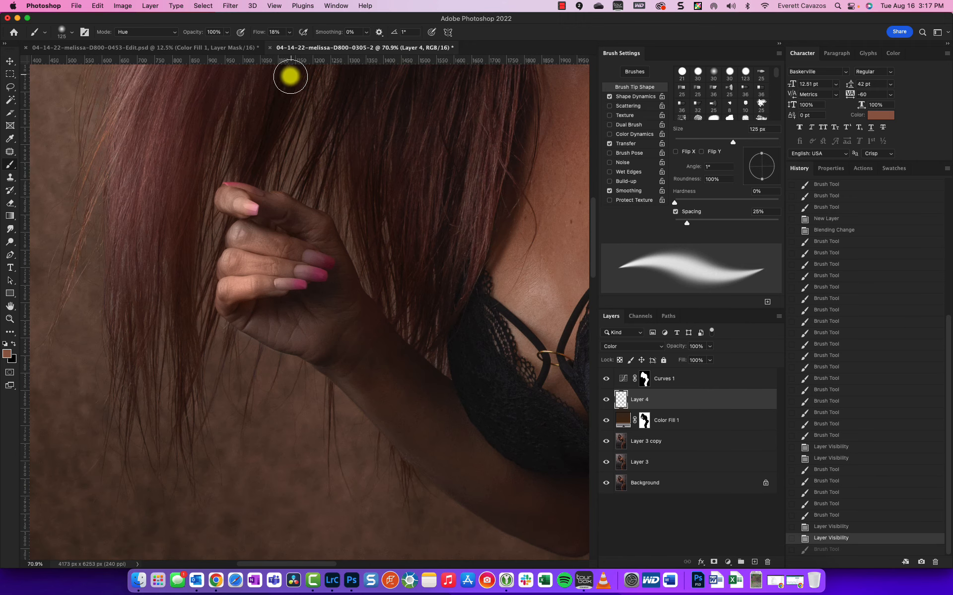
Step: Enlarge the brush to 175 px and paint the sampled chest tone over the raised hand's palm and little finger
{"action": "key", "text": "bracketright"}
{"action": "key", "text": "bracketright"}
{"action": "left_click_drag", "start_coordinate": [310, 332], "coordinate": [218, 299]}
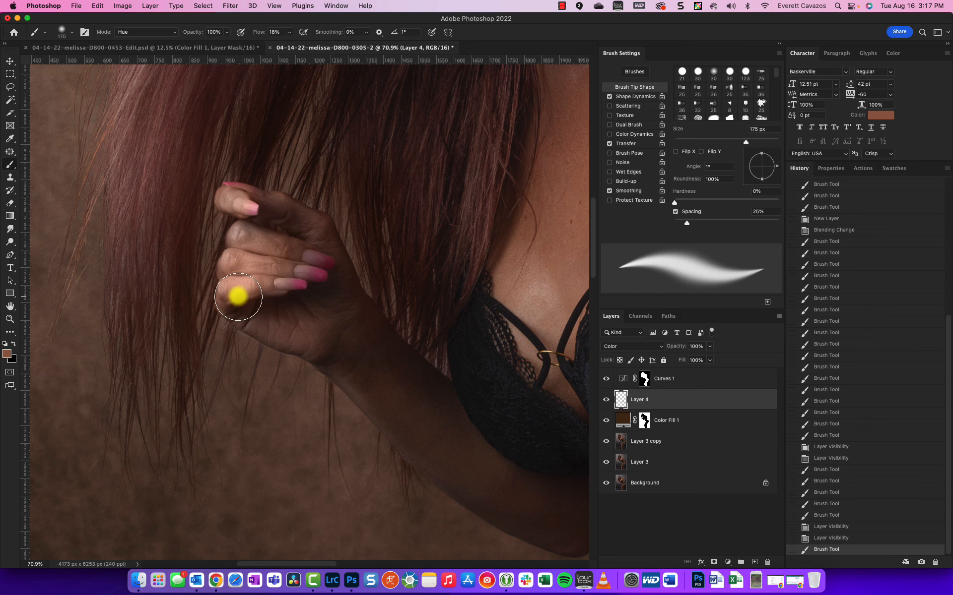
{"action": "left_click", "coordinate": [236, 290]}
{"action": "scroll", "coordinate": [346, 353], "scroll_direction": "down", "scroll_amount": 3}
{"action": "scroll", "coordinate": [346, 353], "scroll_direction": "down", "scroll_amount": 2}
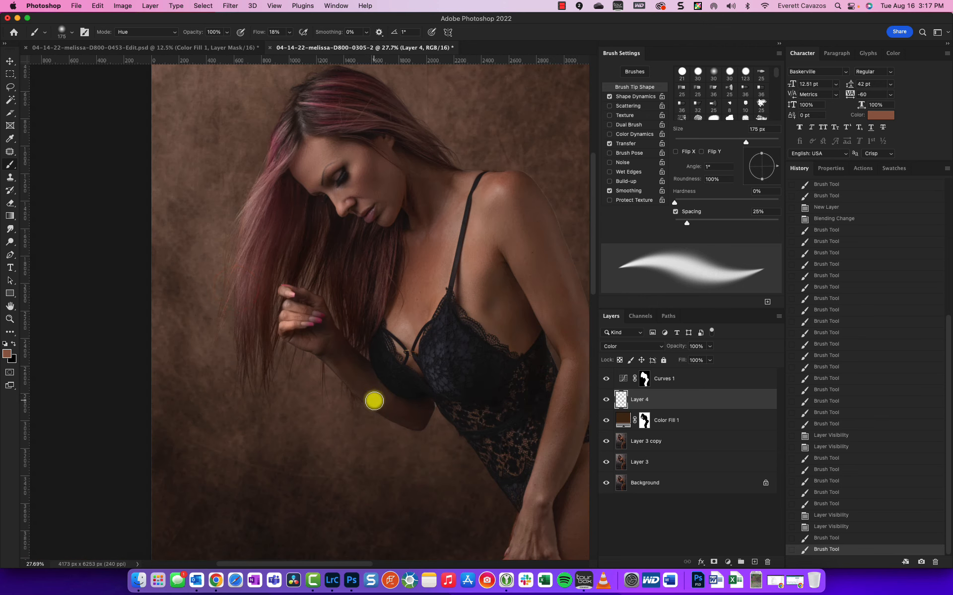
Step: Try painting the chest tone along the raised forearm's lower edge with a 90 px brush
{"action": "left_click_drag", "start_coordinate": [334, 367], "coordinate": [349, 387]}
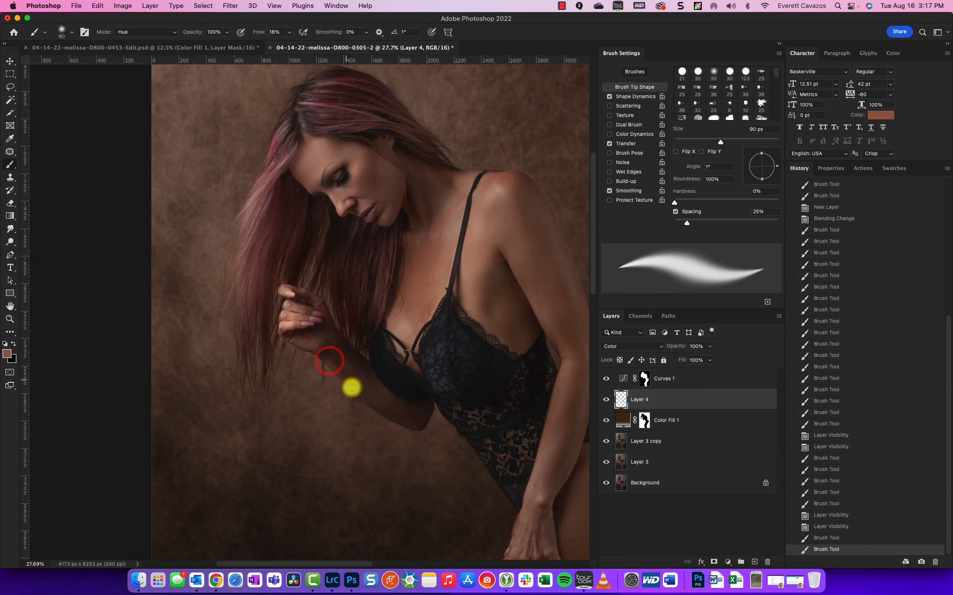
{"action": "key", "text": "super+z"}
{"action": "scroll", "coordinate": [413, 453], "scroll_direction": "down", "scroll_amount": 2}
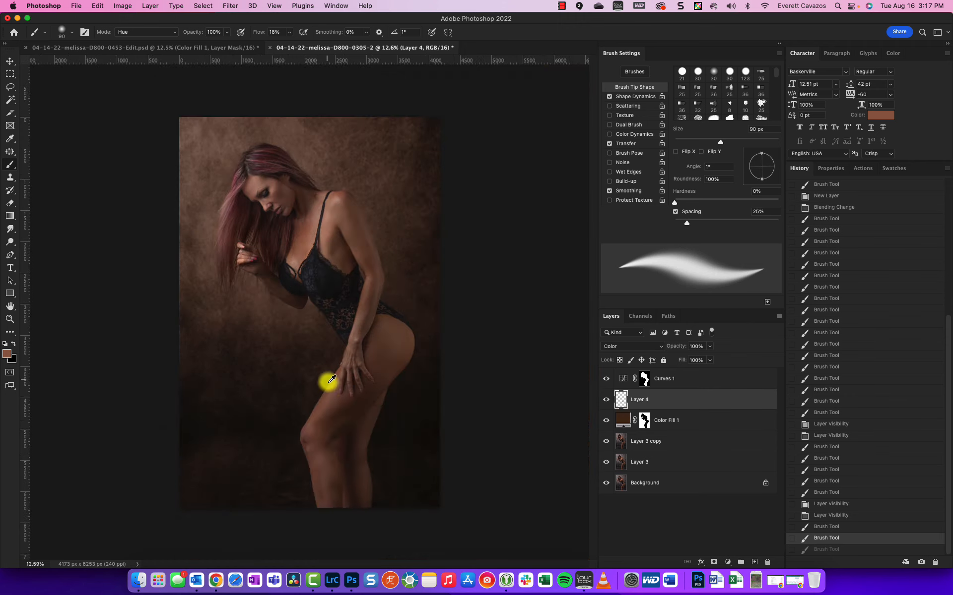
Step: Examine the overall skin color balance in the whole portrait and closer on the upper body
{"action": "scroll", "coordinate": [309, 293], "scroll_direction": "down", "scroll_amount": 2}
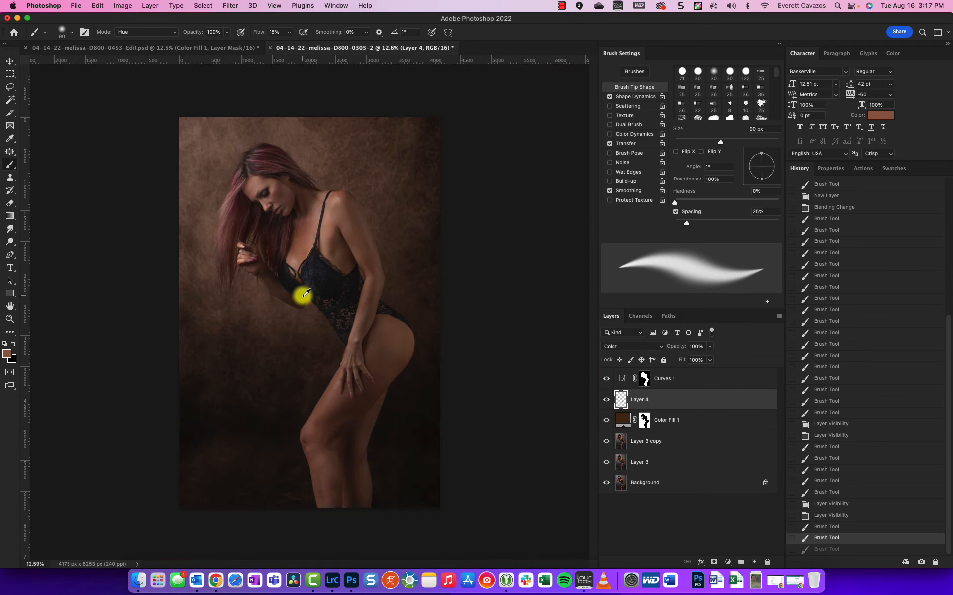
{"action": "scroll", "coordinate": [306, 298], "scroll_direction": "up", "scroll_amount": 2}
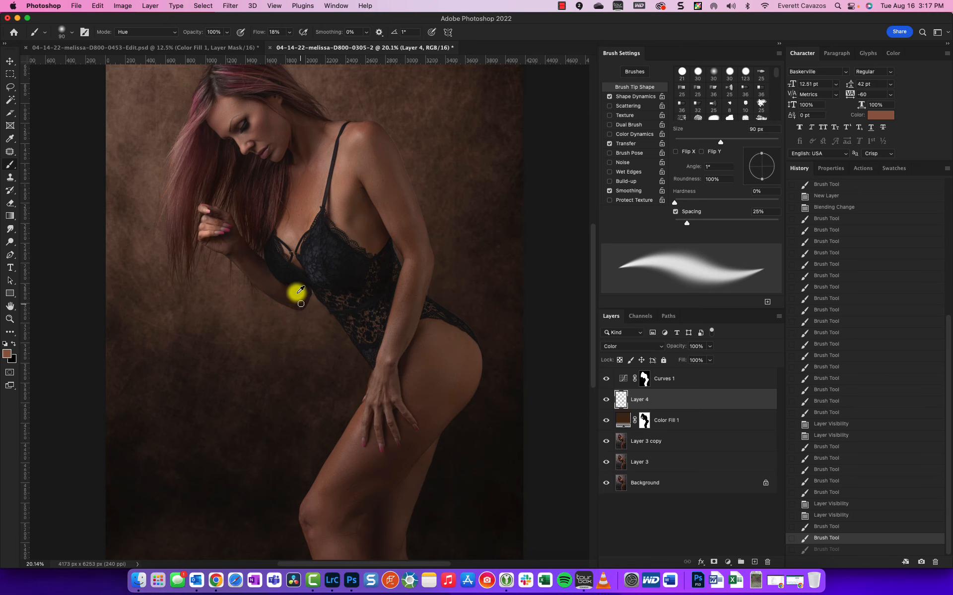
{"action": "scroll", "coordinate": [296, 291], "scroll_direction": "down", "scroll_amount": 2}
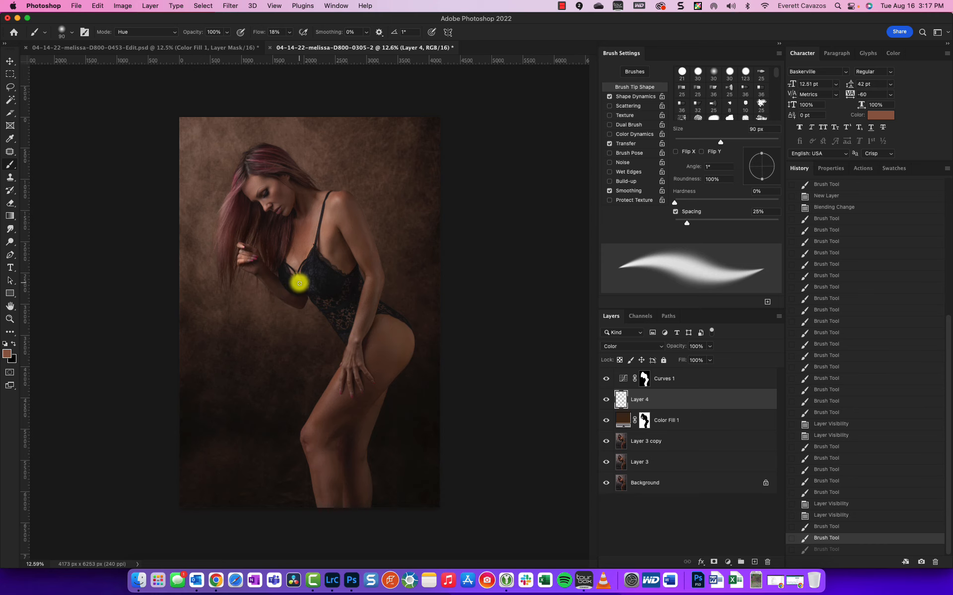
{"action": "scroll", "coordinate": [305, 148], "scroll_direction": "up", "scroll_amount": 5}
{"action": "scroll", "coordinate": [298, 178], "scroll_direction": "down", "scroll_amount": 5}
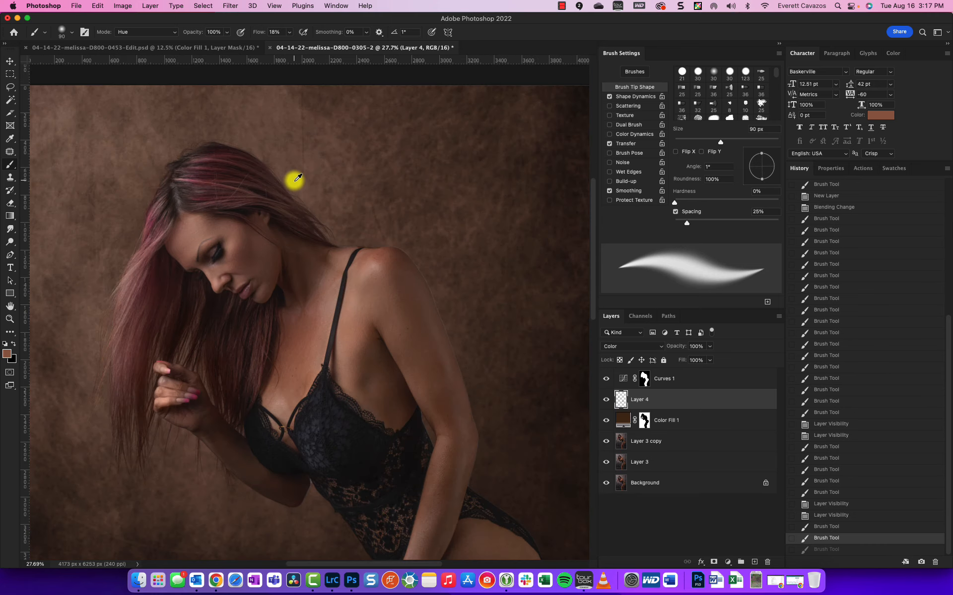
{"action": "scroll", "coordinate": [298, 177], "scroll_direction": "up", "scroll_amount": 2}
{"action": "scroll", "coordinate": [298, 177], "scroll_direction": "down", "scroll_amount": 2}
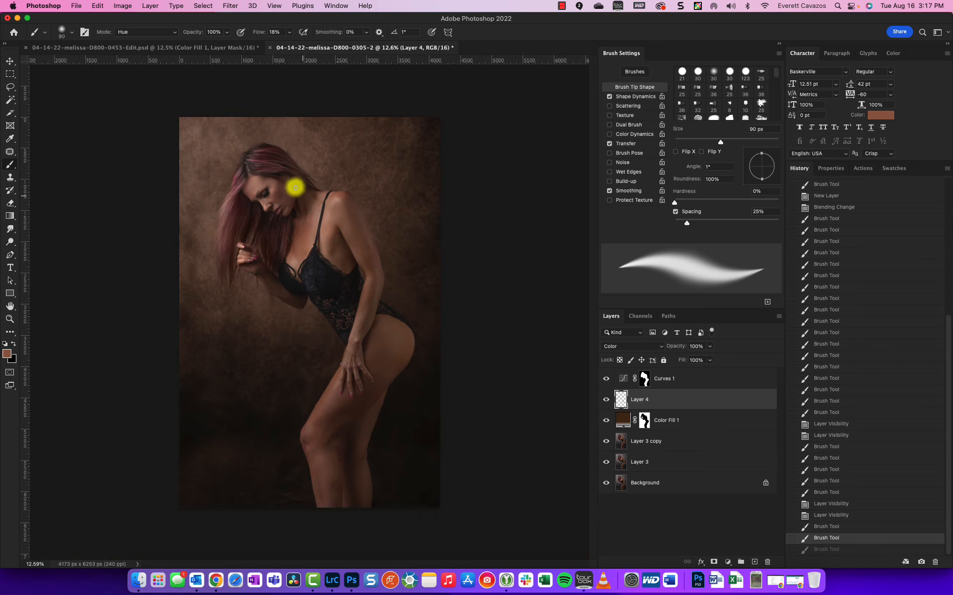
Step: Darken the subject slightly on Curves 1 by setting a midtone point at input 127, output 124
{"action": "left_click", "coordinate": [670, 383]}
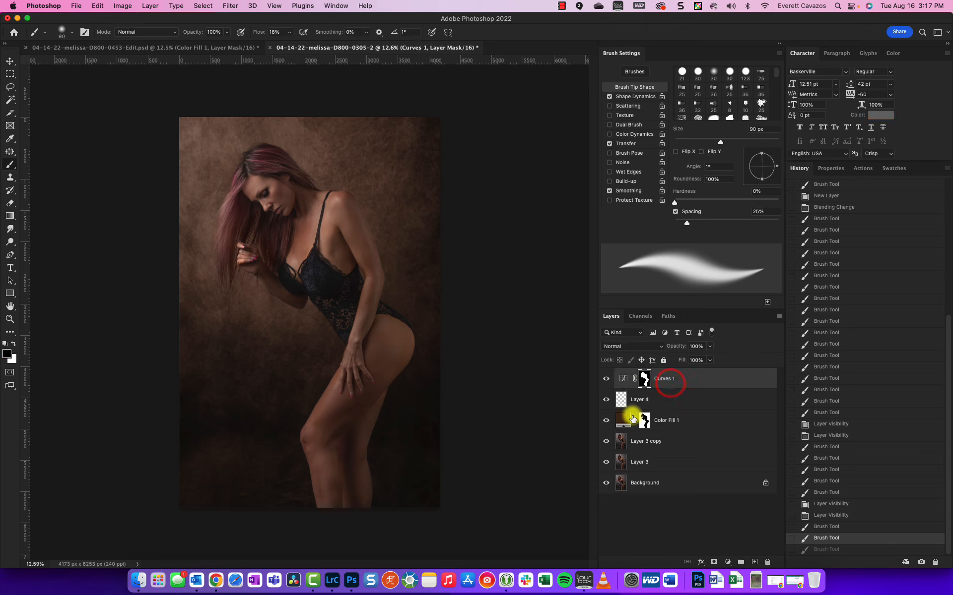
{"action": "left_click", "coordinate": [623, 377]}
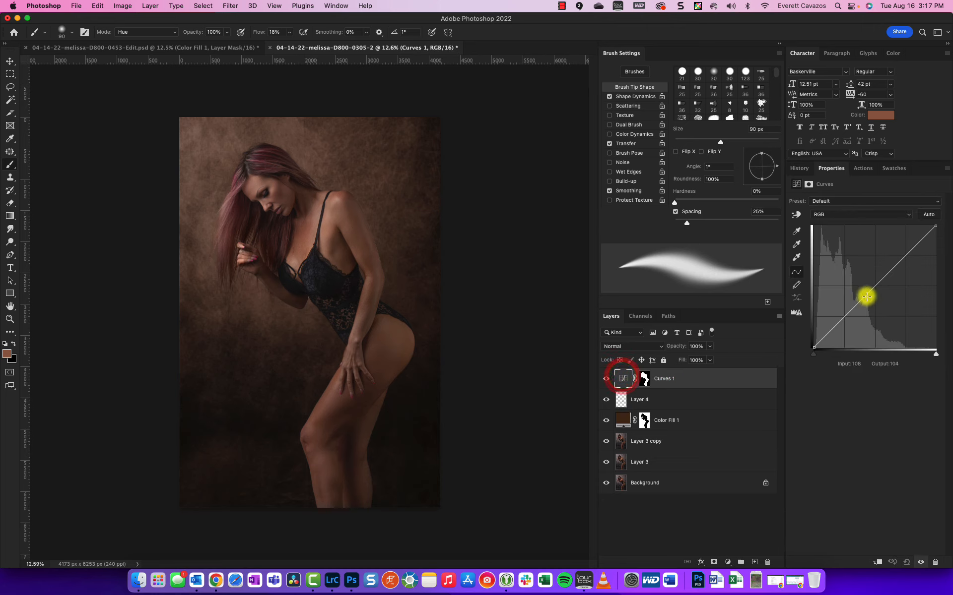
{"action": "left_click_drag", "start_coordinate": [876, 286], "coordinate": [878, 300]}
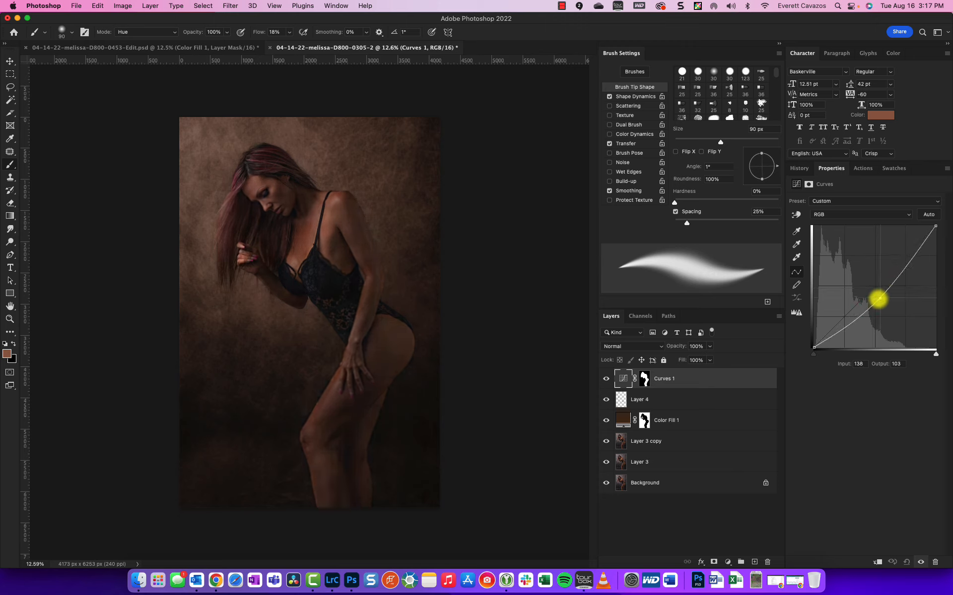
{"action": "left_click_drag", "start_coordinate": [878, 299], "coordinate": [875, 290]}
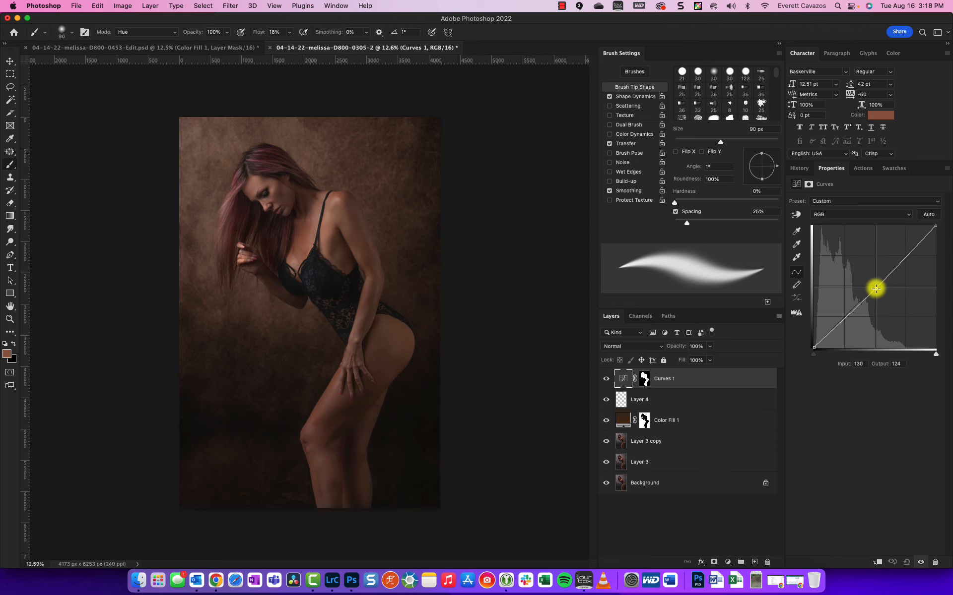
{"action": "left_click_drag", "start_coordinate": [876, 289], "coordinate": [874, 288]}
Step: Compare the portrait with Color Fill 1 hidden and shown, and try a darker midtone curve on Curves 1
{"action": "left_click", "coordinate": [607, 421]}
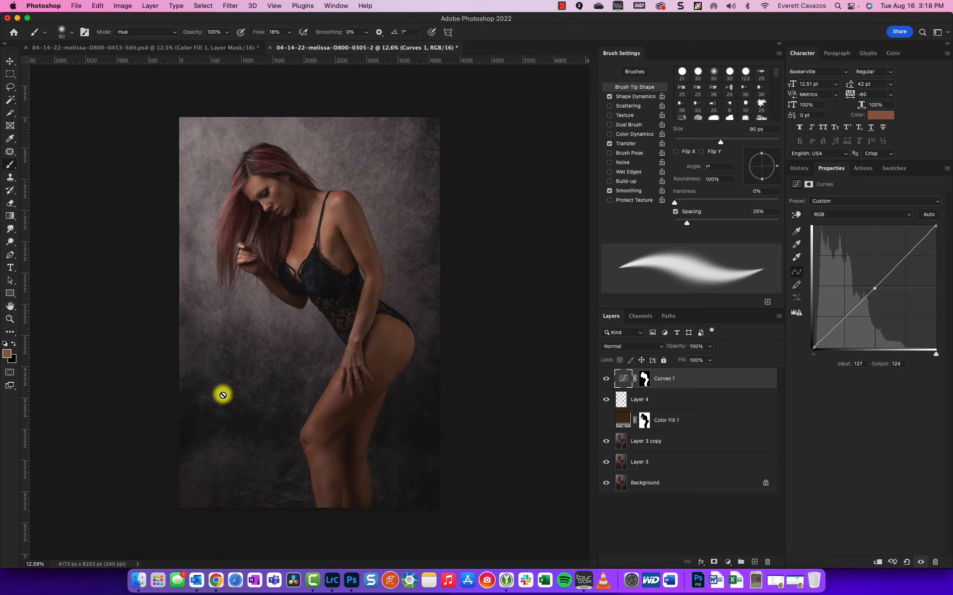
{"action": "left_click", "coordinate": [604, 421]}
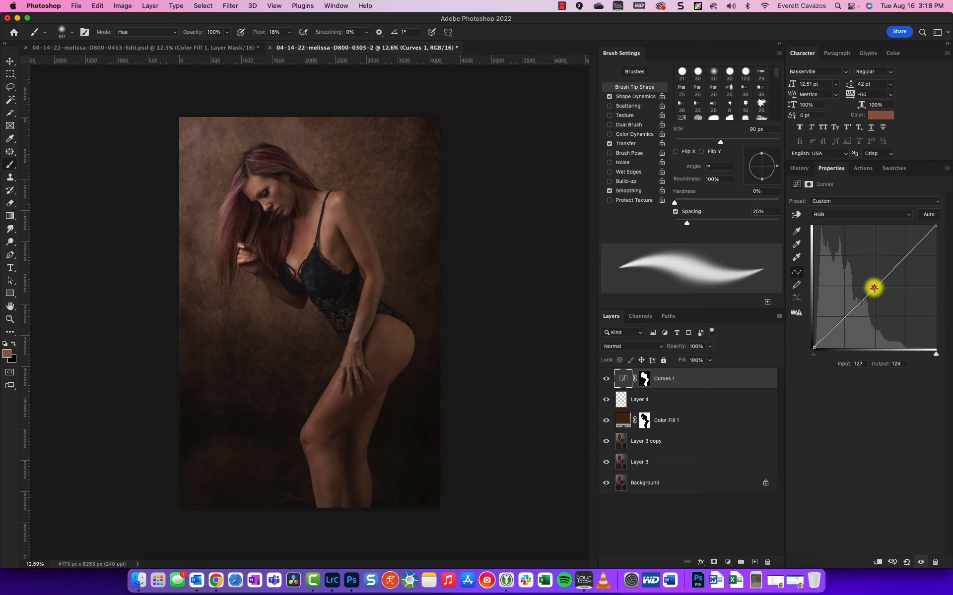
{"action": "left_click_drag", "start_coordinate": [873, 288], "coordinate": [882, 292]}
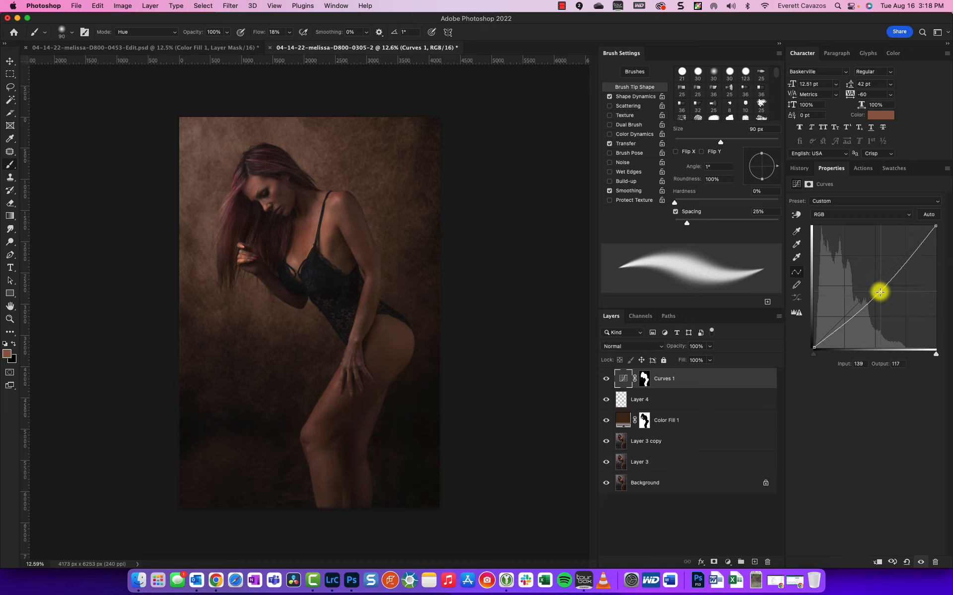
{"action": "left_click_drag", "start_coordinate": [879, 293], "coordinate": [874, 288]}
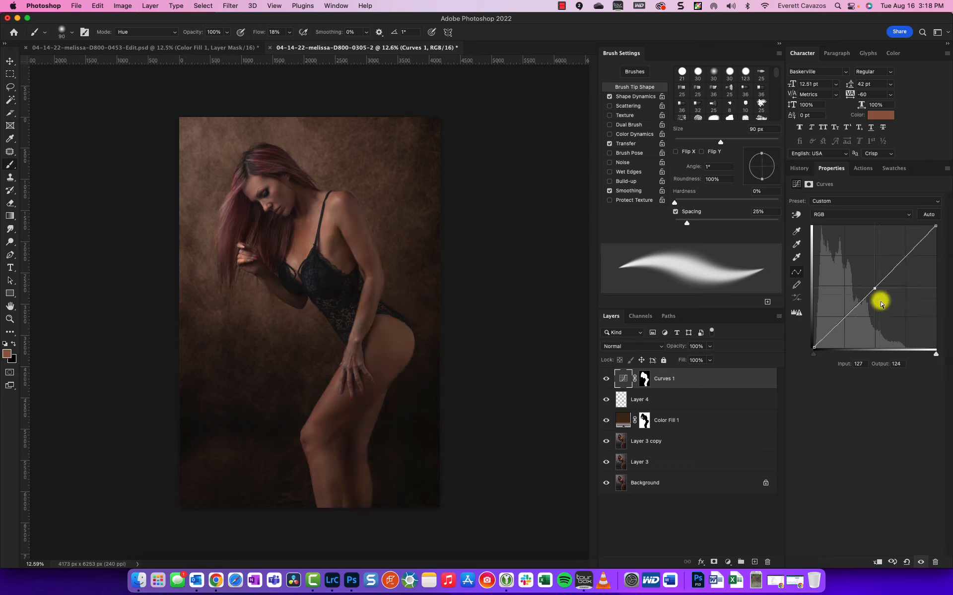
Step: Add a new Curves adjustment layer directly above Color Fill 1
{"action": "left_click", "coordinate": [676, 418]}
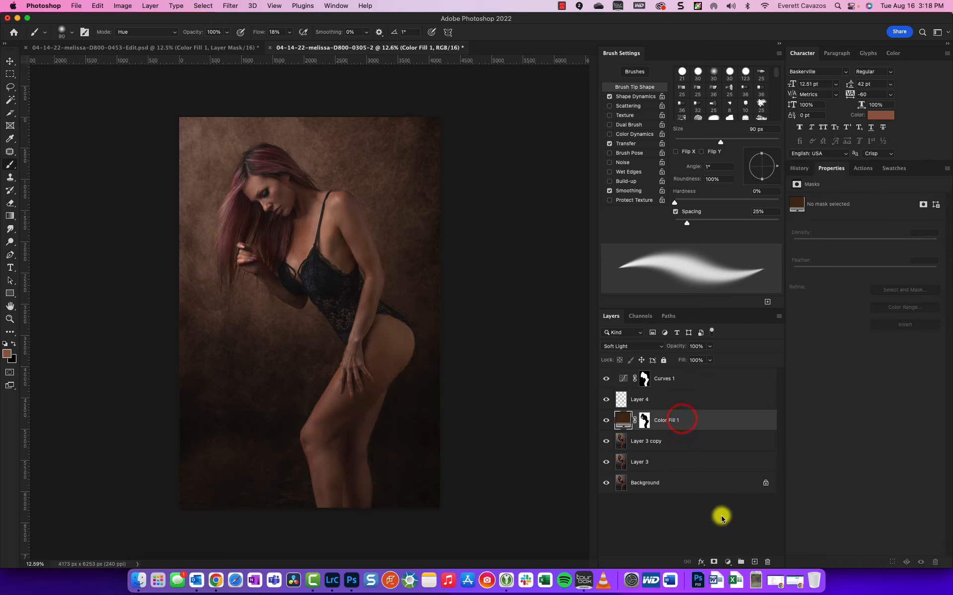
{"action": "left_click", "coordinate": [727, 561]}
{"action": "left_click", "coordinate": [747, 395]}
{"action": "left_click_drag", "start_coordinate": [876, 285], "coordinate": [700, 428]}
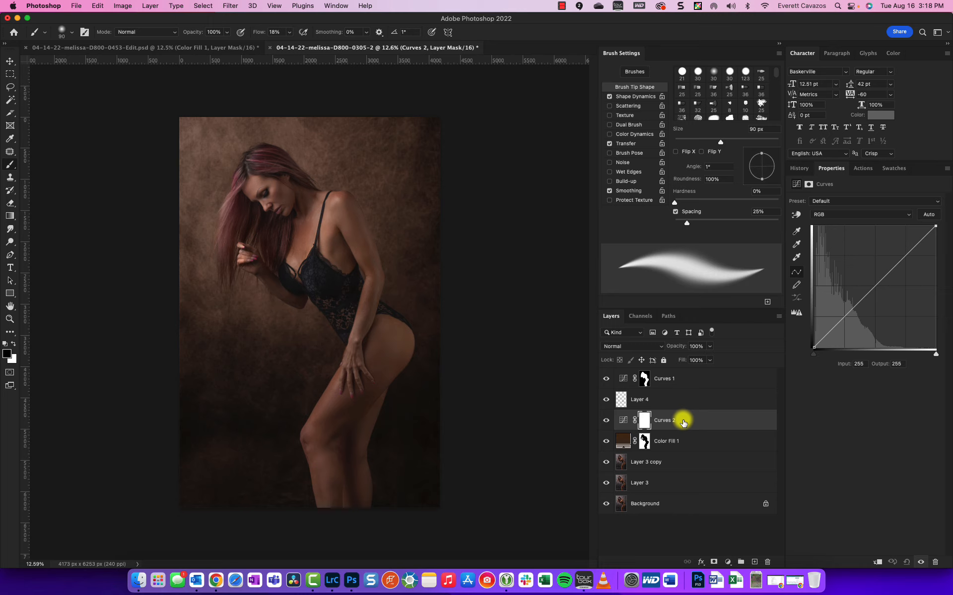
Step: Give Curves 2 an inverted copy of the Curves 1 mask and brighten the background with a point at input 111, output 138
{"action": "left_click_drag", "start_coordinate": [644, 378], "coordinate": [644, 426]}
{"action": "left_click", "coordinate": [645, 424]}
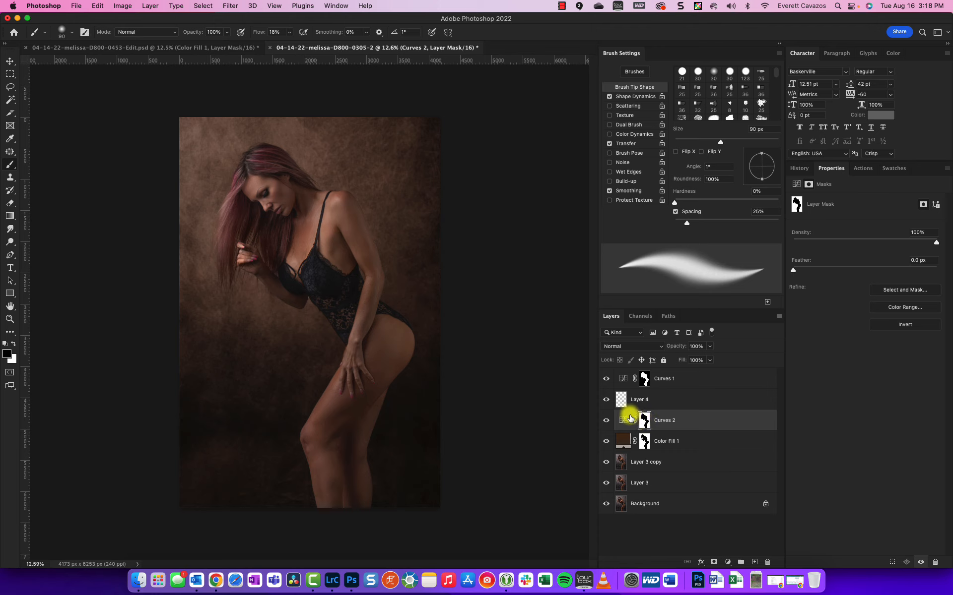
{"action": "left_click", "coordinate": [623, 420]}
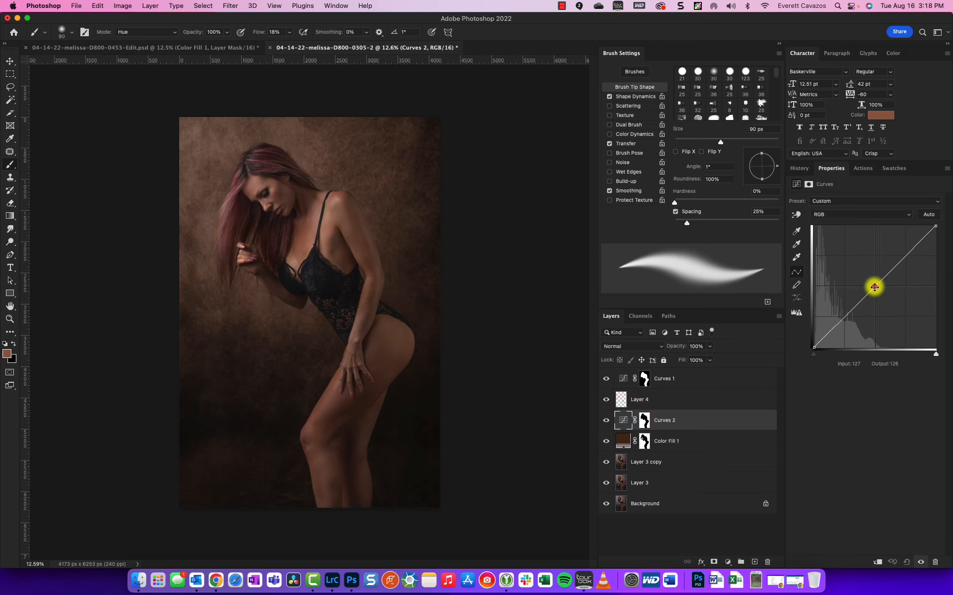
{"action": "left_click_drag", "start_coordinate": [874, 288], "coordinate": [867, 281]}
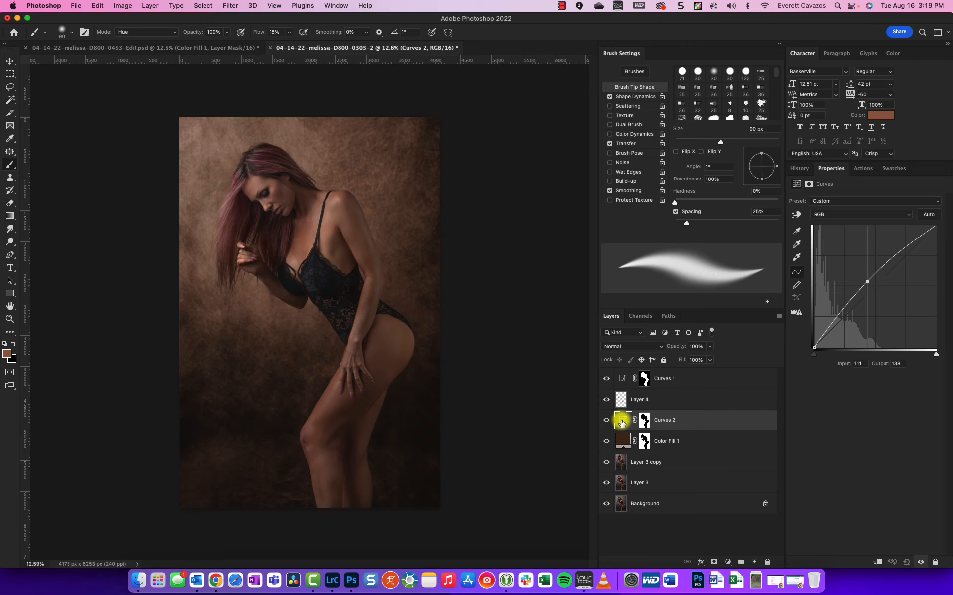
Step: Try darkening the subject on Curves 1 with a midtone point around input 133, output 112, and remove the point from the curve
{"action": "left_click", "coordinate": [620, 378]}
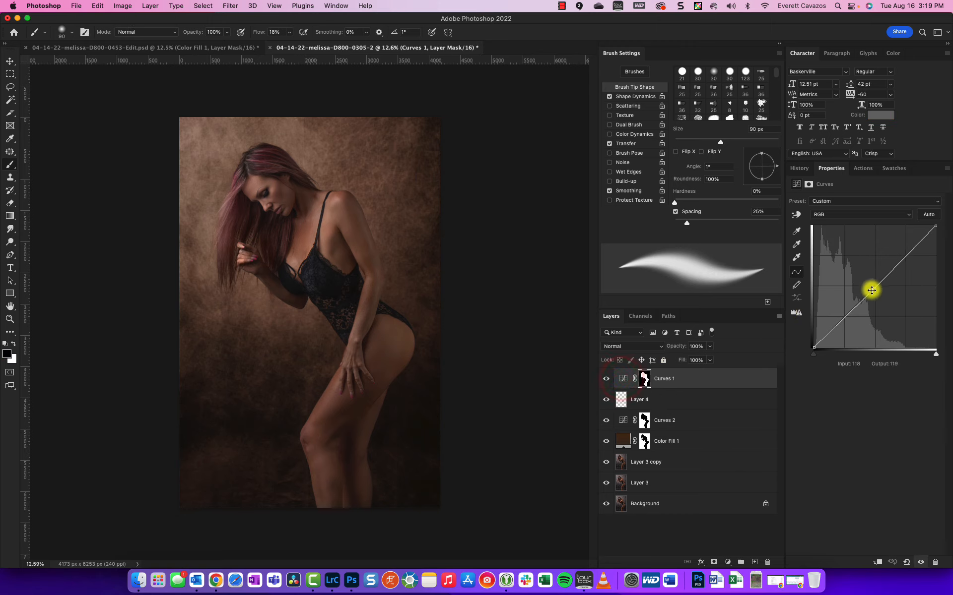
{"action": "left_click_drag", "start_coordinate": [875, 291], "coordinate": [881, 298]}
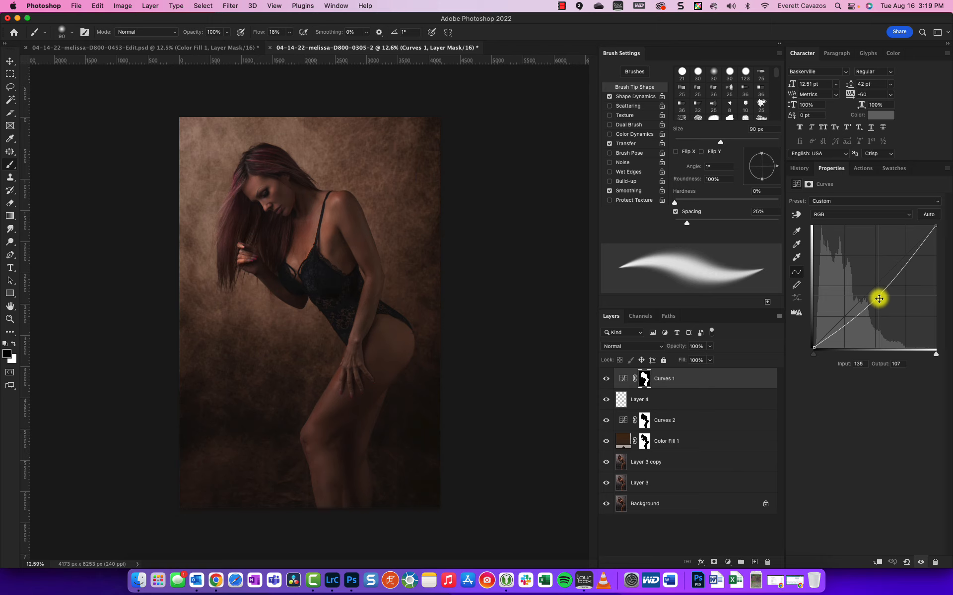
{"action": "left_click_drag", "start_coordinate": [879, 298], "coordinate": [878, 297]}
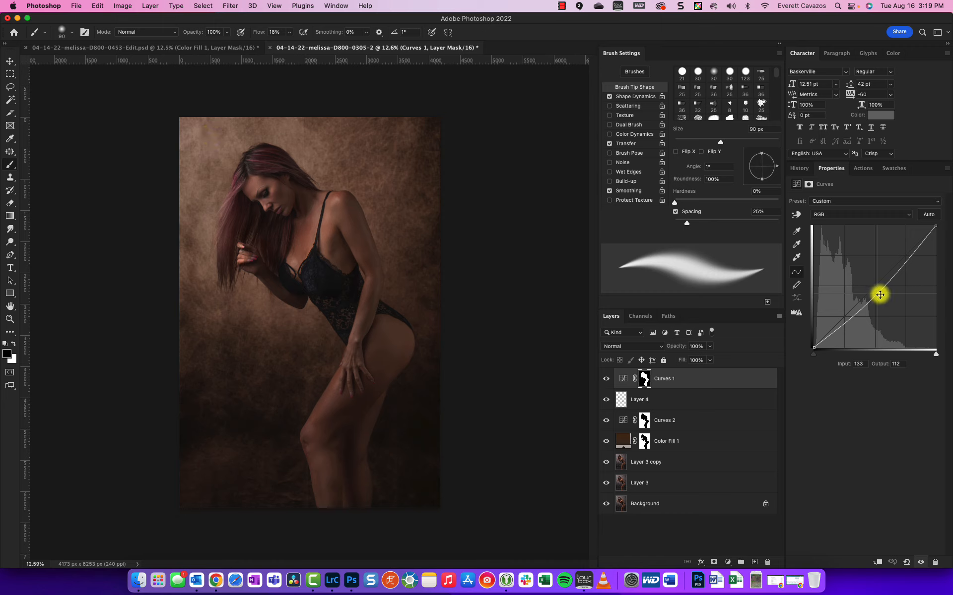
{"action": "left_click_drag", "start_coordinate": [876, 296], "coordinate": [776, 334]}
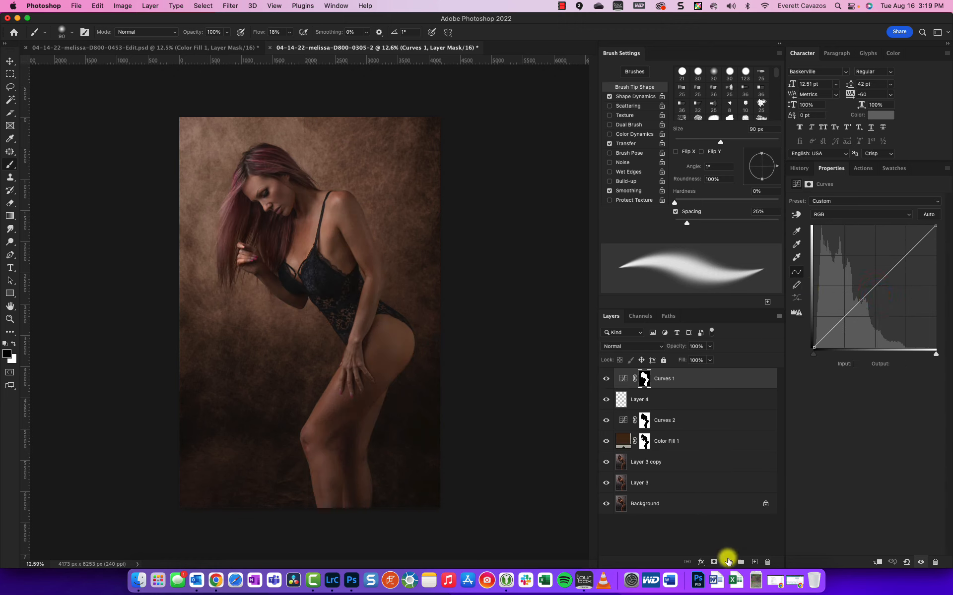
Step: Add another Curves adjustment layer above Curves 1
{"action": "left_click", "coordinate": [728, 562]}
{"action": "left_click", "coordinate": [748, 397]}
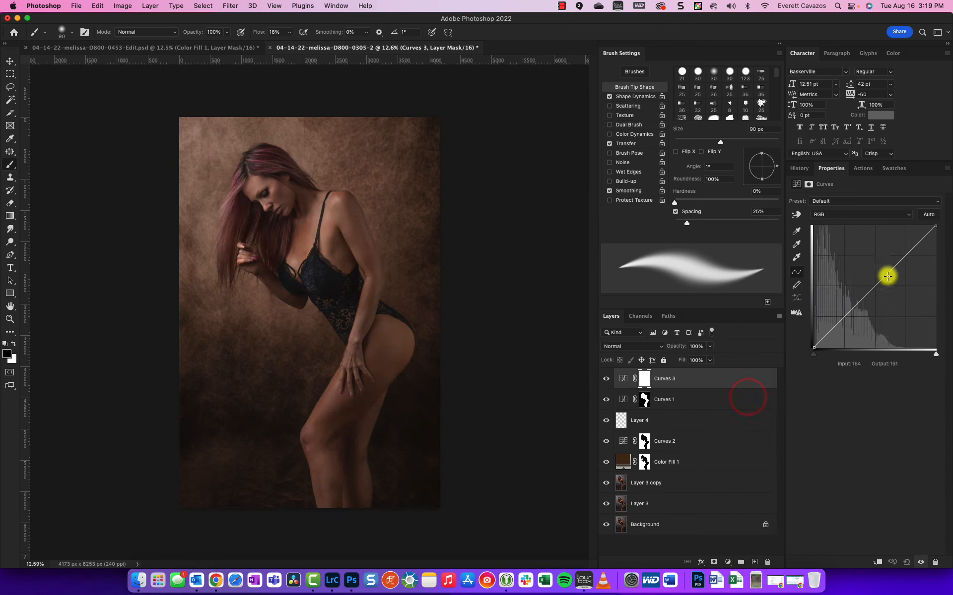
Step: Darken the whole image on Curves 3 with a midtone point at input 139, output 116
{"action": "left_click_drag", "start_coordinate": [878, 286], "coordinate": [883, 297]}
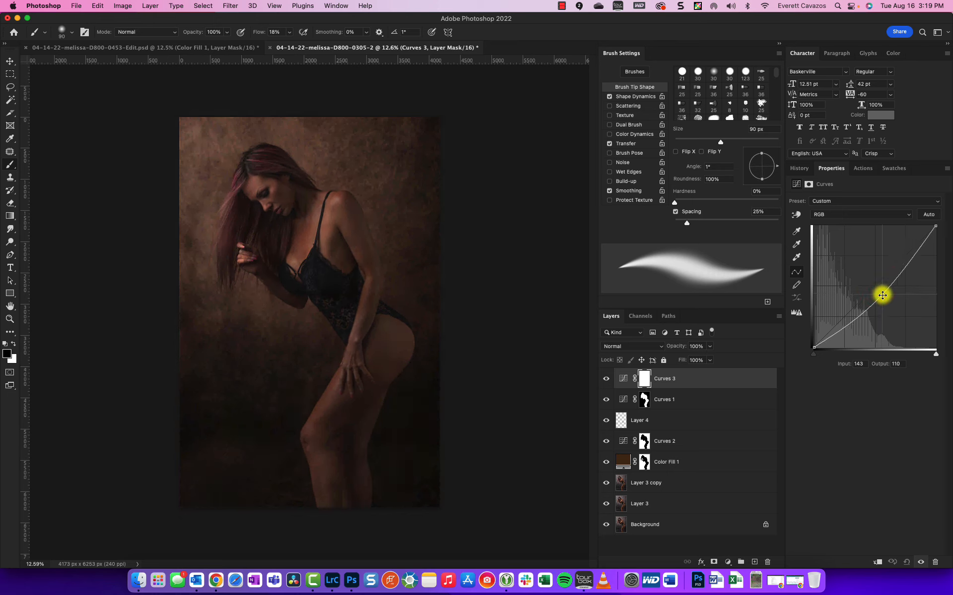
{"action": "left_click_drag", "start_coordinate": [880, 295], "coordinate": [880, 292]}
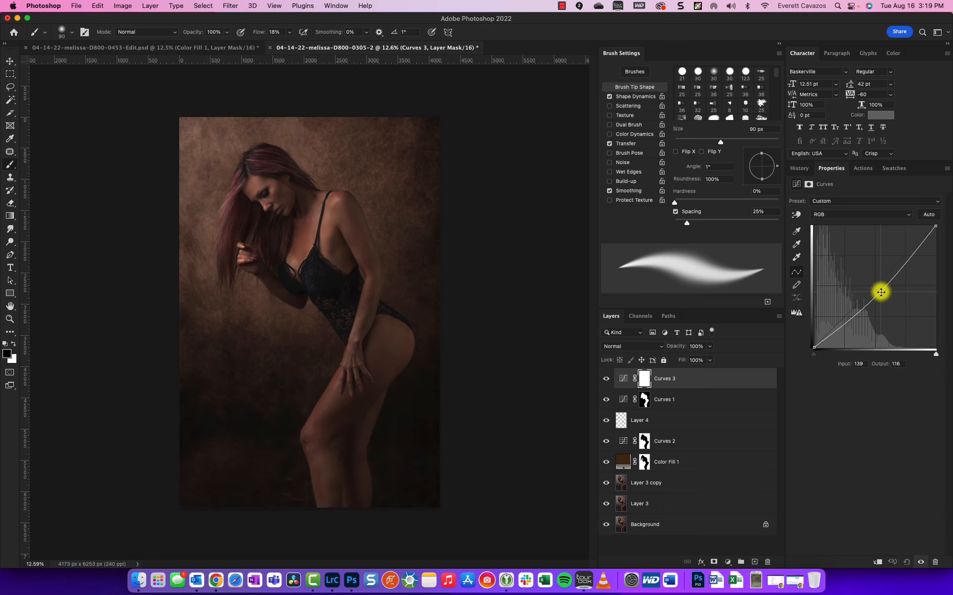
Step: Lower the Brush flow to 13% and paint black on the Curves 3 mask over the forehead with a large soft brush
{"action": "right_click", "coordinate": [10, 164]}
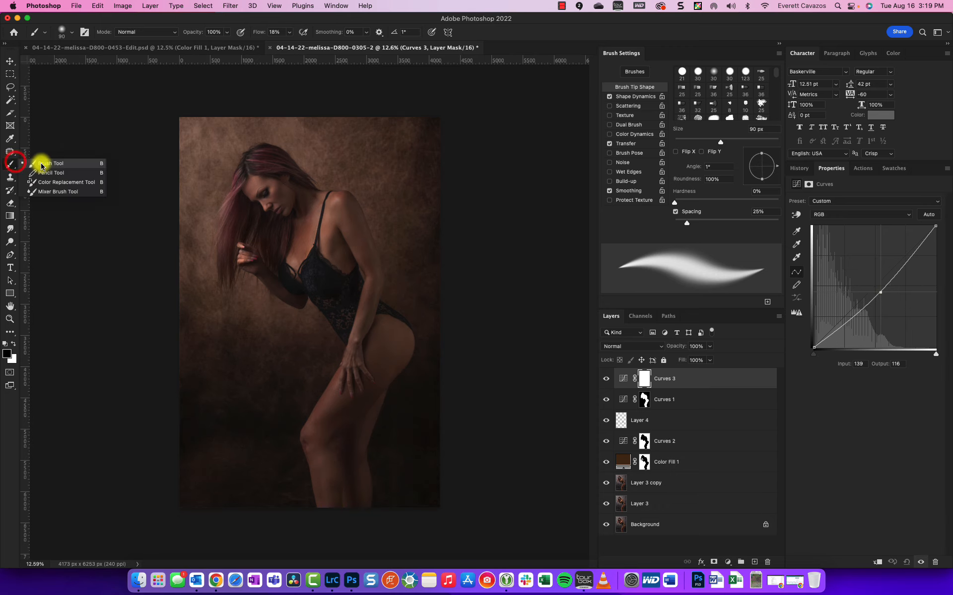
{"action": "left_click_drag", "start_coordinate": [263, 30], "coordinate": [255, 33]}
{"action": "scroll", "coordinate": [223, 191], "scroll_direction": "up", "scroll_amount": 3}
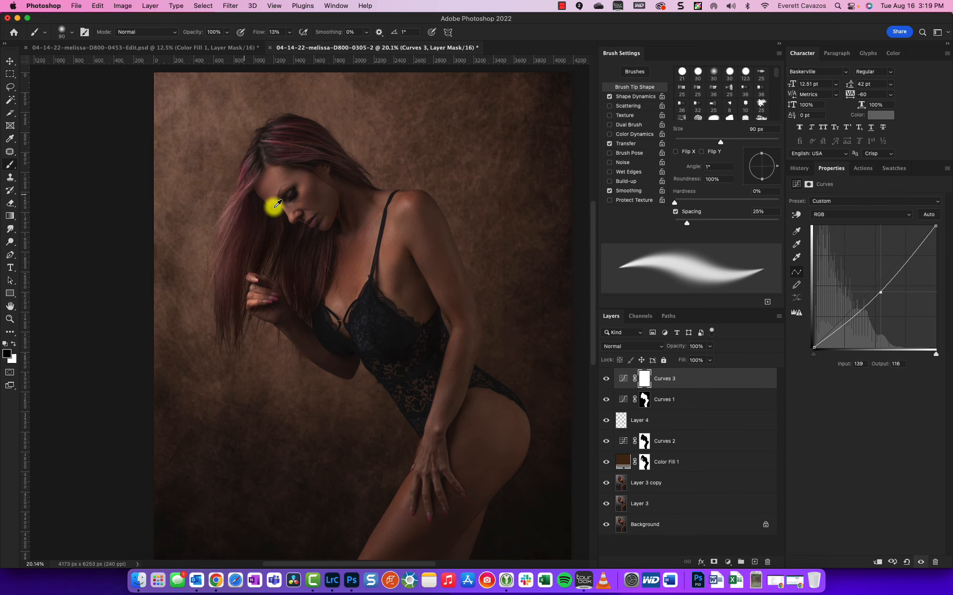
{"action": "scroll", "coordinate": [275, 218], "scroll_direction": "up", "scroll_amount": 3}
{"action": "key", "text": "]"}
{"action": "key", "text": "]"}
{"action": "key", "text": "]"}
{"action": "key", "text": "]"}
{"action": "key", "text": "]"}
{"action": "key", "text": "]"}
{"action": "key", "text": "]"}
{"action": "key", "text": "]"}
{"action": "key", "text": "]"}
{"action": "key", "text": "]"}
{"action": "key", "text": "]"}
{"action": "key", "text": "]"}
{"action": "key", "text": "]"}
{"action": "key", "text": "]"}
{"action": "key", "text": "]"}
{"action": "key", "text": "]"}
{"action": "key", "text": "]"}
{"action": "key", "text": "]"}
{"action": "key", "text": "]"}
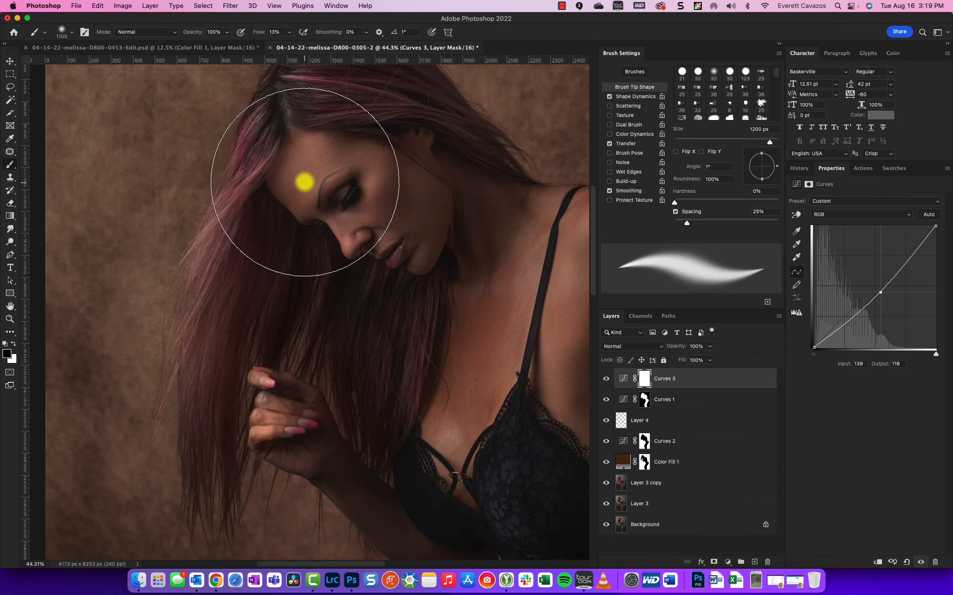
{"action": "key", "text": "["}
{"action": "key", "text": "["}
{"action": "key", "text": "["}
{"action": "key", "text": "["}
{"action": "key", "text": "["}
{"action": "key", "text": "["}
{"action": "left_click_drag", "start_coordinate": [300, 169], "coordinate": [299, 183]}
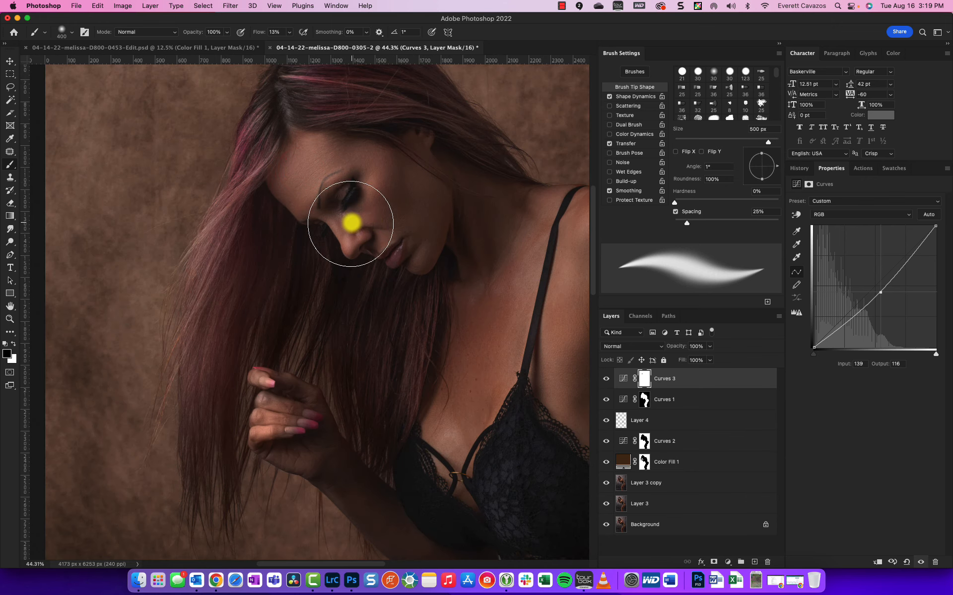
Step: Mask out the darkening from the nose across the eye to the upper cheek with a soft 200 px brush
{"action": "key", "text": "["}
{"action": "key", "text": "["}
{"action": "key", "text": "["}
{"action": "mouse_move", "coordinate": [343, 219]}
{"action": "left_mouse_down"}
{"action": "mouse_move", "coordinate": [347, 228]}
{"action": "mouse_move", "coordinate": [365, 183]}
{"action": "left_mouse_up"}
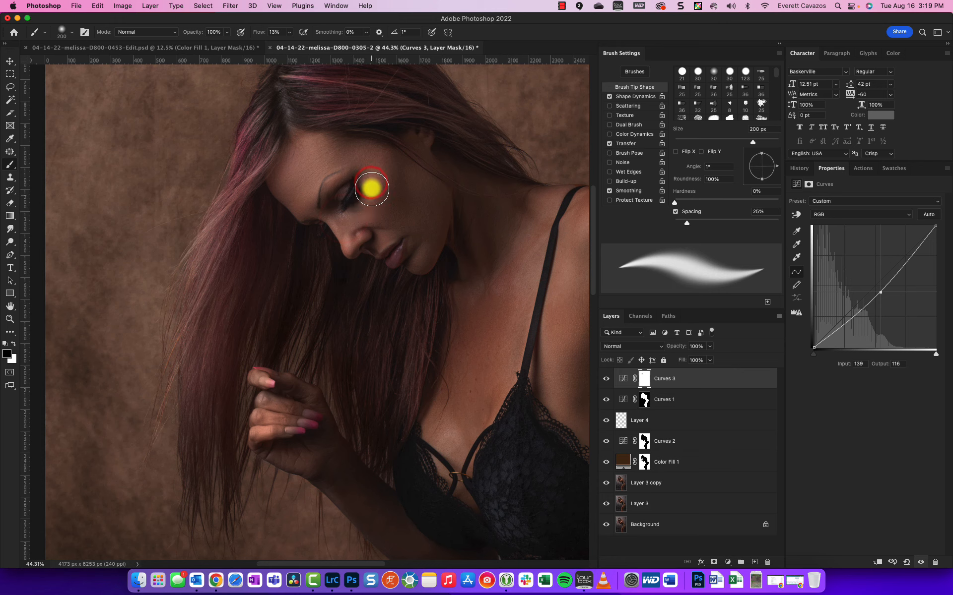
Step: Paint black on the Curves 3 mask over the lips with the soft brush reduced to 20 px
{"action": "key", "text": "]"}
{"action": "key", "text": "["}
{"action": "key", "text": "["}
{"action": "key", "text": "["}
{"action": "key", "text": "["}
{"action": "key", "text": "["}
{"action": "key", "text": "["}
{"action": "key", "text": "["}
{"action": "key", "text": "["}
{"action": "key", "text": "["}
{"action": "key", "text": "["}
{"action": "key", "text": "["}
{"action": "key", "text": "["}
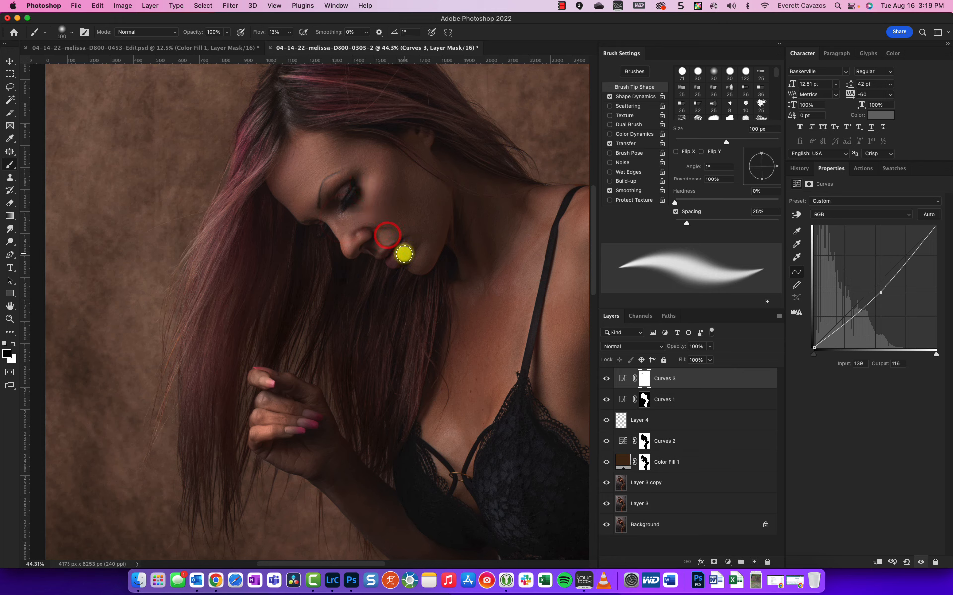
{"action": "key", "text": "["}
{"action": "key", "text": "["}
{"action": "left_click_drag", "start_coordinate": [398, 245], "coordinate": [391, 257]}
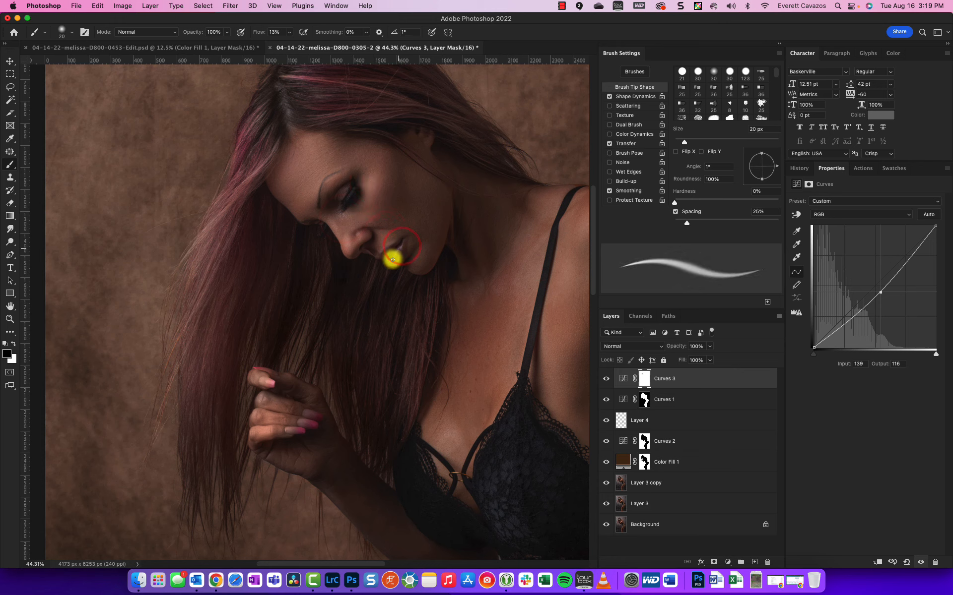
Step: Mask out the Curves 3 darkening on the chest above the lace neckline with a soft 150 px brush
{"action": "key", "text": "]"}
{"action": "key", "text": "]"}
{"action": "key", "text": "]"}
{"action": "key", "text": "]"}
{"action": "key", "text": "]"}
{"action": "key", "text": "]"}
{"action": "key", "text": "]"}
{"action": "key", "text": "]"}
{"action": "key", "text": "]"}
{"action": "key", "text": "]"}
{"action": "key", "text": "]"}
{"action": "key", "text": "]"}
{"action": "key", "text": "]"}
{"action": "key", "text": "]"}
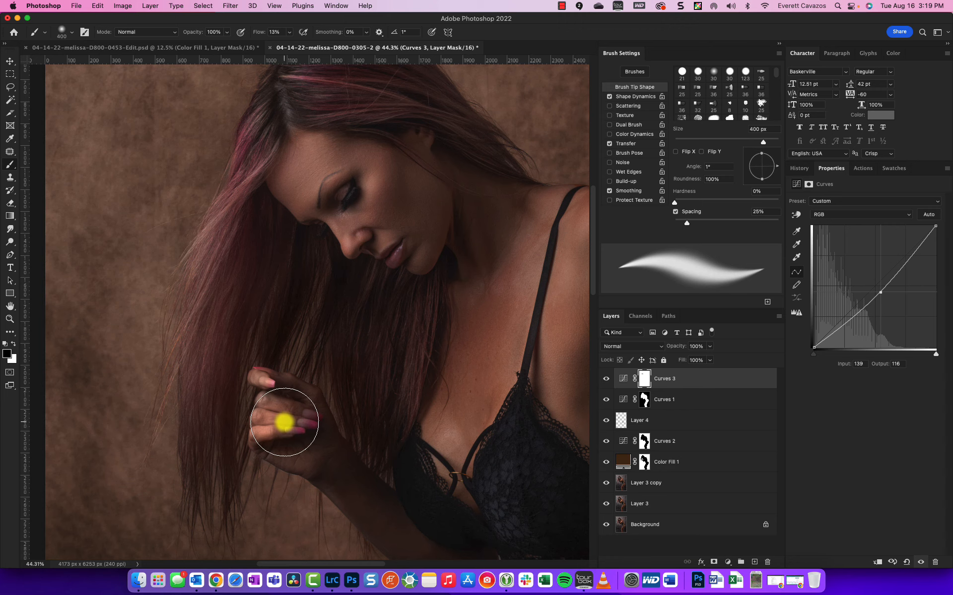
{"action": "key", "text": "]"}
{"action": "key", "text": "]"}
{"action": "key", "text": "]"}
{"action": "key", "text": "["}
{"action": "key", "text": "["}
{"action": "key", "text": "["}
{"action": "key", "text": "["}
{"action": "key", "text": "["}
{"action": "key", "text": "["}
{"action": "key", "text": "["}
{"action": "left_click", "coordinate": [445, 434]}
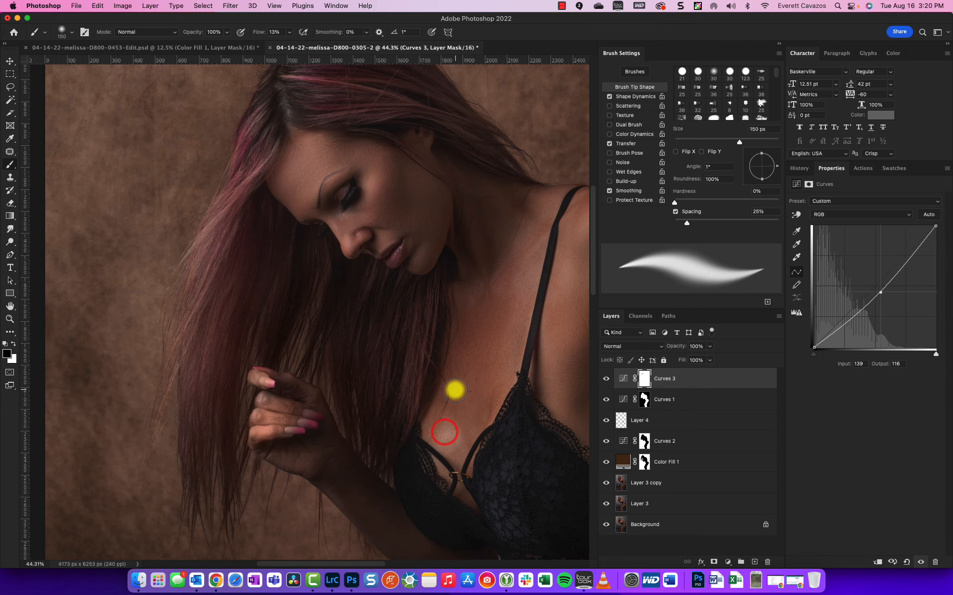
Step: Make white the foreground color and reduce the brush size to 70 px for the Curves 3 layer mask
{"action": "key", "text": "x"}
{"action": "scroll", "coordinate": [458, 336], "scroll_direction": "down", "scroll_amount": 3}
{"action": "scroll", "coordinate": [449, 340], "scroll_direction": "down", "scroll_amount": 5}
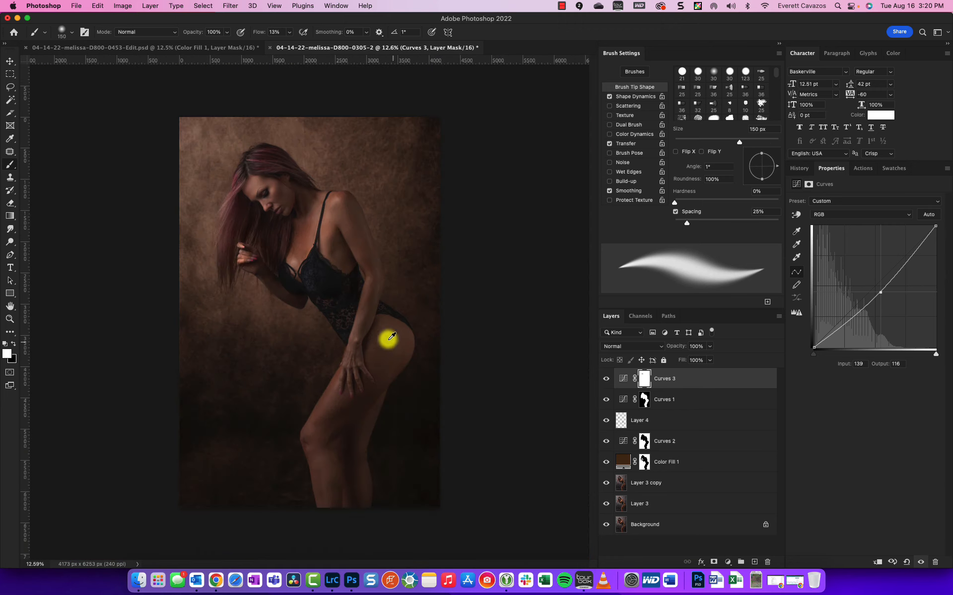
{"action": "key", "text": "]"}
{"action": "mouse_move", "coordinate": [339, 200]}
{"action": "left_mouse_down"}
{"action": "mouse_move", "coordinate": [342, 223]}
{"action": "mouse_move", "coordinate": [337, 199]}
{"action": "mouse_move", "coordinate": [331, 215]}
{"action": "mouse_move", "coordinate": [359, 216]}
{"action": "mouse_move", "coordinate": [374, 257]}
{"action": "left_mouse_up"}
{"action": "key", "text": "["}
{"action": "key", "text": "["}
{"action": "key", "text": "["}
{"action": "key", "text": "["}
{"action": "key", "text": "["}
{"action": "key", "text": "["}
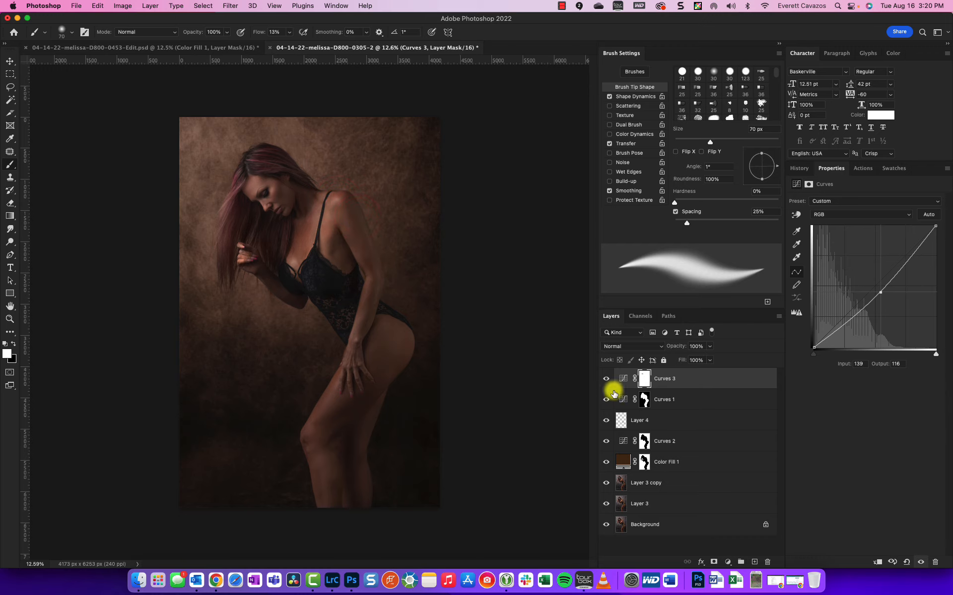
Step: Make Layer 3 copy the active layer and fit its full extent in the document window
{"action": "key", "text": "super+plus"}
{"action": "left_click", "coordinate": [621, 484]}
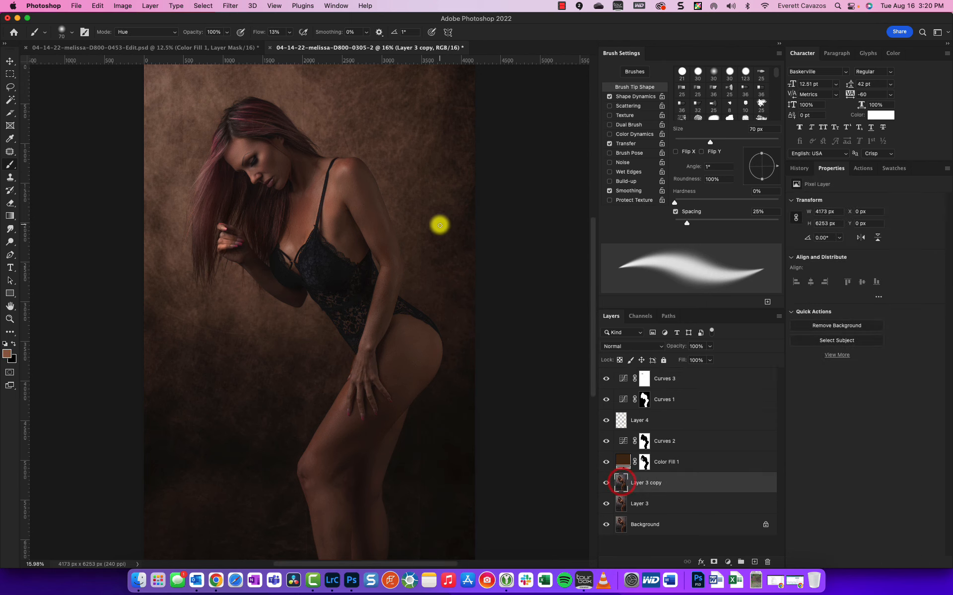
{"action": "left_click_drag", "start_coordinate": [368, 181], "coordinate": [389, 245]}
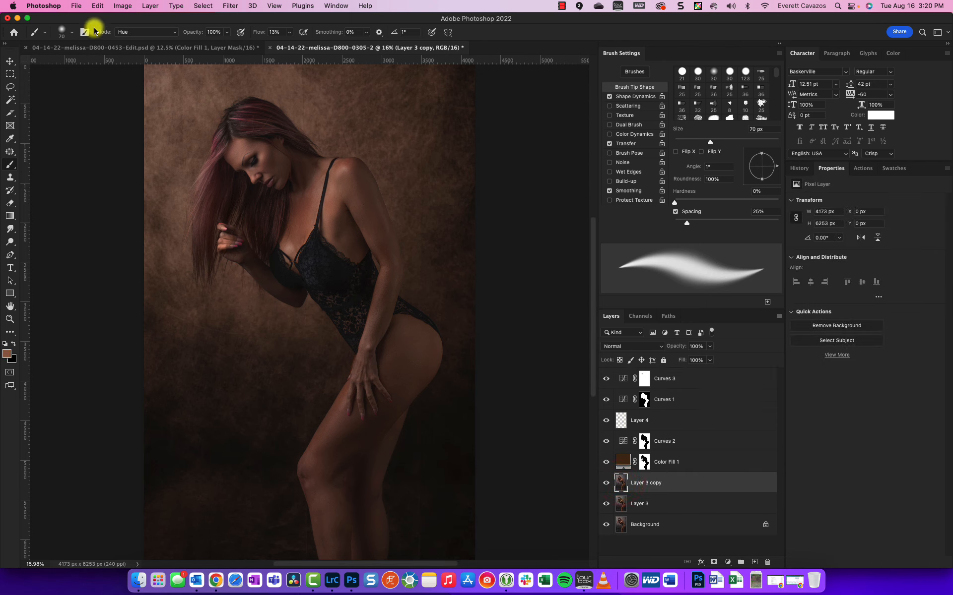
Step: Reduce the brush size to 60 px and switch the screen mode to Full Screen Mode With Menu Bar
{"action": "left_click", "coordinate": [27, 17]}
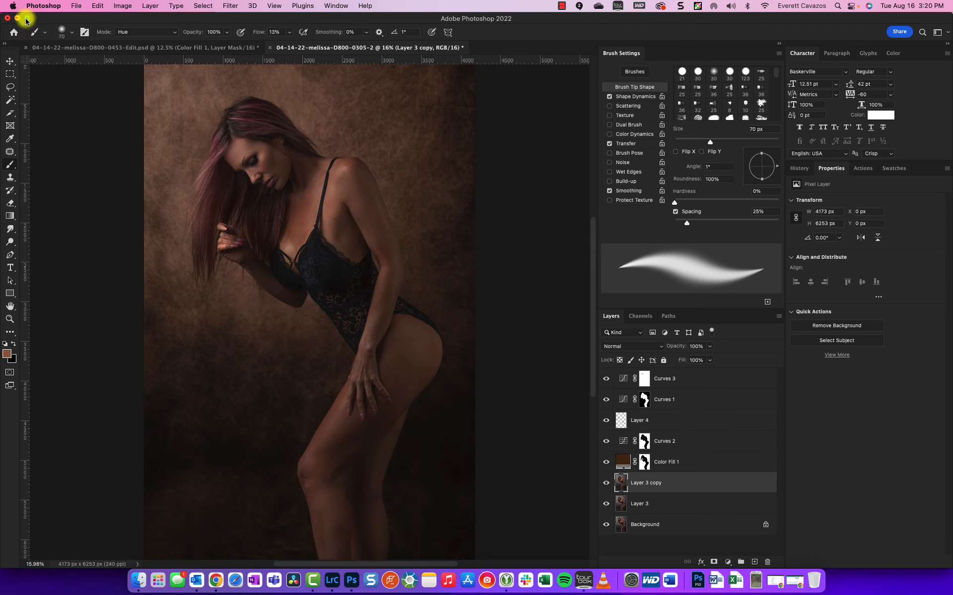
{"action": "key", "text": "bracketleft"}
{"action": "left_click", "coordinate": [338, 5]}
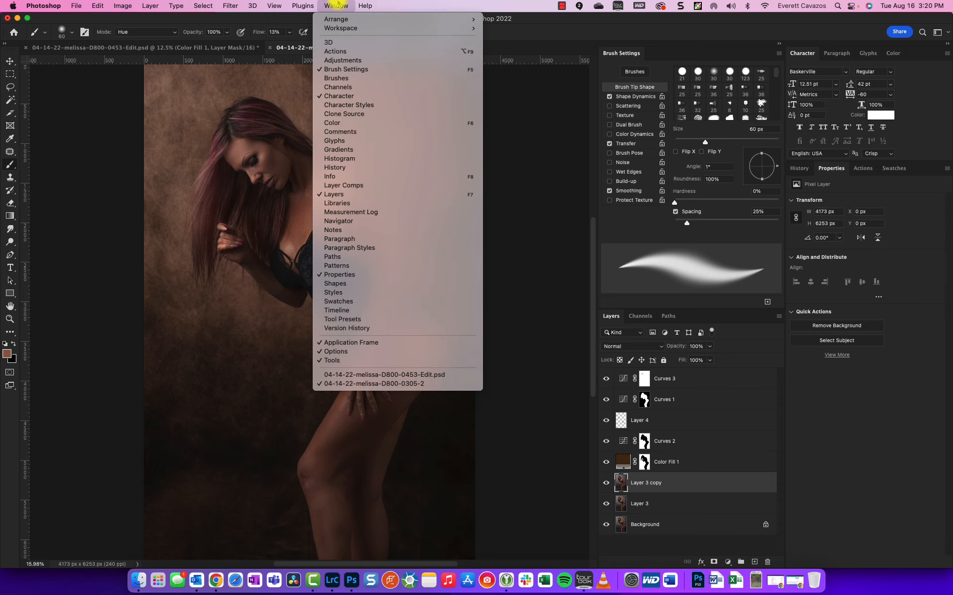
{"action": "left_click", "coordinate": [337, 5]}
{"action": "left_click", "coordinate": [273, 5]}
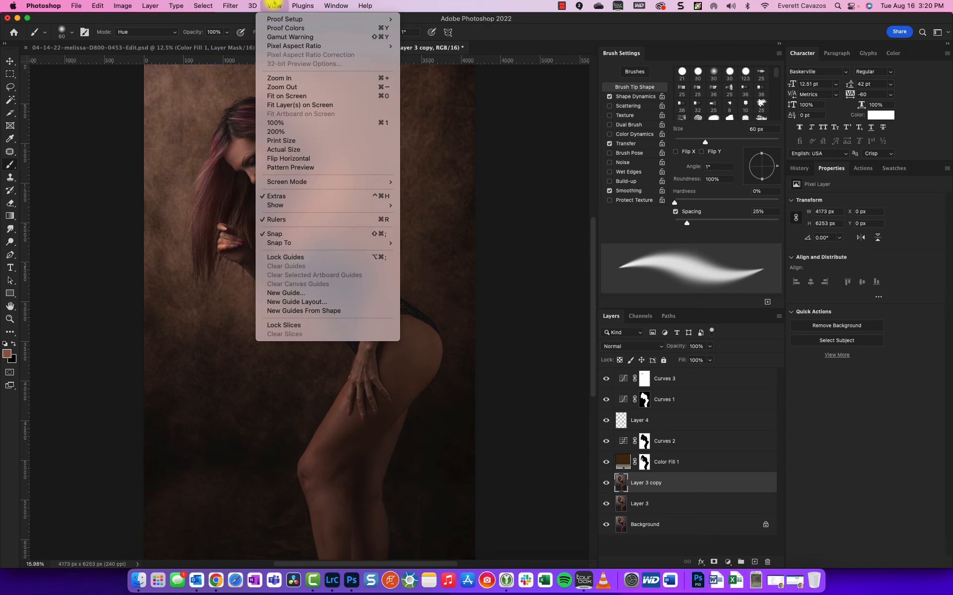
{"action": "mouse_move", "coordinate": [313, 182]}
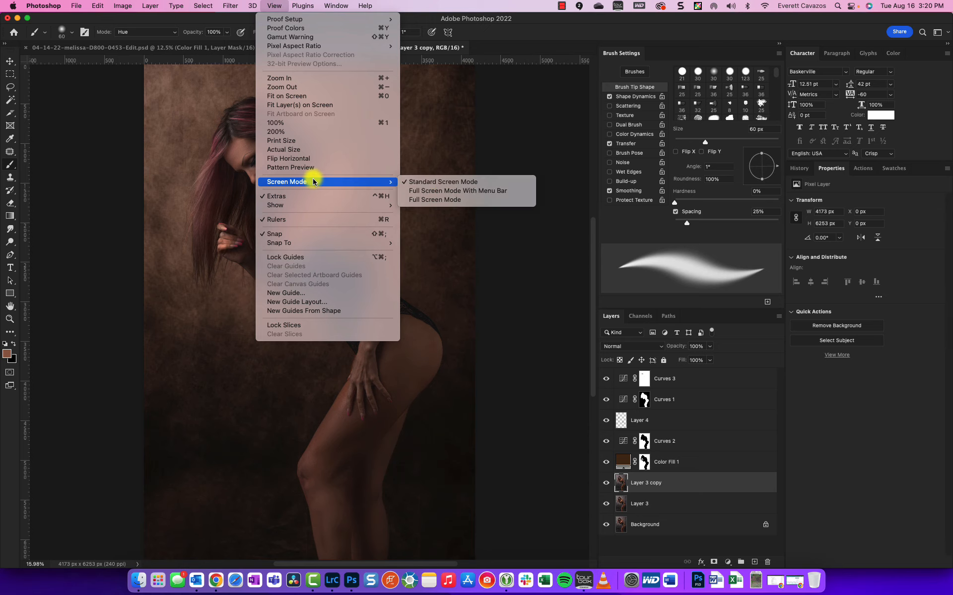
{"action": "left_click", "coordinate": [479, 193]}
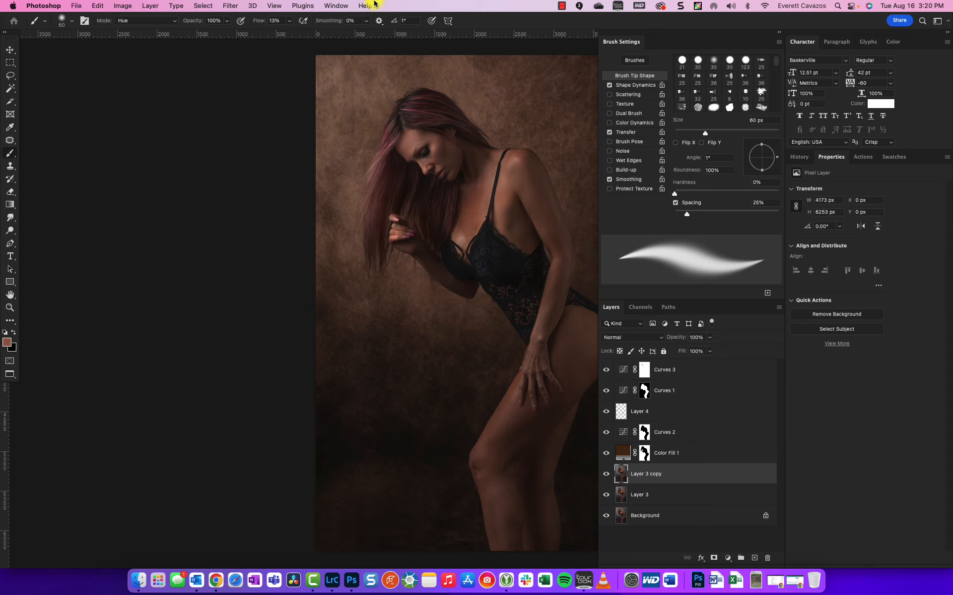
Step: Show the image alone in Full Screen Mode and return to the standard screen mode
{"action": "left_click", "coordinate": [328, 3]}
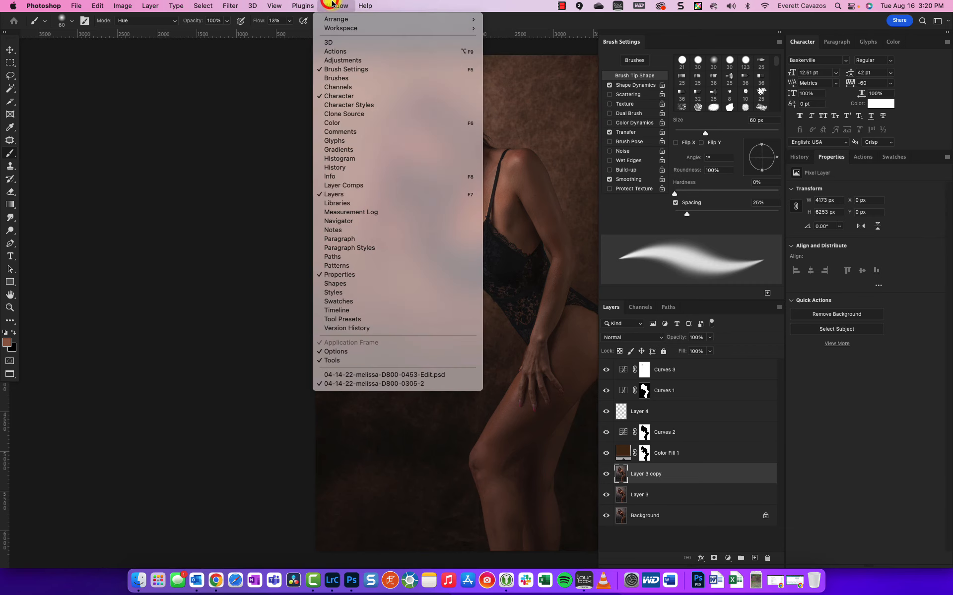
{"action": "mouse_move", "coordinate": [274, 5]}
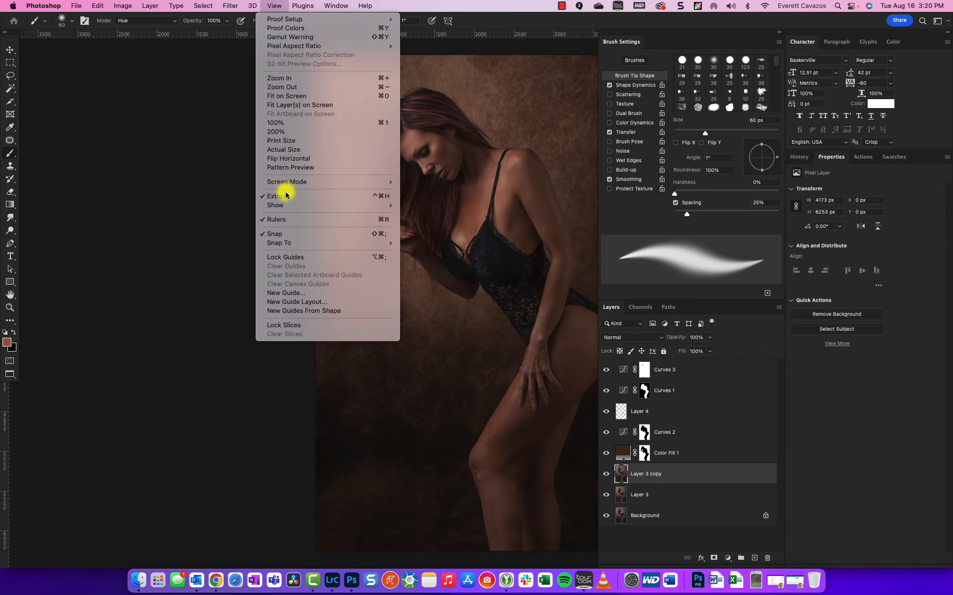
{"action": "mouse_move", "coordinate": [351, 181]}
{"action": "left_click", "coordinate": [483, 199]}
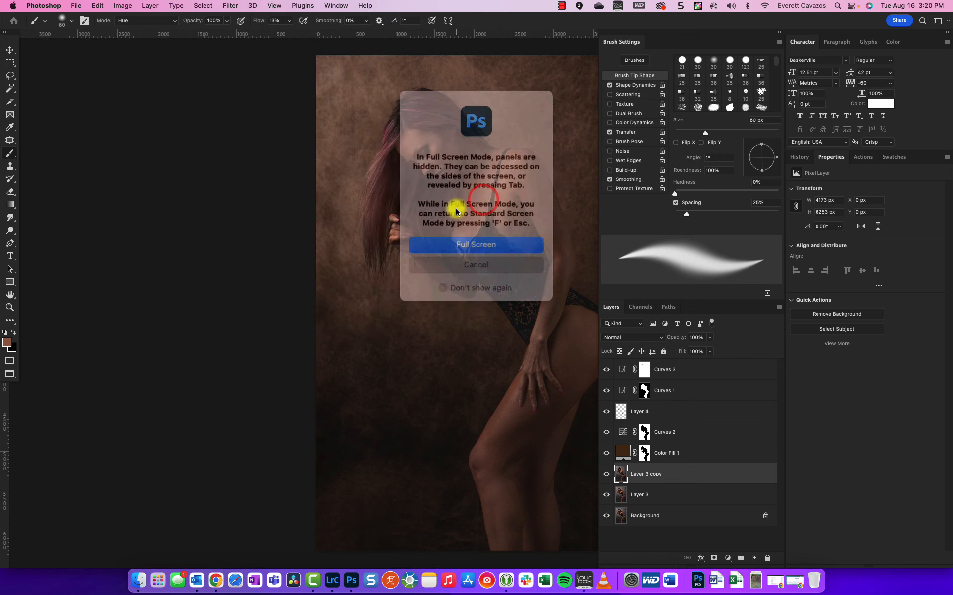
{"action": "left_click", "coordinate": [500, 243]}
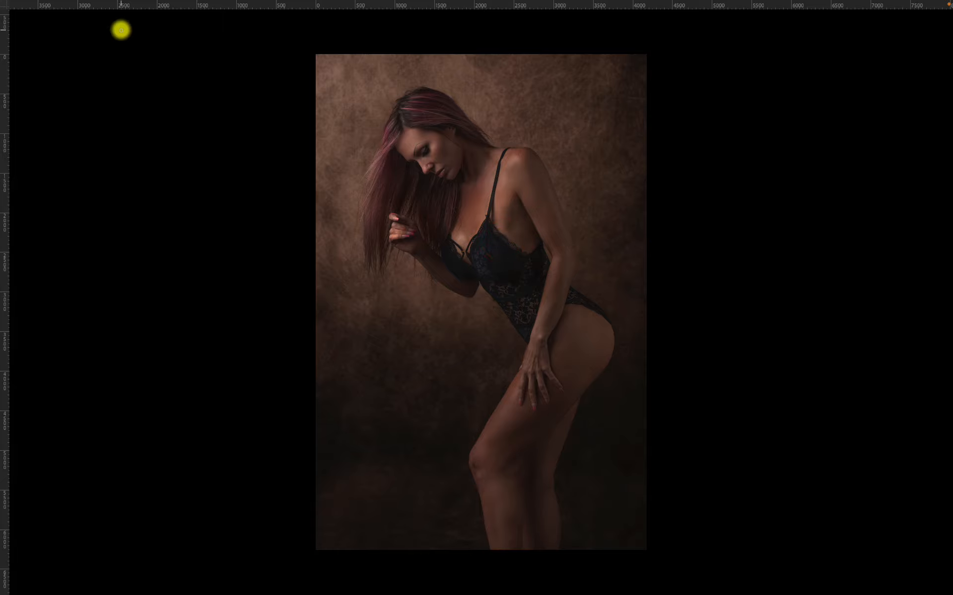
{"action": "mouse_move", "coordinate": [2, 110]}
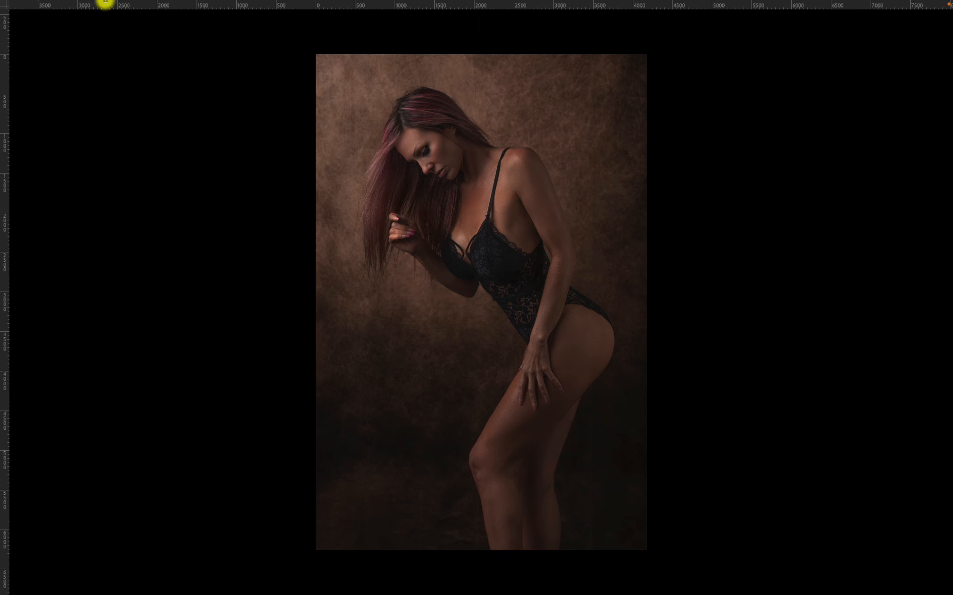
{"action": "key", "text": "f"}
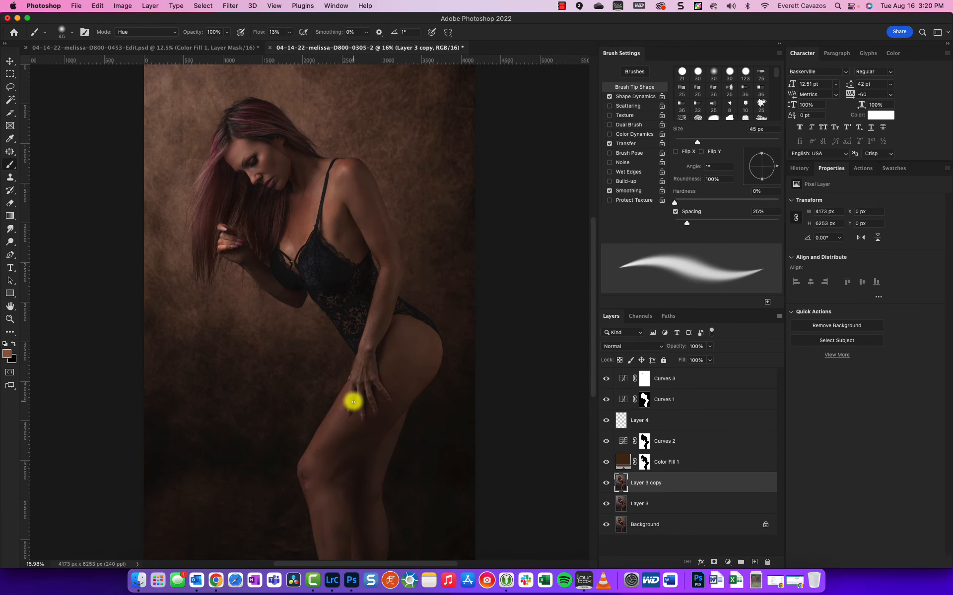
Step: Switch to Full Screen Mode again and bring back the hidden tools and panels
{"action": "left_click", "coordinate": [275, 5]}
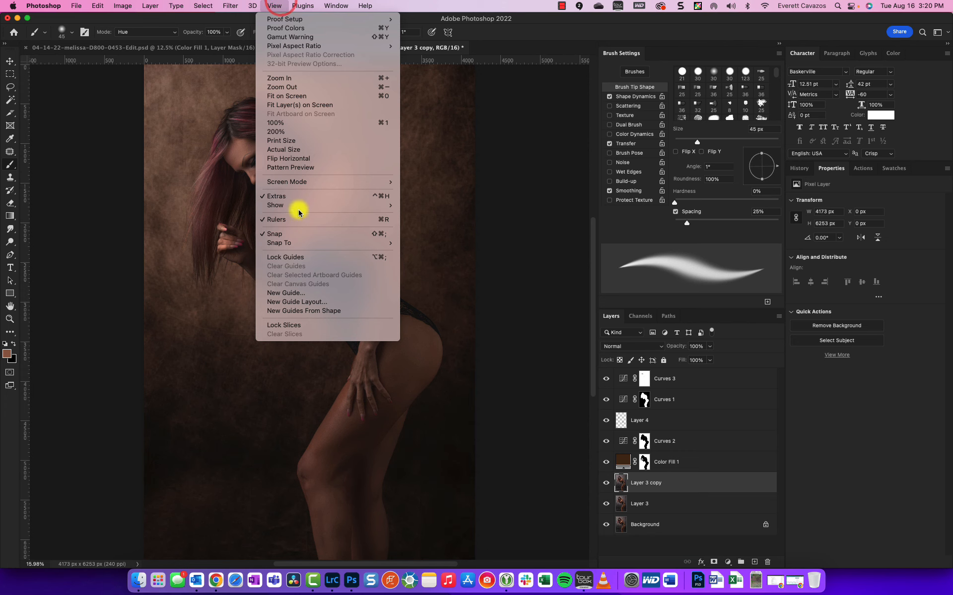
{"action": "mouse_move", "coordinate": [308, 183]}
{"action": "left_click", "coordinate": [465, 201]}
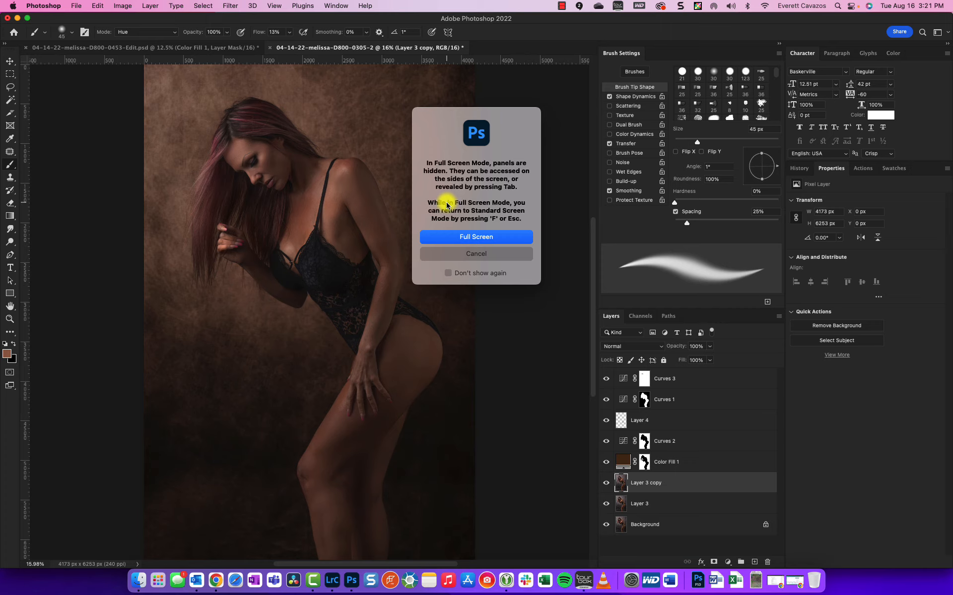
{"action": "left_click", "coordinate": [496, 238]}
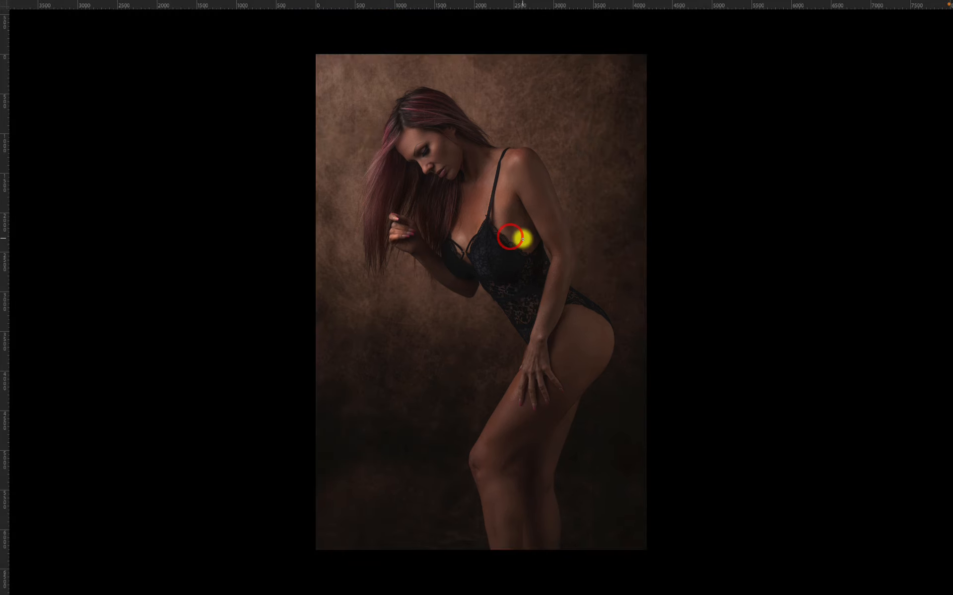
{"action": "key", "text": "Tab"}
{"action": "key", "text": "Tab"}
{"action": "key", "text": "Tab"}
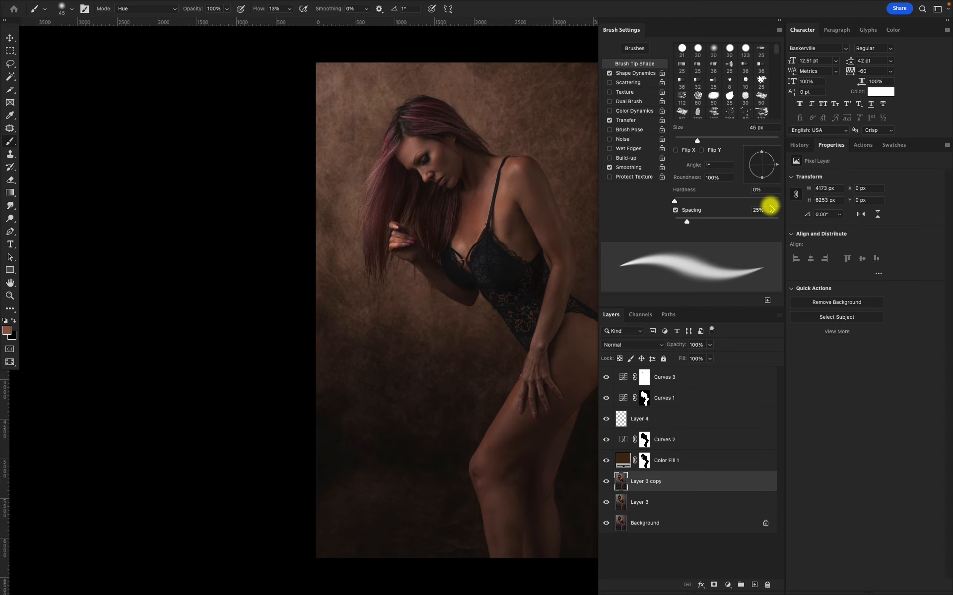
Step: Examine the portrait from head to legs at several magnifications in Full Screen Mode
{"action": "scroll", "coordinate": [335, 197], "scroll_direction": "down", "scroll_amount": 1}
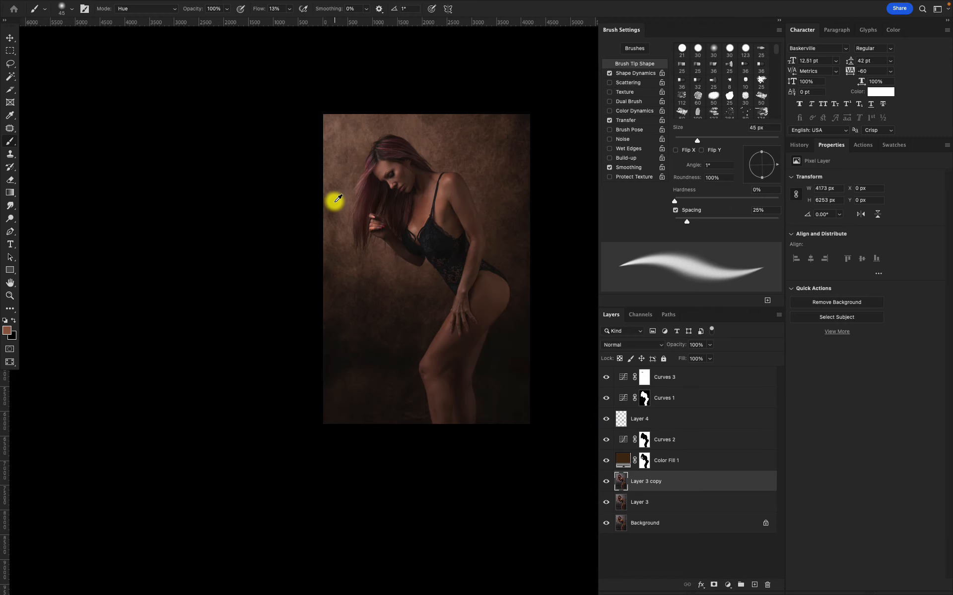
{"action": "scroll", "coordinate": [430, 200], "scroll_direction": "up", "scroll_amount": 1}
{"action": "scroll", "coordinate": [433, 198], "scroll_direction": "down", "scroll_amount": 1}
{"action": "scroll", "coordinate": [464, 221], "scroll_direction": "up", "scroll_amount": 2}
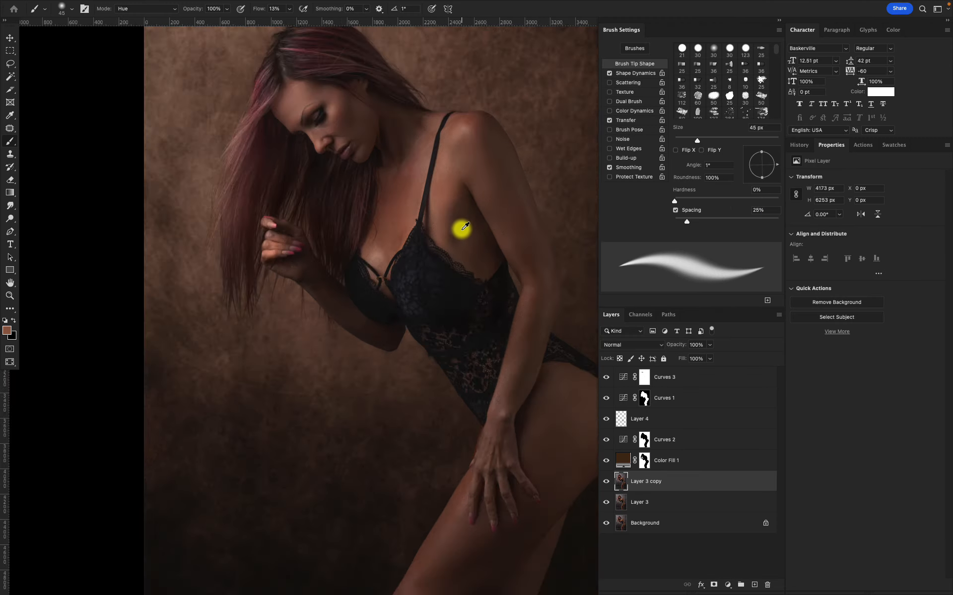
{"action": "scroll", "coordinate": [464, 228], "scroll_direction": "down", "scroll_amount": 4}
{"action": "scroll", "coordinate": [531, 234], "scroll_direction": "up", "scroll_amount": 1}
{"action": "scroll", "coordinate": [534, 230], "scroll_direction": "up", "scroll_amount": 1}
{"action": "scroll", "coordinate": [541, 206], "scroll_direction": "up", "scroll_amount": 1}
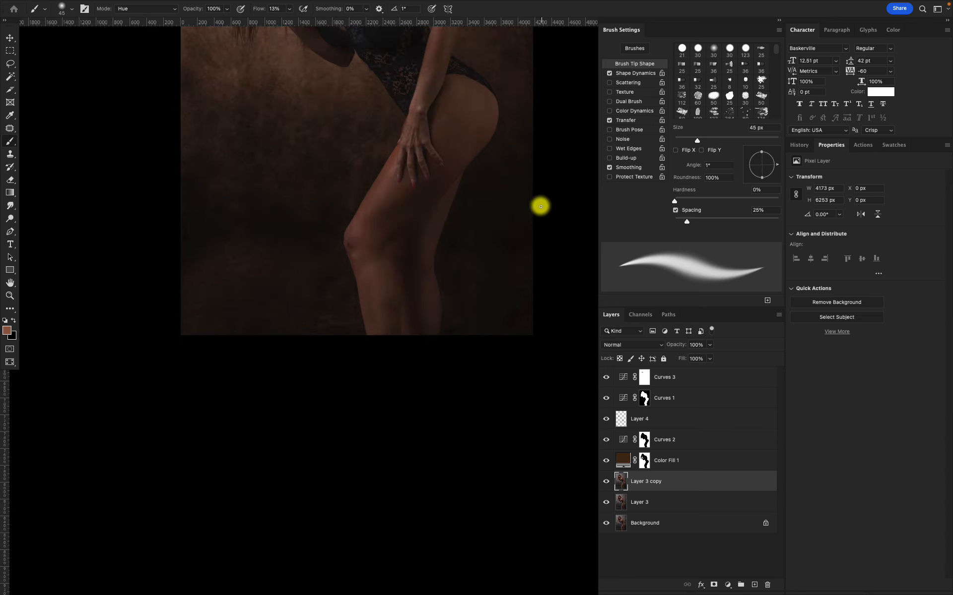
{"action": "left_click_drag", "start_coordinate": [504, 147], "coordinate": [472, 377]}
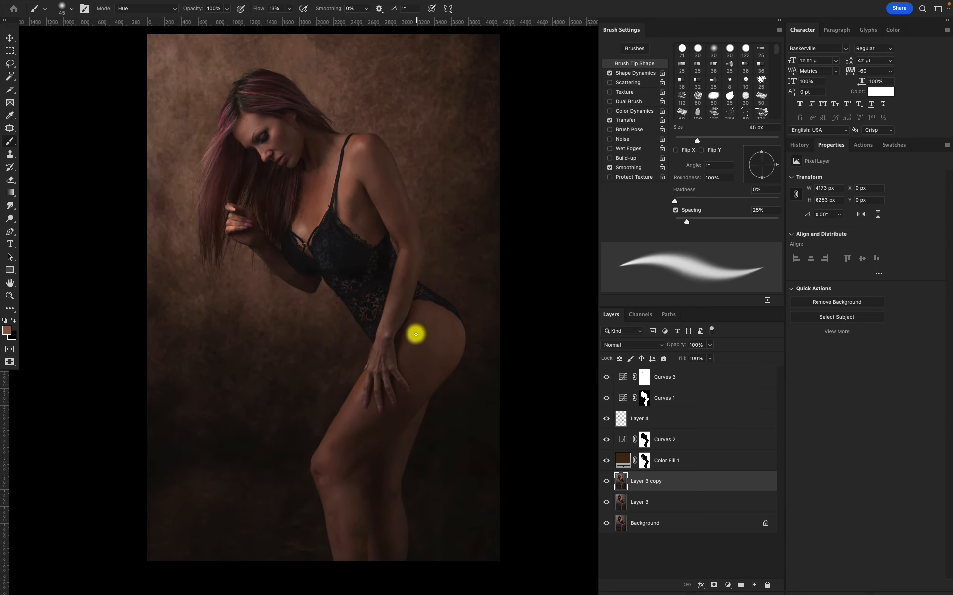
{"action": "scroll", "coordinate": [395, 305], "scroll_direction": "up", "scroll_amount": 1}
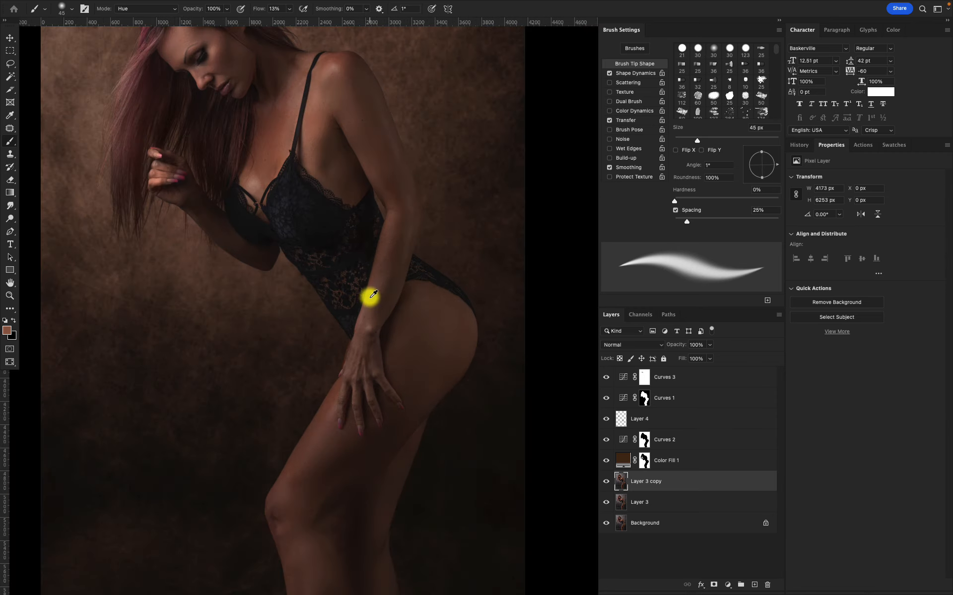
{"action": "scroll", "coordinate": [369, 296], "scroll_direction": "down", "scroll_amount": 1}
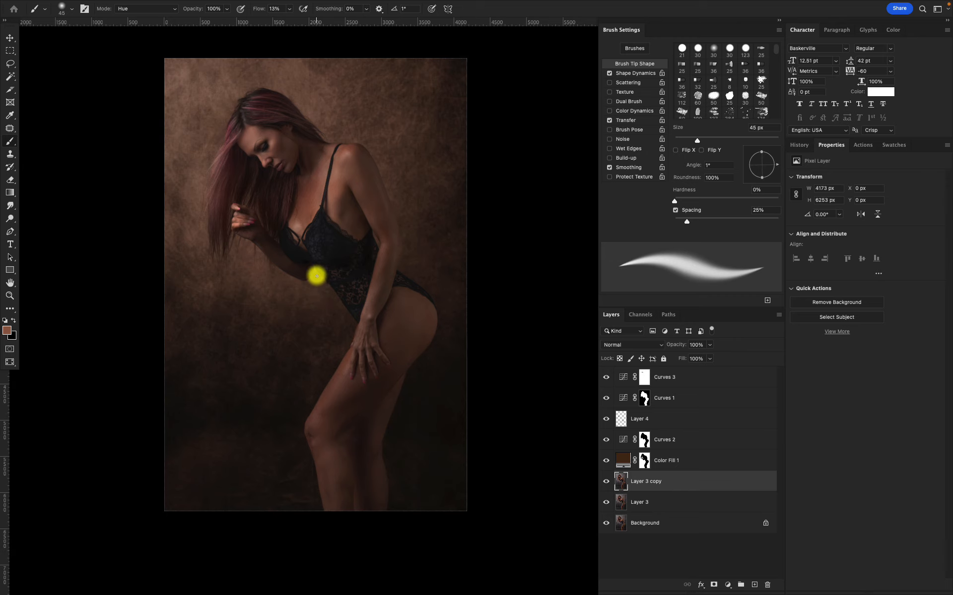
Step: Load the outline of Layer 3 copy as a selection and return to the standard screen mode
{"action": "left_click", "coordinate": [623, 483], "text": "ctrl"}
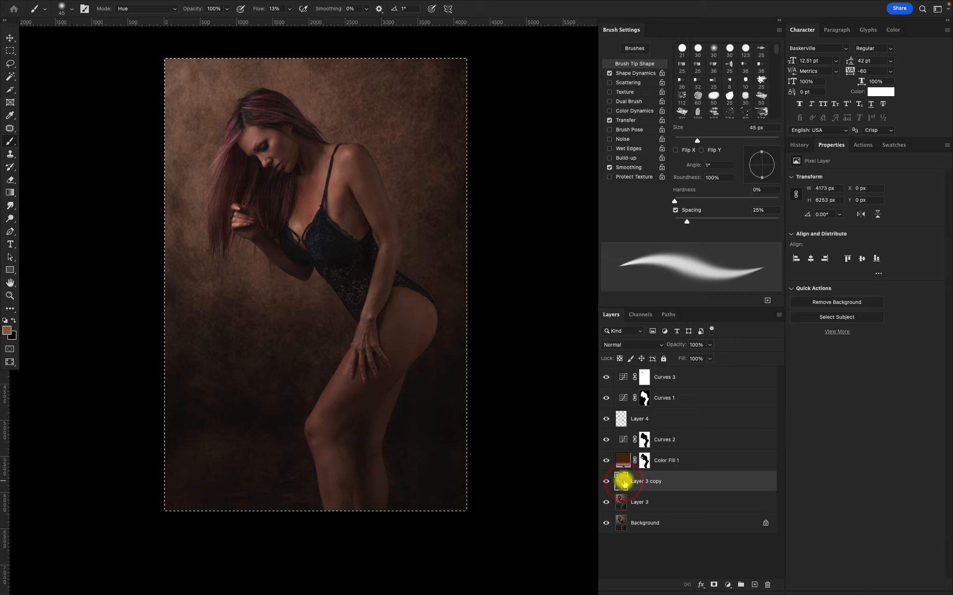
{"action": "left_click", "coordinate": [623, 481], "text": "alt"}
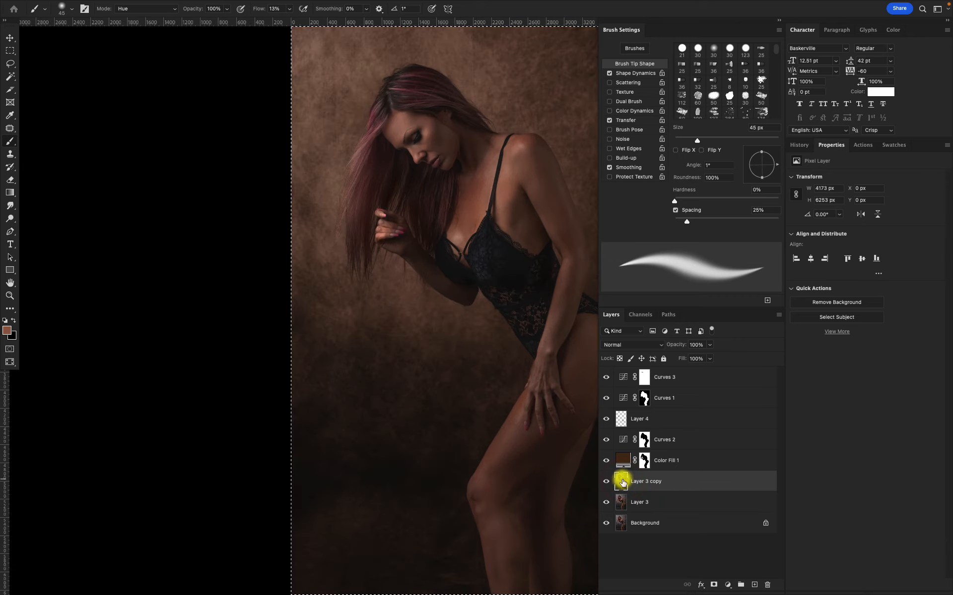
{"action": "key", "text": "f"}
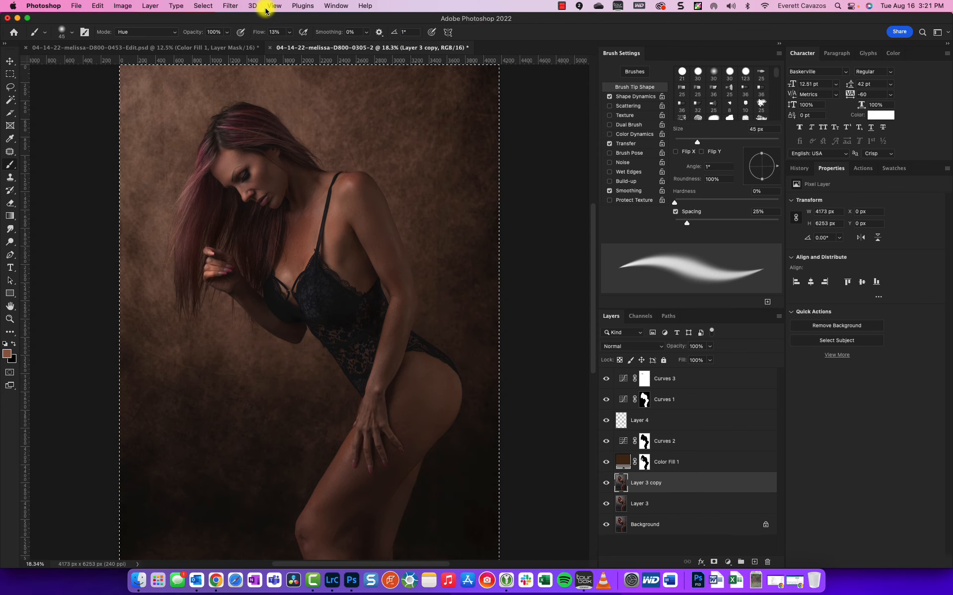
Step: Clear the selection around the canvas and fit Layer 3 copy in the document window
{"action": "scroll", "coordinate": [301, 327], "scroll_direction": "down", "scroll_amount": 4}
{"action": "scroll", "coordinate": [203, 293], "scroll_direction": "up", "scroll_amount": 4}
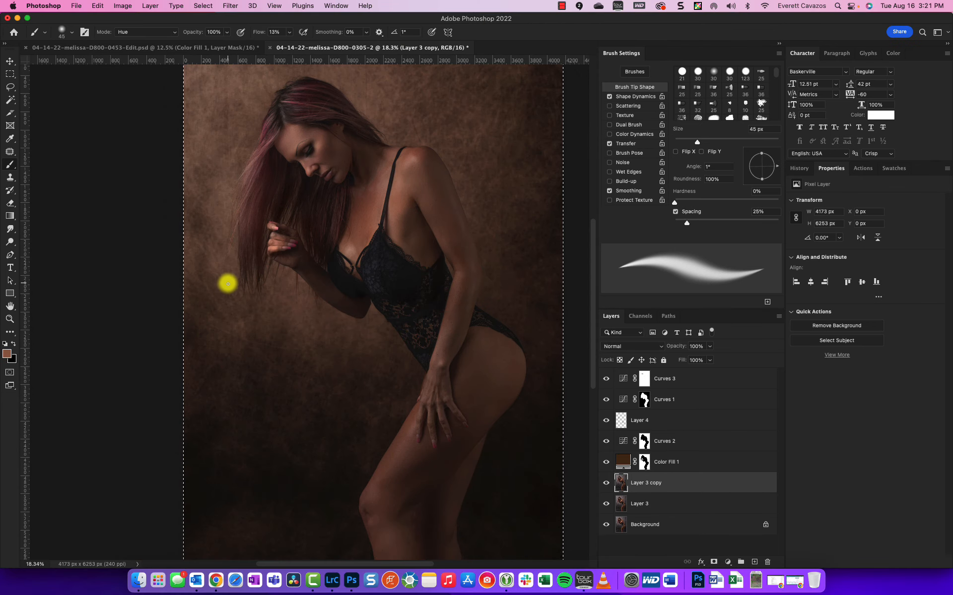
{"action": "key", "text": "bracketleft"}
{"action": "key", "text": "super+d"}
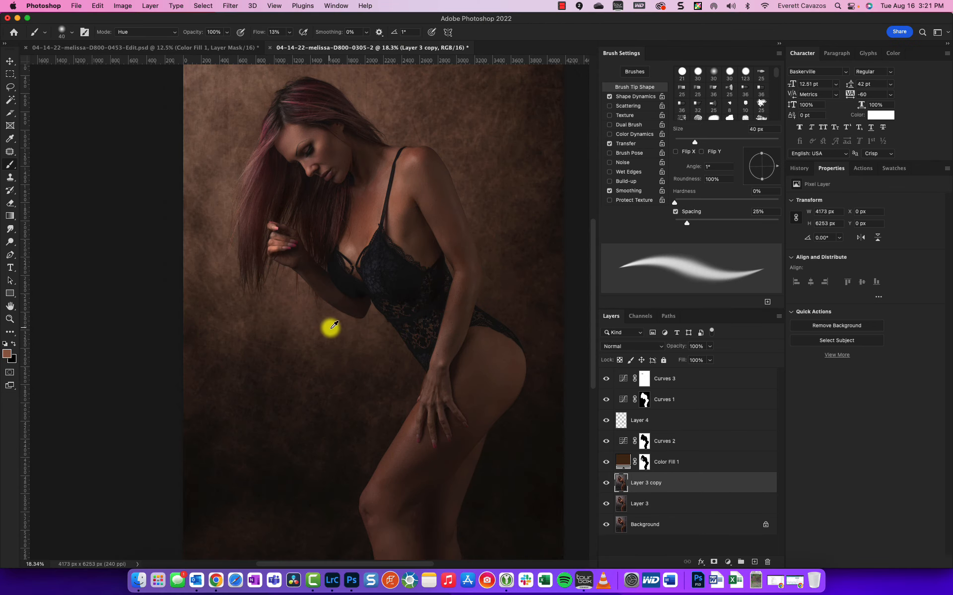
{"action": "scroll", "coordinate": [334, 325], "scroll_direction": "down", "scroll_amount": 2}
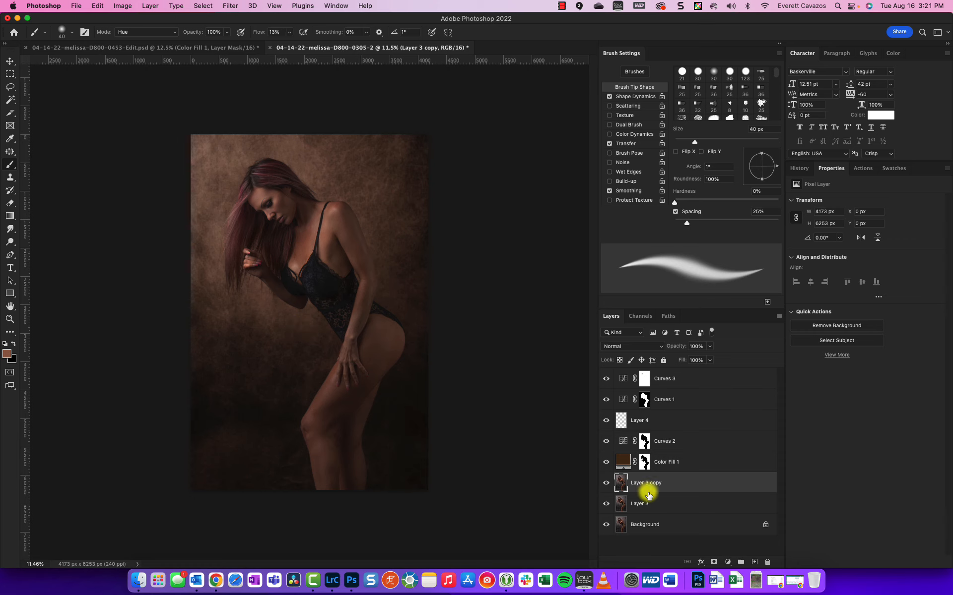
{"action": "left_click", "coordinate": [619, 479], "text": "alt"}
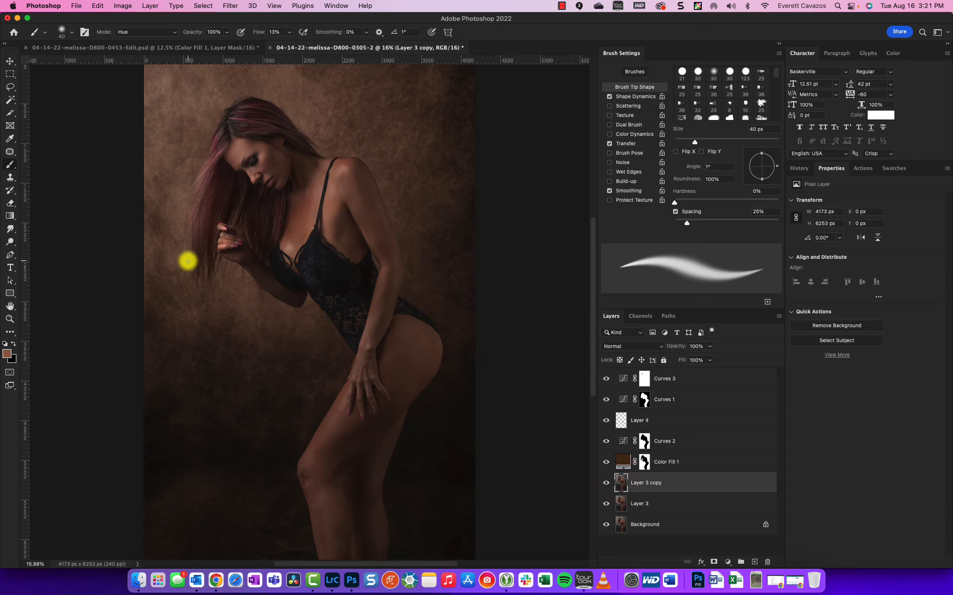
Step: Compare the image with Curves 3 hidden and shown, and make the Curves 3 layer mask active
{"action": "left_click", "coordinate": [606, 378]}
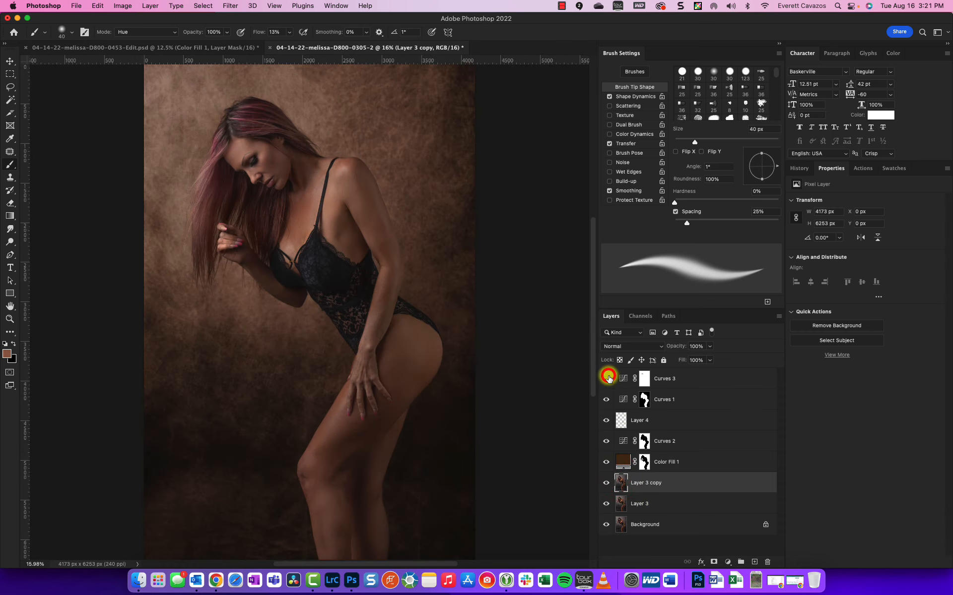
{"action": "left_click", "coordinate": [609, 378]}
{"action": "left_click", "coordinate": [644, 378], "text": "alt"}
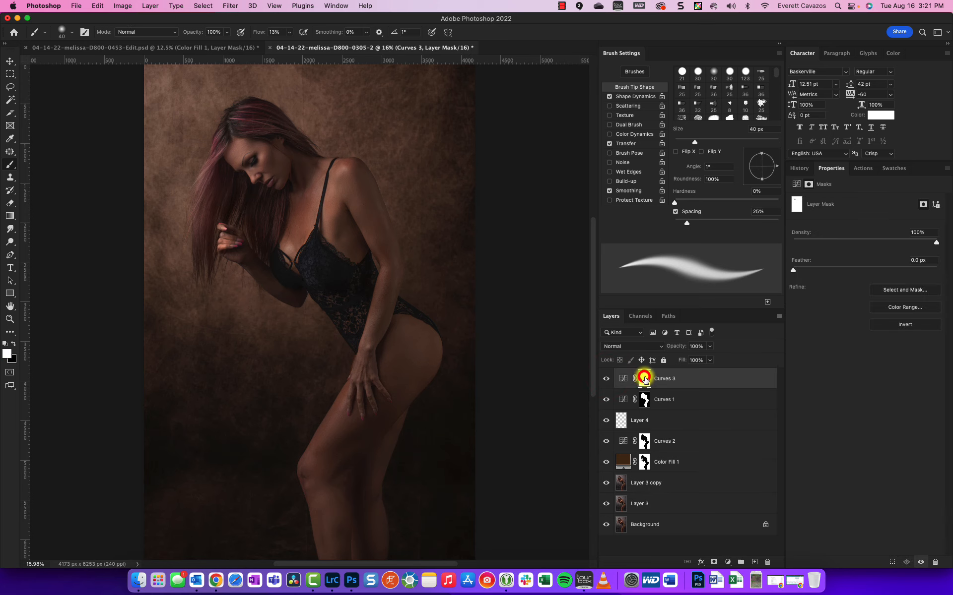
{"action": "left_click", "coordinate": [644, 379], "text": "alt"}
{"action": "left_click_drag", "start_coordinate": [10, 164], "coordinate": [58, 165]}
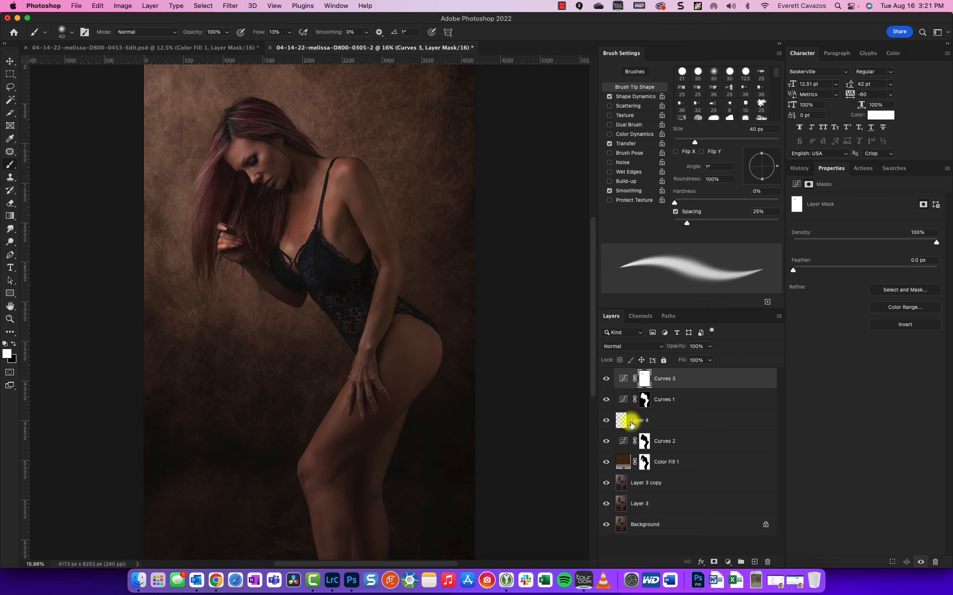
Step: Rename Layer 4 as "Color fix hands" and move it directly below the Color Fill 1 layer
{"action": "left_click", "coordinate": [639, 420]}
{"action": "left_click", "coordinate": [606, 420]}
{"action": "left_click", "coordinate": [606, 420]}
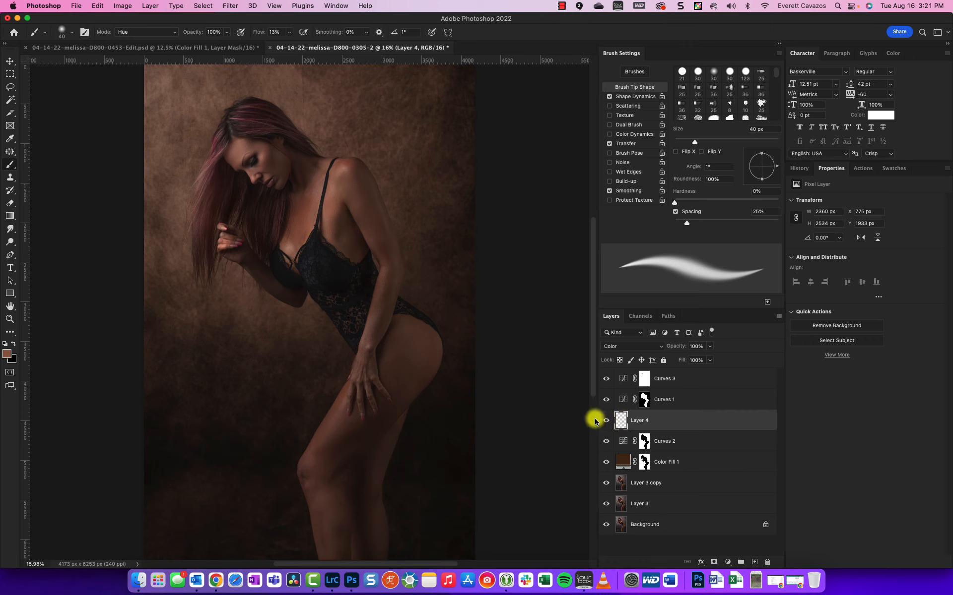
{"action": "left_click", "coordinate": [606, 419]}
{"action": "left_click", "coordinate": [606, 419]}
{"action": "double_click", "coordinate": [638, 421]}
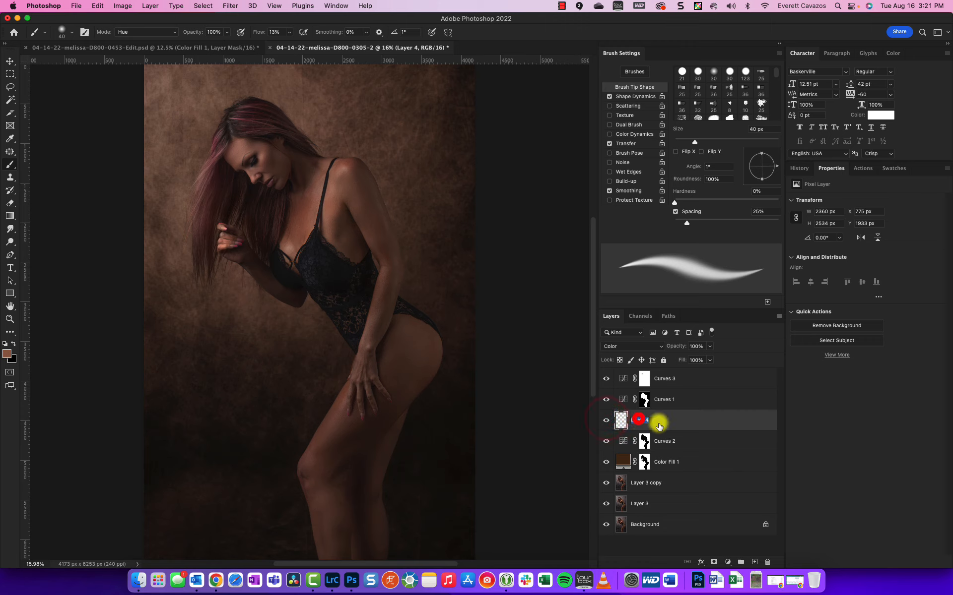
{"action": "type", "text": "col"}
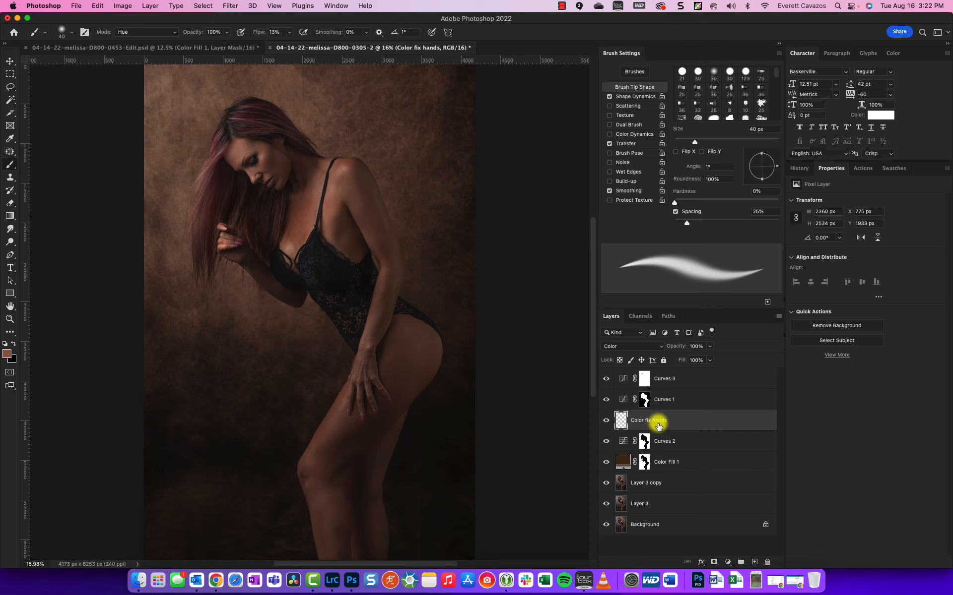
{"action": "left_click_drag", "start_coordinate": [662, 420], "coordinate": [659, 469]}
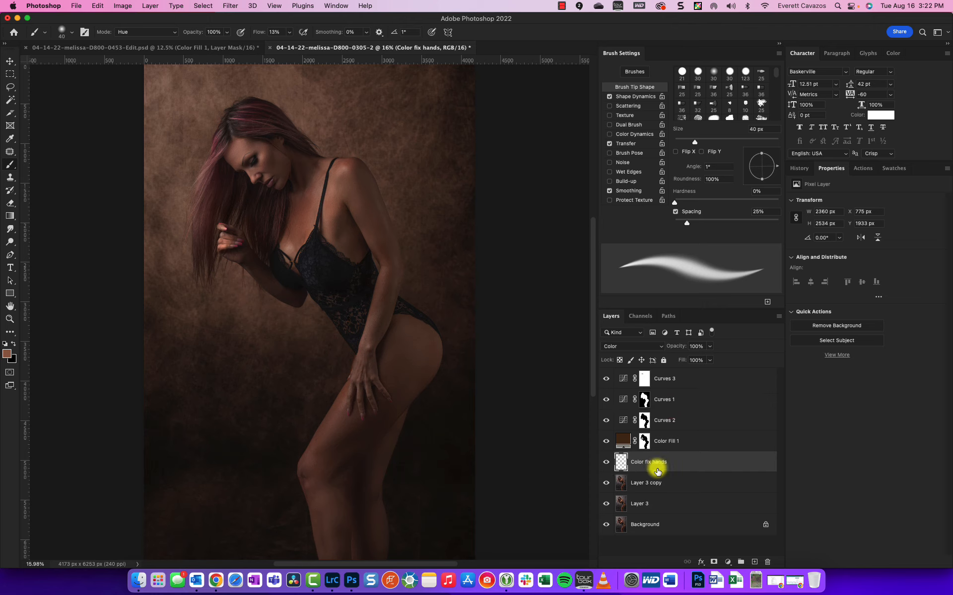
Step: Compare the image with the Color Fill 1 and Curves 2 layers each hidden and shown
{"action": "left_click", "coordinate": [606, 439]}
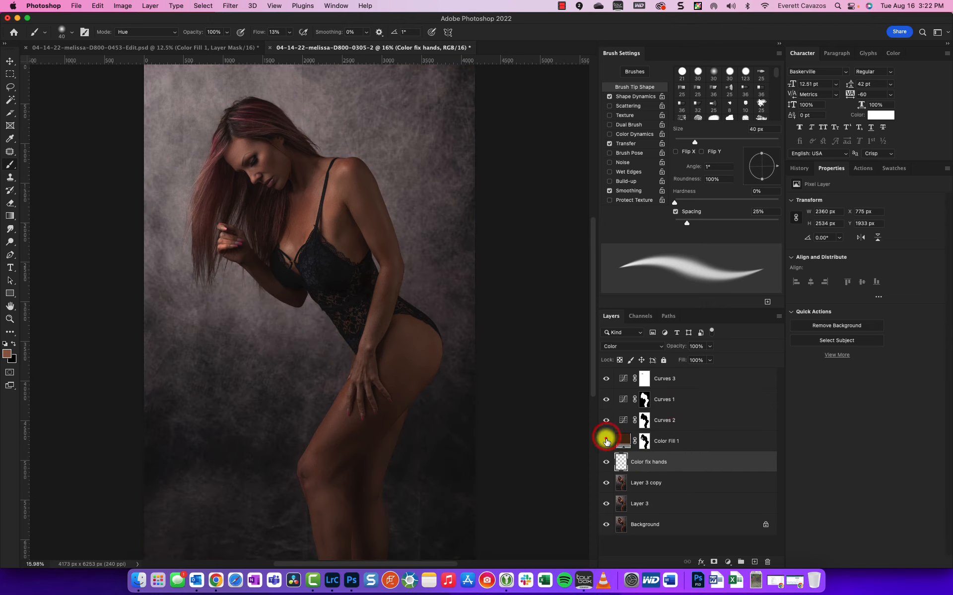
{"action": "left_click", "coordinate": [605, 438]}
{"action": "left_click", "coordinate": [606, 420]}
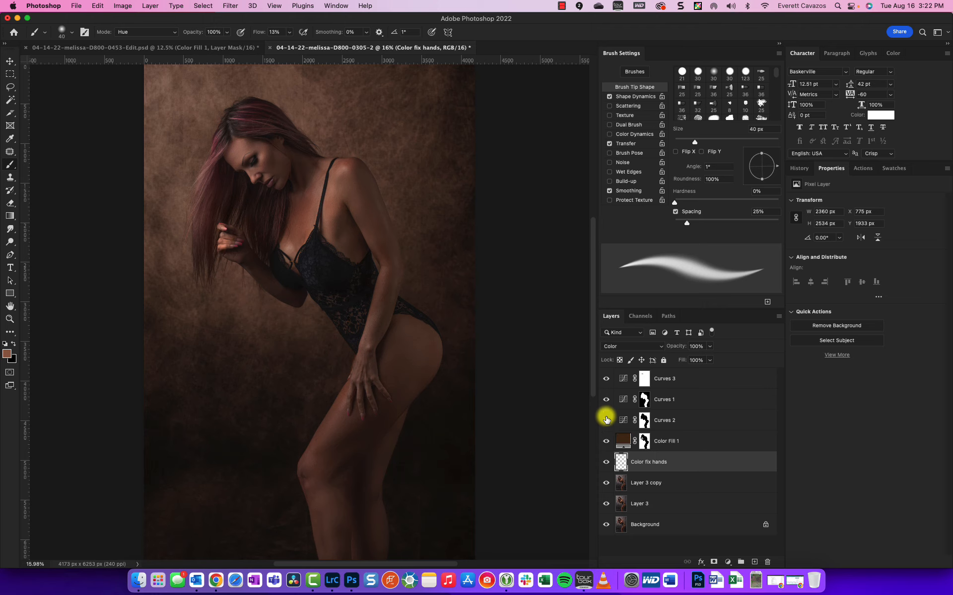
{"action": "left_click", "coordinate": [606, 420]}
{"action": "left_click", "coordinate": [606, 420]}
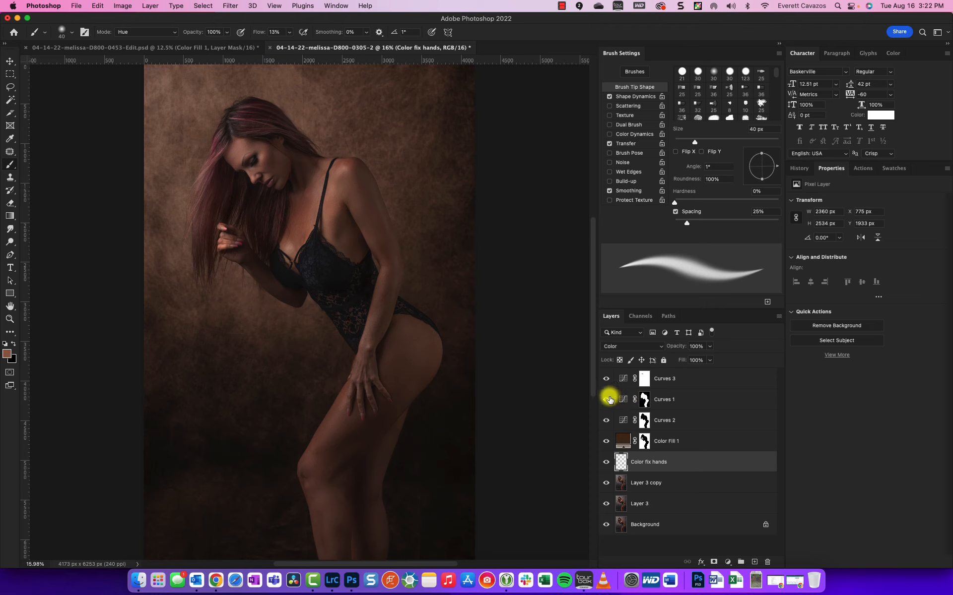
Step: Rename the Curves 3 layer as "Global curve" and the Curves 1 layer as "model mask"
{"action": "double_click", "coordinate": [662, 378]}
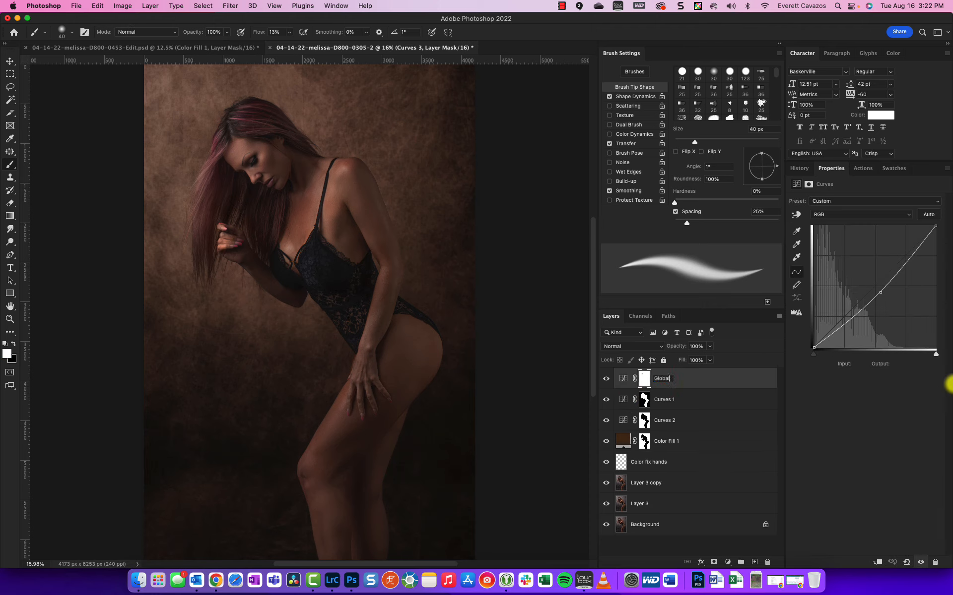
{"action": "key", "text": "Return"}
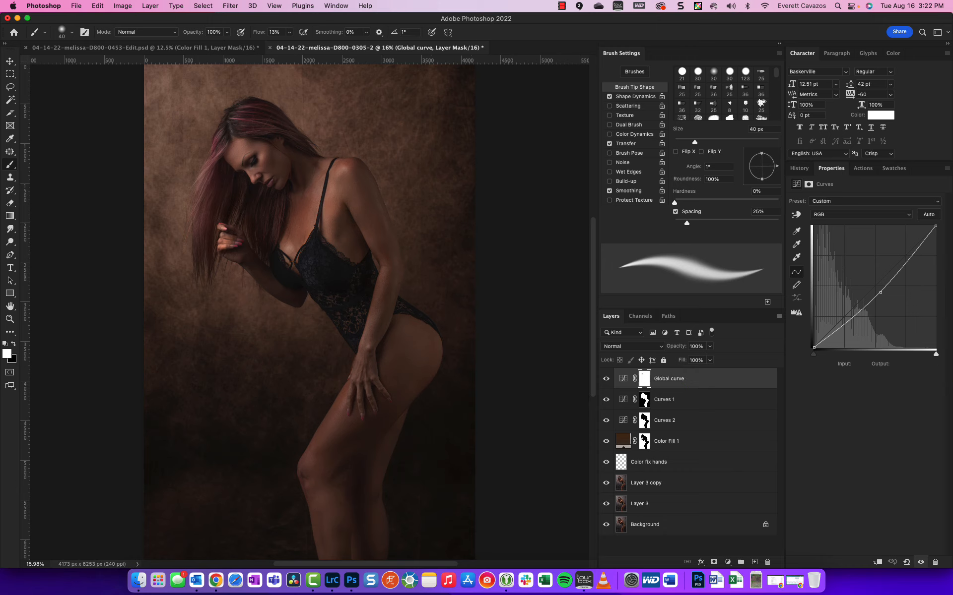
{"action": "left_click", "coordinate": [607, 399]}
{"action": "left_click", "coordinate": [664, 420]}
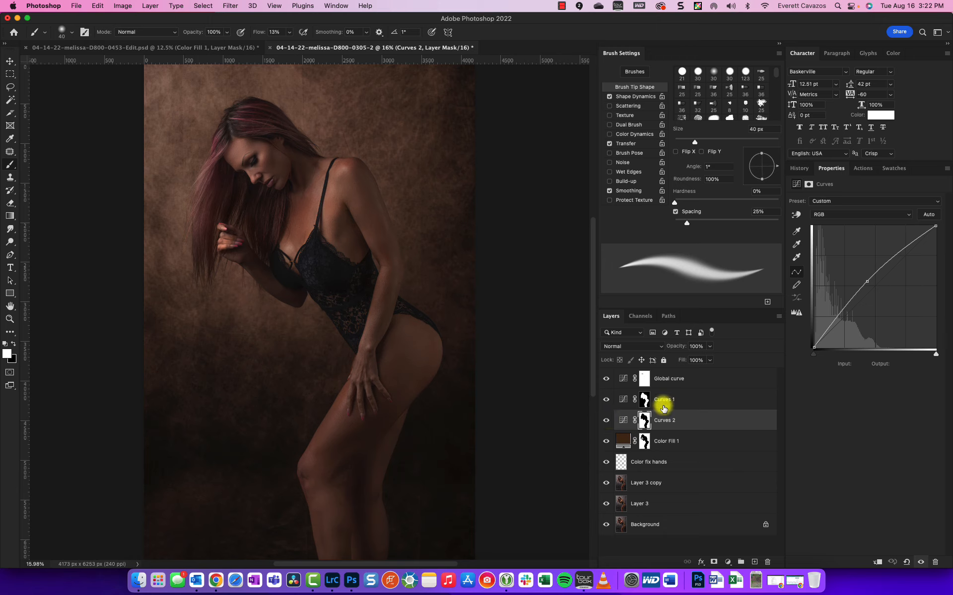
{"action": "left_click", "coordinate": [623, 400]}
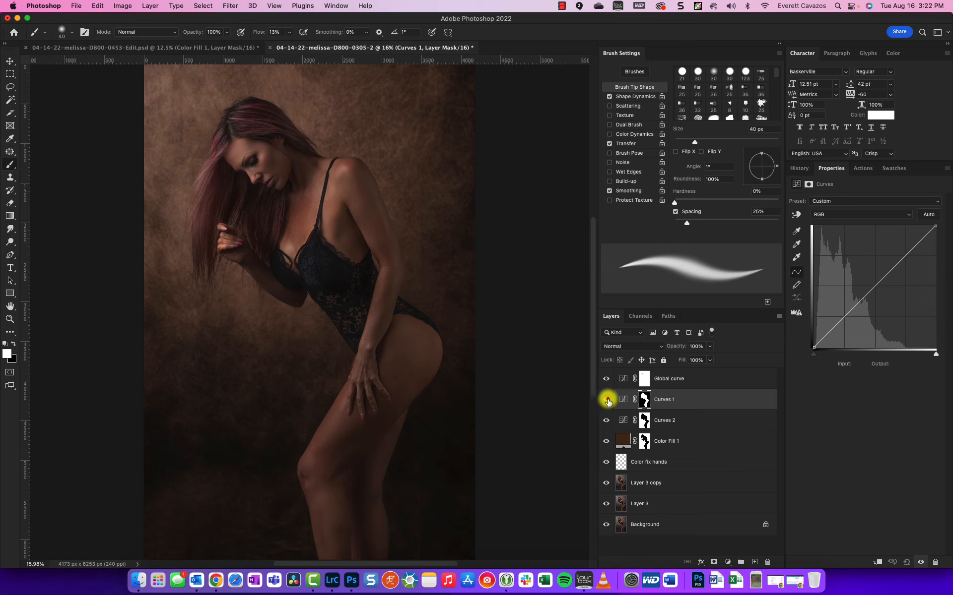
{"action": "left_click", "coordinate": [607, 400]}
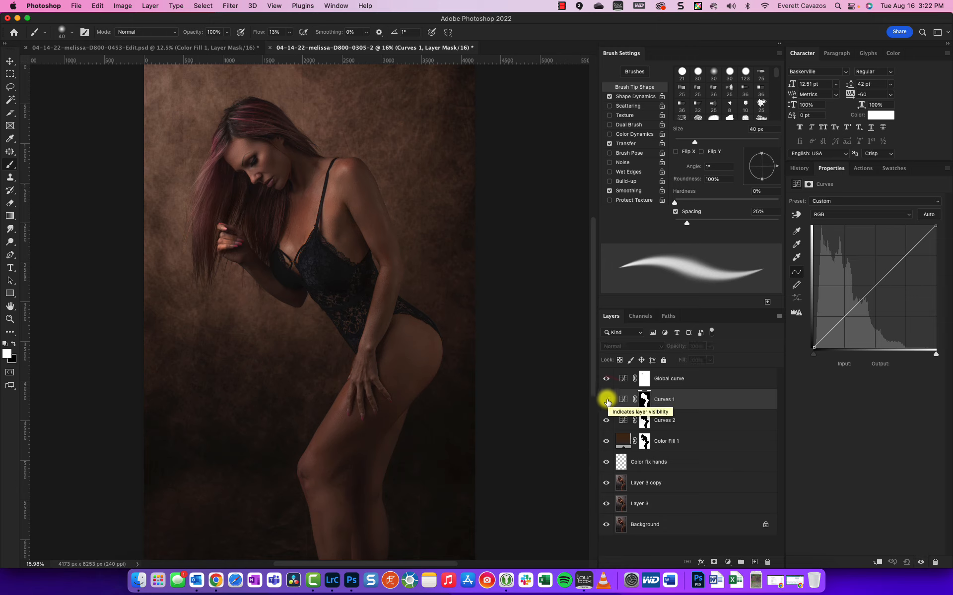
{"action": "left_click", "coordinate": [606, 400]}
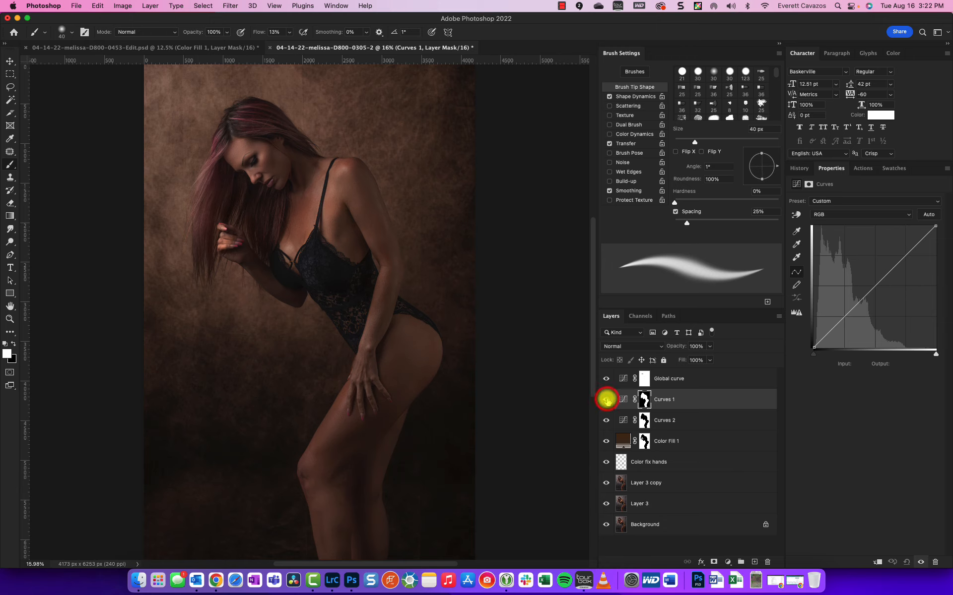
{"action": "double_click", "coordinate": [662, 400]}
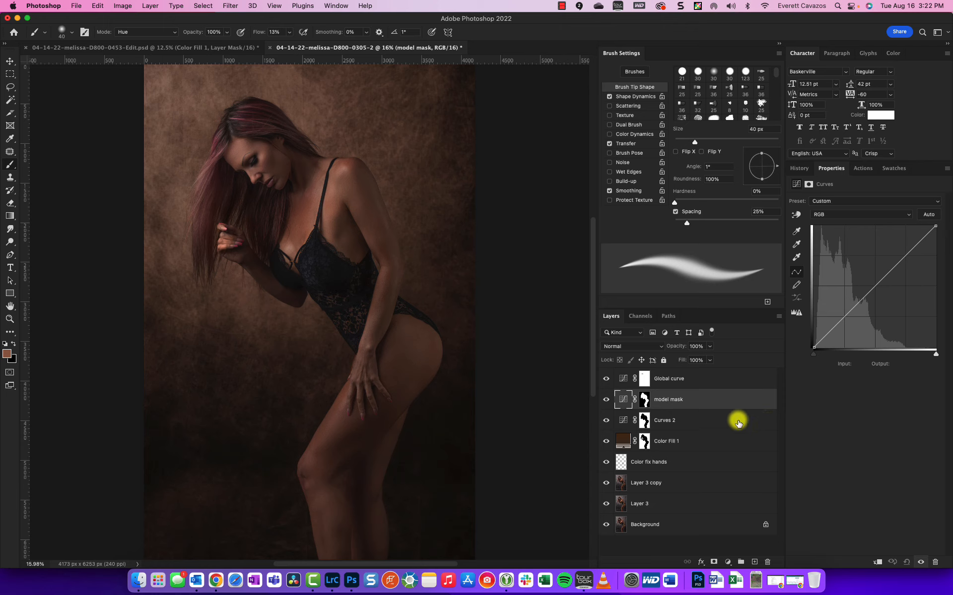
Step: Load the model mask layer's mask as a selection and make the unlocked Global curve layer's mask active
{"action": "left_click", "coordinate": [643, 380]}
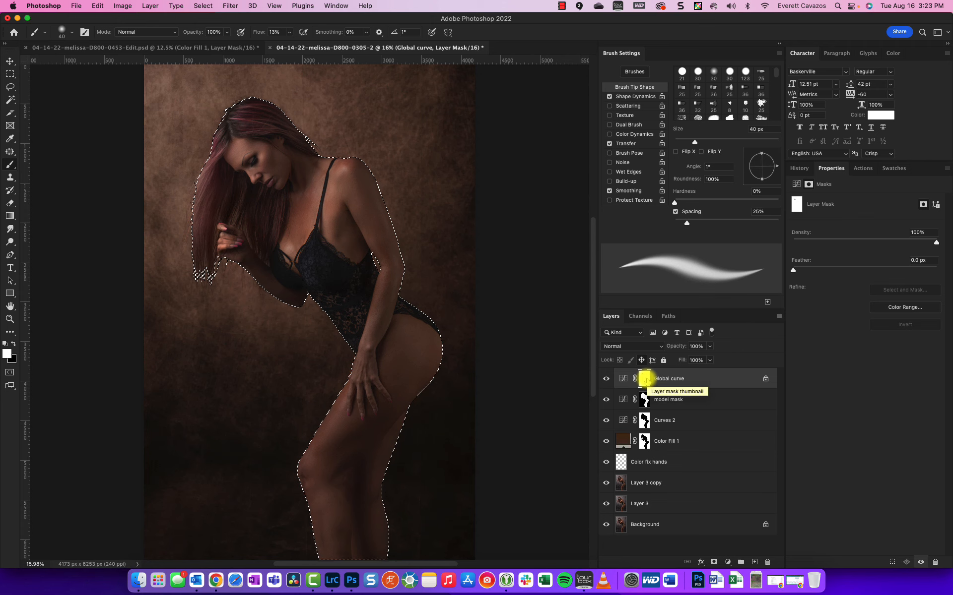
{"action": "left_click", "coordinate": [663, 360]}
{"action": "left_click", "coordinate": [664, 360]}
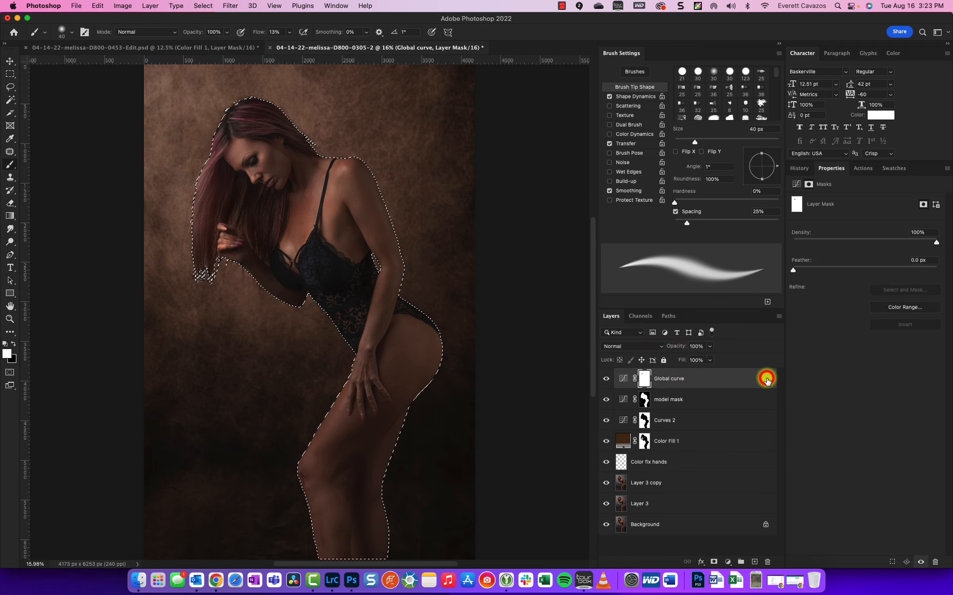
{"action": "left_click", "coordinate": [637, 378]}
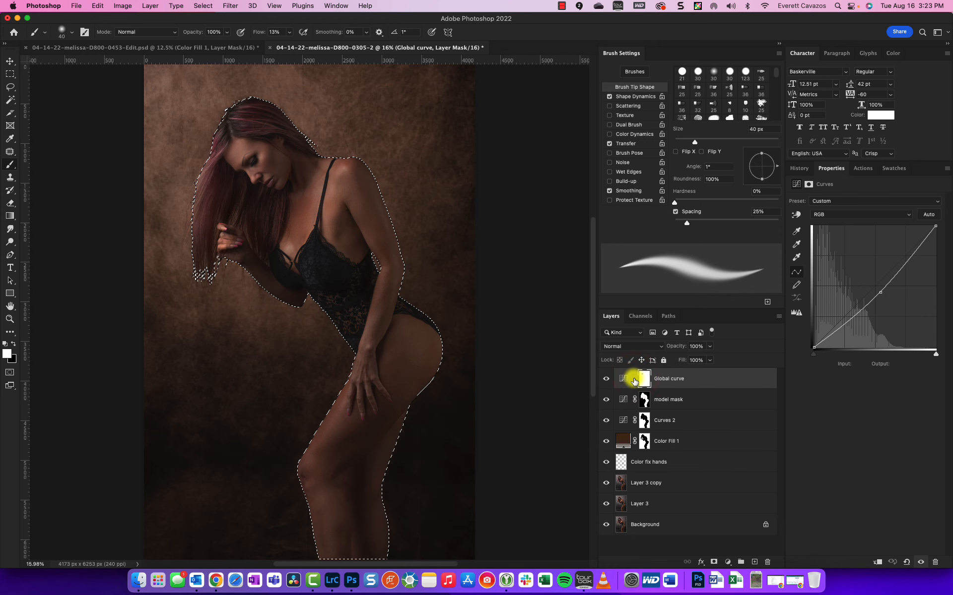
{"action": "left_click", "coordinate": [645, 380]}
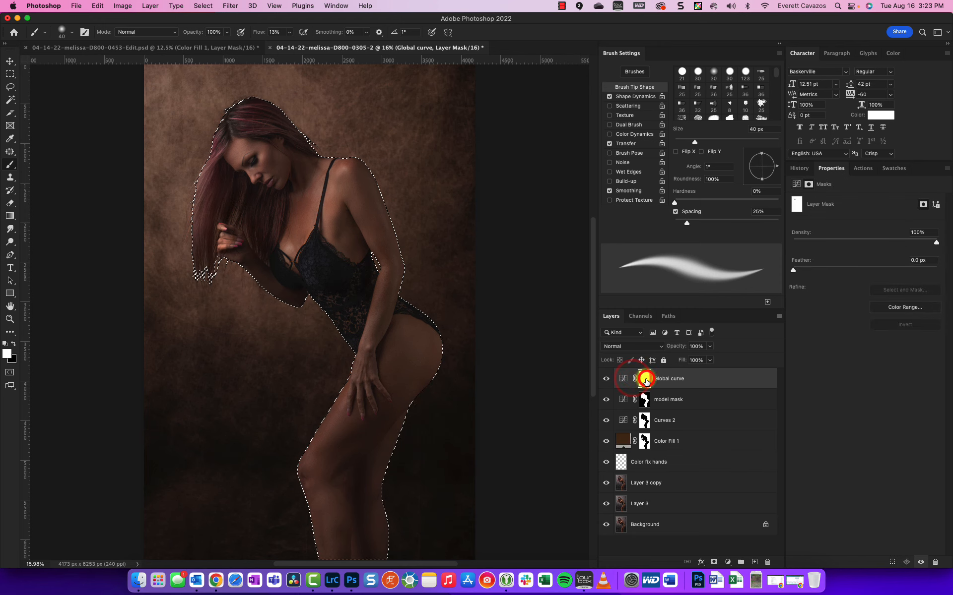
Step: Set the Brush tool to a size of 80 px with 43% flow
{"action": "left_click", "coordinate": [8, 167]}
{"action": "left_click", "coordinate": [34, 164]}
{"action": "scroll", "coordinate": [261, 207], "scroll_direction": "up", "scroll_amount": 3}
{"action": "scroll", "coordinate": [270, 244], "scroll_direction": "down", "scroll_amount": 3}
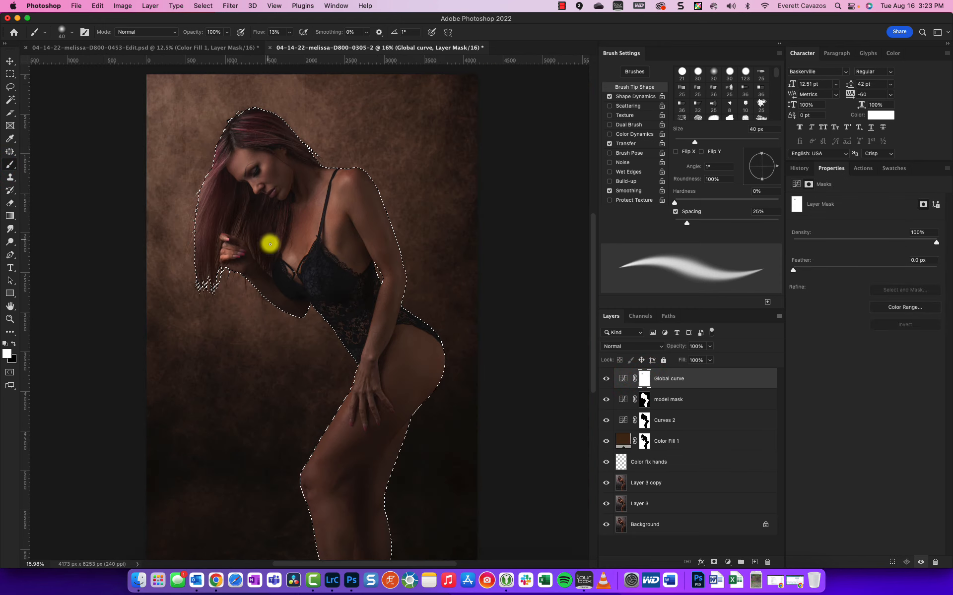
{"action": "key", "text": "bracketright"}
{"action": "key", "text": "bracketright"}
{"action": "key", "text": "bracketright"}
{"action": "key", "text": "bracketright"}
{"action": "key", "text": "bracketright"}
{"action": "key", "text": "bracketright"}
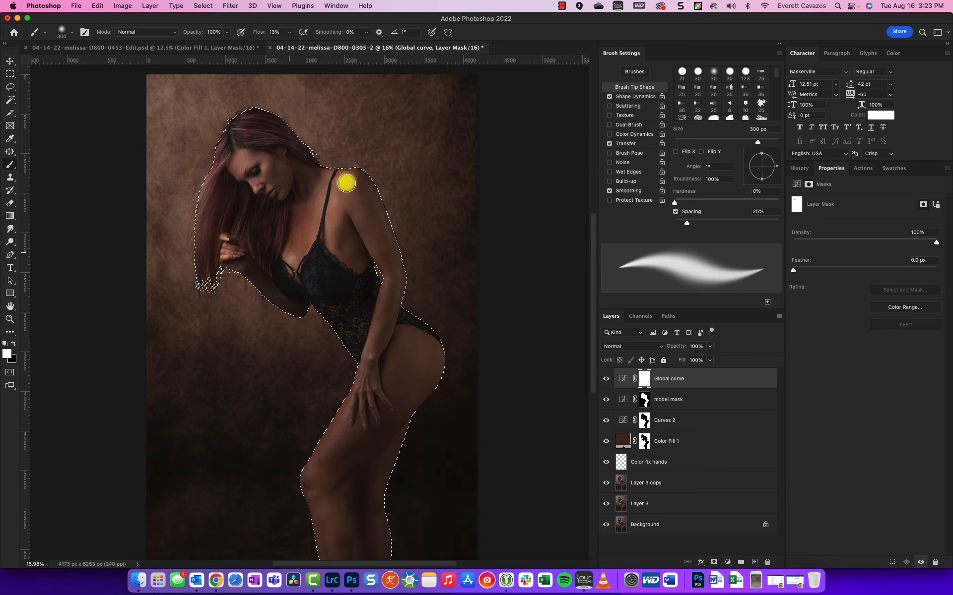
{"action": "key", "text": "bracketleft"}
{"action": "key", "text": "bracketleft"}
{"action": "key", "text": "bracketleft"}
{"action": "key", "text": "bracketleft"}
{"action": "key", "text": "bracketleft"}
{"action": "key", "text": "bracketleft"}
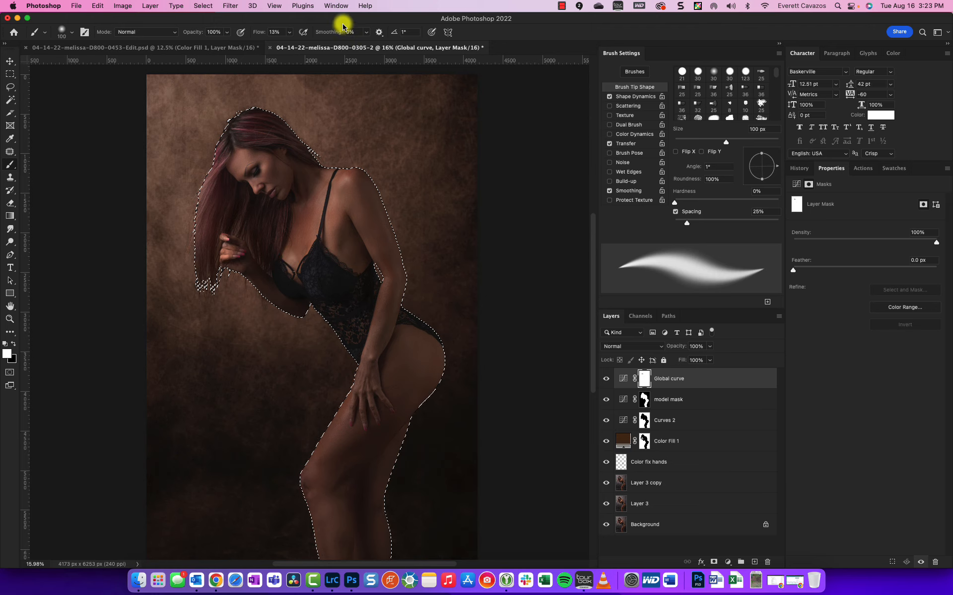
{"action": "key", "text": "bracketleft"}
{"action": "key", "text": "bracketleft"}
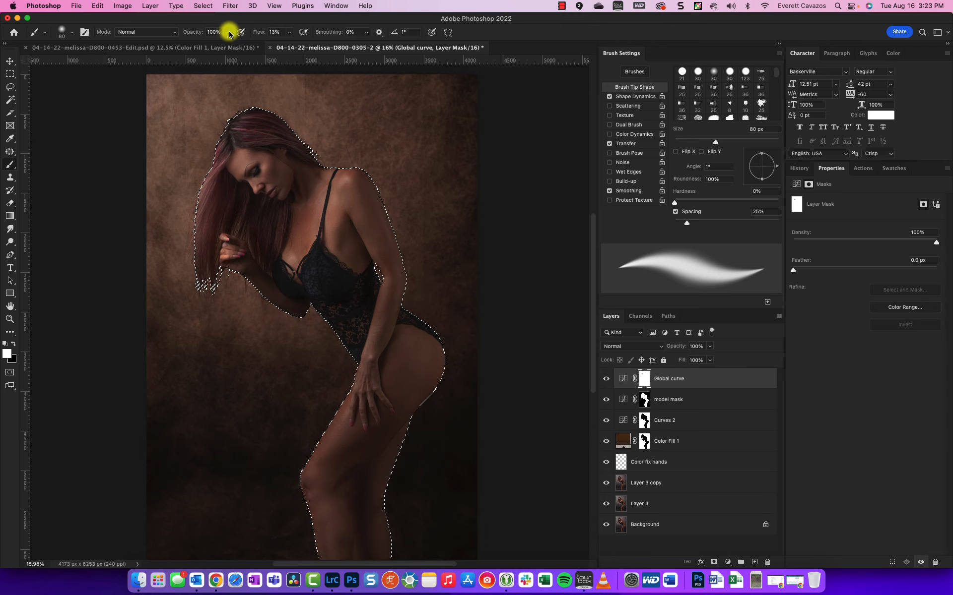
{"action": "left_click_drag", "start_coordinate": [258, 30], "coordinate": [281, 29]}
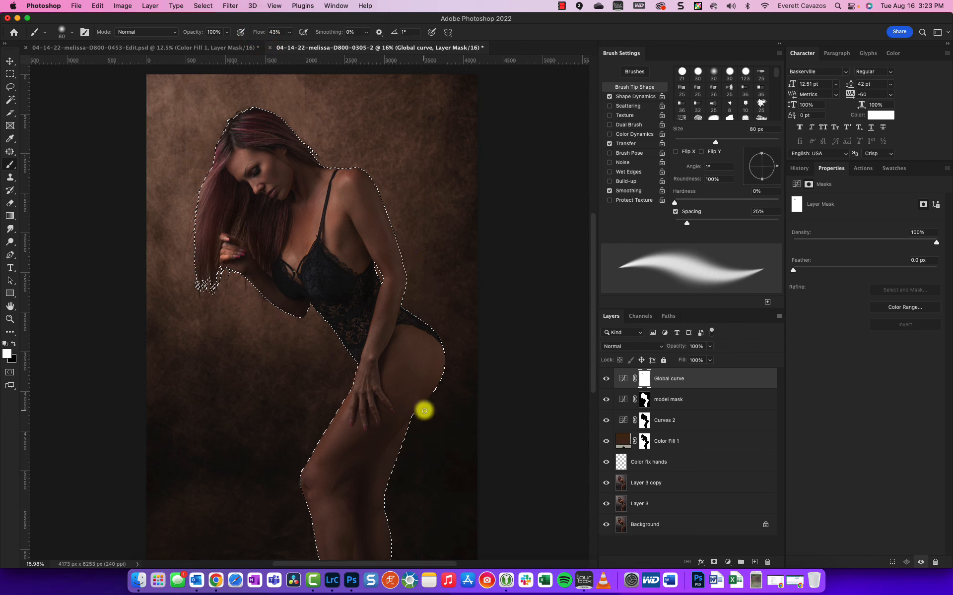
Step: Try painting white over the hip on the Global curve mask with an 800 px brush
{"action": "key", "text": "bracketright"}
{"action": "key", "text": "bracketright"}
{"action": "key", "text": "bracketright"}
{"action": "key", "text": "bracketright"}
{"action": "key", "text": "bracketright"}
{"action": "key", "text": "bracketright"}
{"action": "key", "text": "bracketright"}
{"action": "key", "text": "bracketright"}
{"action": "key", "text": "bracketright"}
{"action": "key", "text": "bracketright"}
{"action": "key", "text": "bracketright"}
{"action": "key", "text": "bracketright"}
{"action": "key", "text": "bracketright"}
{"action": "left_click_drag", "start_coordinate": [433, 360], "coordinate": [433, 365]}
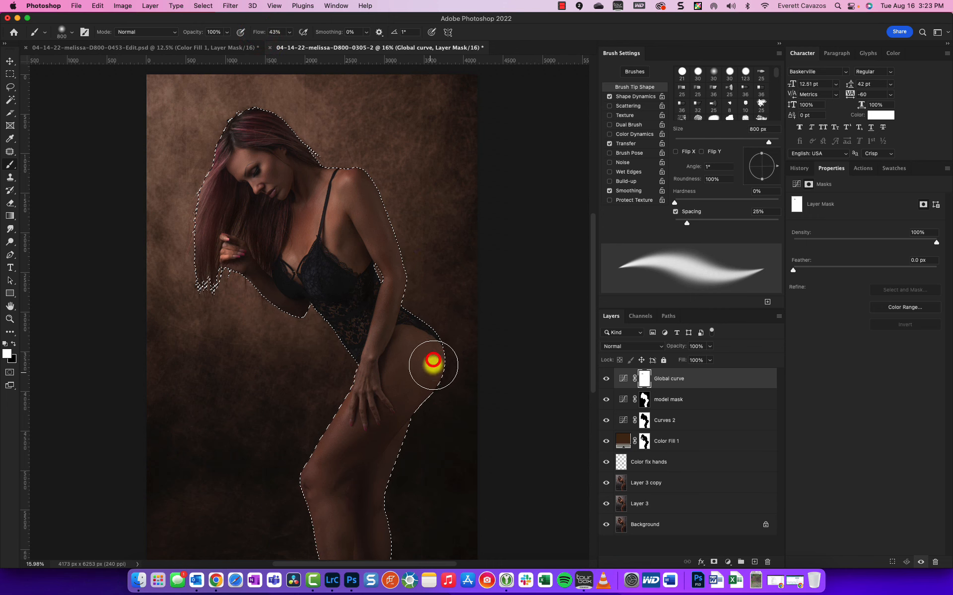
Step: View the Global curve layer mask by itself, return to the image, and switch the painting color to black
{"action": "left_click", "coordinate": [643, 378], "text": "alt"}
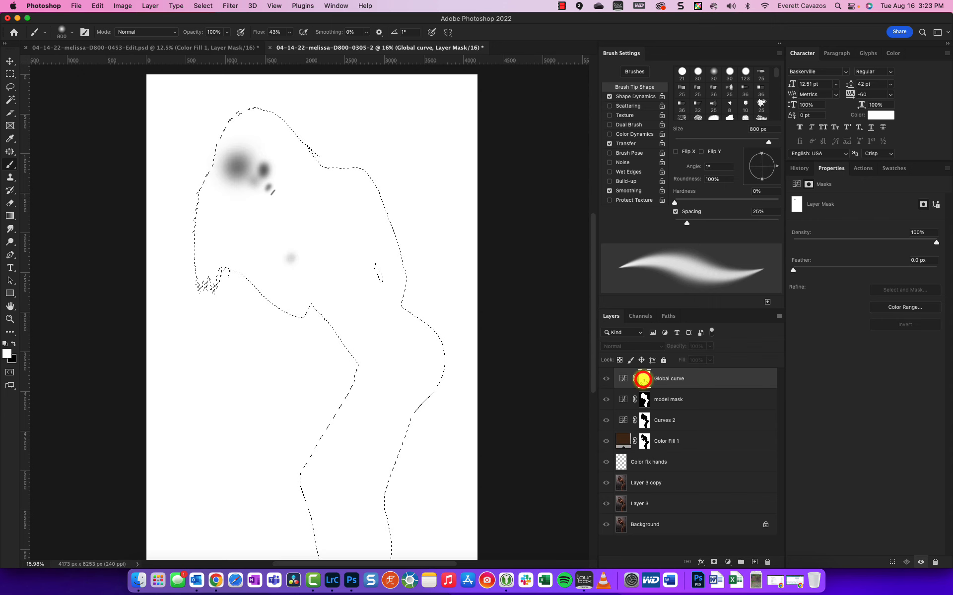
{"action": "left_click", "coordinate": [643, 379], "text": "alt"}
{"action": "key", "text": "x"}
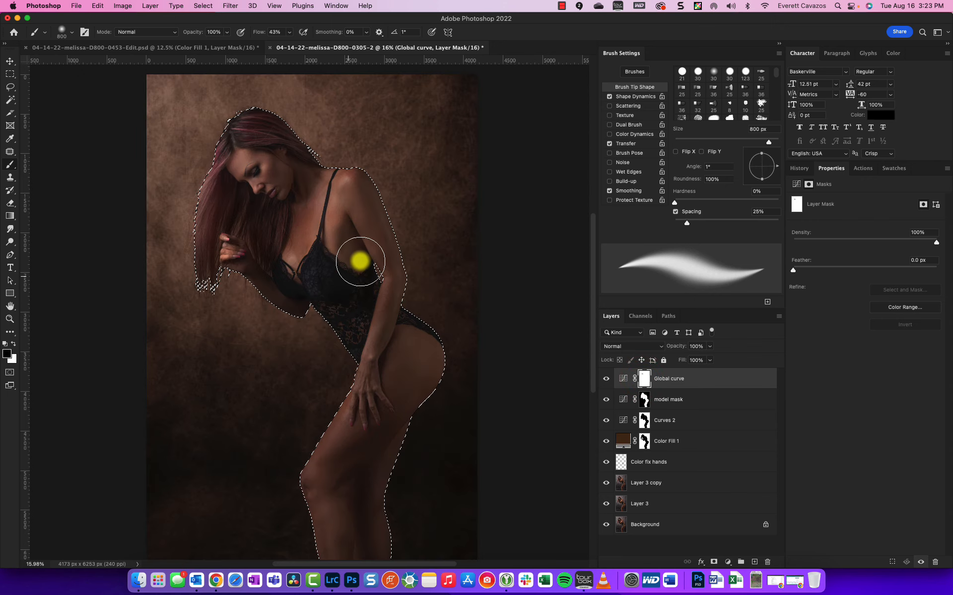
Step: Set the brush flow to 10% and paint black over the model's lower arm on the Global curve mask at 175 px
{"action": "key", "text": "bracketleft"}
{"action": "left_click_drag", "start_coordinate": [386, 231], "coordinate": [387, 236]}
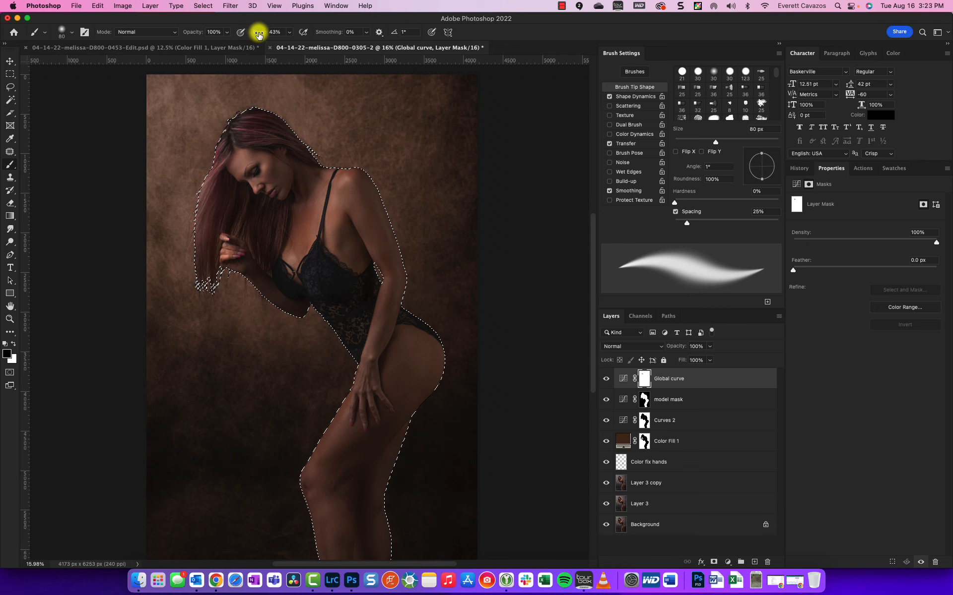
{"action": "left_click_drag", "start_coordinate": [259, 32], "coordinate": [241, 36]}
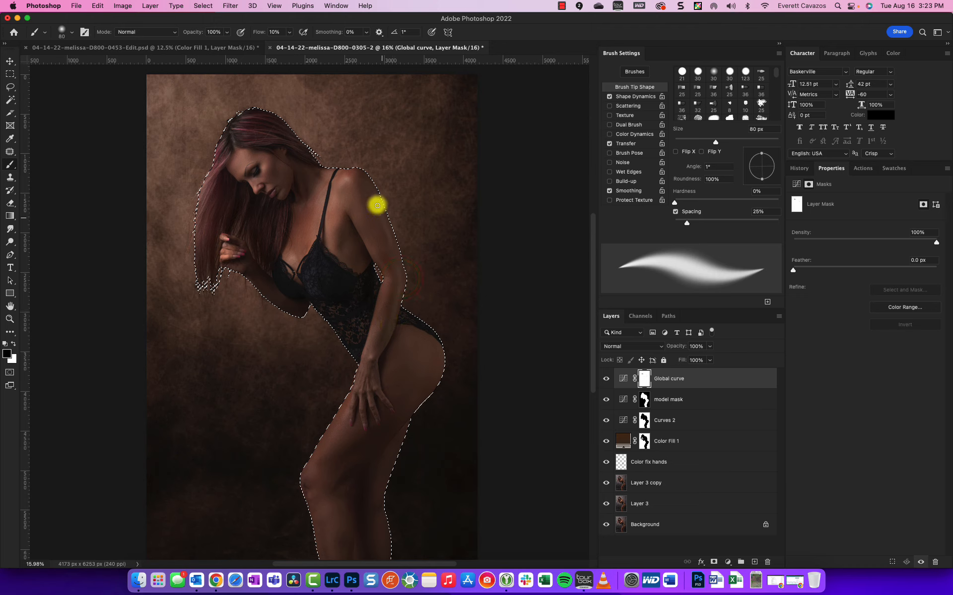
{"action": "key", "text": "bracketright"}
{"action": "key", "text": "bracketright"}
{"action": "key", "text": "bracketright"}
{"action": "key", "text": "bracketright"}
{"action": "key", "text": "bracketright"}
{"action": "mouse_move", "coordinate": [381, 316]}
{"action": "left_mouse_down"}
{"action": "mouse_move", "coordinate": [376, 326]}
{"action": "mouse_move", "coordinate": [389, 292]}
{"action": "mouse_move", "coordinate": [370, 323]}
{"action": "mouse_move", "coordinate": [388, 280]}
{"action": "left_mouse_up"}
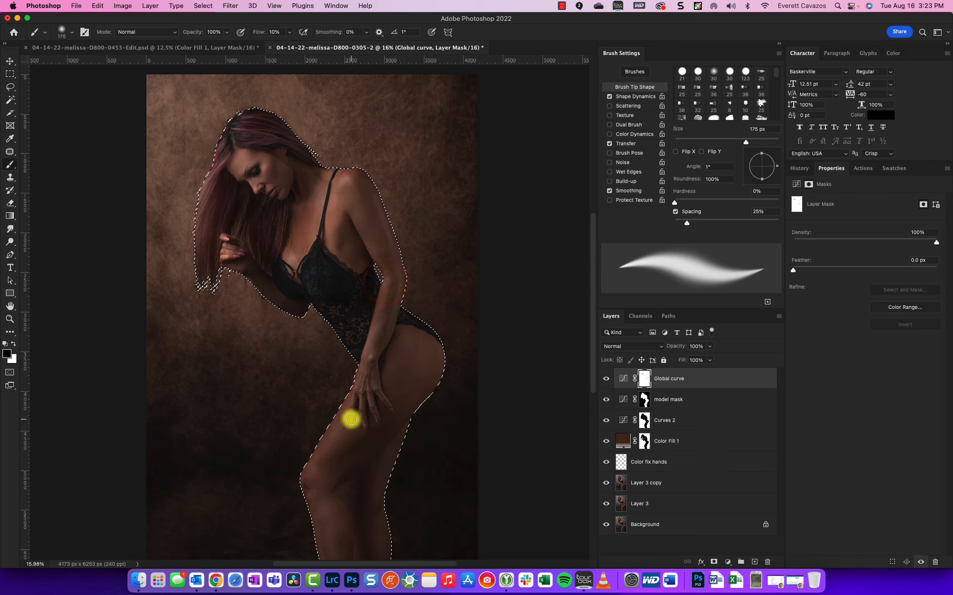
Step: Paint black over the upper thigh beside the fingers on the Global curve mask with a 125 px brush
{"action": "key", "text": "bracketleft"}
{"action": "key", "text": "bracketleft"}
{"action": "mouse_move", "coordinate": [344, 415]}
{"action": "left_mouse_down"}
{"action": "mouse_move", "coordinate": [323, 453]}
{"action": "mouse_move", "coordinate": [352, 407]}
{"action": "left_mouse_up"}
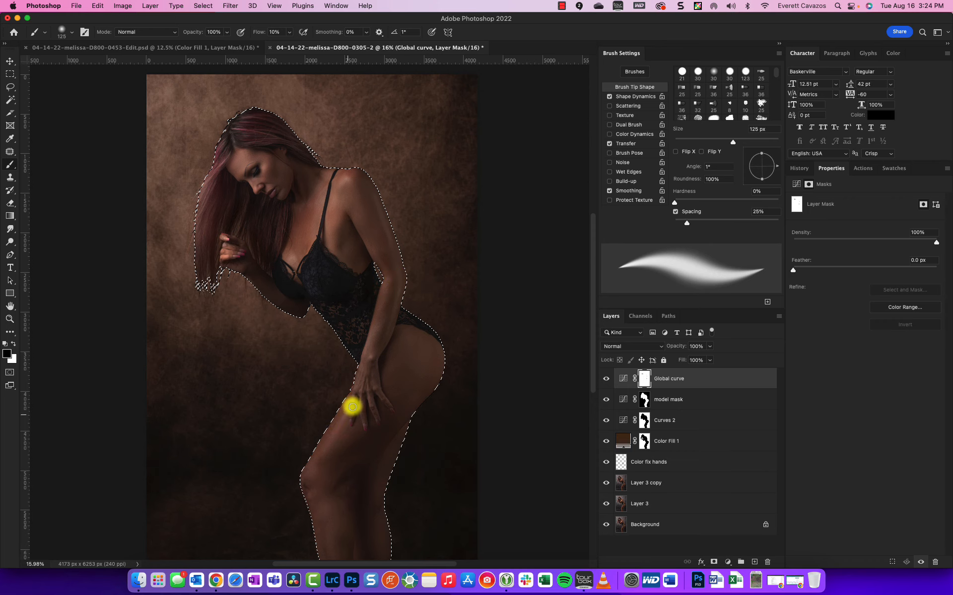
Step: Paint black down the thigh and across the lower legs on the Global curve mask, starting with a 175 px brush
{"action": "key", "text": "bracketright"}
{"action": "key", "text": "bracketright"}
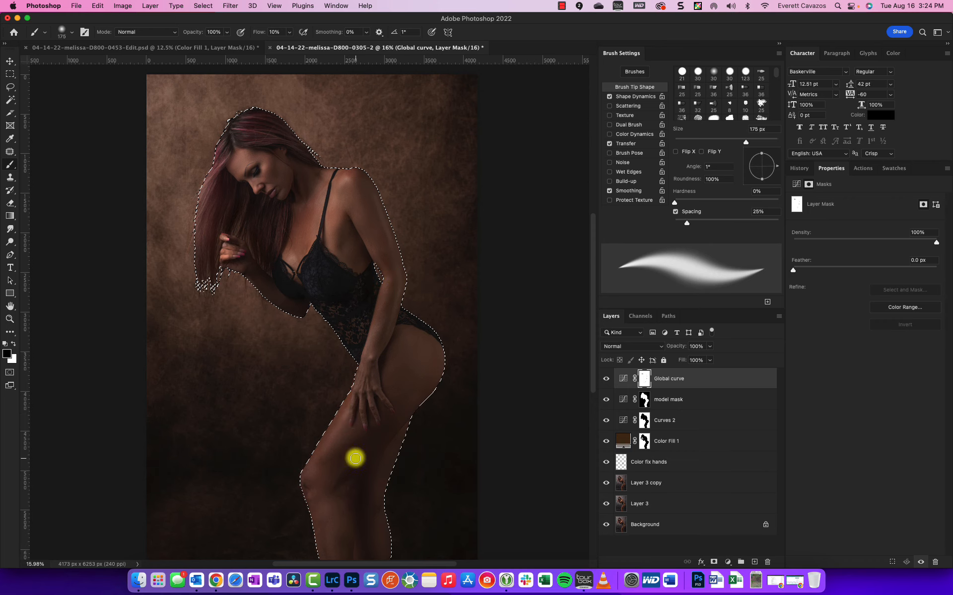
{"action": "mouse_move", "coordinate": [357, 457]}
{"action": "left_mouse_down"}
{"action": "mouse_move", "coordinate": [327, 487]}
{"action": "mouse_move", "coordinate": [338, 493]}
{"action": "mouse_move", "coordinate": [333, 562]}
{"action": "left_mouse_up"}
{"action": "key", "text": "bracketright"}
{"action": "key", "text": "bracketleft"}
{"action": "mouse_move", "coordinate": [329, 520]}
{"action": "left_mouse_down"}
{"action": "mouse_move", "coordinate": [334, 550]}
{"action": "mouse_move", "coordinate": [383, 551]}
{"action": "left_mouse_up"}
Step: Paint black along the back edge of the thigh on the Global curve mask with a 200 px brush
{"action": "key", "text": "bracketright"}
{"action": "key", "text": "bracketright"}
{"action": "key", "text": "bracketright"}
{"action": "key", "text": "bracketright"}
{"action": "key", "text": "bracketleft"}
{"action": "key", "text": "bracketleft"}
{"action": "key", "text": "bracketleft"}
{"action": "left_click_drag", "start_coordinate": [403, 437], "coordinate": [398, 448]}
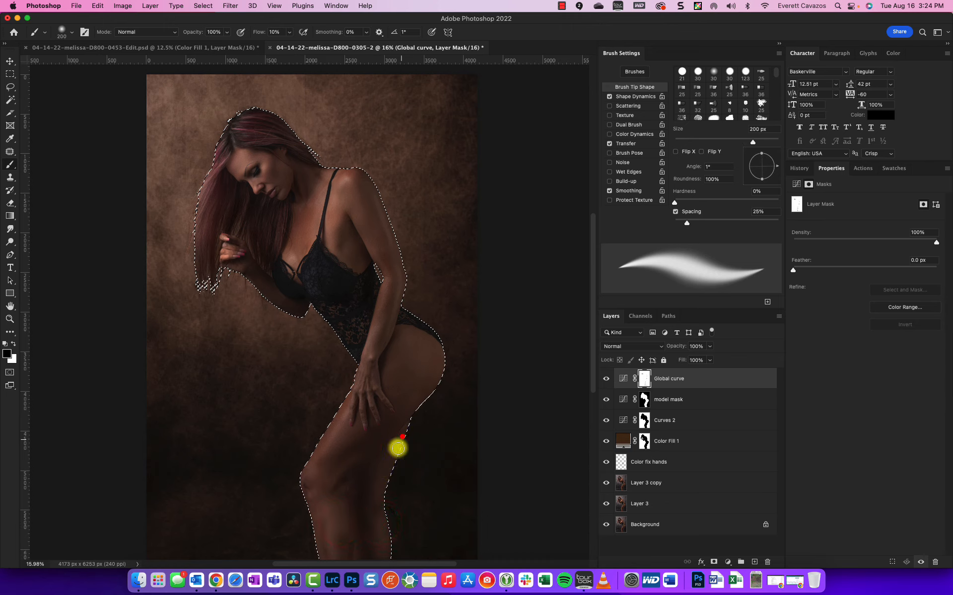
Step: Paint black along the front of the knee and shin and on the bent elbow with a 175 px brush
{"action": "key", "text": "bracketleft"}
{"action": "left_click_drag", "start_coordinate": [308, 467], "coordinate": [319, 560]}
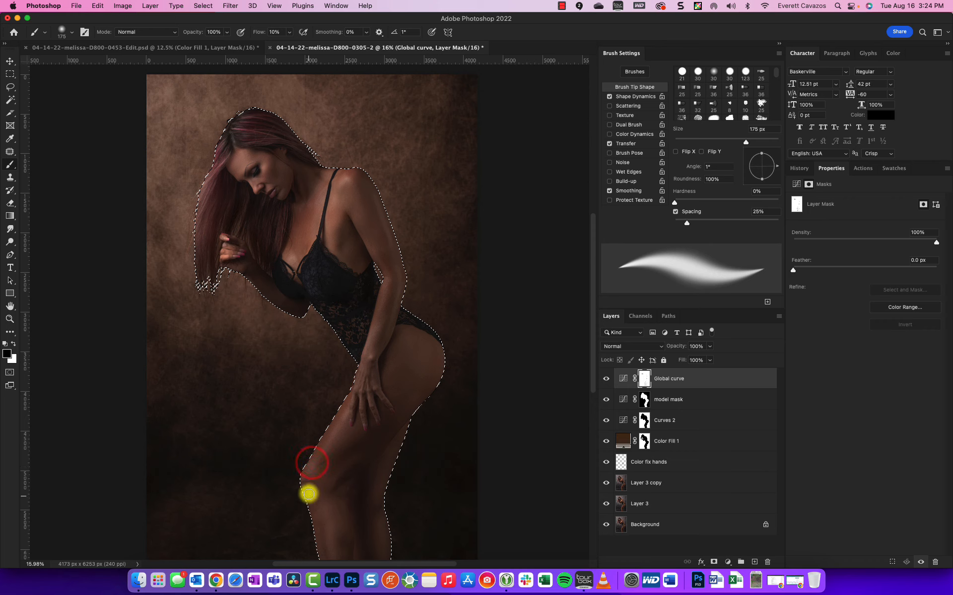
{"action": "left_click_drag", "start_coordinate": [308, 504], "coordinate": [320, 555]}
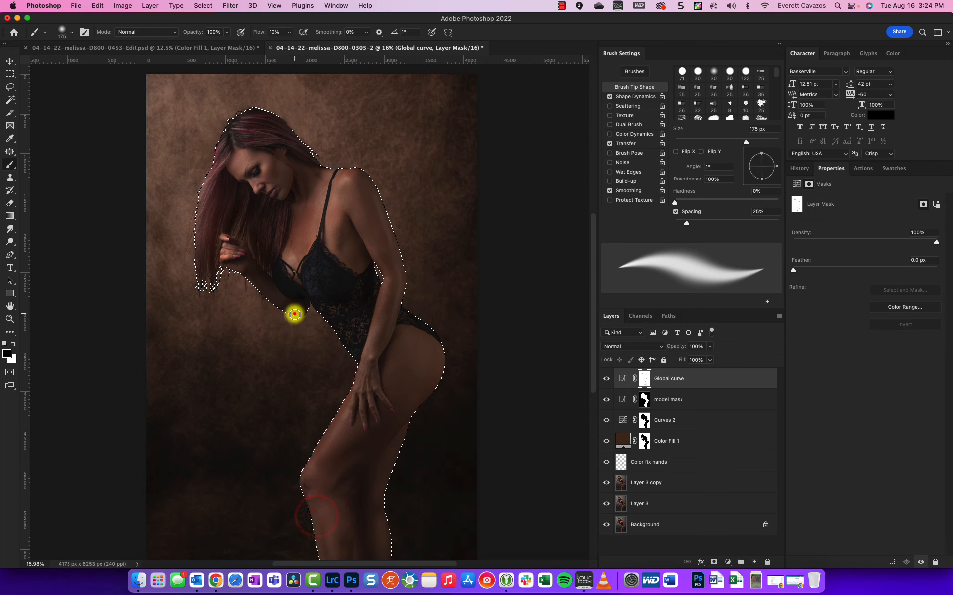
{"action": "left_click", "coordinate": [294, 313]}
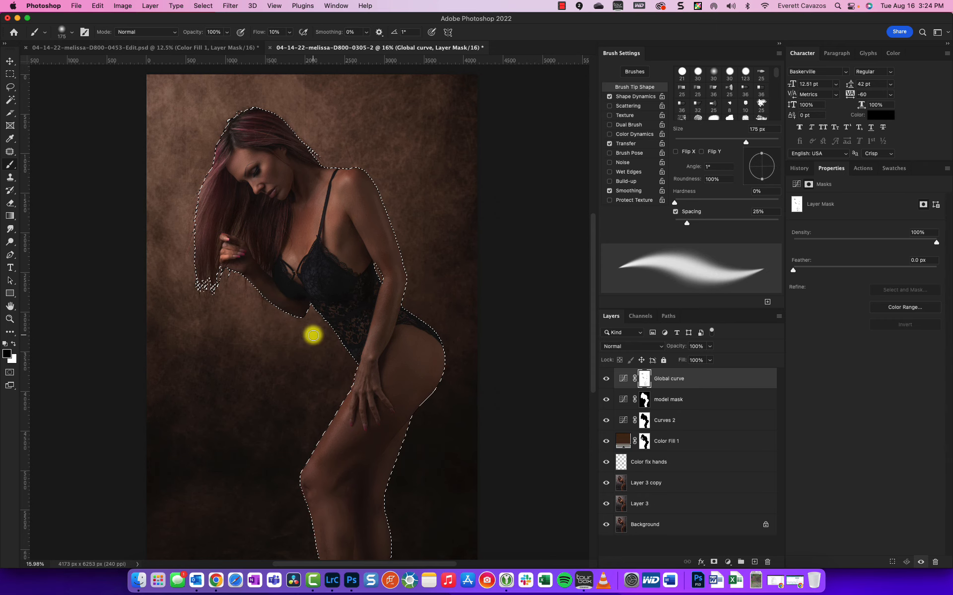
Step: Paint black on the Global curve mask along the hair beside the forehead with a 40 px brush
{"action": "scroll", "coordinate": [233, 214], "scroll_direction": "up", "scroll_amount": 3}
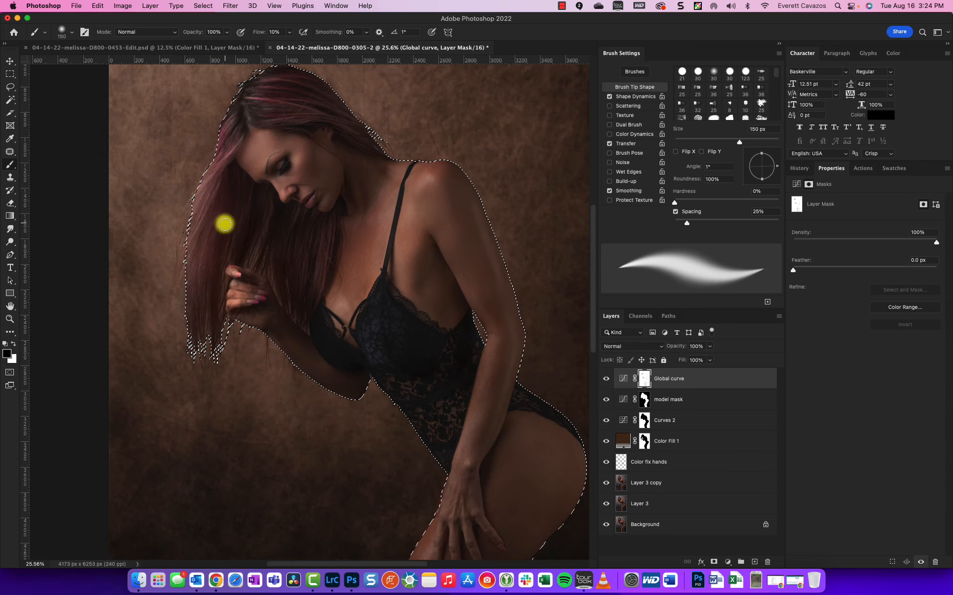
{"action": "key", "text": "bracketleft"}
{"action": "key", "text": "bracketleft"}
{"action": "key", "text": "bracketleft"}
{"action": "key", "text": "bracketleft"}
{"action": "key", "text": "bracketleft"}
{"action": "key", "text": "bracketleft"}
{"action": "key", "text": "bracketleft"}
{"action": "key", "text": "bracketleft"}
{"action": "key", "text": "bracketleft"}
{"action": "key", "text": "bracketleft"}
{"action": "mouse_move", "coordinate": [217, 188]}
{"action": "left_mouse_down"}
{"action": "mouse_move", "coordinate": [189, 238]}
{"action": "mouse_move", "coordinate": [241, 144]}
{"action": "left_mouse_up"}
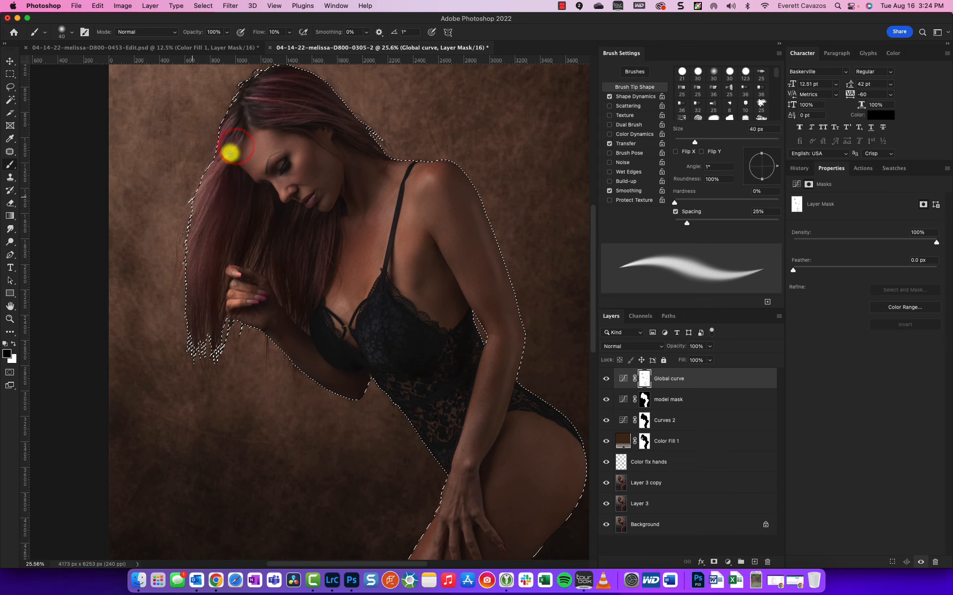
Step: Paint black over the long hair strands beside the hand and below the chin on the Global curve mask with a 50 px brush
{"action": "key", "text": "bracketright"}
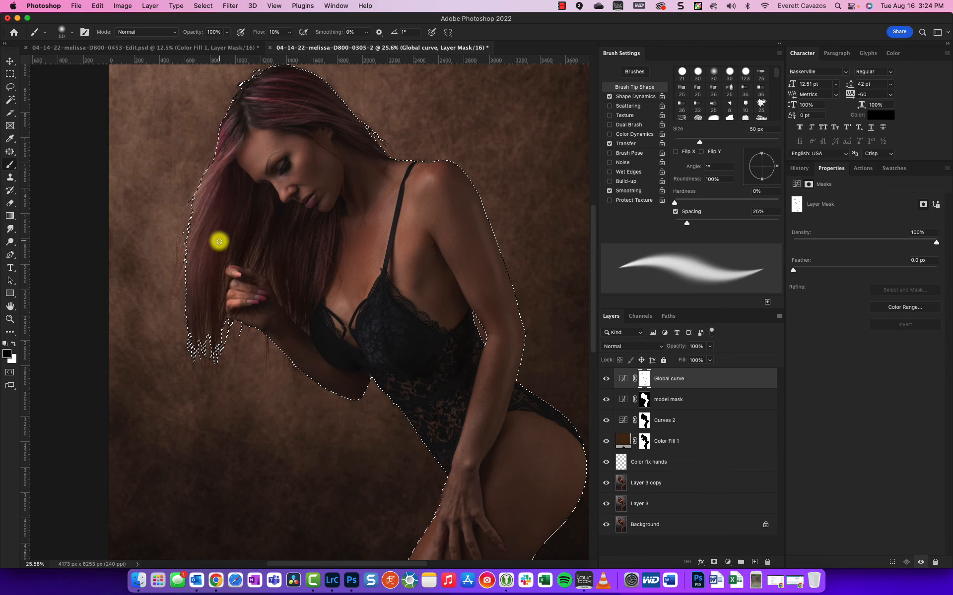
{"action": "mouse_move", "coordinate": [217, 240]}
{"action": "left_mouse_down"}
{"action": "mouse_move", "coordinate": [215, 262]}
{"action": "mouse_move", "coordinate": [207, 241]}
{"action": "mouse_move", "coordinate": [202, 289]}
{"action": "mouse_move", "coordinate": [193, 246]}
{"action": "left_mouse_up"}
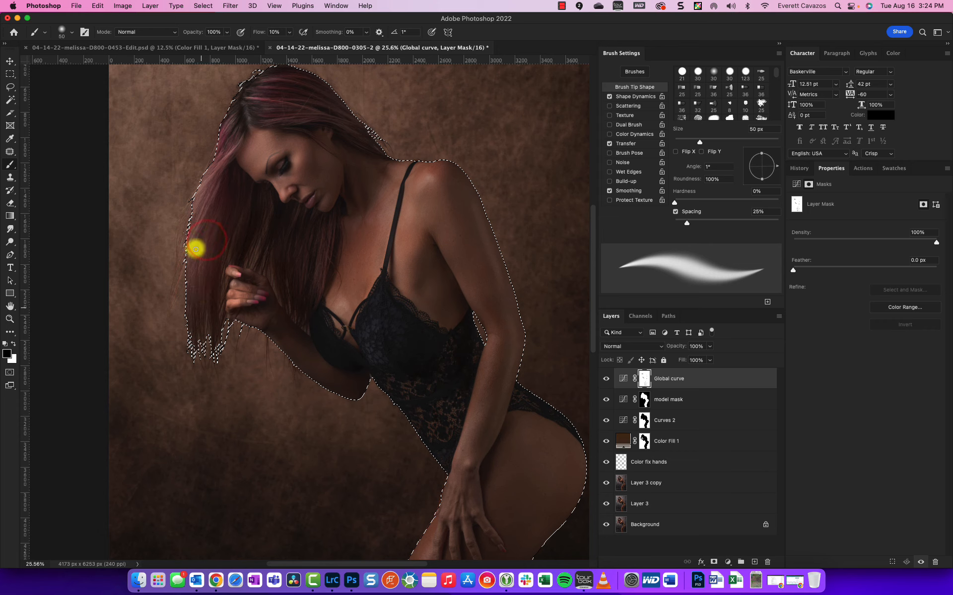
{"action": "left_click_drag", "start_coordinate": [276, 195], "coordinate": [262, 245]}
{"action": "left_click_drag", "start_coordinate": [296, 213], "coordinate": [289, 246]}
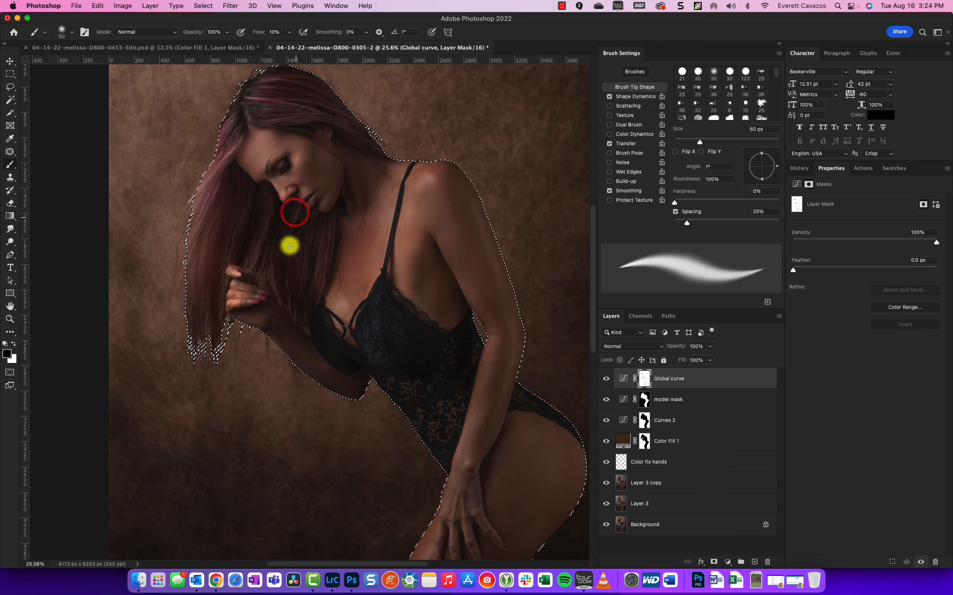
Step: Set the brush flow to 19% and paint black again across the hanging hair, finishing at the hairline above the forehead
{"action": "left_click", "coordinate": [266, 33]}
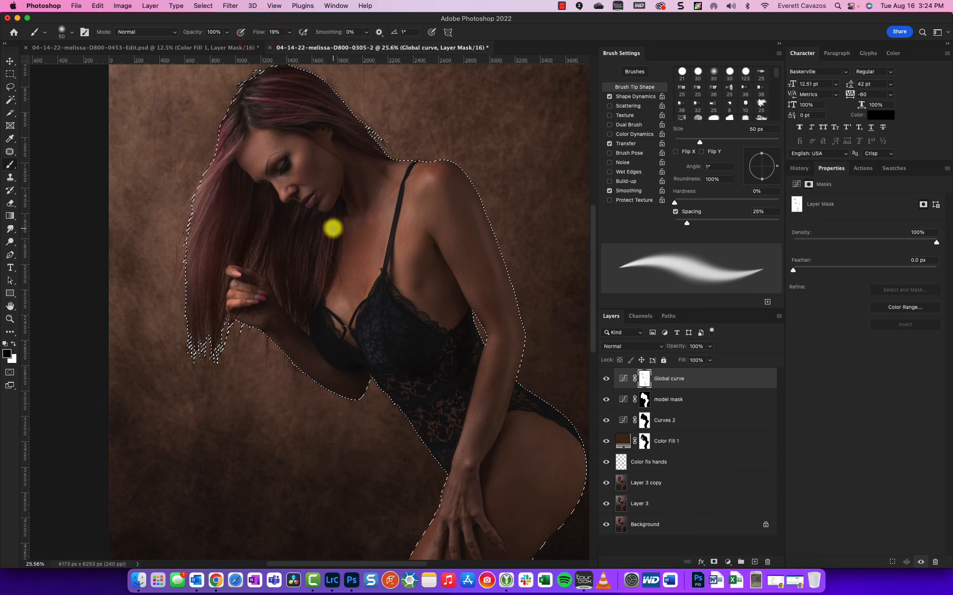
{"action": "mouse_move", "coordinate": [330, 228]}
{"action": "left_mouse_down"}
{"action": "mouse_move", "coordinate": [314, 276]}
{"action": "mouse_move", "coordinate": [319, 234]}
{"action": "mouse_move", "coordinate": [304, 300]}
{"action": "mouse_move", "coordinate": [313, 231]}
{"action": "mouse_move", "coordinate": [297, 287]}
{"action": "mouse_move", "coordinate": [305, 255]}
{"action": "mouse_move", "coordinate": [293, 272]}
{"action": "left_mouse_up"}
{"action": "mouse_move", "coordinate": [293, 213]}
{"action": "left_mouse_down"}
{"action": "mouse_move", "coordinate": [282, 276]}
{"action": "mouse_move", "coordinate": [275, 223]}
{"action": "mouse_move", "coordinate": [264, 226]}
{"action": "mouse_move", "coordinate": [253, 260]}
{"action": "left_mouse_up"}
{"action": "mouse_move", "coordinate": [244, 225]}
{"action": "left_mouse_down"}
{"action": "mouse_move", "coordinate": [230, 262]}
{"action": "mouse_move", "coordinate": [224, 237]}
{"action": "mouse_move", "coordinate": [217, 267]}
{"action": "left_mouse_up"}
{"action": "mouse_move", "coordinate": [211, 225]}
{"action": "left_mouse_down"}
{"action": "mouse_move", "coordinate": [198, 329]}
{"action": "mouse_move", "coordinate": [196, 289]}
{"action": "mouse_move", "coordinate": [186, 317]}
{"action": "left_mouse_up"}
{"action": "left_click_drag", "start_coordinate": [238, 130], "coordinate": [230, 132]}
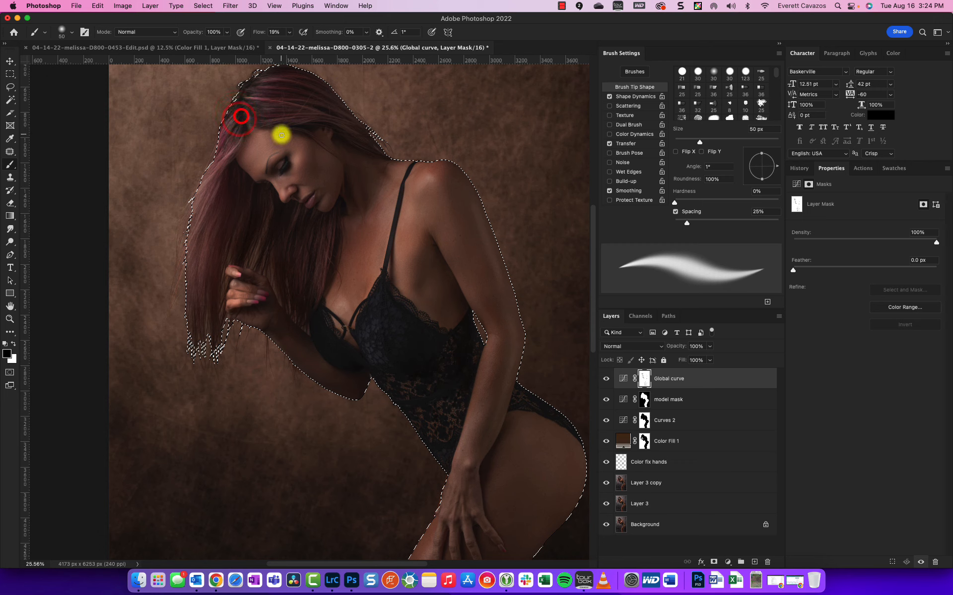
Step: Paint black along the hair highlights over the crown and back of the head on the Global curve mask
{"action": "mouse_move", "coordinate": [313, 110]}
{"action": "left_mouse_down"}
{"action": "mouse_move", "coordinate": [244, 96]}
{"action": "mouse_move", "coordinate": [329, 104]}
{"action": "mouse_move", "coordinate": [264, 126]}
{"action": "left_mouse_up"}
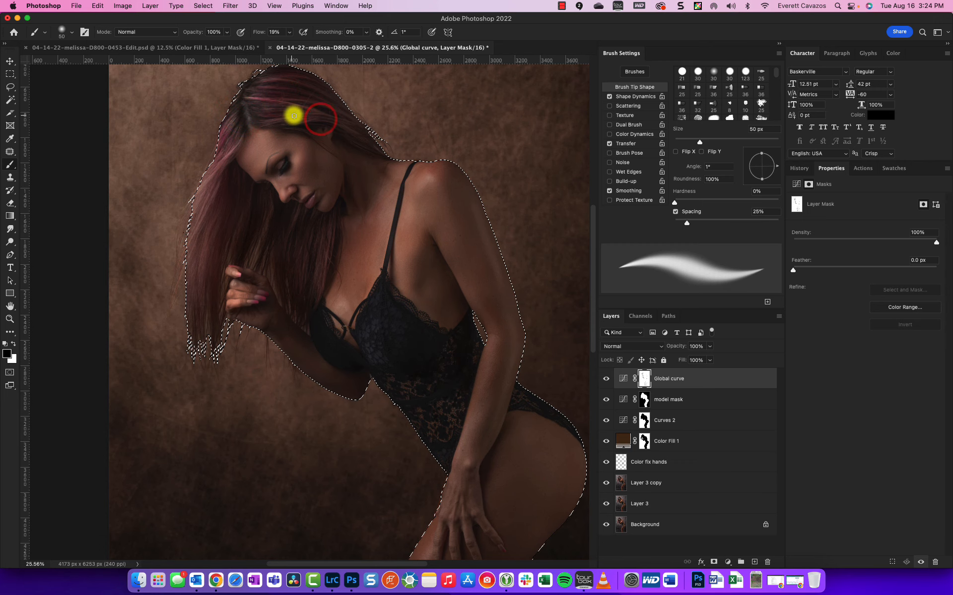
{"action": "mouse_move", "coordinate": [338, 120]}
{"action": "left_mouse_down"}
{"action": "mouse_move", "coordinate": [277, 122]}
{"action": "mouse_move", "coordinate": [359, 124]}
{"action": "mouse_move", "coordinate": [310, 120]}
{"action": "left_mouse_up"}
{"action": "left_click_drag", "start_coordinate": [349, 132], "coordinate": [318, 122]}
{"action": "mouse_move", "coordinate": [363, 135]}
{"action": "left_mouse_down"}
{"action": "mouse_move", "coordinate": [311, 101]}
{"action": "mouse_move", "coordinate": [323, 103]}
{"action": "mouse_move", "coordinate": [297, 99]}
{"action": "left_mouse_up"}
{"action": "mouse_move", "coordinate": [338, 105]}
{"action": "left_mouse_down"}
{"action": "mouse_move", "coordinate": [340, 97]}
{"action": "mouse_move", "coordinate": [269, 78]}
{"action": "left_mouse_up"}
{"action": "left_click_drag", "start_coordinate": [334, 101], "coordinate": [286, 88]}
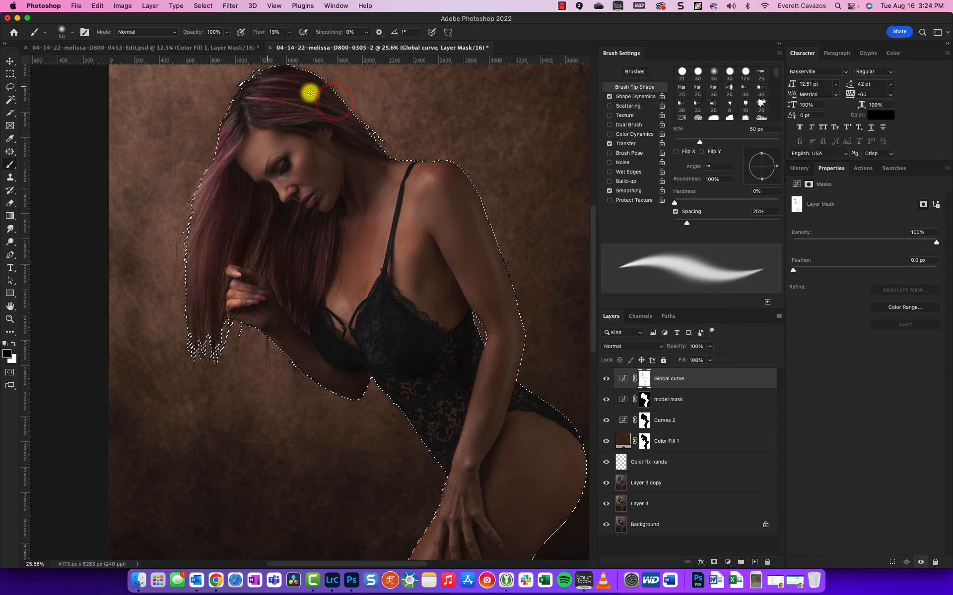
Step: Clear the selection around the model and duplicate the Global curve layer
{"action": "scroll", "coordinate": [290, 241], "scroll_direction": "down", "scroll_amount": 2}
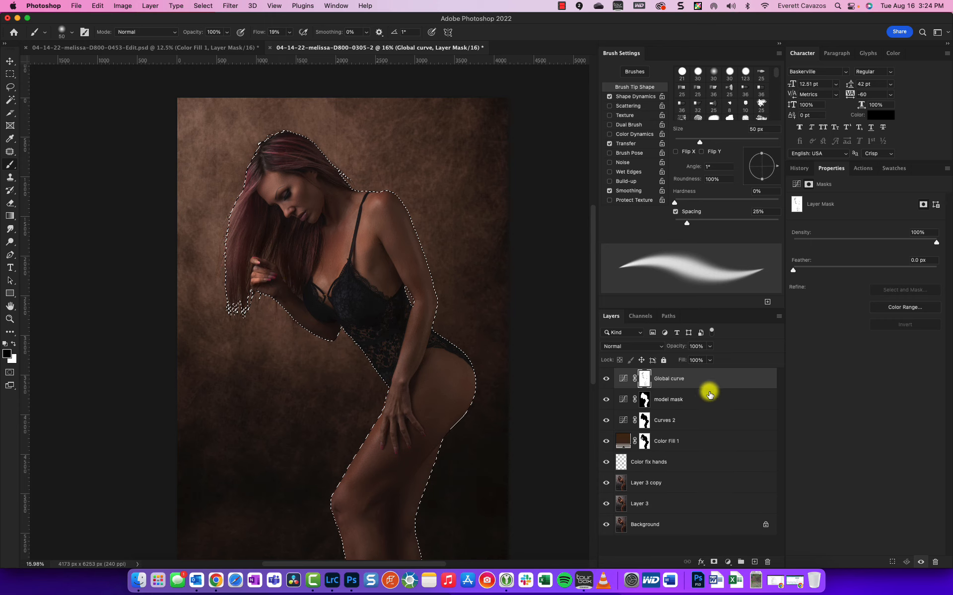
{"action": "key", "text": "super+d"}
{"action": "left_click", "coordinate": [645, 381], "text": "alt"}
{"action": "left_click", "coordinate": [645, 379], "text": "alt"}
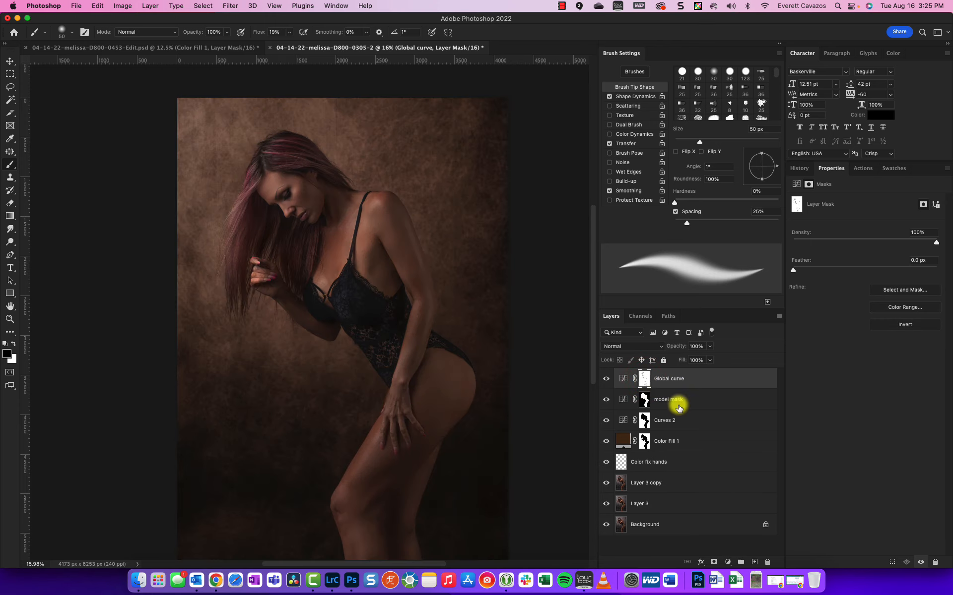
{"action": "key", "text": "bracketleft"}
{"action": "key", "text": "super+j"}
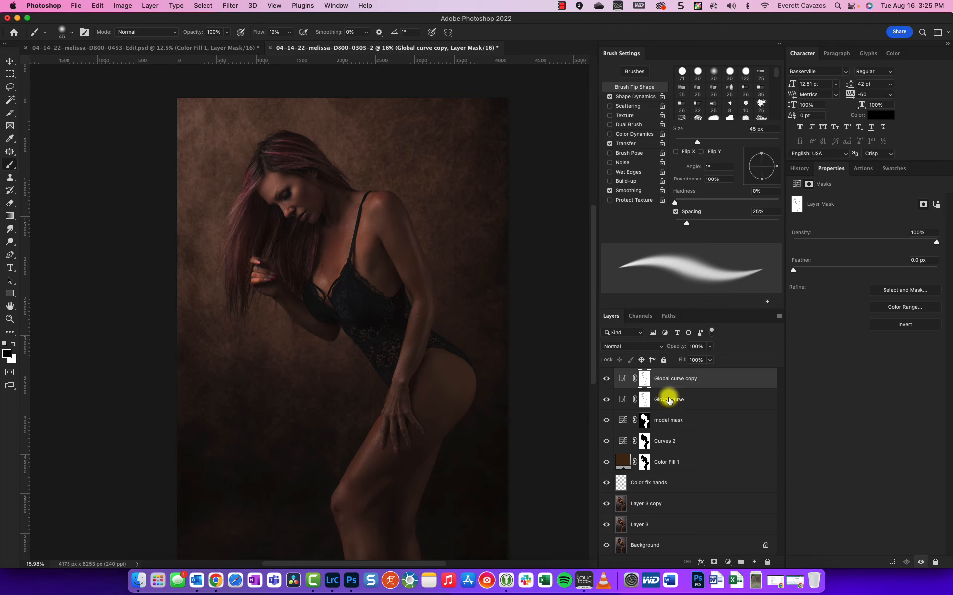
{"action": "left_click", "coordinate": [668, 400]}
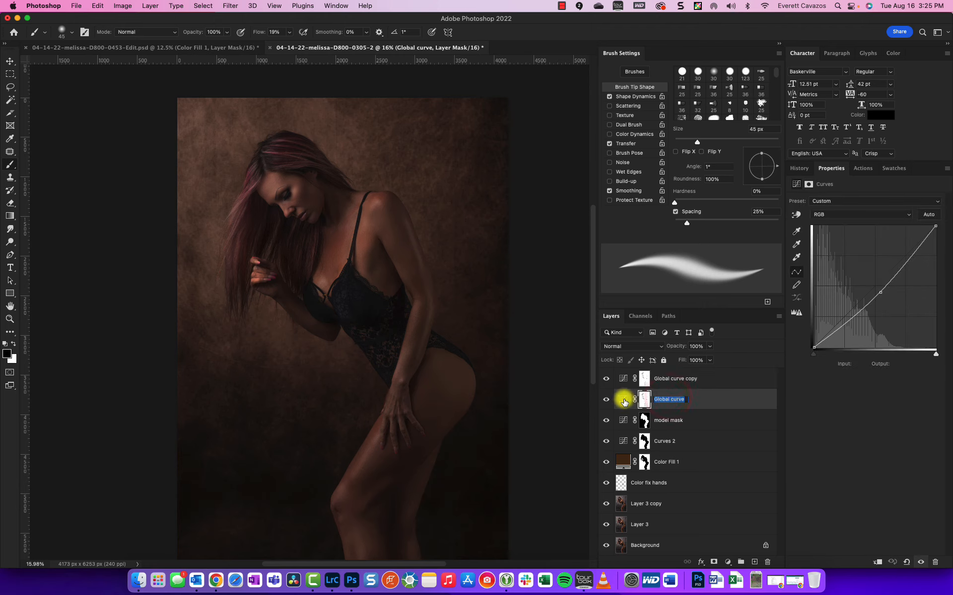
{"action": "double_click", "coordinate": [679, 399]}
{"action": "left_click", "coordinate": [702, 395]}
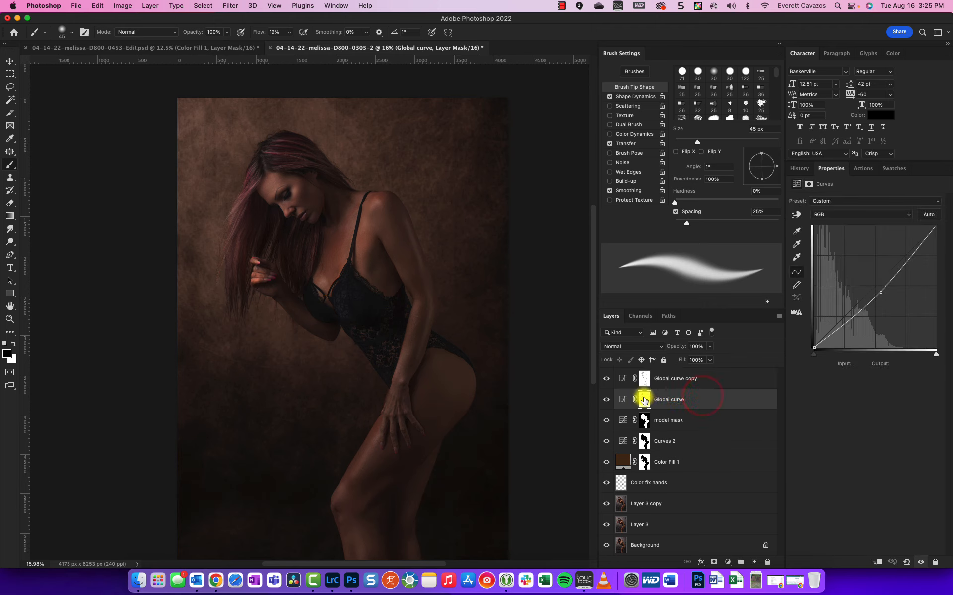
{"action": "left_click", "coordinate": [643, 400]}
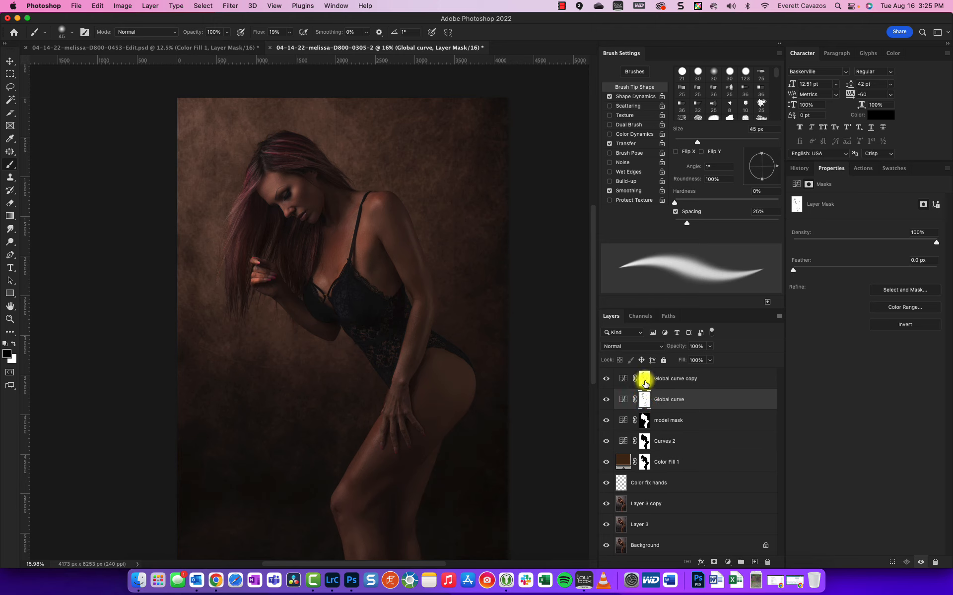
Step: Invert the Global curve copy mask and raise that layer's curve midpoint to input 116, output 141
{"action": "left_click", "coordinate": [645, 380]}
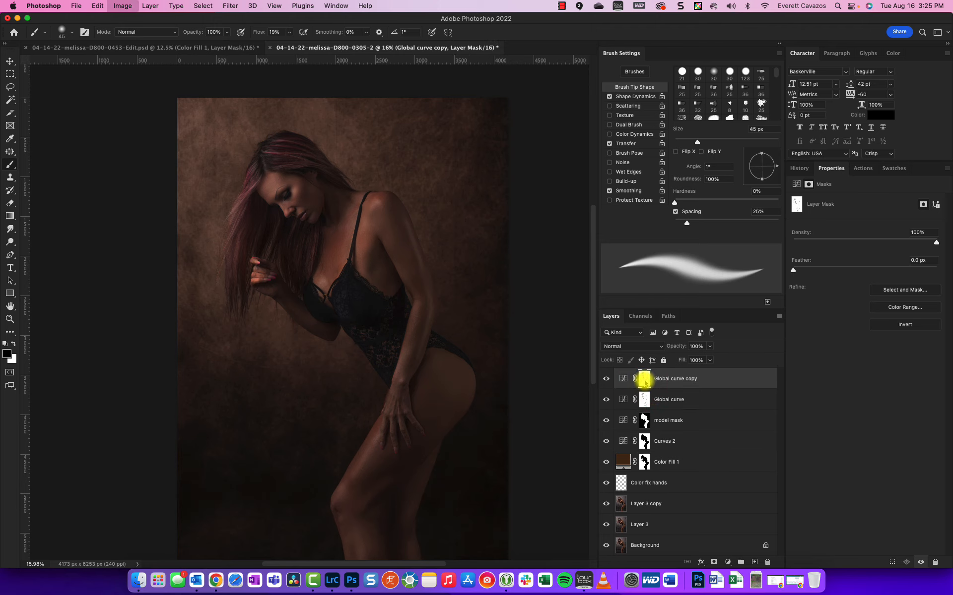
{"action": "key", "text": "super+i"}
{"action": "left_click", "coordinate": [623, 378]}
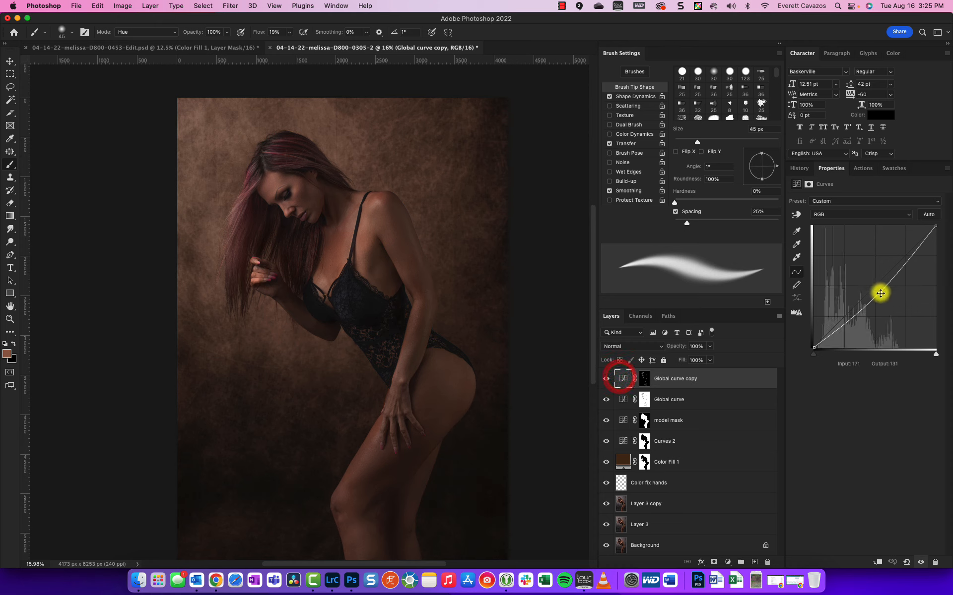
{"action": "mouse_move", "coordinate": [878, 295]}
{"action": "left_mouse_down"}
{"action": "mouse_move", "coordinate": [853, 275]}
{"action": "mouse_move", "coordinate": [869, 281]}
{"action": "left_mouse_up"}
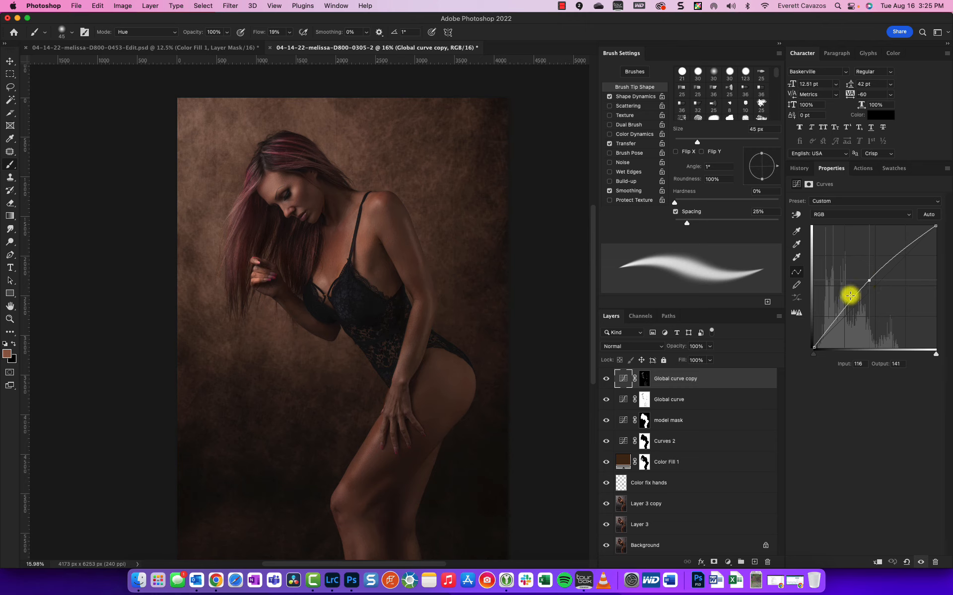
Step: Try stacking two duplicates of the Global curve copy layer to strengthen the highlights, and remove both duplicates
{"action": "key", "text": "super+j"}
{"action": "key", "text": "super+j"}
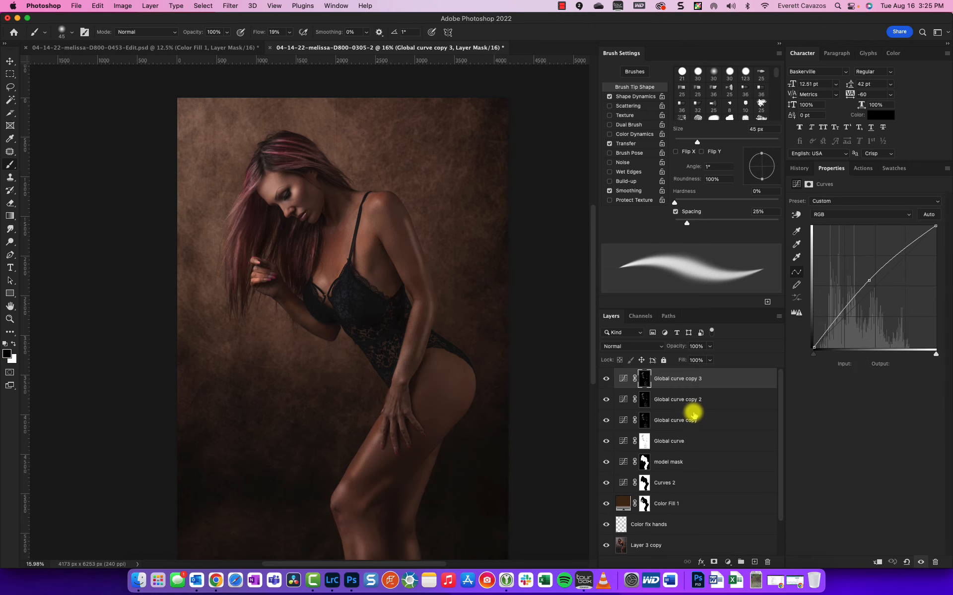
{"action": "scroll", "coordinate": [298, 340], "scroll_direction": "down", "scroll_amount": 3}
{"action": "scroll", "coordinate": [289, 341], "scroll_direction": "up", "scroll_amount": 2}
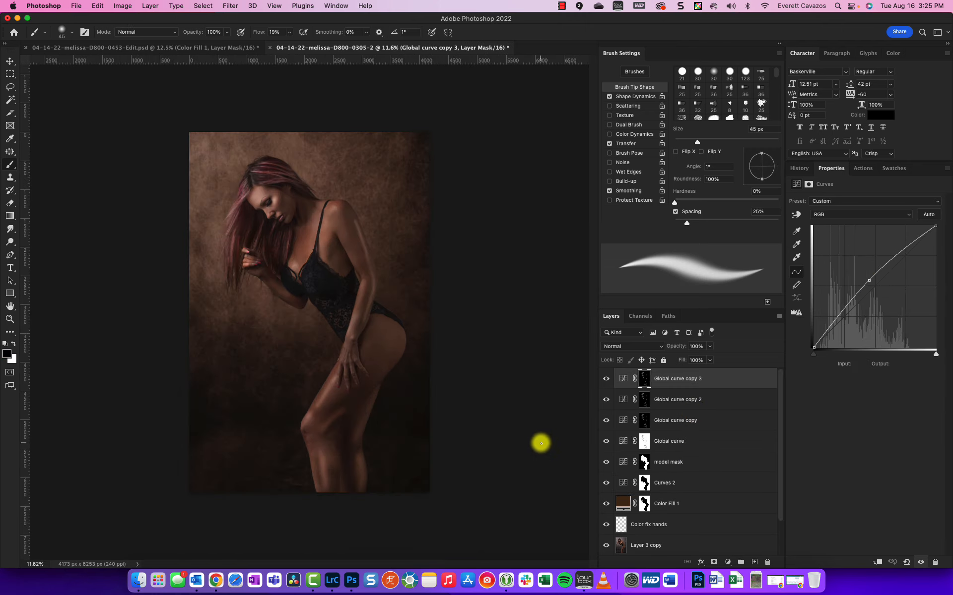
{"action": "key", "text": "BackSpace"}
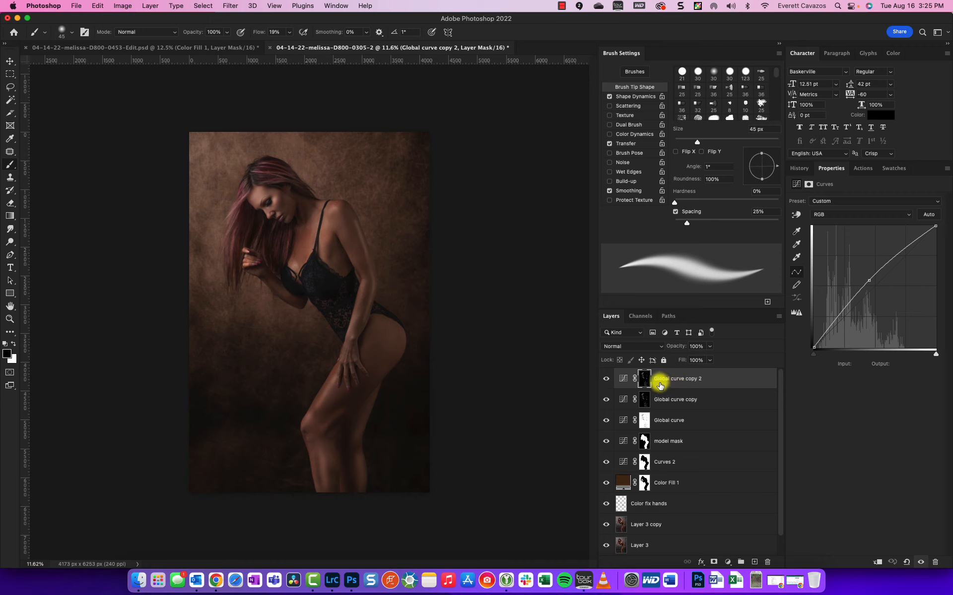
{"action": "left_click", "coordinate": [607, 380]}
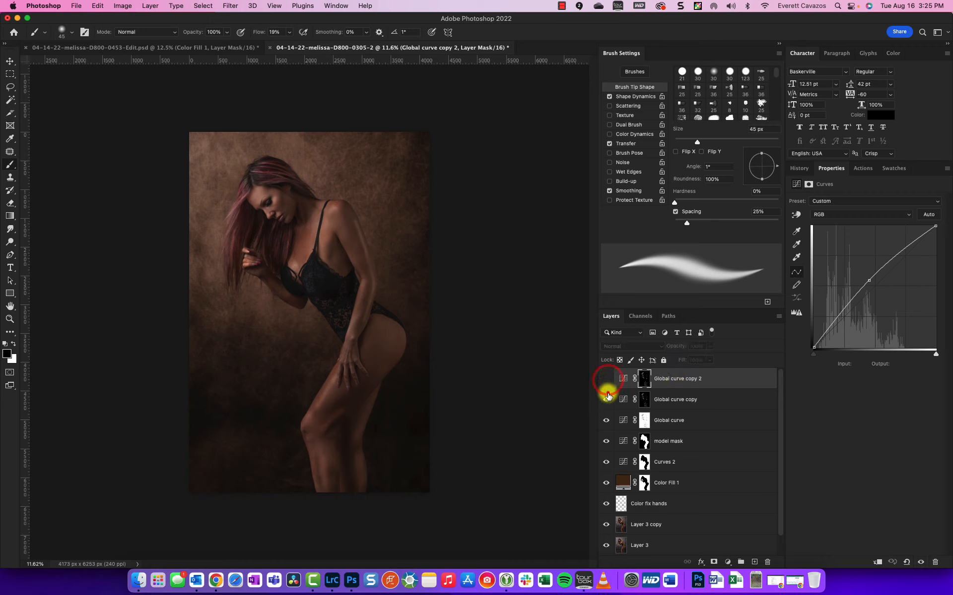
{"action": "left_click", "coordinate": [608, 395]}
{"action": "left_click", "coordinate": [608, 394]}
{"action": "left_click_drag", "start_coordinate": [685, 377], "coordinate": [768, 562]}
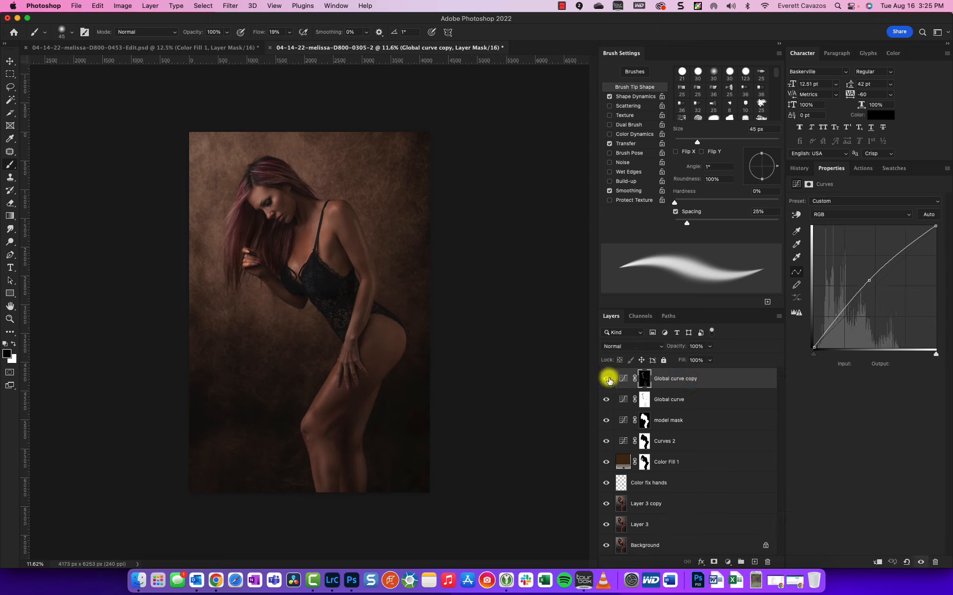
Step: Try a slightly different midpoint on the Global curve copy curve and return it to input 116, output 141
{"action": "left_click", "coordinate": [624, 380]}
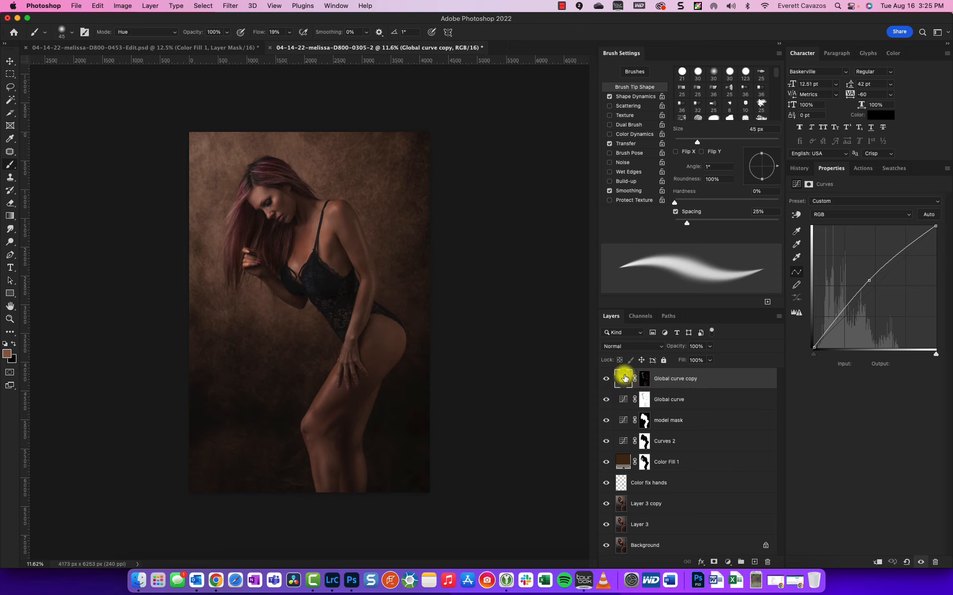
{"action": "left_click", "coordinate": [871, 280]}
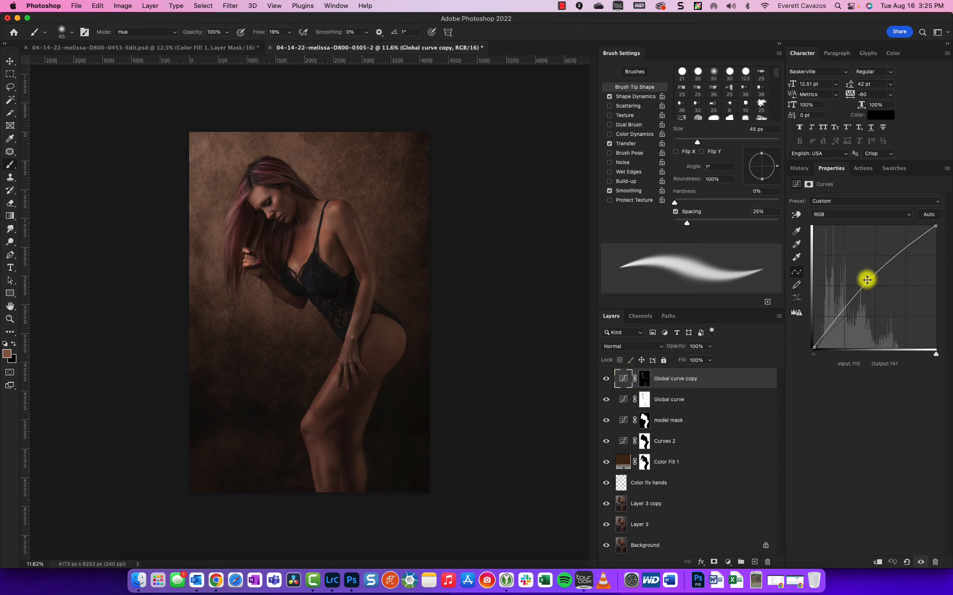
{"action": "mouse_move", "coordinate": [867, 281]}
{"action": "left_mouse_down"}
{"action": "mouse_move", "coordinate": [853, 268]}
{"action": "mouse_move", "coordinate": [869, 280]}
{"action": "left_mouse_up"}
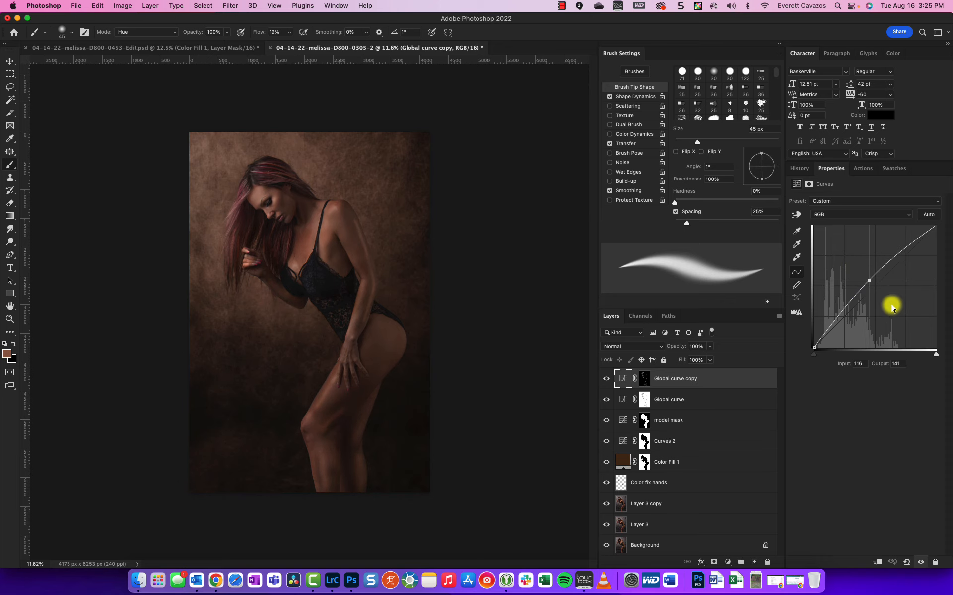
Step: Compare the portrait with and without the Global curve layer, both close up and as a whole image
{"action": "scroll", "coordinate": [244, 317], "scroll_direction": "up", "scroll_amount": 3}
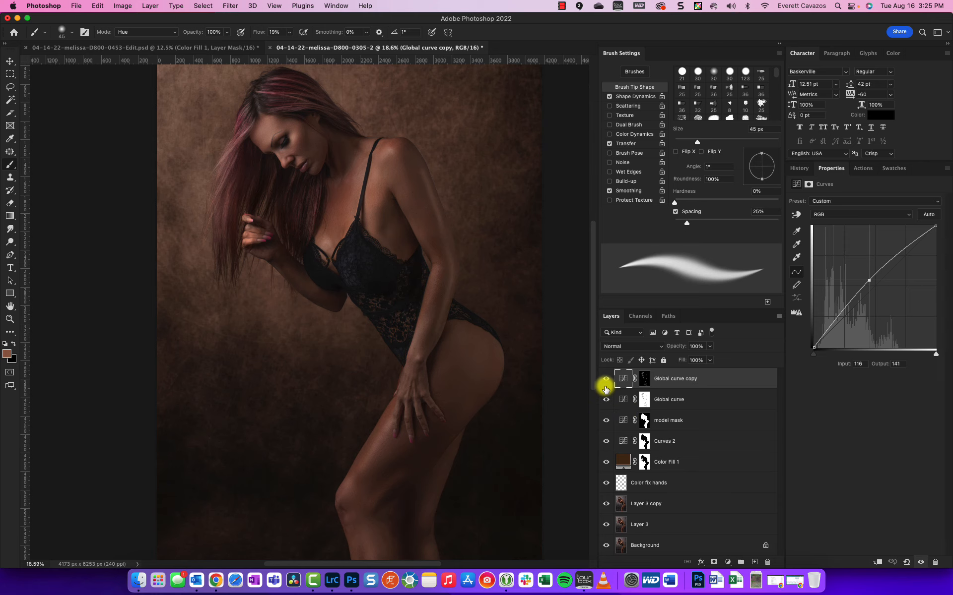
{"action": "left_click", "coordinate": [607, 400]}
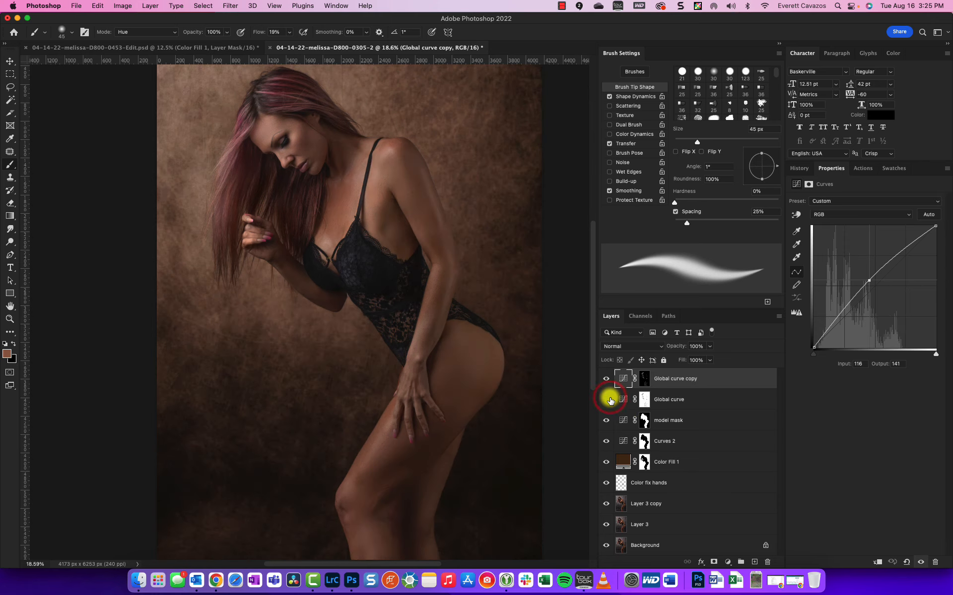
{"action": "left_click", "coordinate": [607, 400]}
{"action": "scroll", "coordinate": [421, 370], "scroll_direction": "down", "scroll_amount": 3}
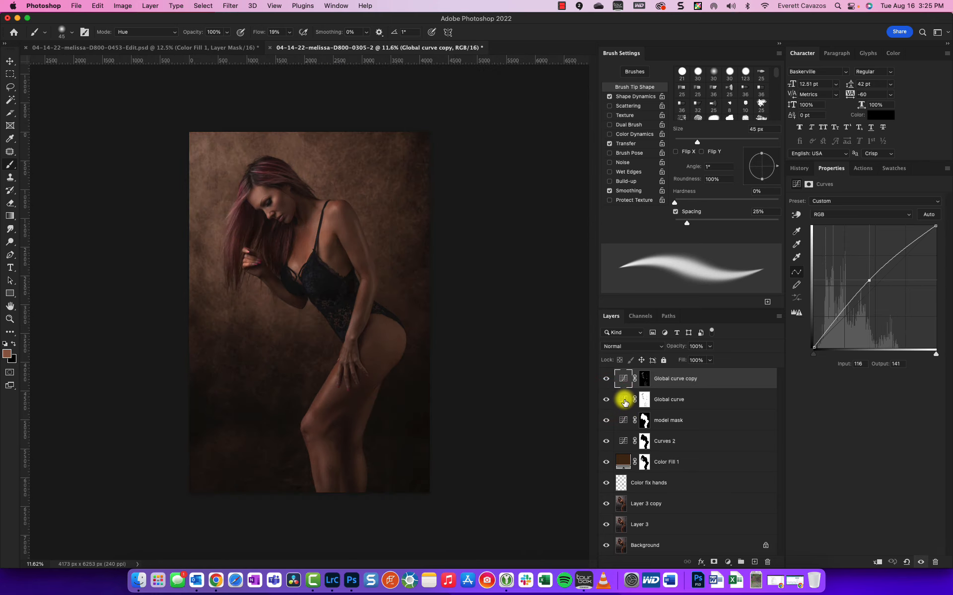
{"action": "left_click", "coordinate": [606, 400]}
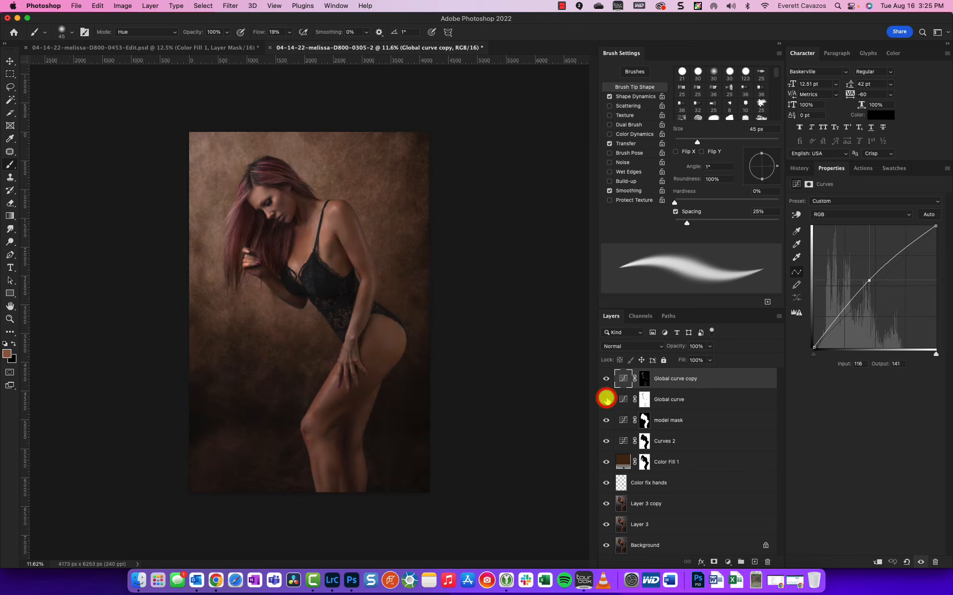
{"action": "left_click", "coordinate": [606, 399]}
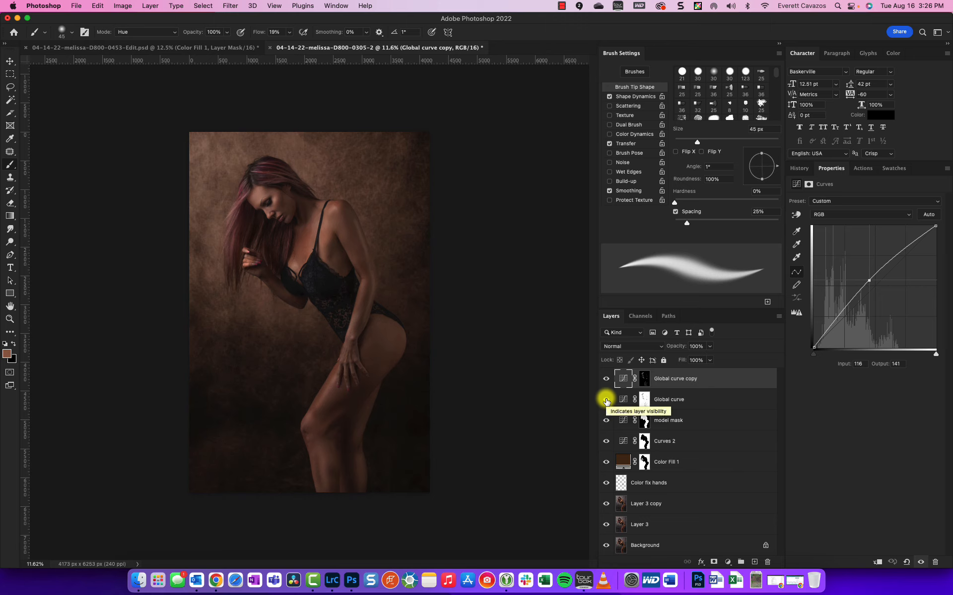
{"action": "left_click", "coordinate": [607, 400]}
{"action": "left_click", "coordinate": [607, 400]}
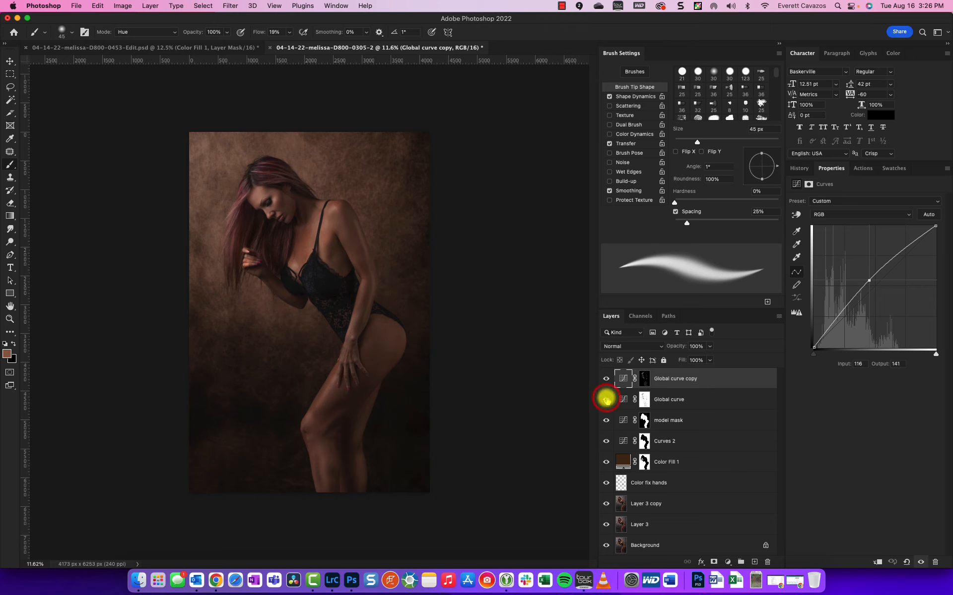
{"action": "left_click", "coordinate": [606, 400]}
{"action": "left_click", "coordinate": [607, 399]}
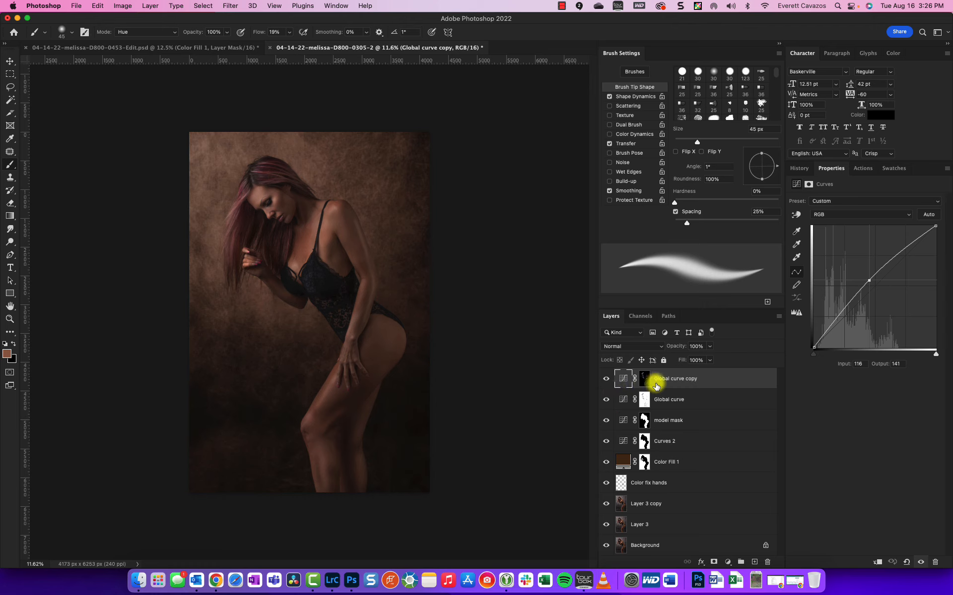
Step: Draw an elliptical selection about 2670 px wide and 4520 px high around the model's head and upper body
{"action": "right_click", "coordinate": [10, 75]}
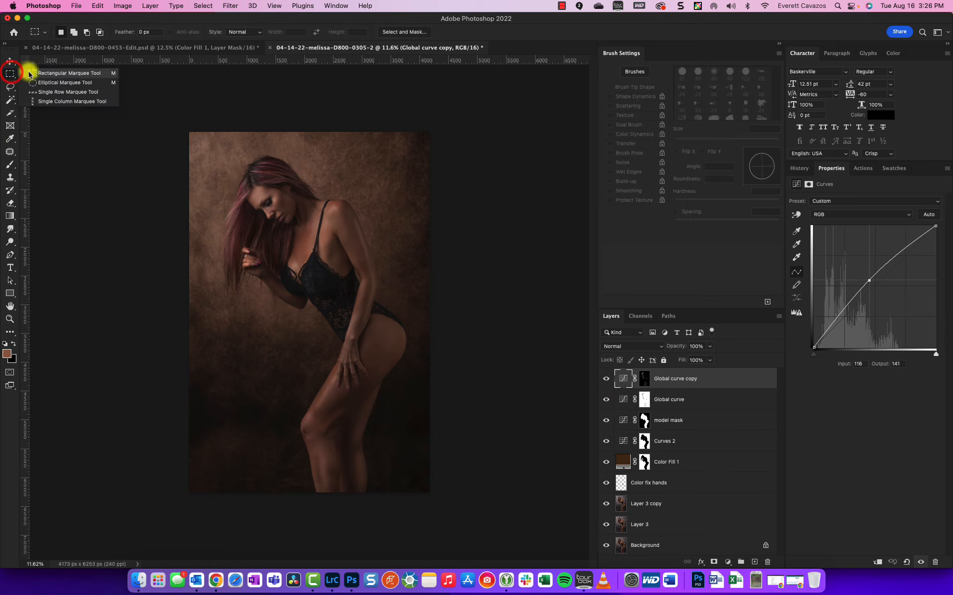
{"action": "left_click", "coordinate": [34, 78]}
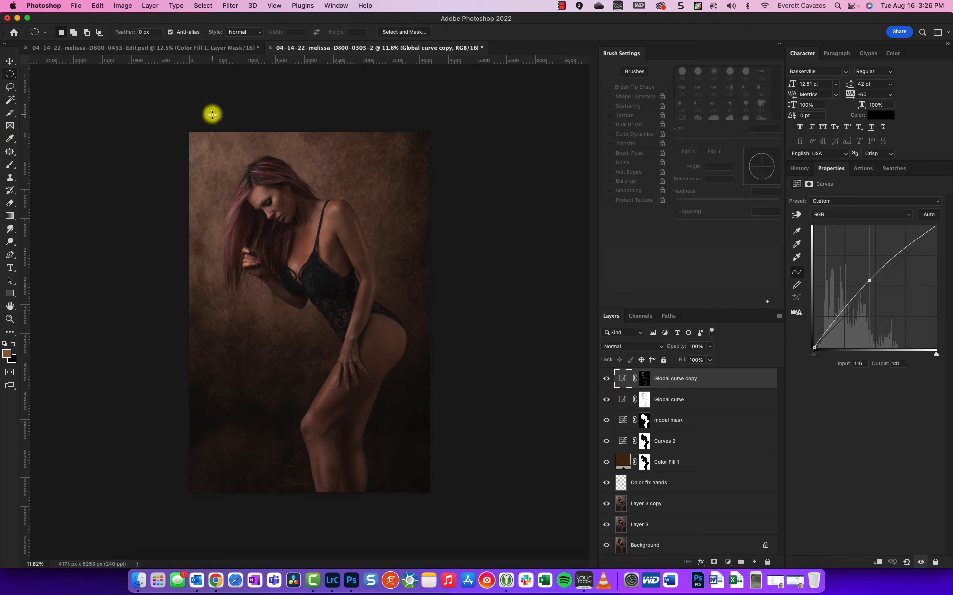
{"action": "left_click_drag", "start_coordinate": [213, 113], "coordinate": [365, 371]}
{"action": "left_click_drag", "start_coordinate": [366, 373], "coordinate": [365, 373]}
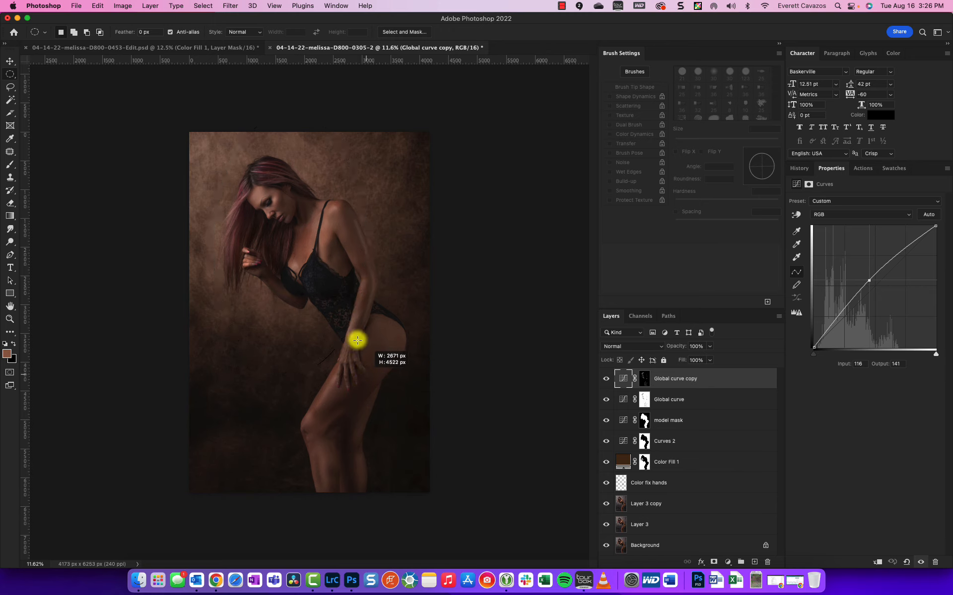
{"action": "left_click_drag", "start_coordinate": [343, 287], "coordinate": [334, 272]}
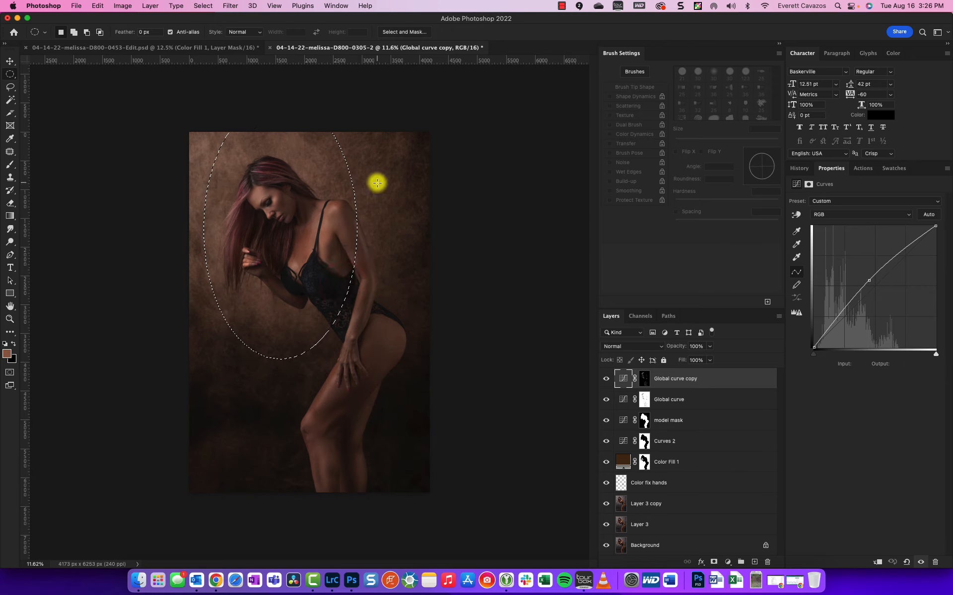
Step: Feather the elliptical selection by 600 pixels and invert it to select the outer part of the image
{"action": "right_click", "coordinate": [380, 179]}
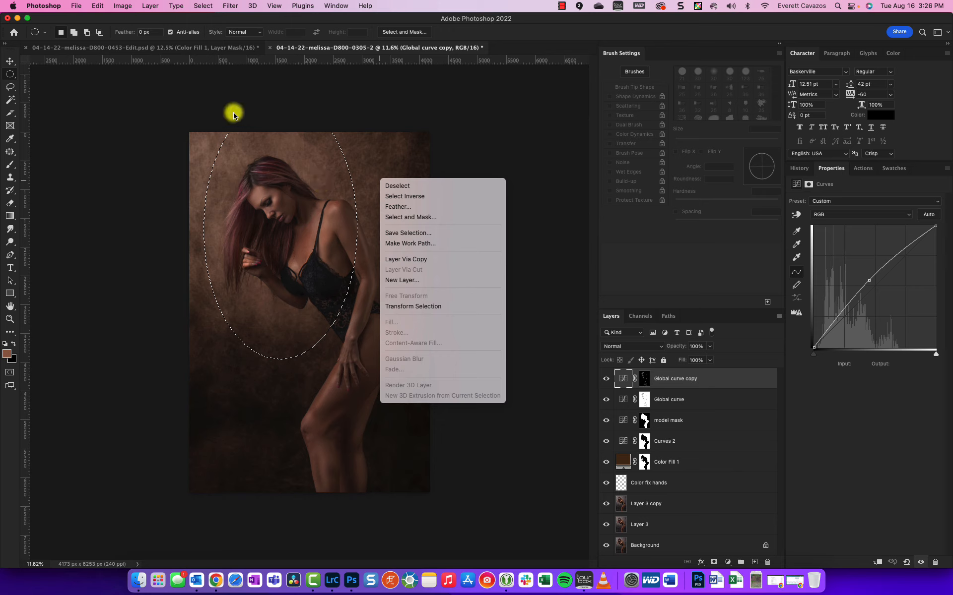
{"action": "left_click", "coordinate": [254, 105]}
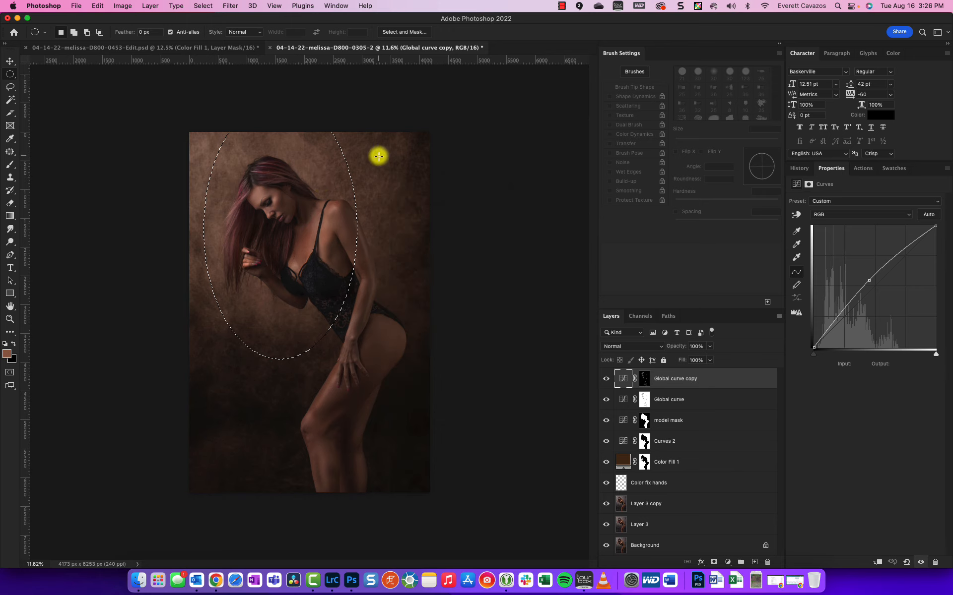
{"action": "right_click", "coordinate": [374, 159]}
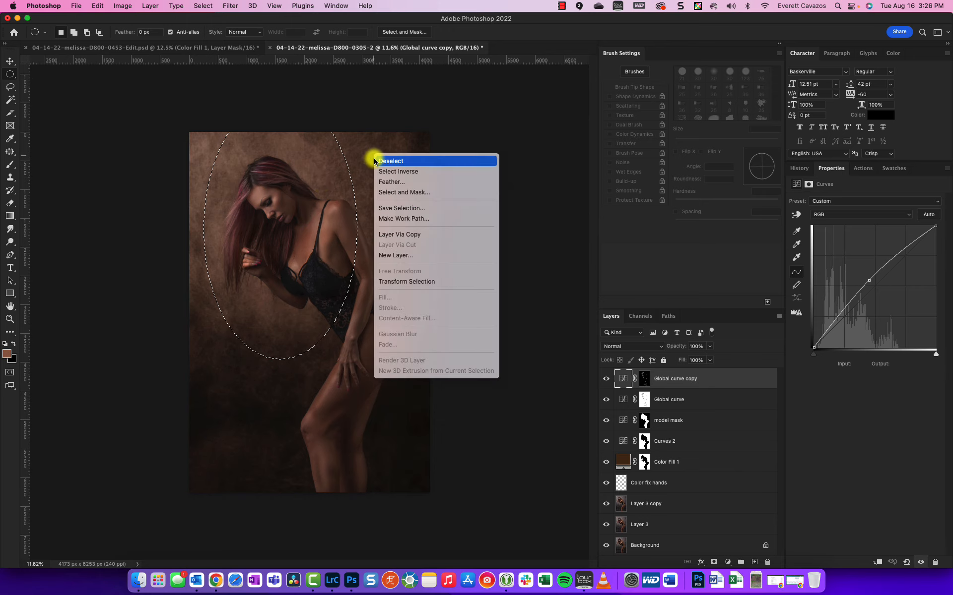
{"action": "left_click", "coordinate": [398, 181]}
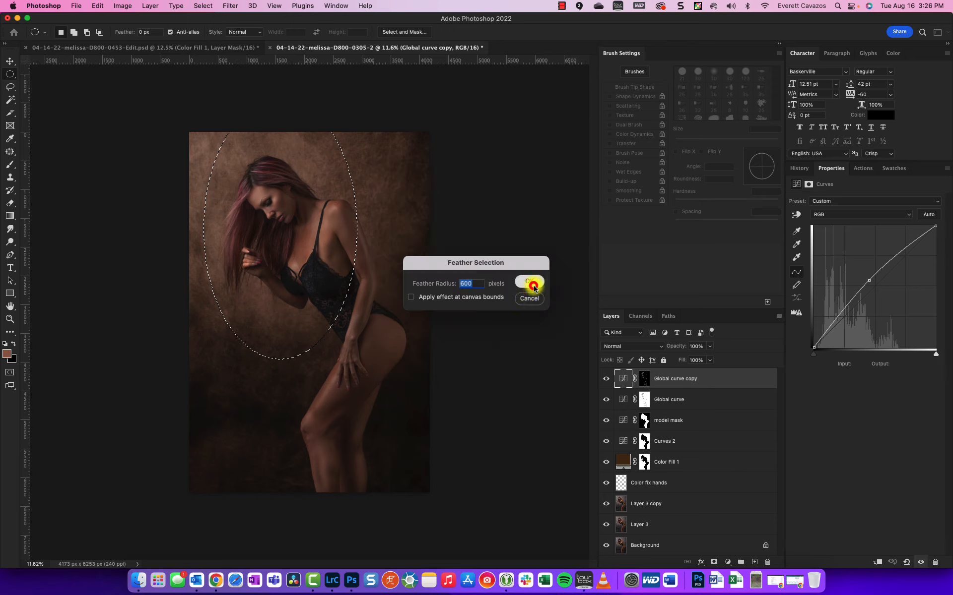
{"action": "left_click", "coordinate": [534, 283]}
{"action": "right_click", "coordinate": [379, 184]}
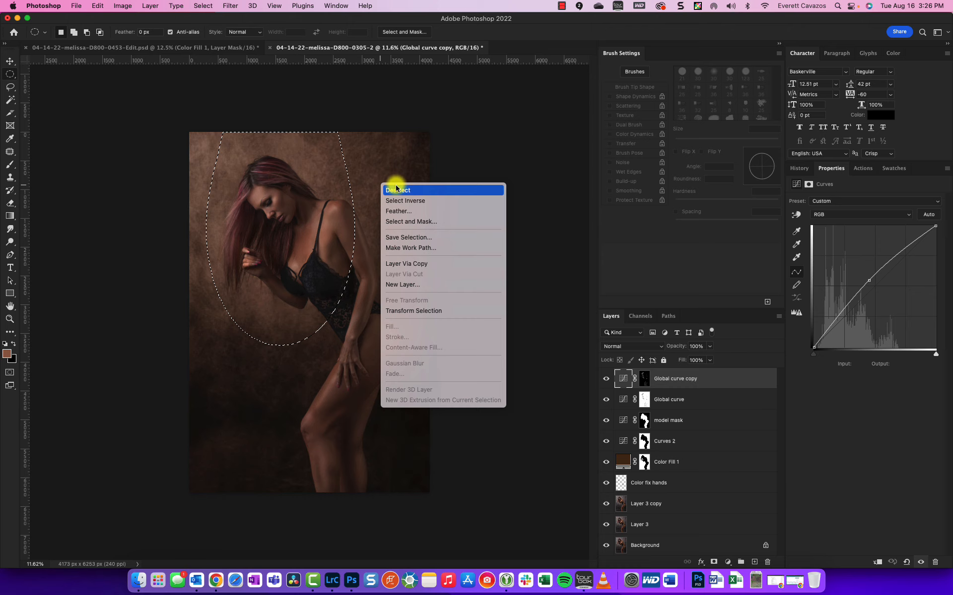
{"action": "left_click", "coordinate": [416, 201]}
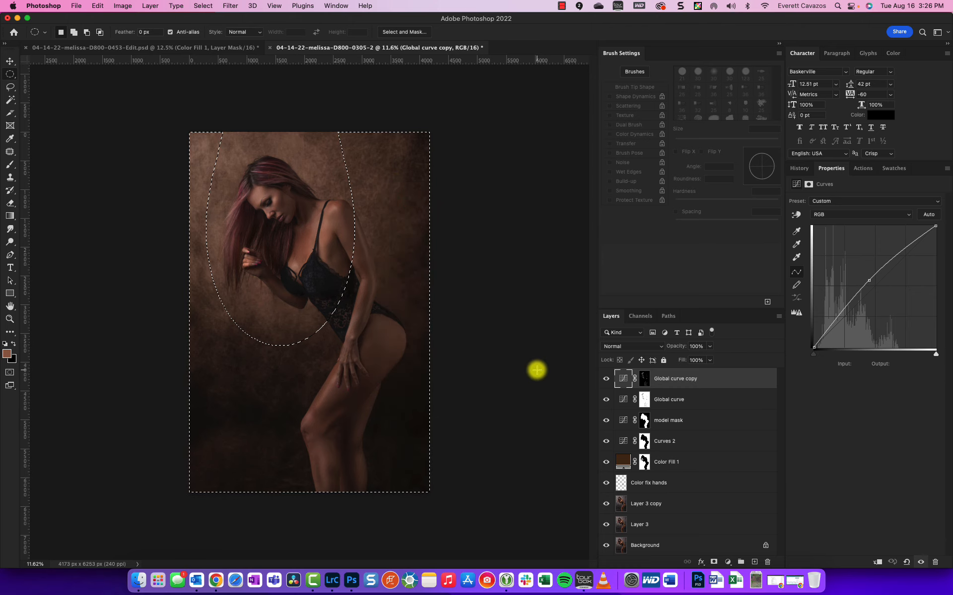
Step: Add a Curves adjustment from the selection, pull its midtones down and lift its black point to output 13
{"action": "left_click", "coordinate": [728, 562]}
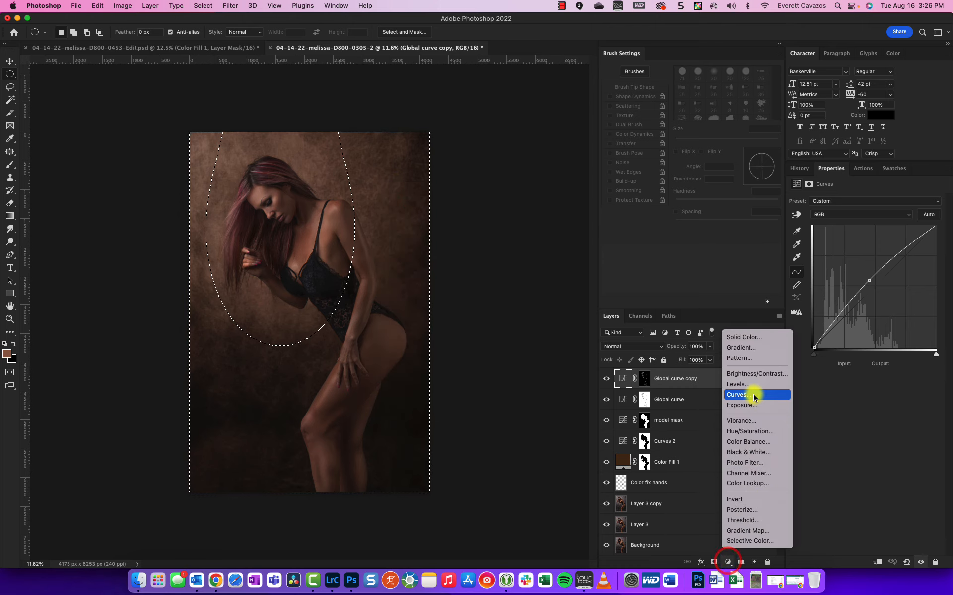
{"action": "left_click", "coordinate": [753, 396]}
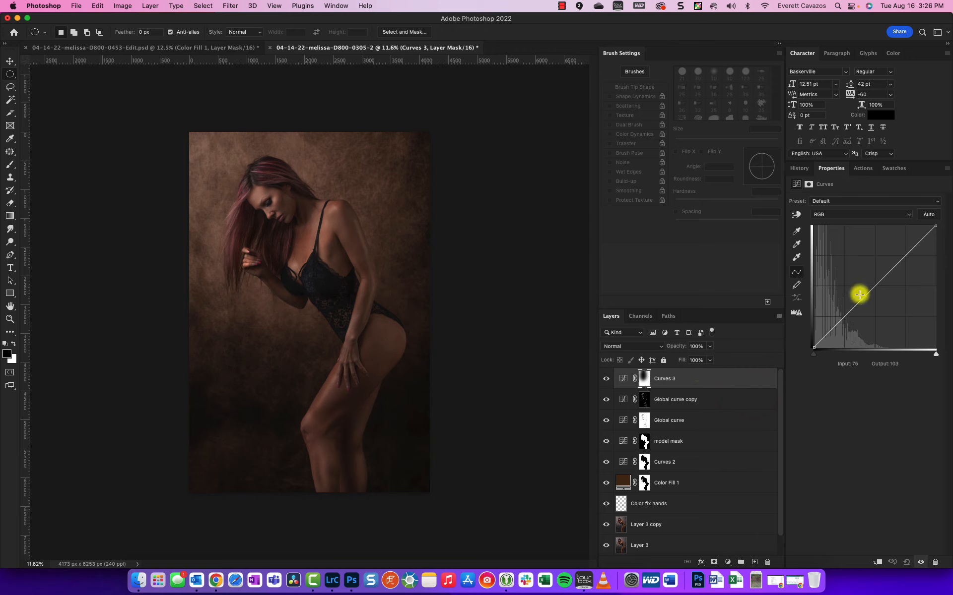
{"action": "left_click_drag", "start_coordinate": [874, 288], "coordinate": [878, 297]}
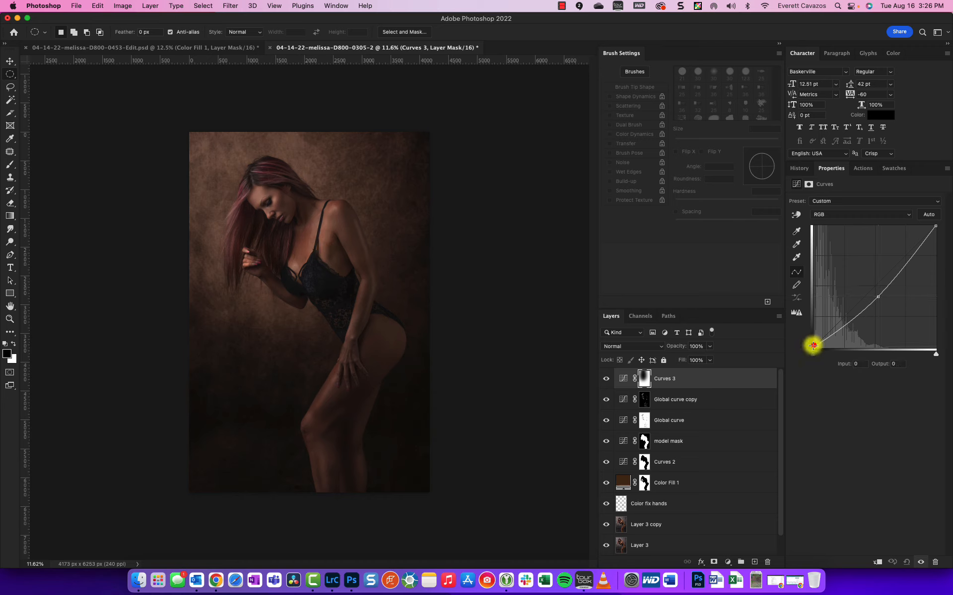
{"action": "mouse_move", "coordinate": [813, 345]}
{"action": "left_mouse_down"}
{"action": "mouse_move", "coordinate": [807, 336]}
{"action": "mouse_move", "coordinate": [799, 344]}
{"action": "left_mouse_up"}
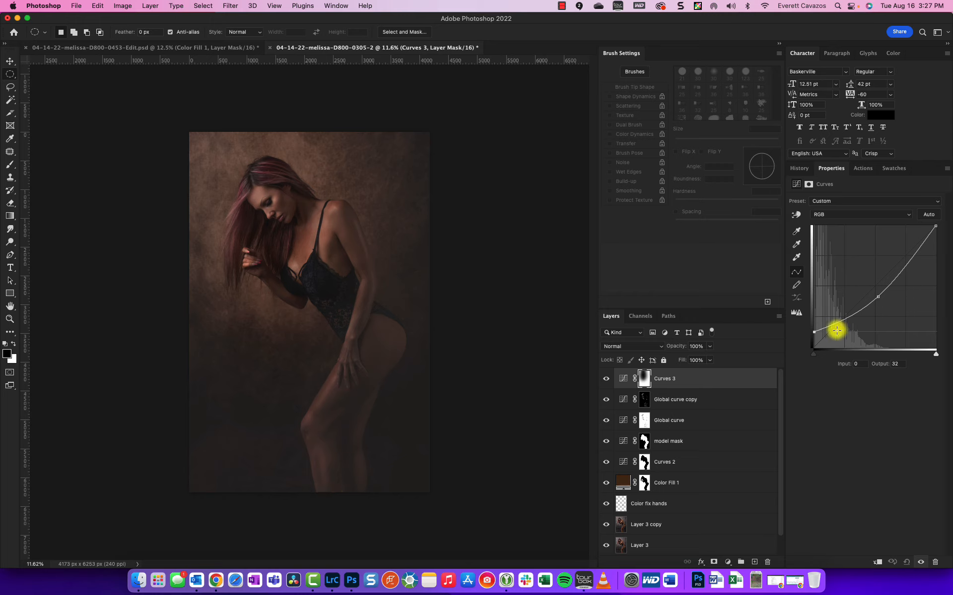
{"action": "left_click_drag", "start_coordinate": [814, 330], "coordinate": [782, 361]}
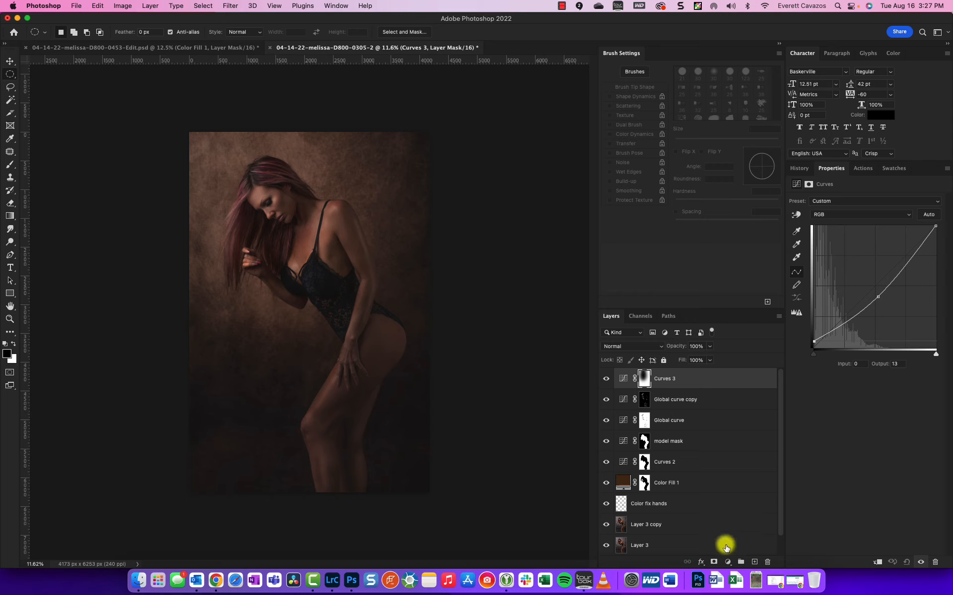
Step: Add a blank layer in Normal mode at 100% opacity above the Curves 3 layer
{"action": "left_click", "coordinate": [728, 562]}
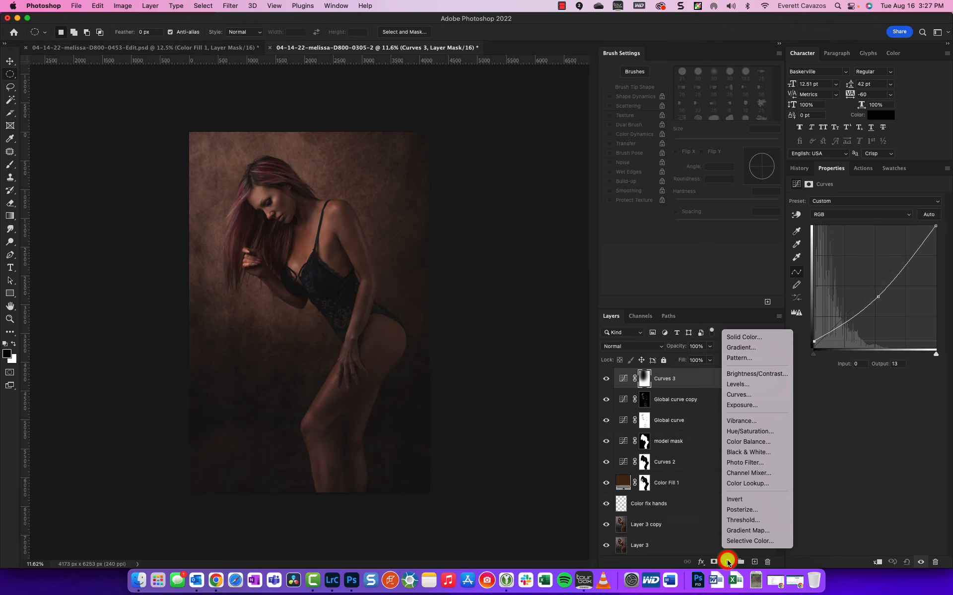
{"action": "left_click", "coordinate": [878, 439]}
{"action": "key", "text": "super+shift+n"}
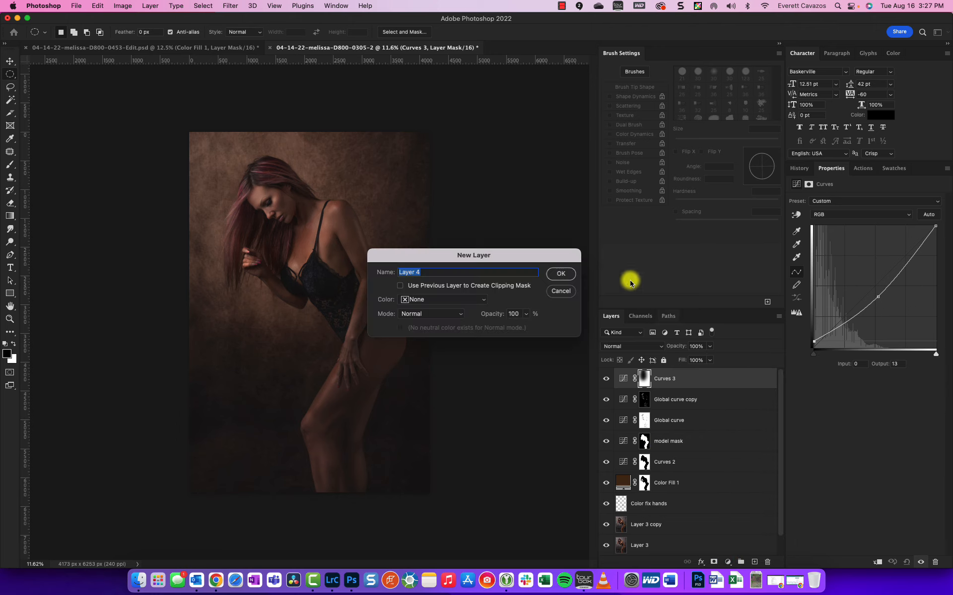
{"action": "left_click", "coordinate": [560, 275]}
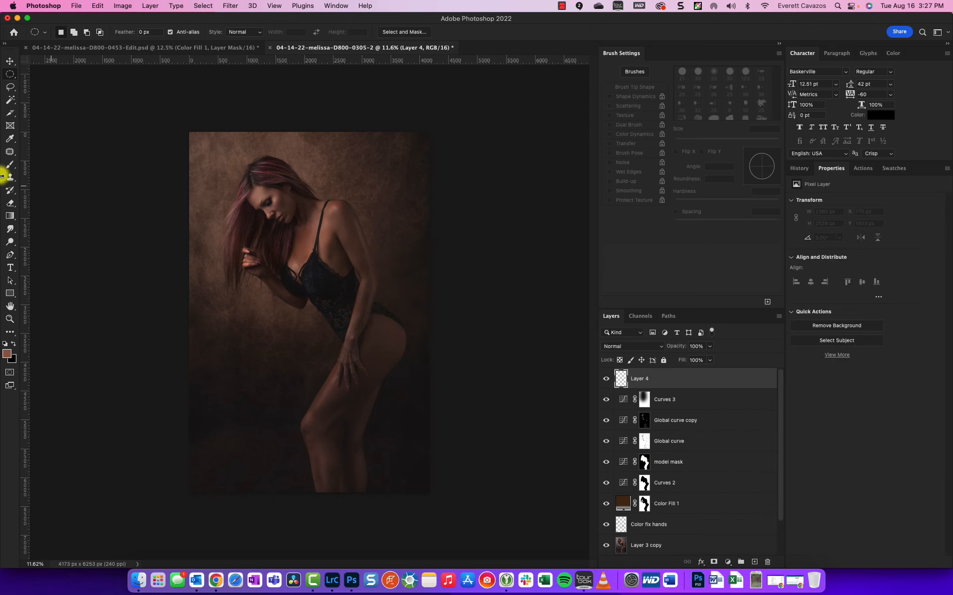
Step: Paint a haze dab on the dark background beside the model's hips with a soft white 5000 px brush
{"action": "left_click", "coordinate": [13, 167]}
{"action": "left_click", "coordinate": [52, 167]}
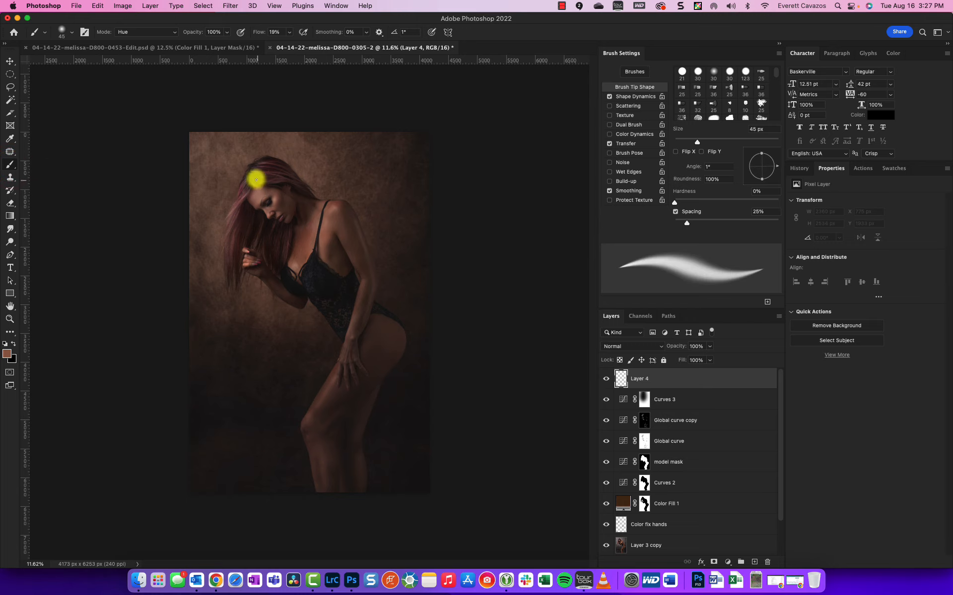
{"action": "left_click", "coordinate": [6, 344]}
{"action": "left_click", "coordinate": [14, 343]}
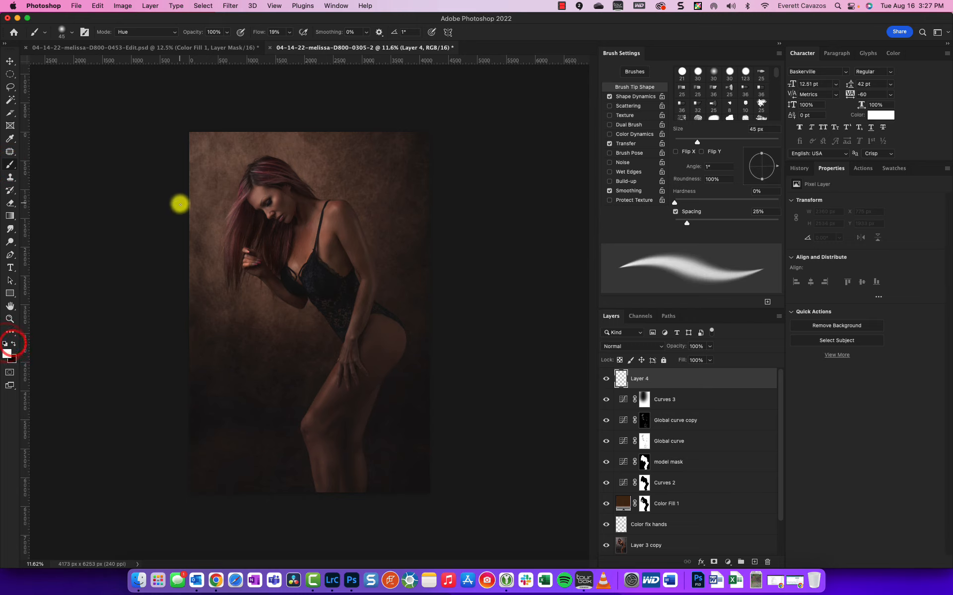
{"action": "key", "text": "bracketright"}
{"action": "key", "text": "bracketright"}
{"action": "key", "text": "bracketright"}
{"action": "key", "text": "bracketright"}
{"action": "key", "text": "bracketright"}
{"action": "key", "text": "bracketright"}
{"action": "key", "text": "bracketright"}
{"action": "key", "text": "bracketright"}
{"action": "key", "text": "bracketright"}
{"action": "key", "text": "bracketright"}
{"action": "key", "text": "bracketright"}
{"action": "key", "text": "bracketright"}
{"action": "key", "text": "bracketright"}
{"action": "key", "text": "bracketright"}
{"action": "key", "text": "bracketright"}
{"action": "key", "text": "bracketright"}
{"action": "key", "text": "bracketright"}
{"action": "key", "text": "bracketright"}
{"action": "key", "text": "bracketright"}
{"action": "key", "text": "bracketright"}
{"action": "key", "text": "bracketright"}
{"action": "key", "text": "bracketright"}
{"action": "key", "text": "bracketright"}
{"action": "key", "text": "bracketright"}
{"action": "key", "text": "bracketright"}
{"action": "key", "text": "bracketright"}
{"action": "key", "text": "bracketright"}
{"action": "key", "text": "bracketright"}
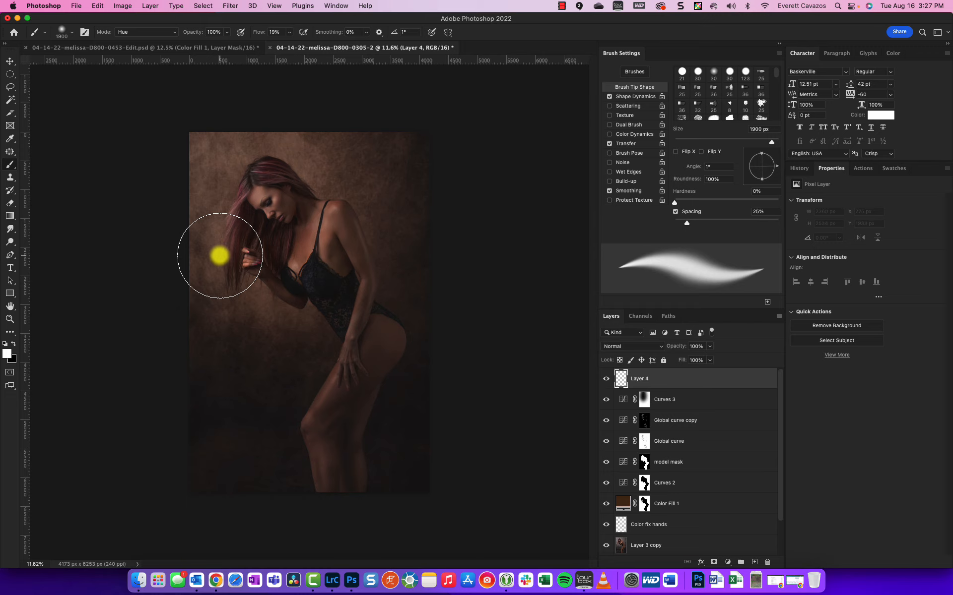
{"action": "key", "text": "bracketleft"}
{"action": "key", "text": "bracketleft"}
{"action": "key", "text": "bracketleft"}
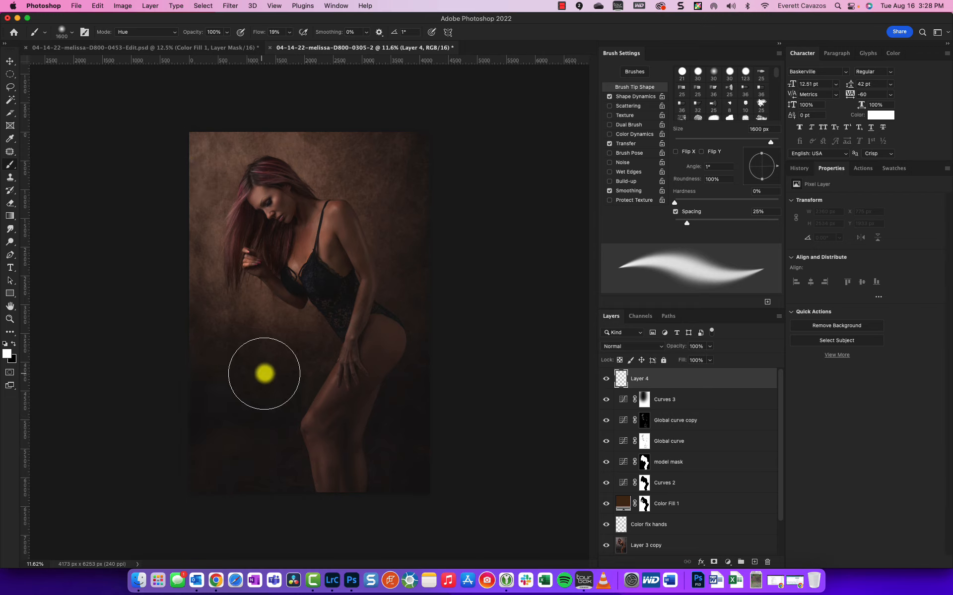
{"action": "key", "text": "bracketright"}
{"action": "key", "text": "bracketright"}
{"action": "key", "text": "bracketright"}
{"action": "key", "text": "bracketright"}
{"action": "key", "text": "bracketright"}
{"action": "key", "text": "bracketright"}
{"action": "key", "text": "bracketright"}
{"action": "key", "text": "bracketright"}
{"action": "key", "text": "bracketright"}
{"action": "key", "text": "bracketright"}
{"action": "key", "text": "bracketright"}
{"action": "key", "text": "bracketright"}
{"action": "key", "text": "bracketright"}
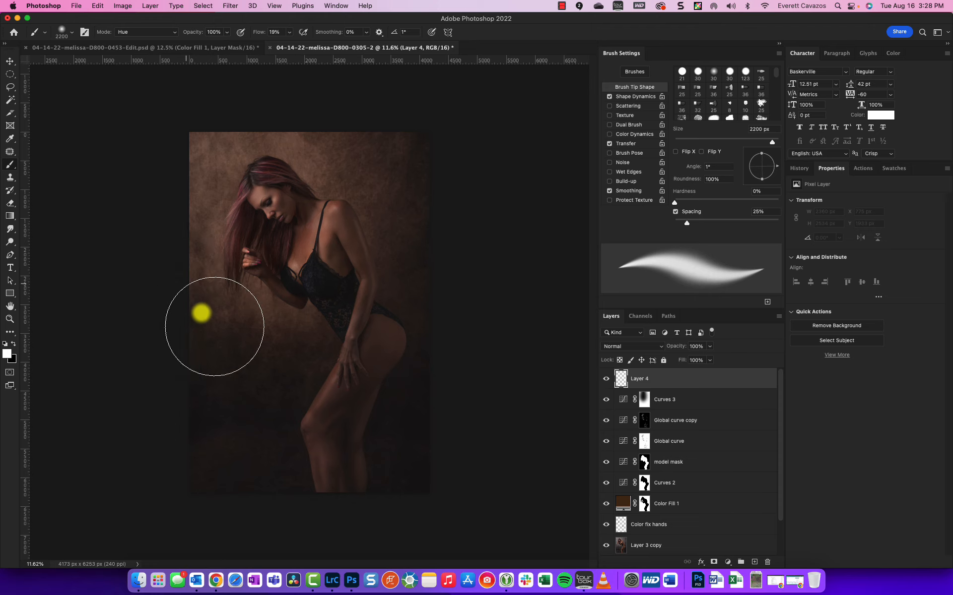
{"action": "key", "text": "bracketright"}
{"action": "key", "text": "bracketright"}
{"action": "key", "text": "bracketright"}
{"action": "key", "text": "bracketright"}
{"action": "key", "text": "bracketright"}
{"action": "key", "text": "bracketright"}
{"action": "key", "text": "bracketright"}
{"action": "key", "text": "bracketright"}
{"action": "key", "text": "bracketright"}
{"action": "key", "text": "bracketright"}
{"action": "key", "text": "bracketright"}
{"action": "key", "text": "bracketright"}
{"action": "key", "text": "bracketright"}
{"action": "key", "text": "bracketright"}
{"action": "key", "text": "bracketright"}
{"action": "key", "text": "bracketright"}
{"action": "key", "text": "bracketright"}
{"action": "key", "text": "bracketright"}
{"action": "key", "text": "bracketright"}
{"action": "key", "text": "bracketright"}
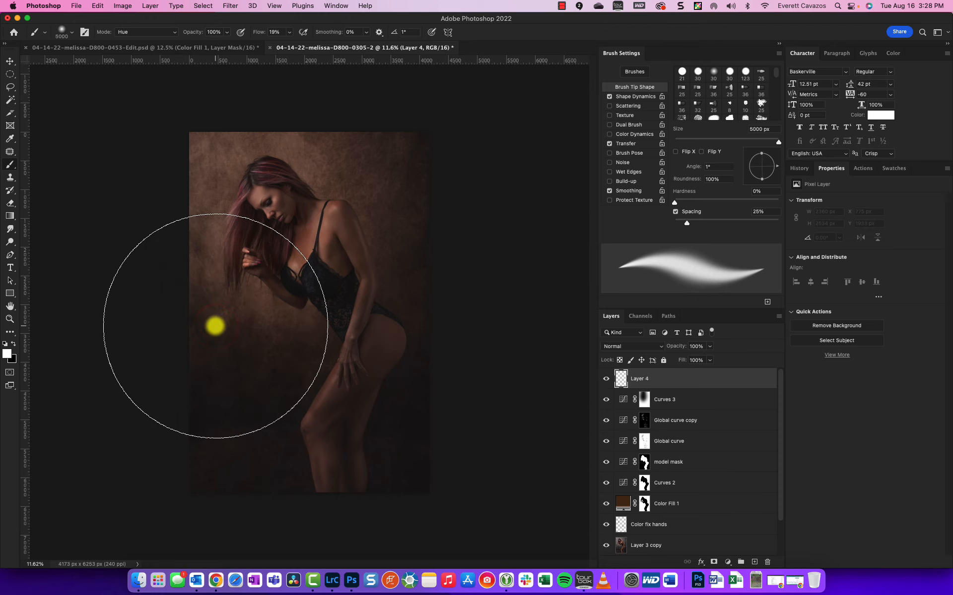
{"action": "left_click", "coordinate": [214, 327]}
{"action": "key", "text": "bracketleft"}
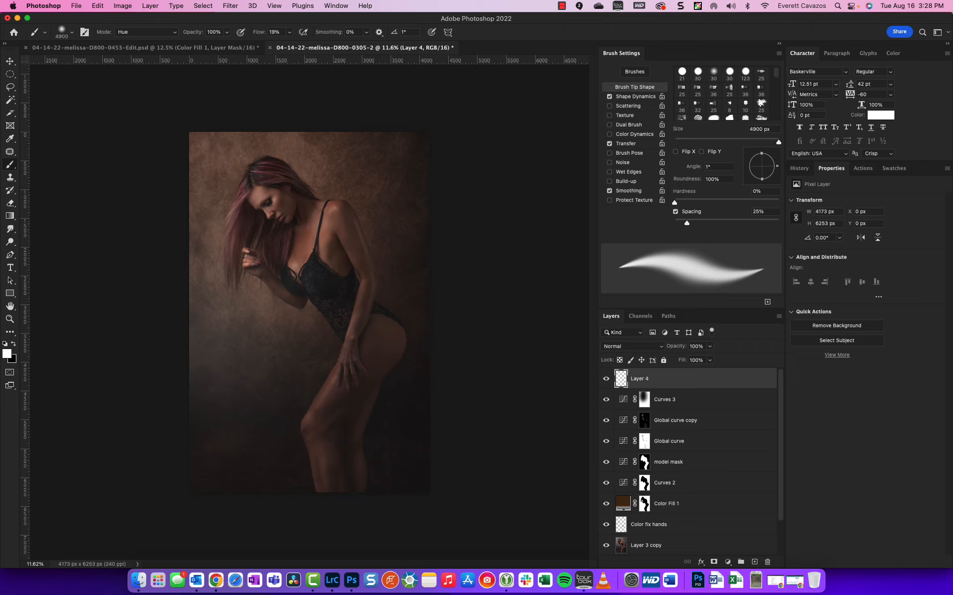
{"action": "key", "text": "super+z"}
{"action": "key", "text": "super+shift+z"}
Step: Brush faint white haze along the lower-right, right and upper-left image edges at 1% flow with a 2600–2700 px brush
{"action": "key", "text": "bracketleft"}
{"action": "key", "text": "bracketleft"}
{"action": "key", "text": "bracketleft"}
{"action": "key", "text": "bracketleft"}
{"action": "key", "text": "bracketleft"}
{"action": "key", "text": "bracketleft"}
{"action": "key", "text": "bracketleft"}
{"action": "key", "text": "bracketleft"}
{"action": "key", "text": "bracketleft"}
{"action": "key", "text": "bracketleft"}
{"action": "key", "text": "bracketleft"}
{"action": "key", "text": "bracketleft"}
{"action": "key", "text": "bracketleft"}
{"action": "key", "text": "bracketleft"}
{"action": "key", "text": "bracketleft"}
{"action": "key", "text": "bracketleft"}
{"action": "key", "text": "bracketleft"}
{"action": "key", "text": "bracketleft"}
{"action": "key", "text": "bracketleft"}
{"action": "key", "text": "bracketleft"}
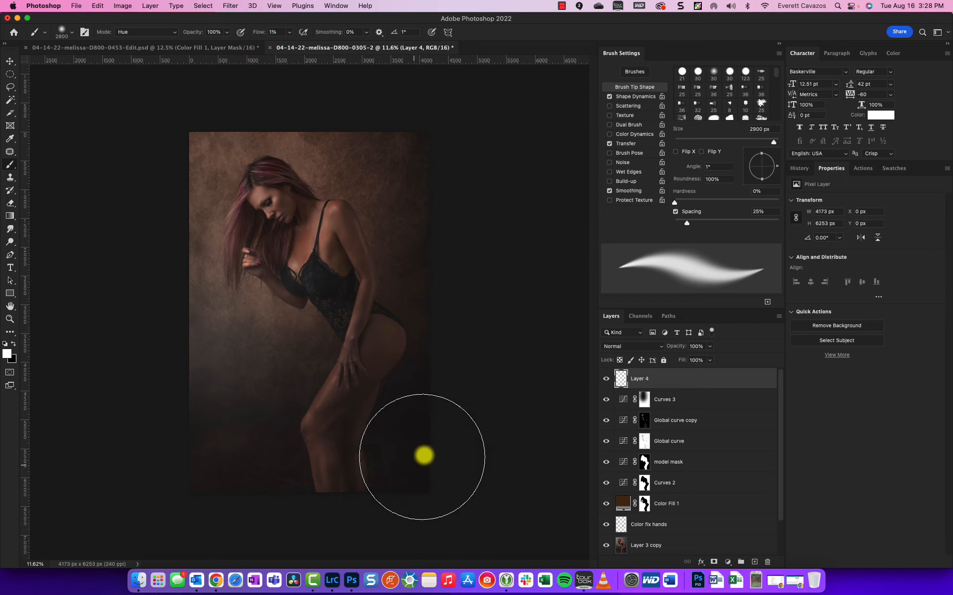
{"action": "key", "text": "bracketleft"}
{"action": "key", "text": "bracketleft"}
{"action": "left_click_drag", "start_coordinate": [401, 477], "coordinate": [416, 440]}
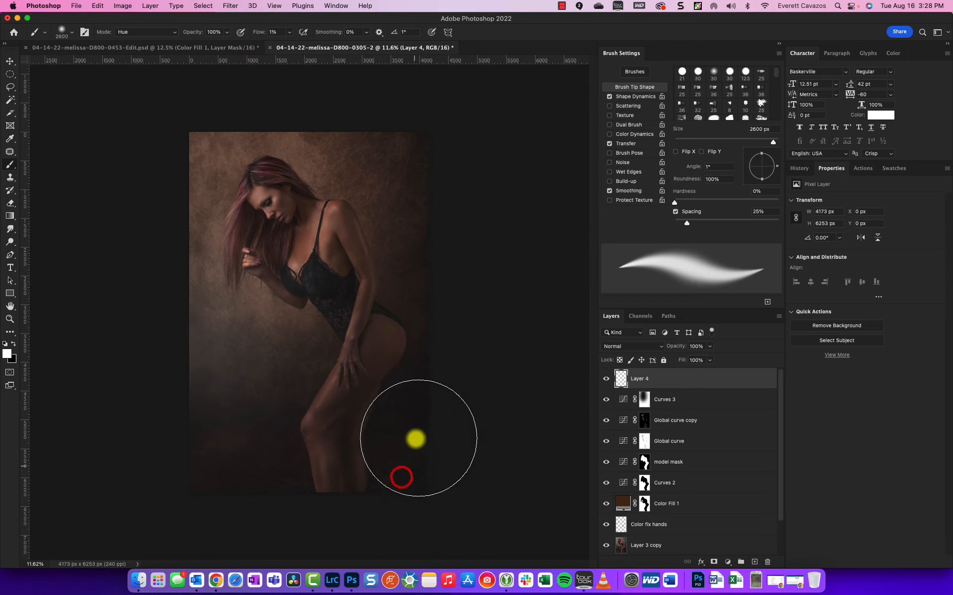
{"action": "key", "text": "bracketright"}
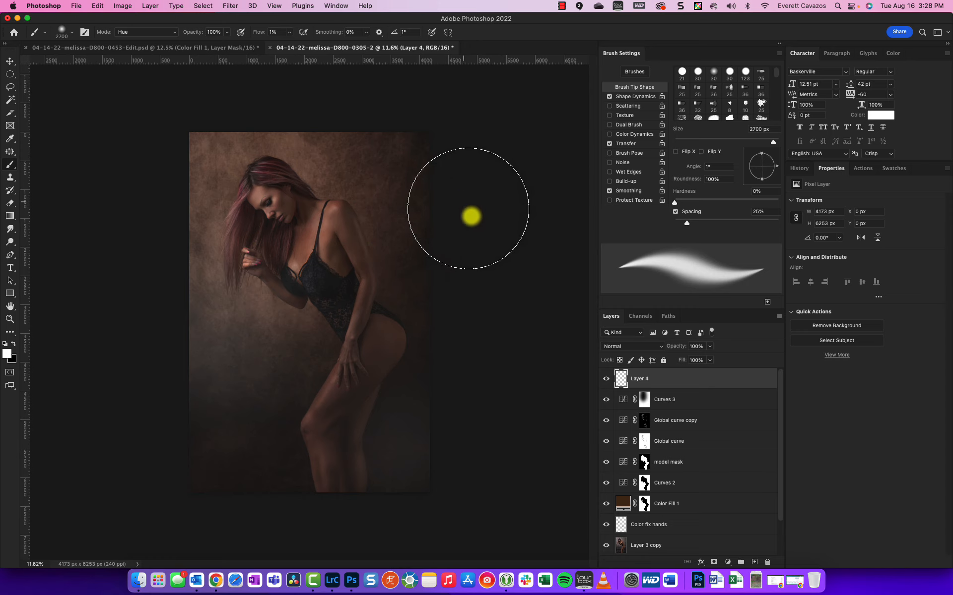
{"action": "mouse_move", "coordinate": [474, 174]}
{"action": "left_mouse_down"}
{"action": "mouse_move", "coordinate": [438, 178]}
{"action": "mouse_move", "coordinate": [493, 226]}
{"action": "left_mouse_up"}
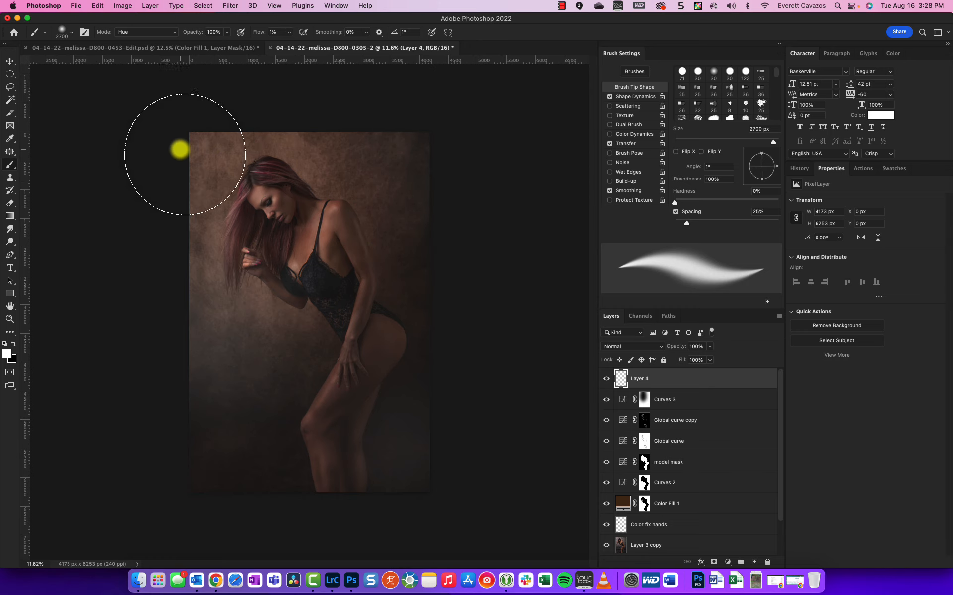
{"action": "mouse_move", "coordinate": [219, 144]}
{"action": "left_mouse_down"}
{"action": "mouse_move", "coordinate": [219, 168]}
{"action": "mouse_move", "coordinate": [237, 157]}
{"action": "mouse_move", "coordinate": [200, 182]}
{"action": "mouse_move", "coordinate": [234, 165]}
{"action": "mouse_move", "coordinate": [211, 185]}
{"action": "left_mouse_up"}
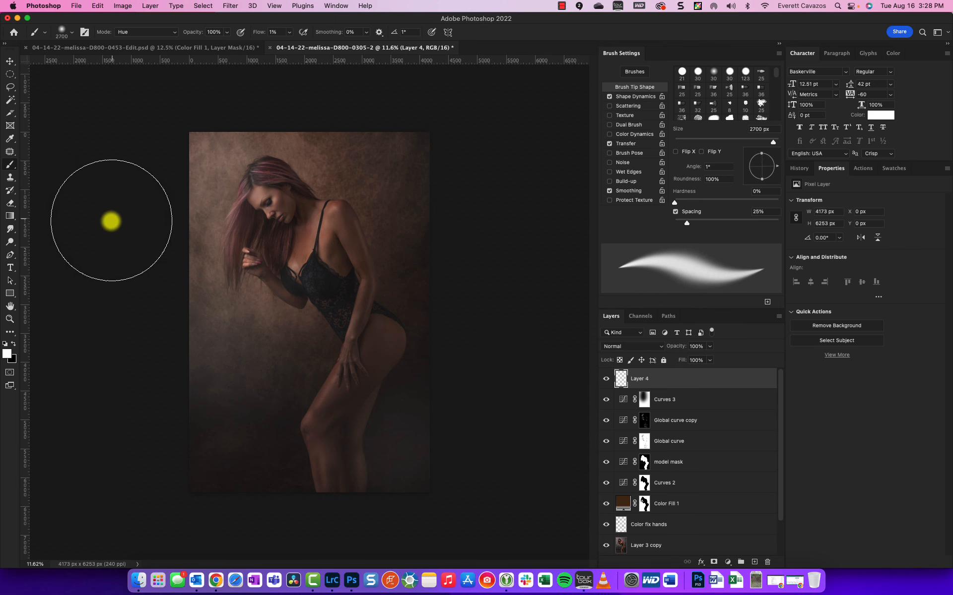
Step: Compare the portrait with and without the painted haze layer
{"action": "scroll", "coordinate": [227, 246], "scroll_direction": "up", "scroll_amount": 3}
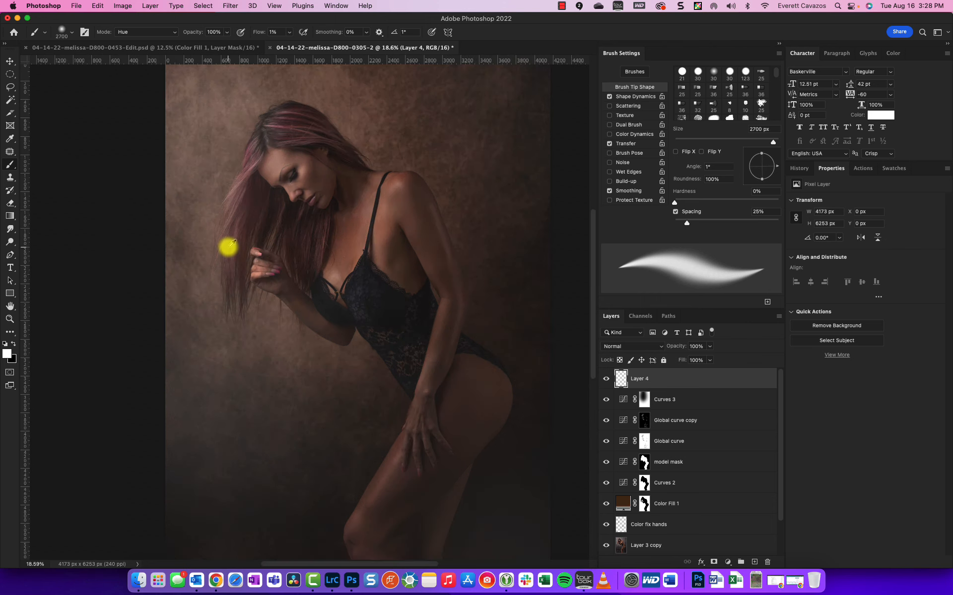
{"action": "scroll", "coordinate": [231, 245], "scroll_direction": "down", "scroll_amount": 3}
{"action": "left_click", "coordinate": [606, 379]}
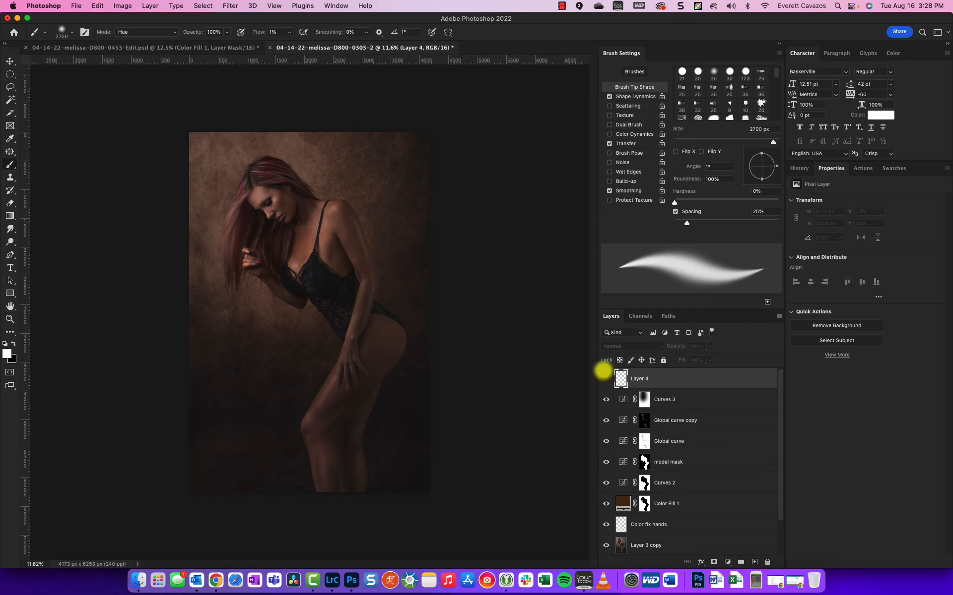
{"action": "left_click", "coordinate": [604, 381]}
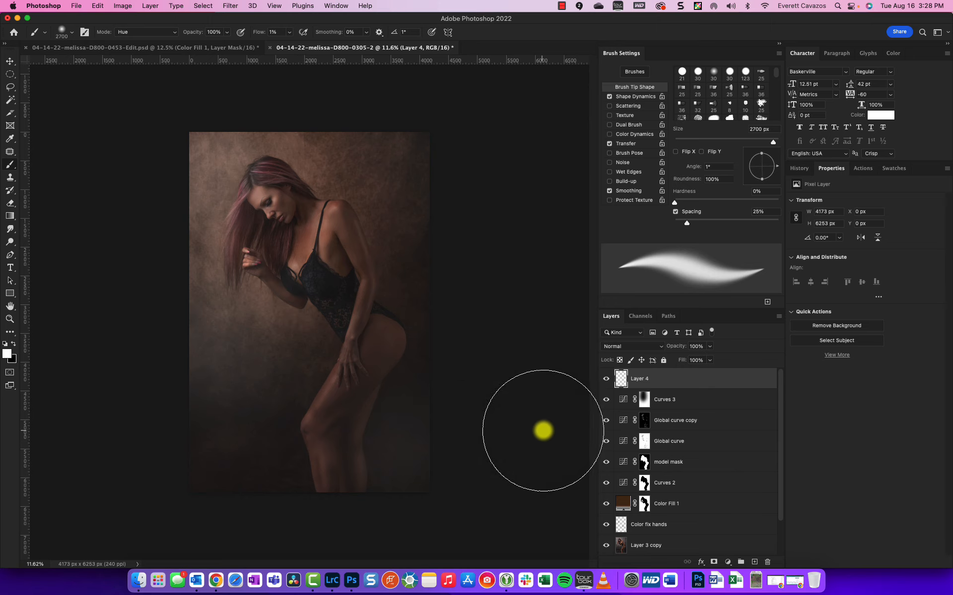
Step: Erase haze from the image's upper-left area on Layer 4 with a soft 3800 px eraser at 14% flow
{"action": "left_click_drag", "start_coordinate": [12, 206], "coordinate": [40, 201]}
{"action": "key", "text": "bracketright"}
{"action": "key", "text": "bracketright"}
{"action": "key", "text": "bracketright"}
{"action": "key", "text": "bracketright"}
{"action": "key", "text": "bracketright"}
{"action": "key", "text": "bracketright"}
{"action": "key", "text": "bracketright"}
{"action": "key", "text": "bracketright"}
{"action": "key", "text": "bracketright"}
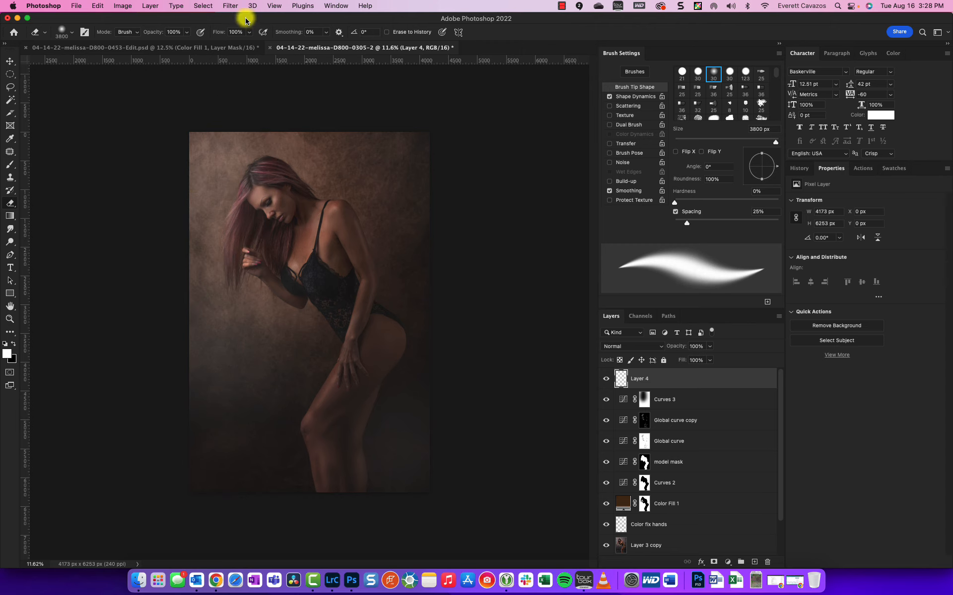
{"action": "left_click_drag", "start_coordinate": [199, 36], "coordinate": [186, 39]}
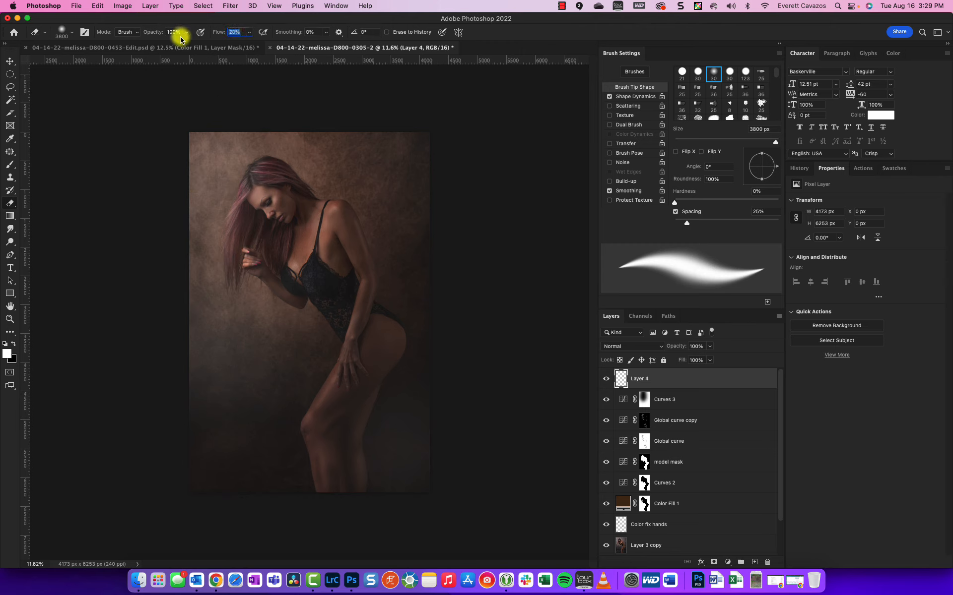
{"action": "left_click", "coordinate": [207, 145]}
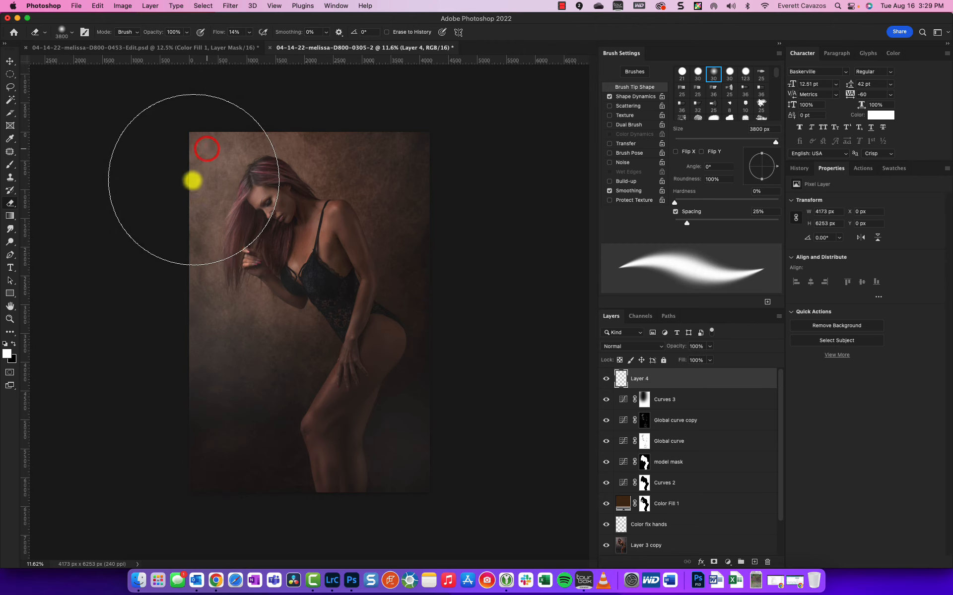
{"action": "left_click_drag", "start_coordinate": [209, 166], "coordinate": [181, 223]}
{"action": "key", "text": "bracketleft"}
{"action": "key", "text": "bracketleft"}
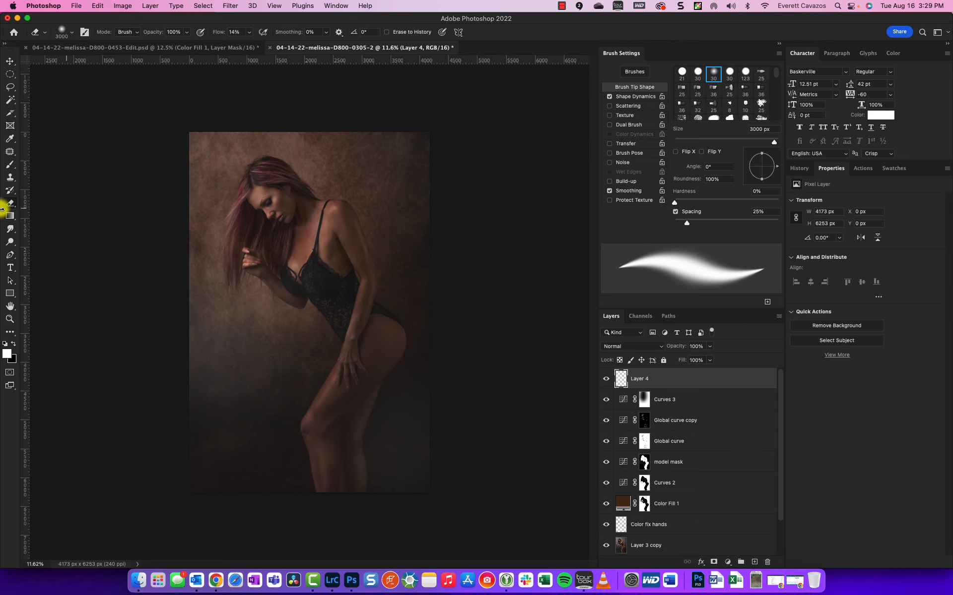
Step: Brush faint white haze over the dark background at the portrait's upper right with a 3400–3700 px brush at 1% flow
{"action": "left_click_drag", "start_coordinate": [10, 164], "coordinate": [51, 166]}
{"action": "left_click", "coordinate": [50, 165]}
{"action": "key", "text": "bracketright"}
{"action": "key", "text": "bracketright"}
{"action": "key", "text": "bracketright"}
{"action": "key", "text": "bracketright"}
{"action": "key", "text": "bracketright"}
{"action": "key", "text": "bracketright"}
{"action": "key", "text": "bracketright"}
{"action": "key", "text": "bracketright"}
{"action": "key", "text": "bracketright"}
{"action": "key", "text": "bracketright"}
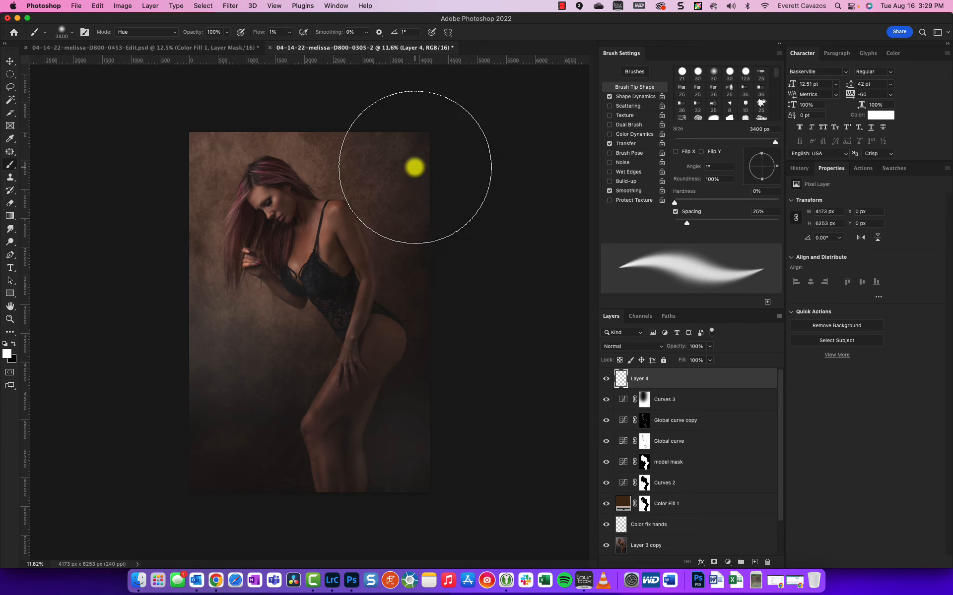
{"action": "mouse_move", "coordinate": [412, 166]}
{"action": "left_mouse_down"}
{"action": "mouse_move", "coordinate": [432, 172]}
{"action": "mouse_move", "coordinate": [405, 166]}
{"action": "mouse_move", "coordinate": [427, 158]}
{"action": "mouse_move", "coordinate": [394, 208]}
{"action": "left_mouse_up"}
{"action": "scroll", "coordinate": [319, 346], "scroll_direction": "down", "scroll_amount": 5}
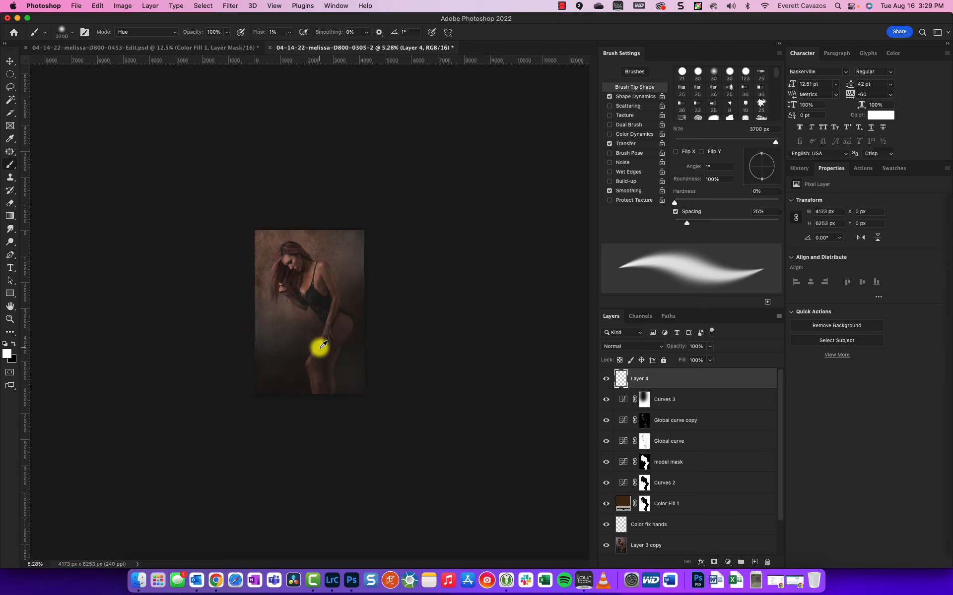
{"action": "scroll", "coordinate": [146, 338], "scroll_direction": "up", "scroll_amount": 3}
{"action": "key", "text": "super+z"}
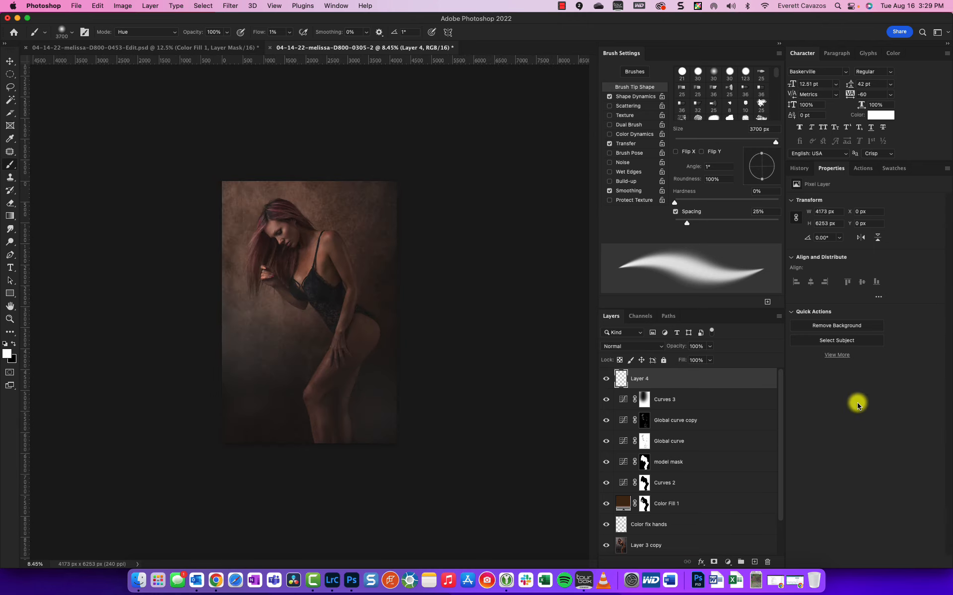
Step: Compare the portrait with and without the haze on Layer 4
{"action": "left_click", "coordinate": [606, 379]}
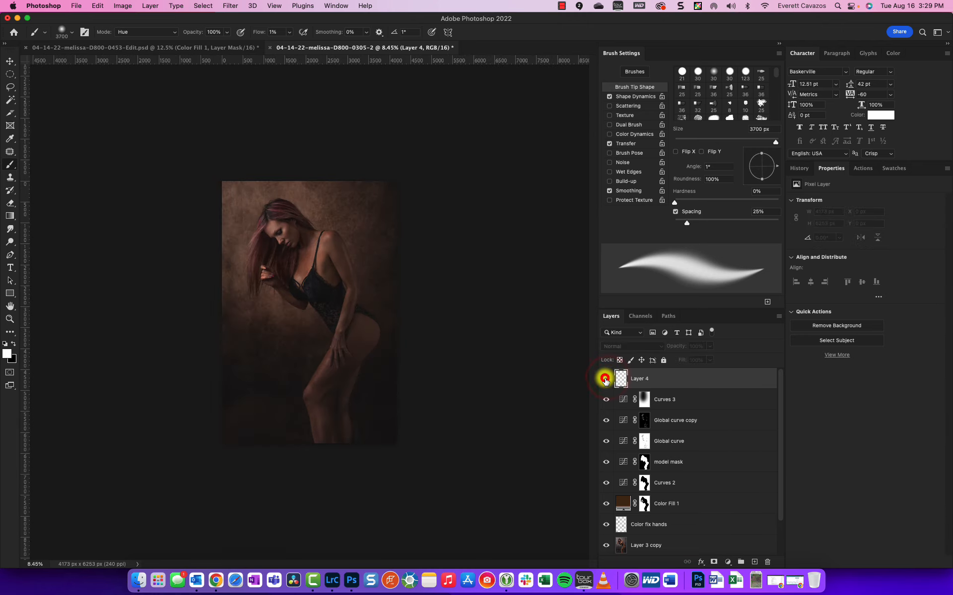
{"action": "left_click", "coordinate": [605, 379]}
{"action": "left_click", "coordinate": [605, 379]}
{"action": "left_click", "coordinate": [606, 379]}
Step: Add a white layer mask to the haze layer, Layer 4, and get the brush ready for painting on it
{"action": "scroll", "coordinate": [175, 305], "scroll_direction": "up", "scroll_amount": 5}
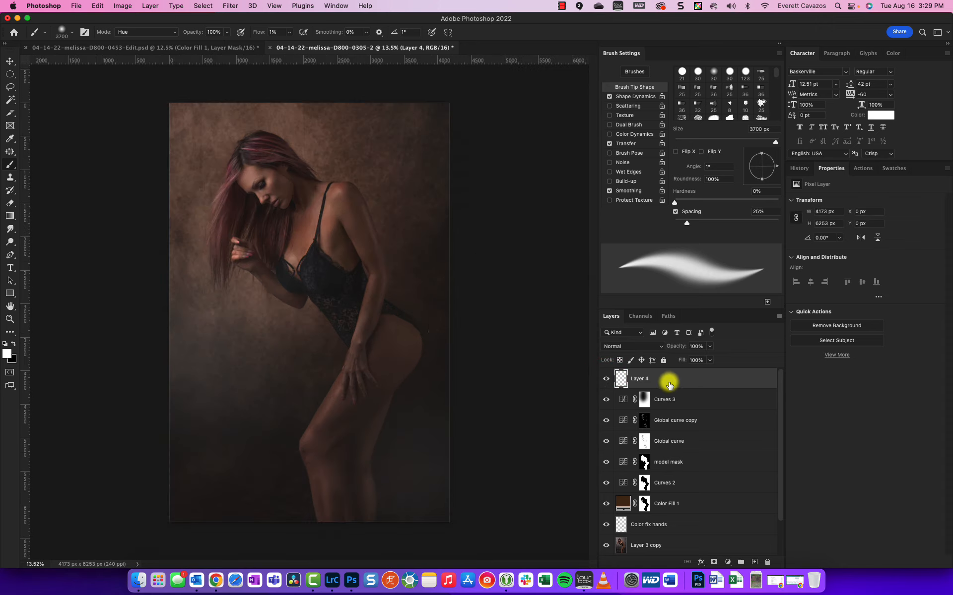
{"action": "left_click", "coordinate": [713, 562]}
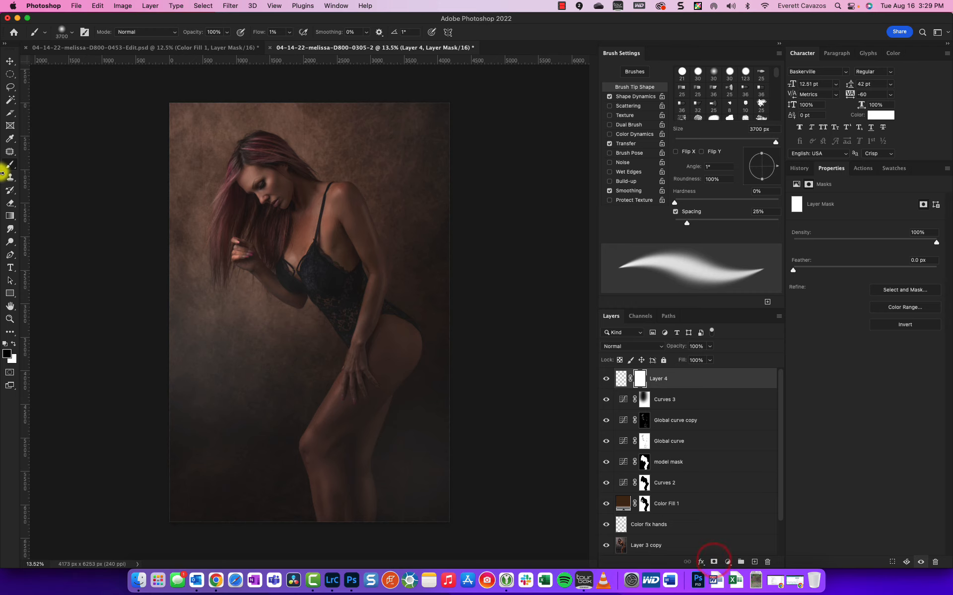
{"action": "left_click_drag", "start_coordinate": [12, 169], "coordinate": [37, 164]}
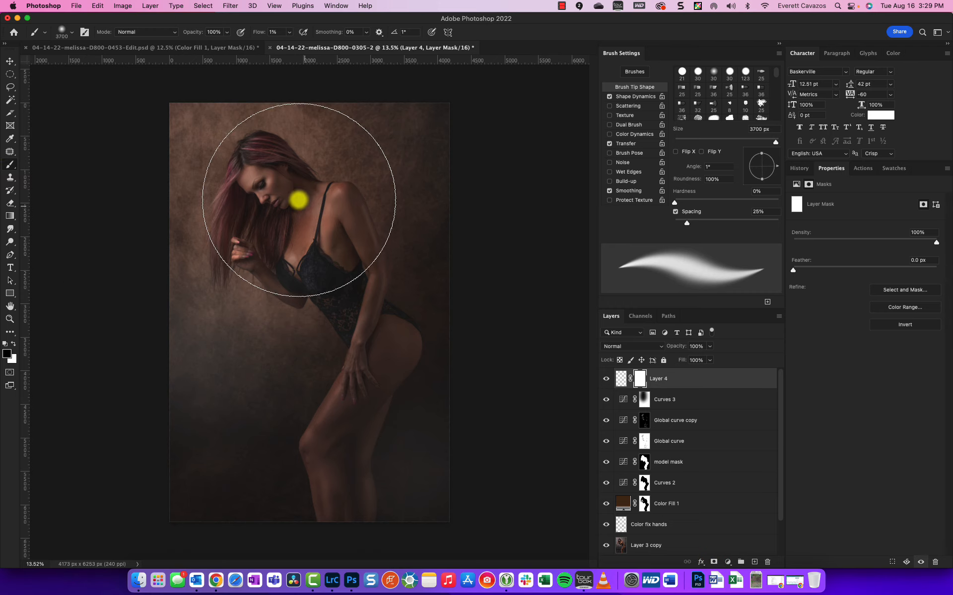
Step: Try to fade the haze off the model's face on the mask with a soft black 300–1200 px brush at 1% flow
{"action": "key", "text": "bracketleft"}
{"action": "key", "text": "bracketleft"}
{"action": "key", "text": "bracketleft"}
{"action": "key", "text": "bracketleft"}
{"action": "key", "text": "bracketleft"}
{"action": "key", "text": "bracketleft"}
{"action": "key", "text": "bracketleft"}
{"action": "key", "text": "bracketleft"}
{"action": "key", "text": "bracketleft"}
{"action": "key", "text": "bracketleft"}
{"action": "key", "text": "bracketleft"}
{"action": "key", "text": "bracketleft"}
{"action": "key", "text": "bracketleft"}
{"action": "key", "text": "bracketleft"}
{"action": "key", "text": "bracketleft"}
{"action": "key", "text": "bracketleft"}
{"action": "key", "text": "bracketleft"}
{"action": "key", "text": "bracketleft"}
{"action": "key", "text": "bracketleft"}
{"action": "key", "text": "bracketleft"}
{"action": "key", "text": "bracketleft"}
{"action": "key", "text": "bracketleft"}
{"action": "key", "text": "bracketleft"}
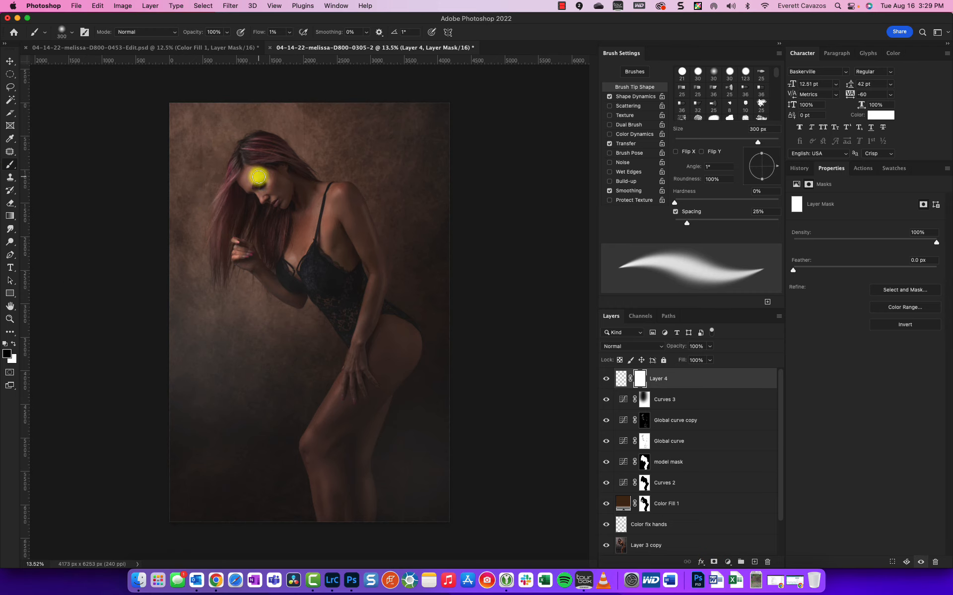
{"action": "mouse_move", "coordinate": [254, 175]}
{"action": "left_mouse_down"}
{"action": "mouse_move", "coordinate": [284, 201]}
{"action": "mouse_move", "coordinate": [255, 185]}
{"action": "mouse_move", "coordinate": [270, 202]}
{"action": "mouse_move", "coordinate": [272, 182]}
{"action": "left_mouse_up"}
{"action": "key", "text": "bracketright"}
{"action": "key", "text": "bracketright"}
{"action": "key", "text": "bracketright"}
{"action": "key", "text": "bracketright"}
{"action": "key", "text": "super+z"}
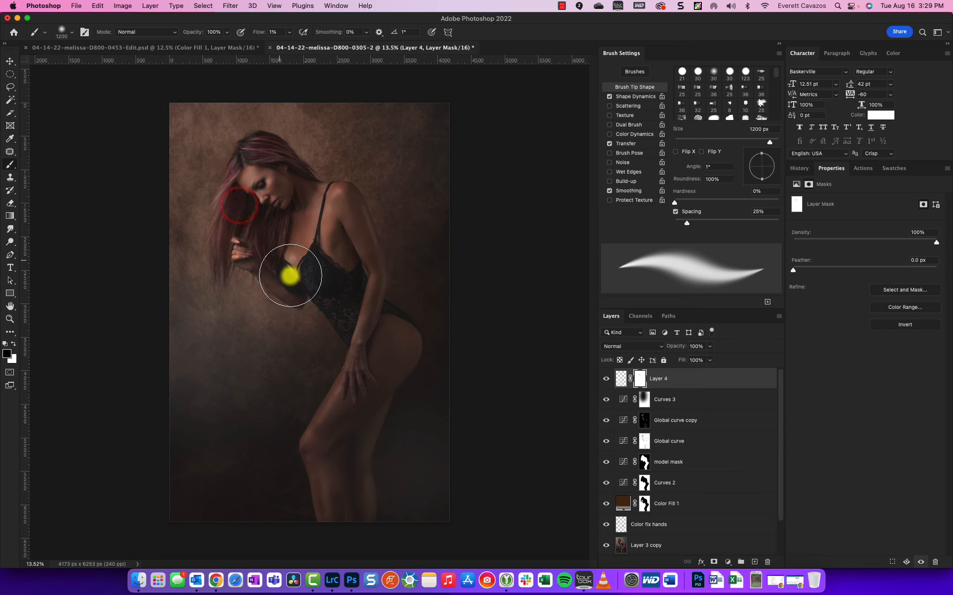
{"action": "key", "text": "super+z"}
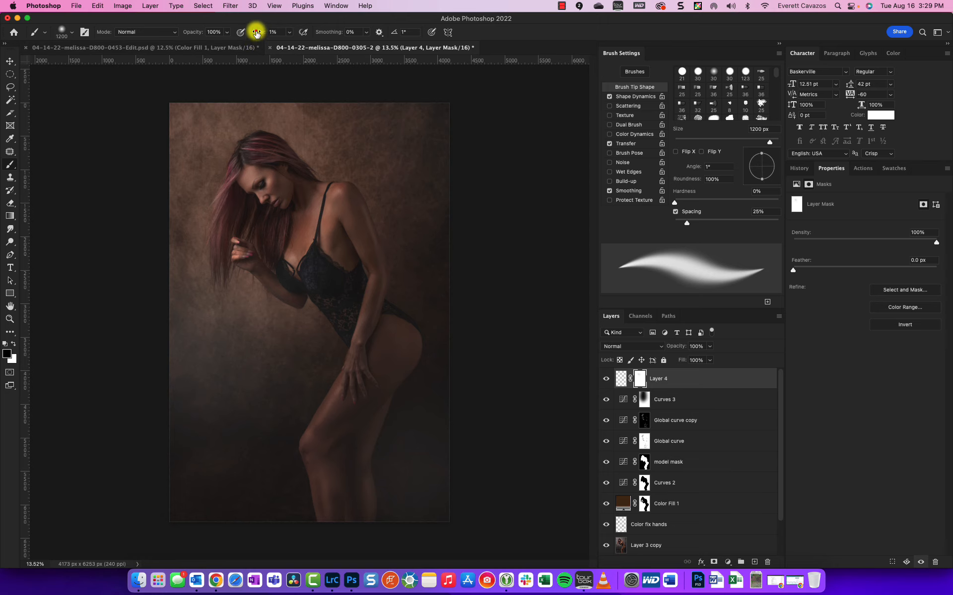
Step: Mask the haze off the model's face with a soft black 1200–1400 px brush at 100% flow
{"action": "left_click_drag", "start_coordinate": [256, 33], "coordinate": [375, 34]}
{"action": "left_click_drag", "start_coordinate": [263, 188], "coordinate": [269, 188]}
{"action": "key", "text": "bracketright"}
{"action": "key", "text": "bracketright"}
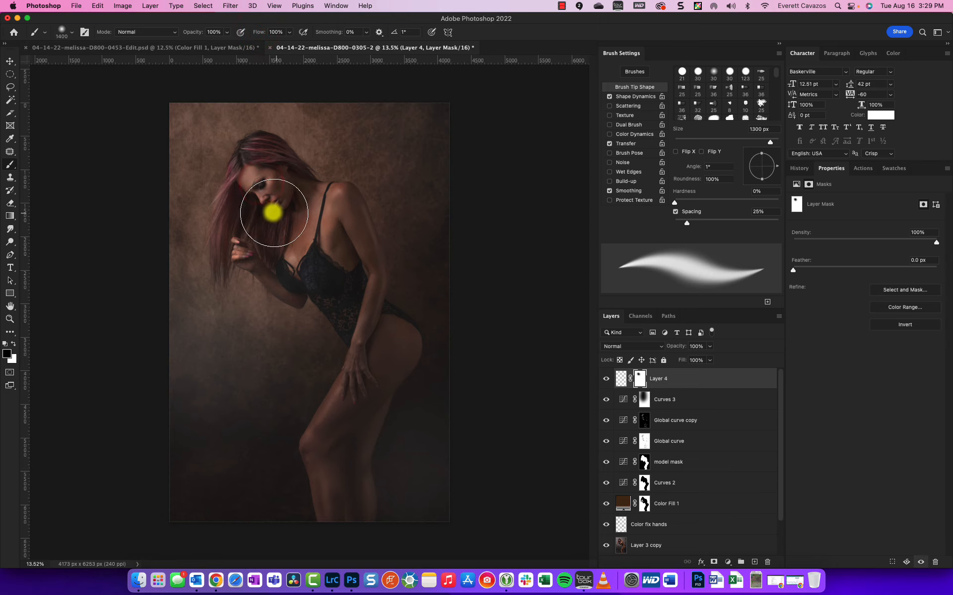
{"action": "scroll", "coordinate": [207, 371], "scroll_direction": "down", "scroll_amount": 3}
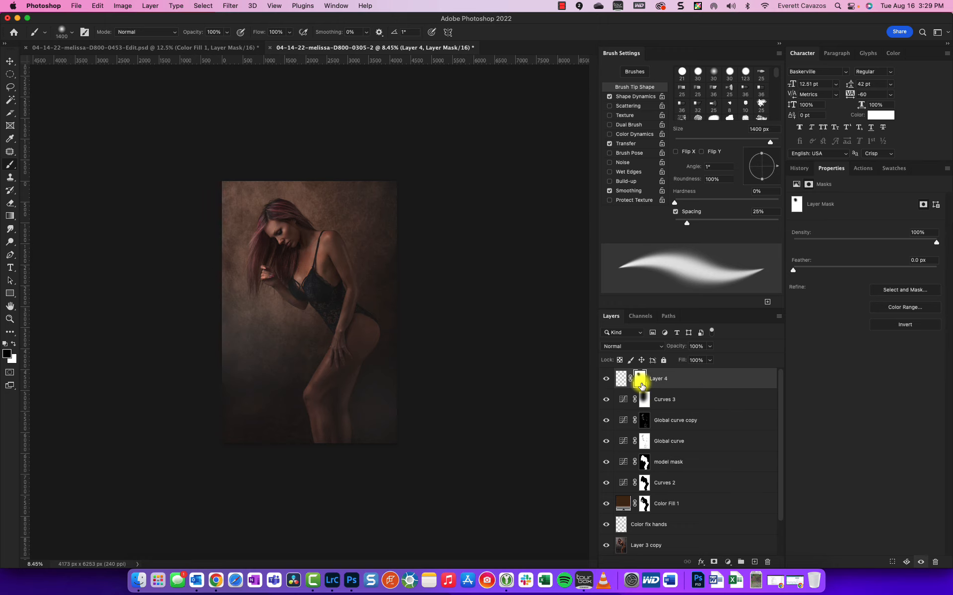
{"action": "scroll", "coordinate": [265, 328], "scroll_direction": "up", "scroll_amount": 3}
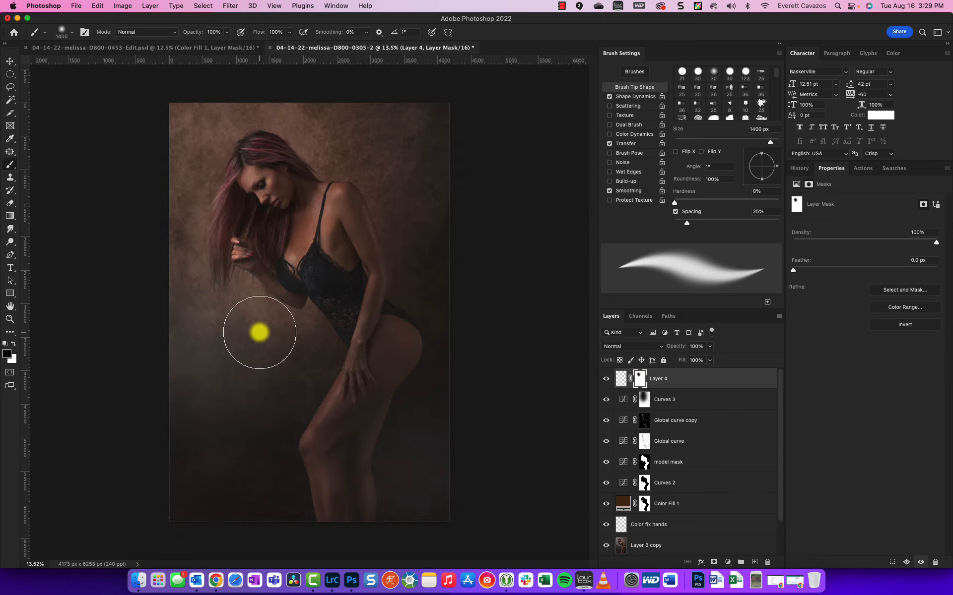
{"action": "scroll", "coordinate": [260, 332], "scroll_direction": "down", "scroll_amount": 3}
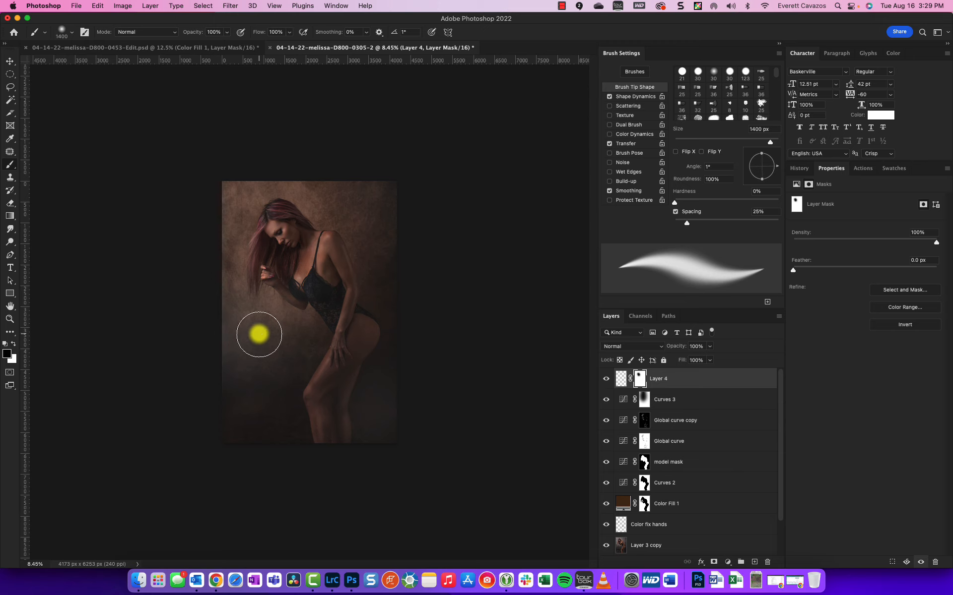
Step: Target Layer 4's pixels and try a white 1700 px stroke at 100% flow beside the model's hips, undoing the stroke
{"action": "left_click", "coordinate": [627, 381]}
{"action": "key", "text": "x"}
{"action": "key", "text": "shift+alt+u"}
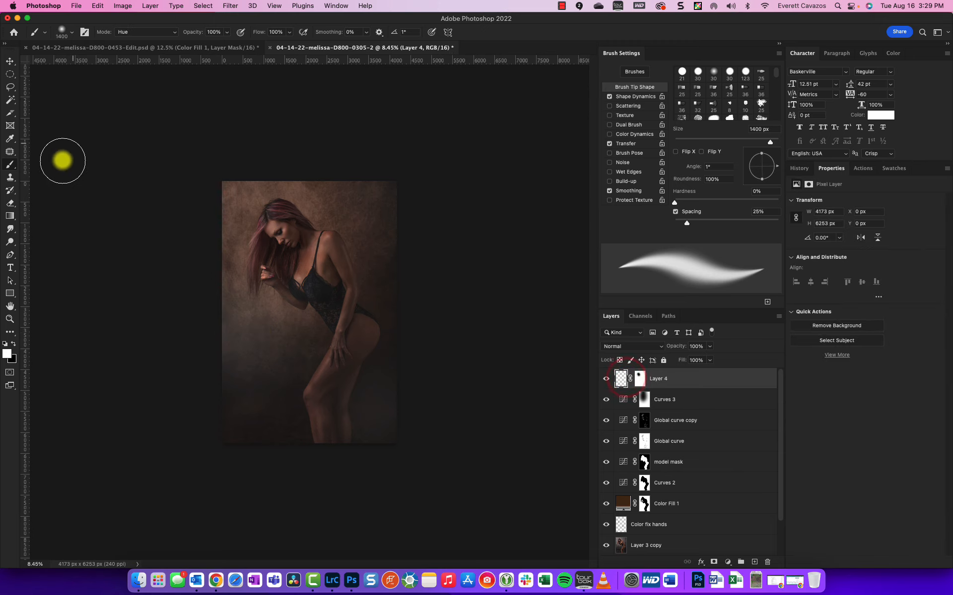
{"action": "key", "text": "bracketright"}
{"action": "key", "text": "bracketright"}
{"action": "key", "text": "bracketright"}
{"action": "left_click_drag", "start_coordinate": [389, 312], "coordinate": [392, 259]}
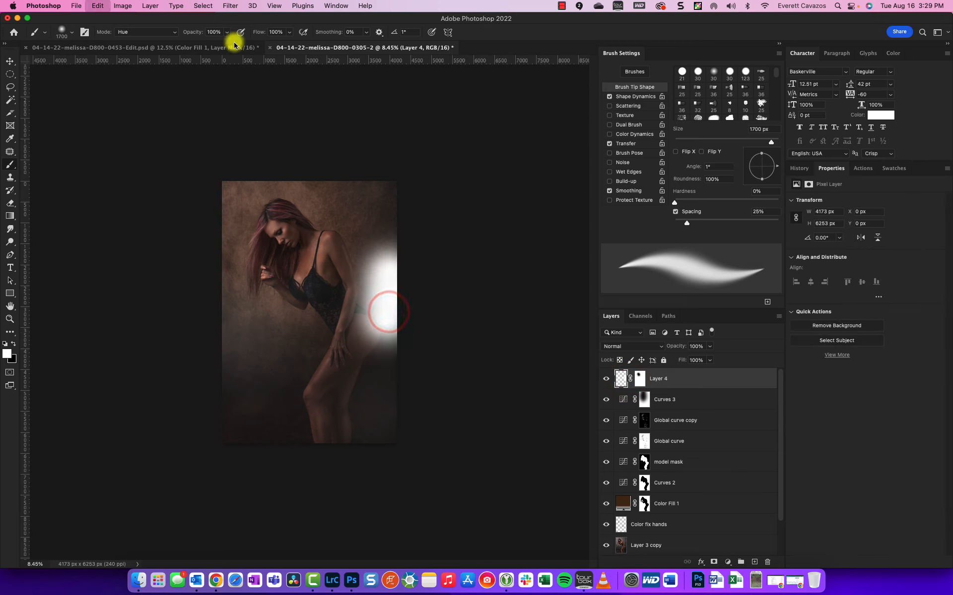
{"action": "key", "text": "super+z"}
Step: Brush faint white haze beside the hips and over the lower background and legs with a 1700–2000 px brush at 1% flow
{"action": "left_click_drag", "start_coordinate": [262, 32], "coordinate": [84, 44]}
{"action": "mouse_move", "coordinate": [385, 313]}
{"action": "left_mouse_down"}
{"action": "mouse_move", "coordinate": [385, 236]}
{"action": "mouse_move", "coordinate": [404, 279]}
{"action": "mouse_move", "coordinate": [379, 351]}
{"action": "mouse_move", "coordinate": [245, 415]}
{"action": "left_mouse_up"}
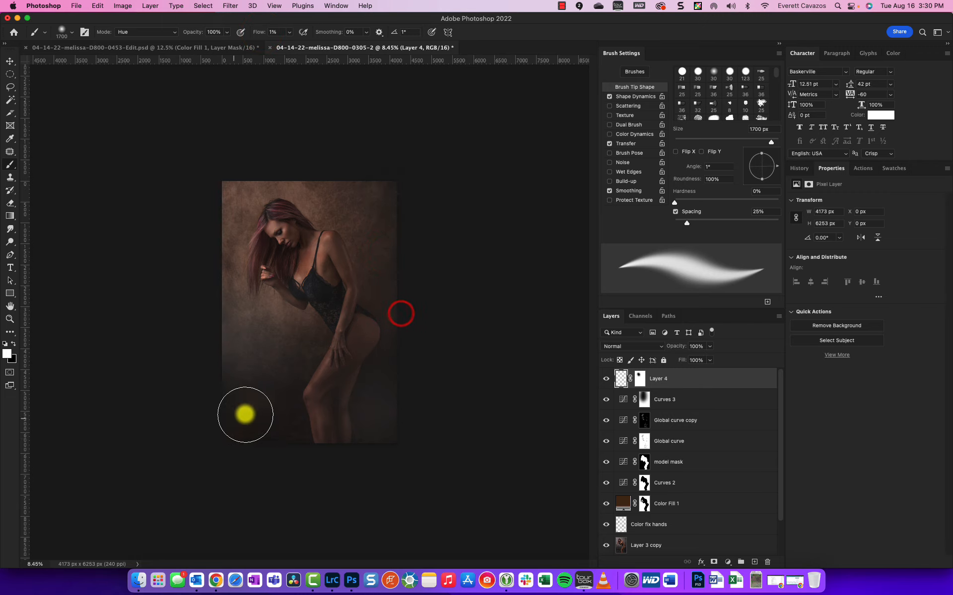
{"action": "key", "text": "bracketright"}
{"action": "key", "text": "bracketright"}
{"action": "key", "text": "bracketright"}
{"action": "left_click", "coordinate": [274, 441]}
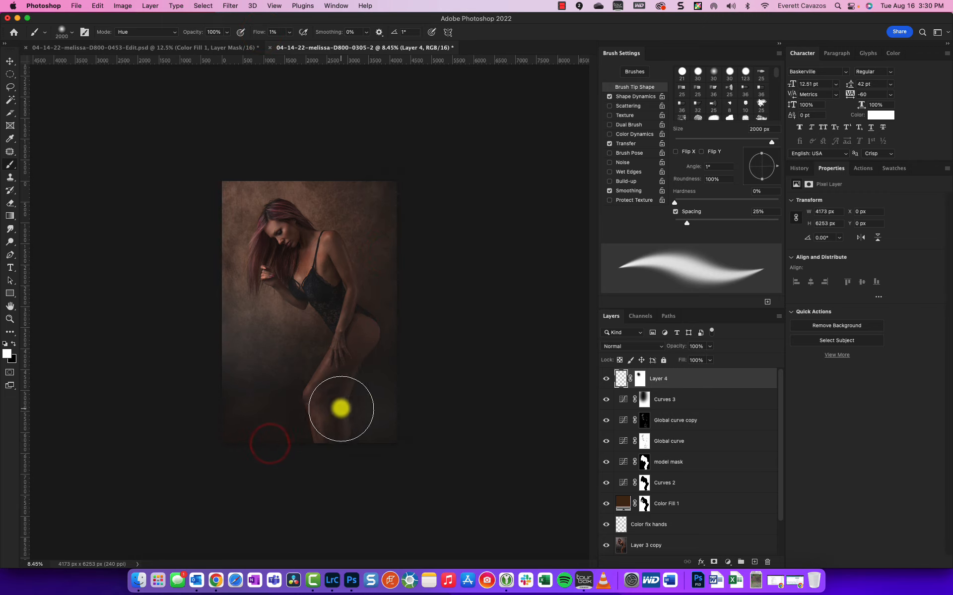
{"action": "left_click", "coordinate": [329, 399]}
Step: Brush white haze over the masked face and the body with a 1000–1100 px brush at 1% flow
{"action": "key", "text": "bracketleft"}
{"action": "key", "text": "bracketleft"}
{"action": "key", "text": "bracketleft"}
{"action": "key", "text": "bracketleft"}
{"action": "key", "text": "bracketleft"}
{"action": "key", "text": "bracketleft"}
{"action": "key", "text": "bracketleft"}
{"action": "key", "text": "bracketleft"}
{"action": "key", "text": "bracketleft"}
{"action": "key", "text": "bracketleft"}
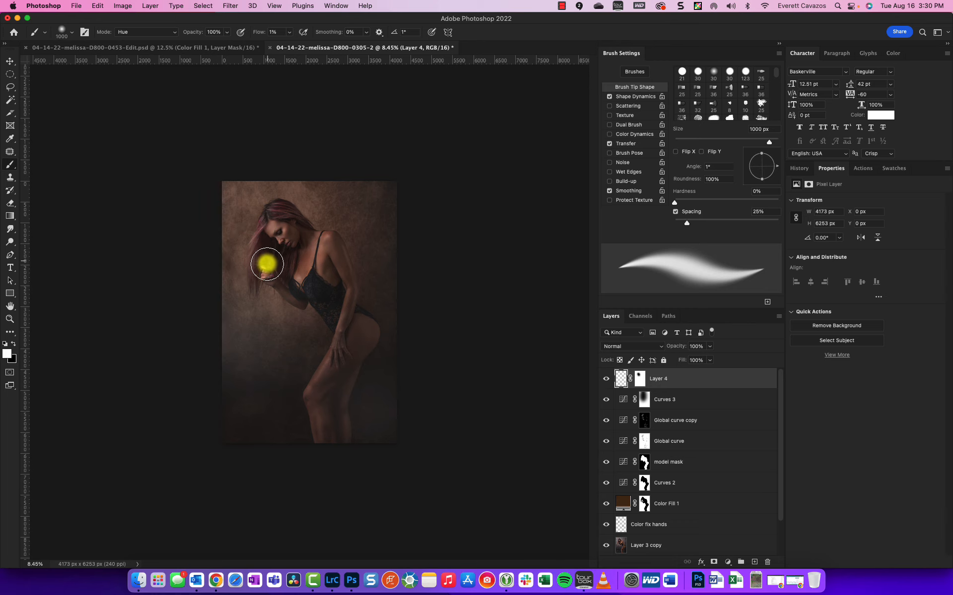
{"action": "scroll", "coordinate": [243, 246], "scroll_direction": "up", "scroll_amount": 5}
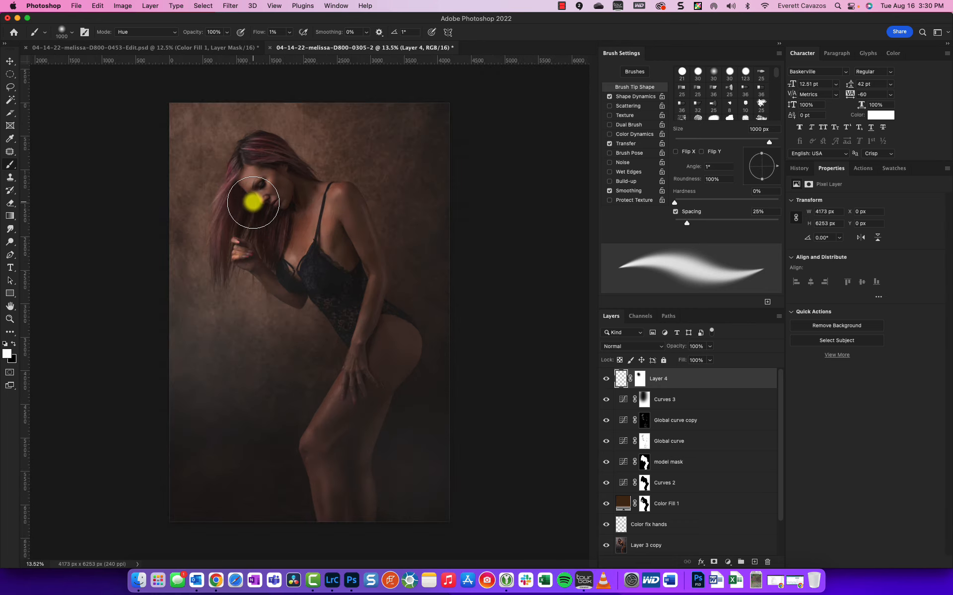
{"action": "mouse_move", "coordinate": [253, 210]}
{"action": "left_mouse_down"}
{"action": "mouse_move", "coordinate": [270, 226]}
{"action": "mouse_move", "coordinate": [249, 196]}
{"action": "mouse_move", "coordinate": [357, 362]}
{"action": "mouse_move", "coordinate": [349, 384]}
{"action": "left_mouse_up"}
{"action": "key", "text": "bracketright"}
{"action": "scroll", "coordinate": [300, 369], "scroll_direction": "down", "scroll_amount": 3}
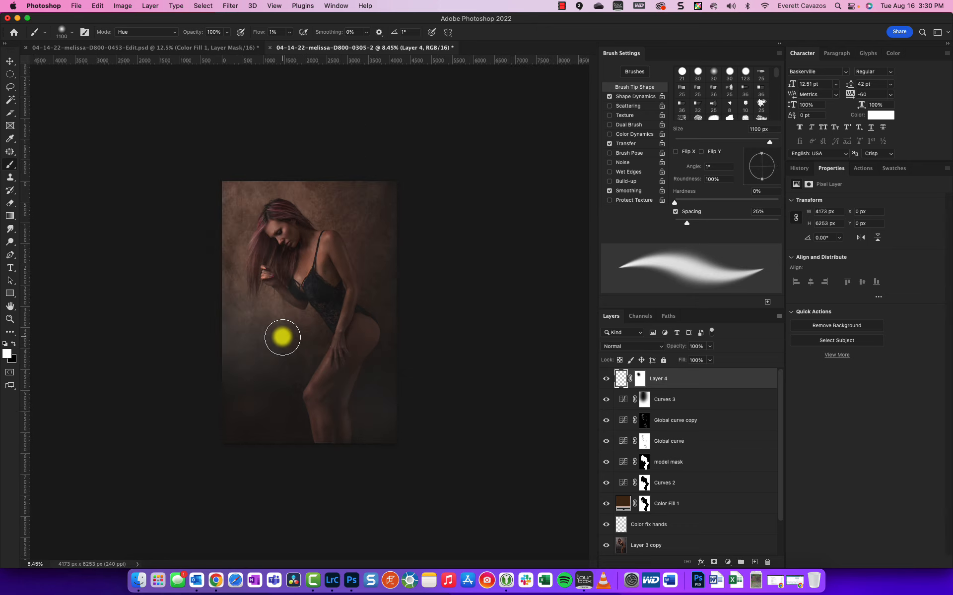
{"action": "mouse_move", "coordinate": [282, 247]}
{"action": "left_mouse_down"}
{"action": "mouse_move", "coordinate": [300, 228]}
{"action": "mouse_move", "coordinate": [279, 241]}
{"action": "mouse_move", "coordinate": [291, 258]}
{"action": "left_mouse_up"}
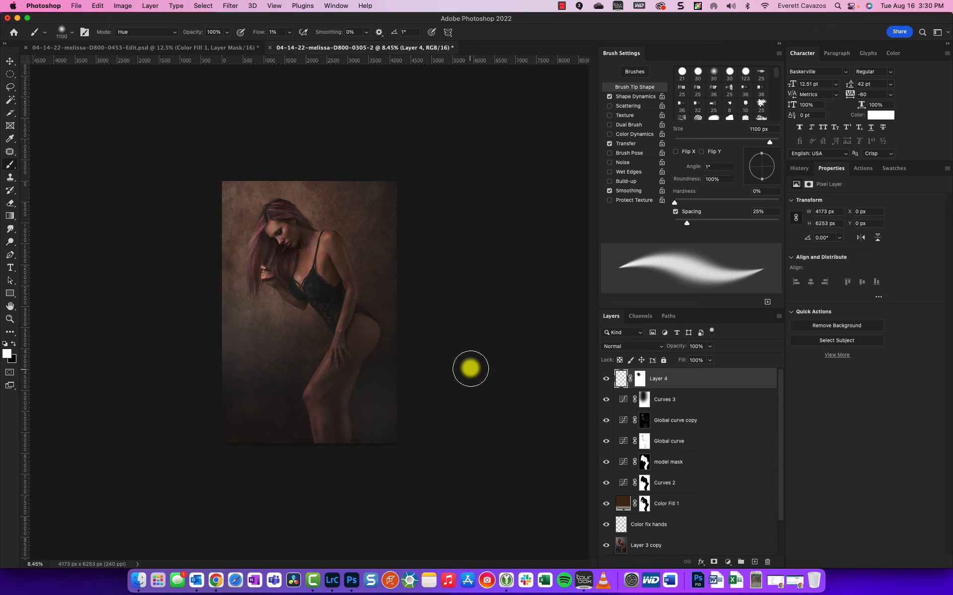
Step: Disable Layer 4's mask and clear the selection loaded from it
{"action": "scroll", "coordinate": [260, 240], "scroll_direction": "up", "scroll_amount": 3}
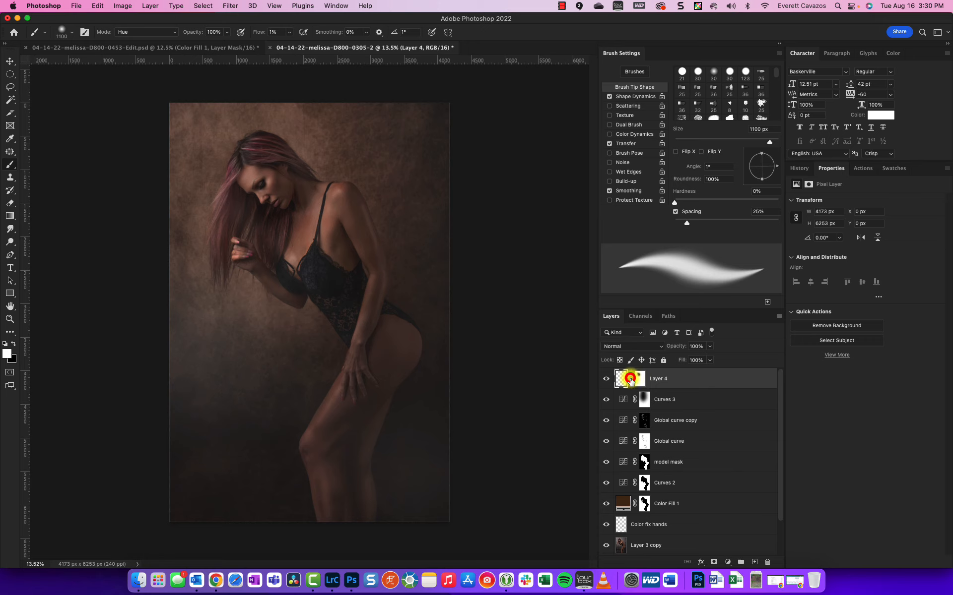
{"action": "left_click", "coordinate": [639, 379]}
{"action": "left_click", "coordinate": [640, 378], "text": "super"}
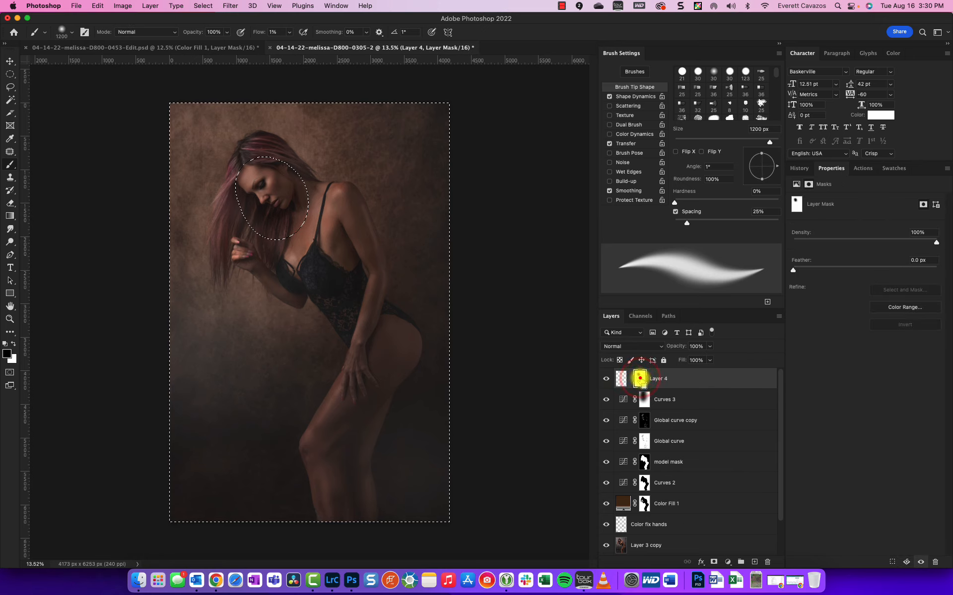
{"action": "left_click", "coordinate": [640, 379], "text": "shift"}
{"action": "key", "text": "super+d"}
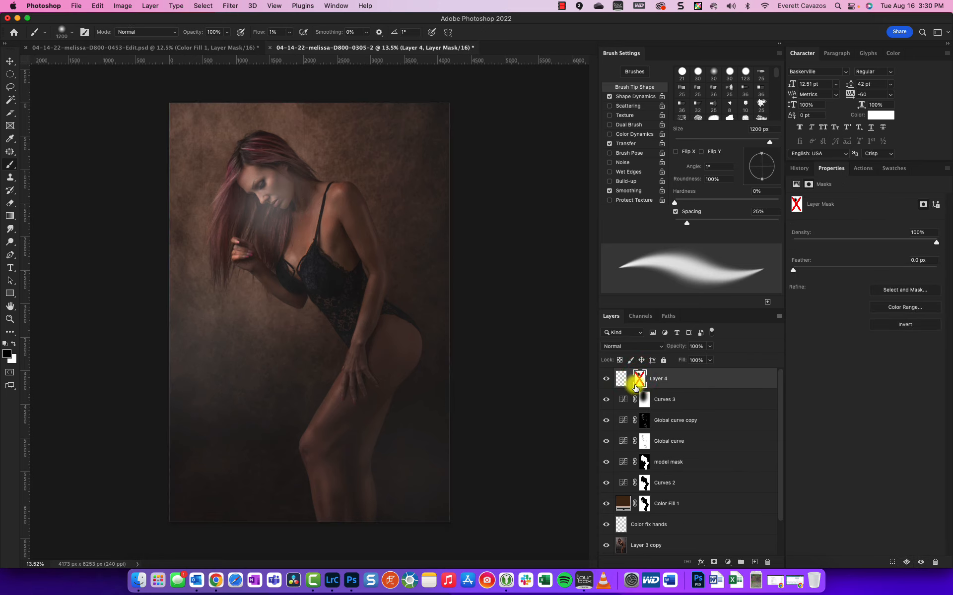
Step: Erase haze from the model's face on Layer 4's pixels with a soft 1100 px eraser at 14% flow
{"action": "left_click", "coordinate": [620, 380]}
{"action": "key", "text": "x"}
{"action": "key", "text": "shift+alt+u"}
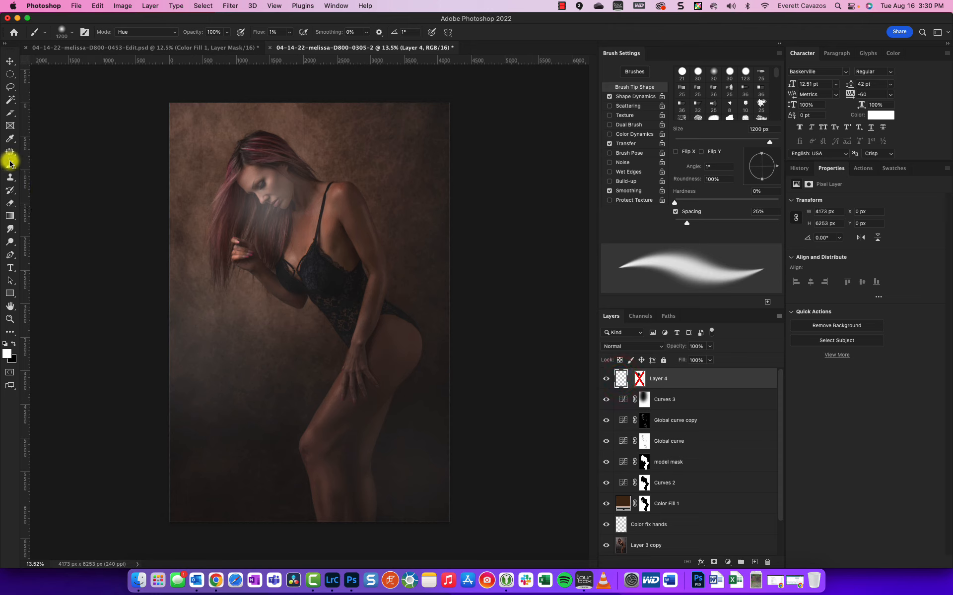
{"action": "left_click", "coordinate": [9, 204]}
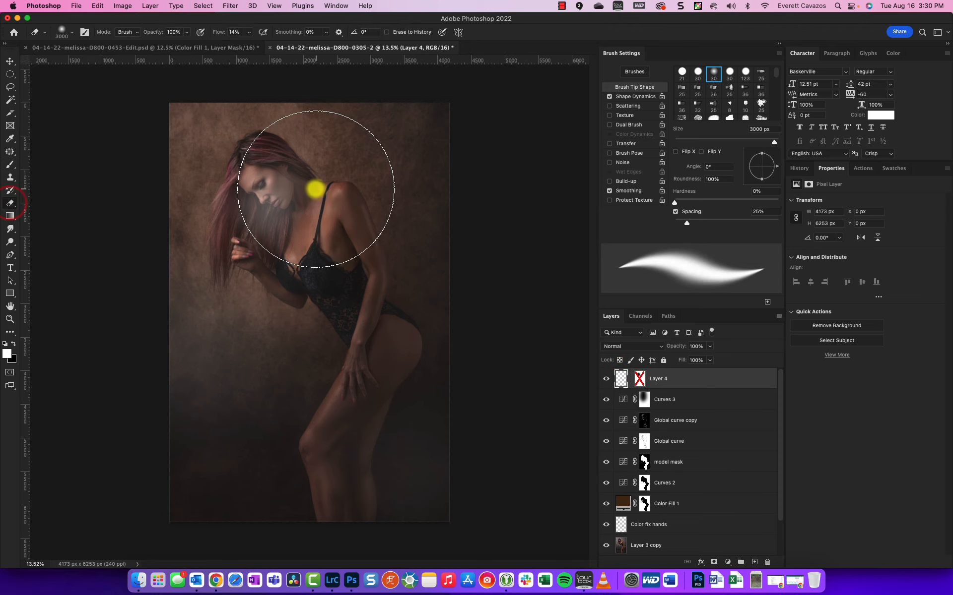
{"action": "key", "text": "bracketleft"}
{"action": "key", "text": "bracketleft"}
{"action": "key", "text": "bracketleft"}
{"action": "key", "text": "bracketleft"}
{"action": "key", "text": "bracketleft"}
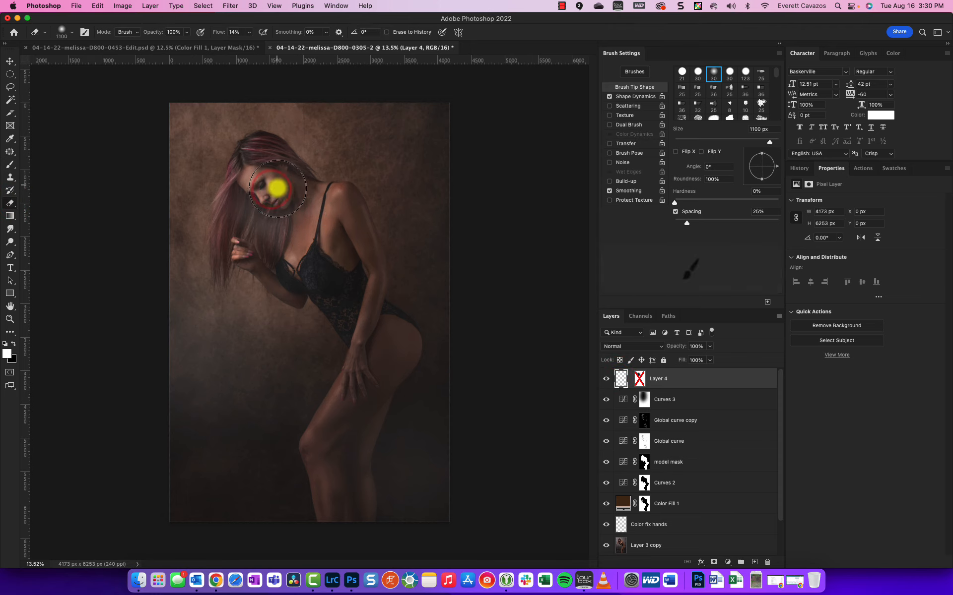
Step: Erase the remaining haze around the face and hair with the eraser enlarged to 2200 px, raising its flow to 100%
{"action": "key", "text": "bracketright"}
{"action": "key", "text": "bracketright"}
{"action": "key", "text": "bracketright"}
{"action": "key", "text": "bracketright"}
{"action": "key", "text": "bracketright"}
{"action": "key", "text": "bracketright"}
{"action": "key", "text": "bracketright"}
{"action": "key", "text": "bracketright"}
{"action": "key", "text": "bracketright"}
{"action": "key", "text": "bracketright"}
{"action": "key", "text": "bracketright"}
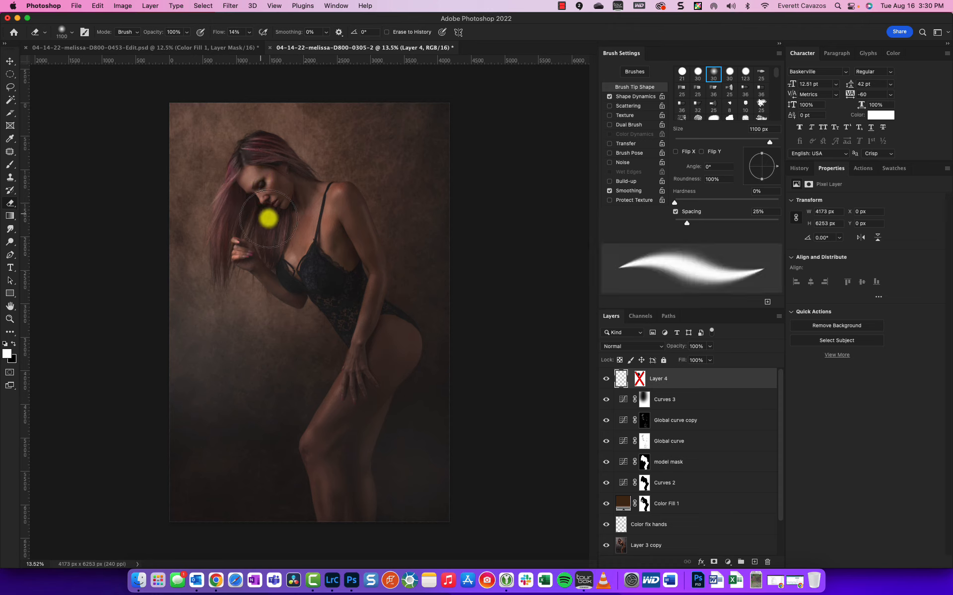
{"action": "left_click_drag", "start_coordinate": [258, 215], "coordinate": [267, 207]}
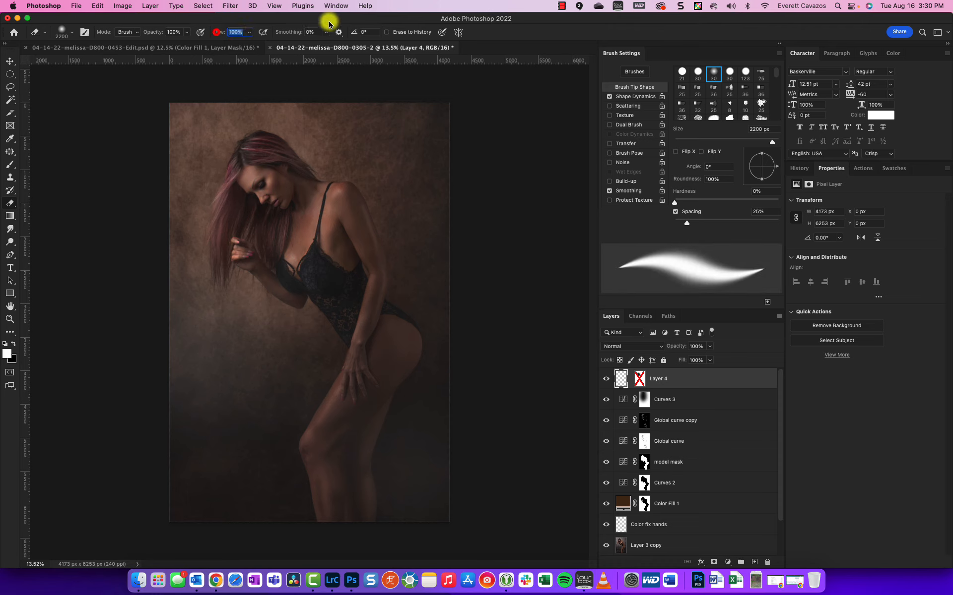
{"action": "left_click_drag", "start_coordinate": [262, 194], "coordinate": [267, 190]}
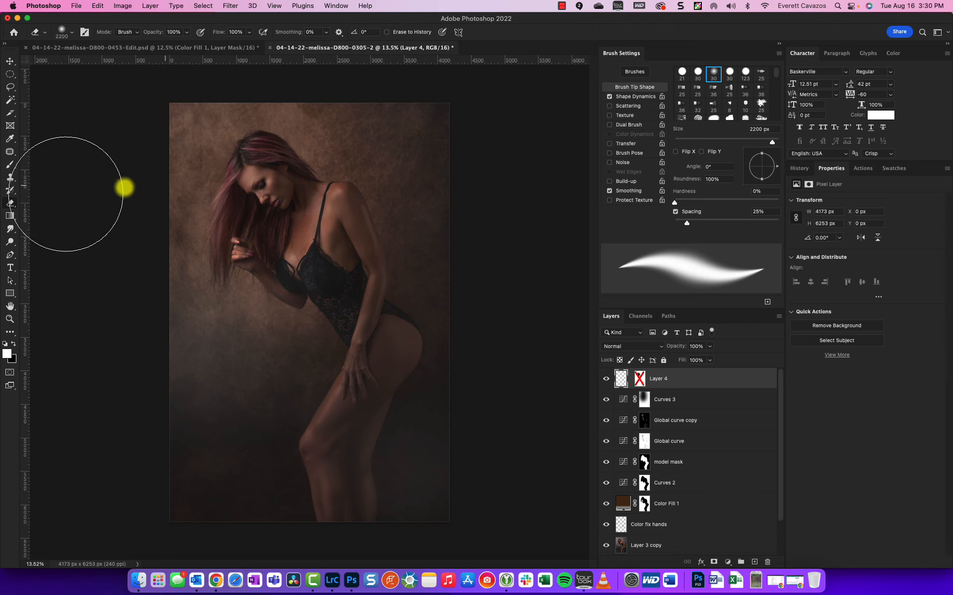
Step: Brush white over the model's face and hair on Layer 4 with a soft 1500 px brush at 1% flow
{"action": "left_click", "coordinate": [11, 165]}
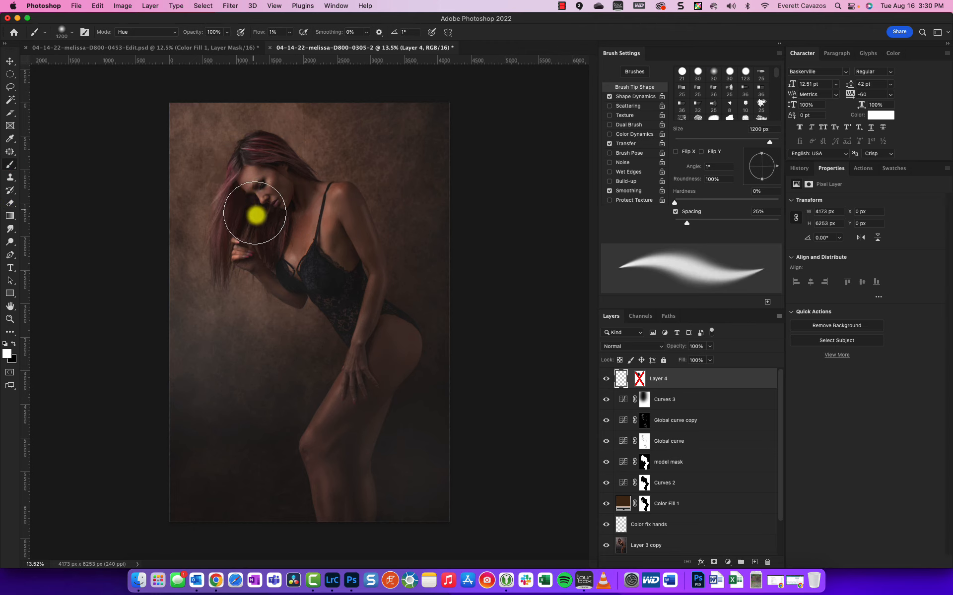
{"action": "key", "text": "bracketright"}
{"action": "key", "text": "bracketright"}
{"action": "key", "text": "bracketright"}
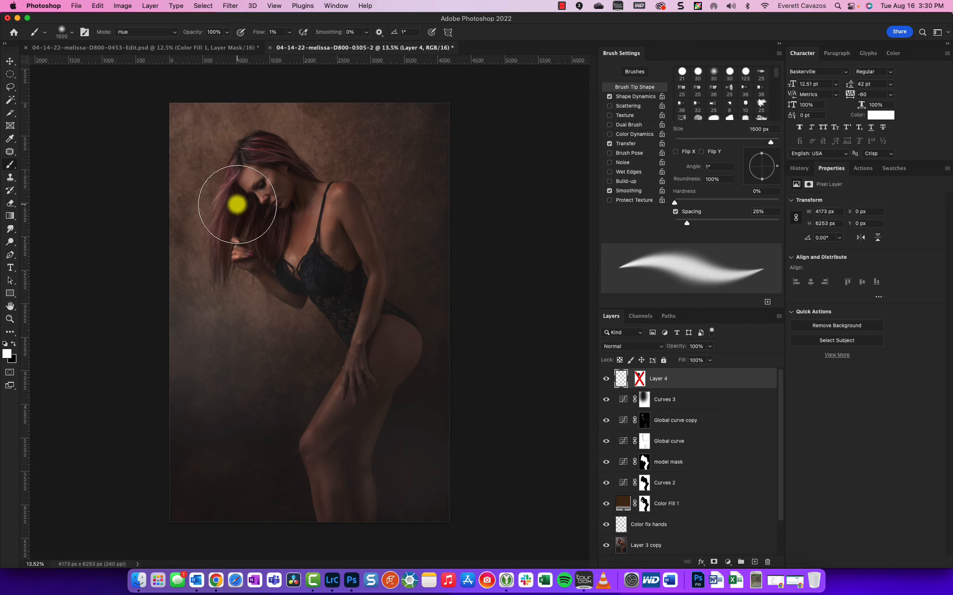
{"action": "left_click_drag", "start_coordinate": [237, 204], "coordinate": [283, 228]}
{"action": "mouse_move", "coordinate": [254, 204]}
{"action": "left_mouse_down"}
{"action": "mouse_move", "coordinate": [273, 216]}
{"action": "mouse_move", "coordinate": [262, 195]}
{"action": "left_mouse_up"}
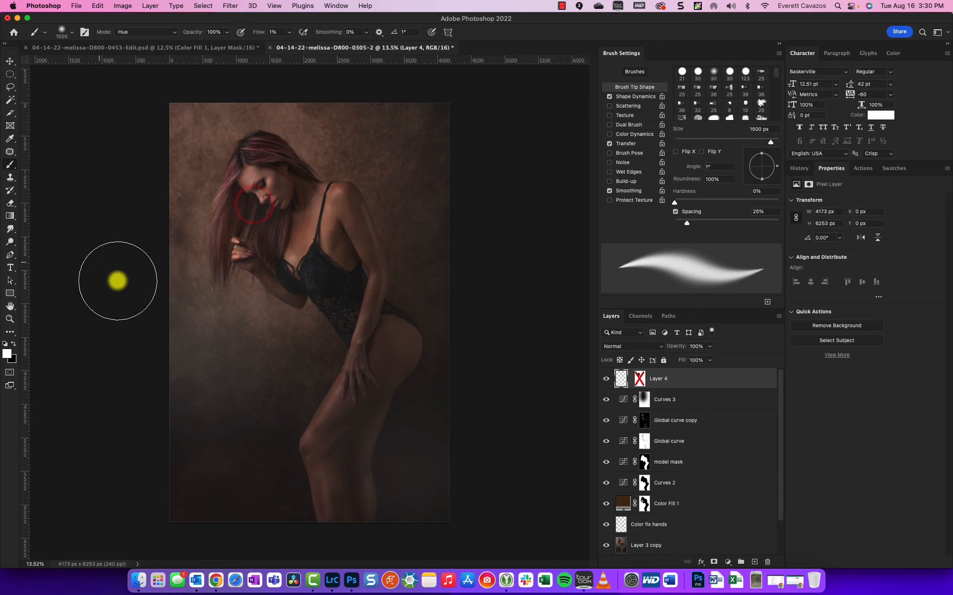
Step: Brush black over the model's neck, raised hand and hair on Layer 4 with a 500 px brush at 1% flow
{"action": "key", "text": "x"}
{"action": "key", "text": "bracketright"}
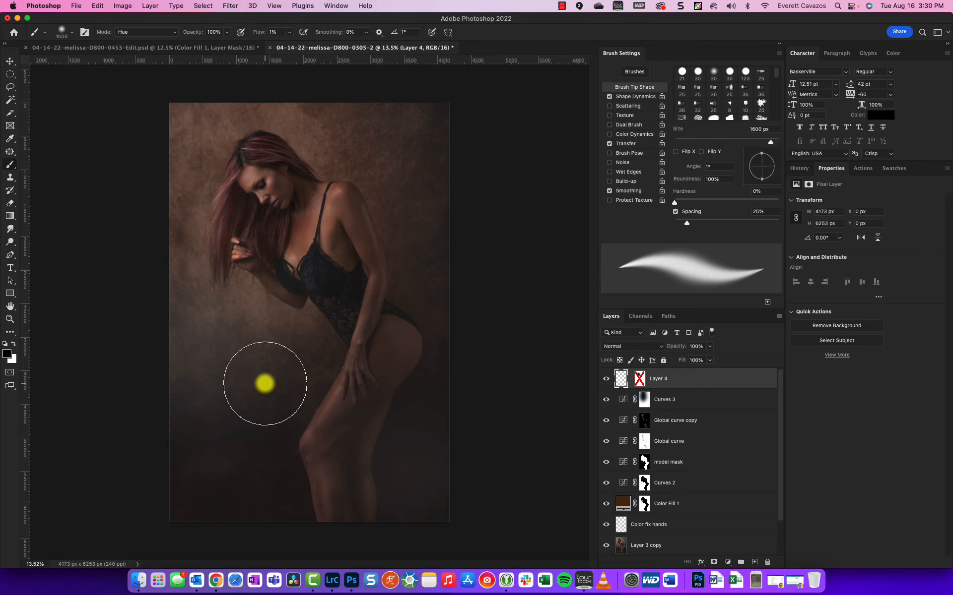
{"action": "key", "text": "bracketright"}
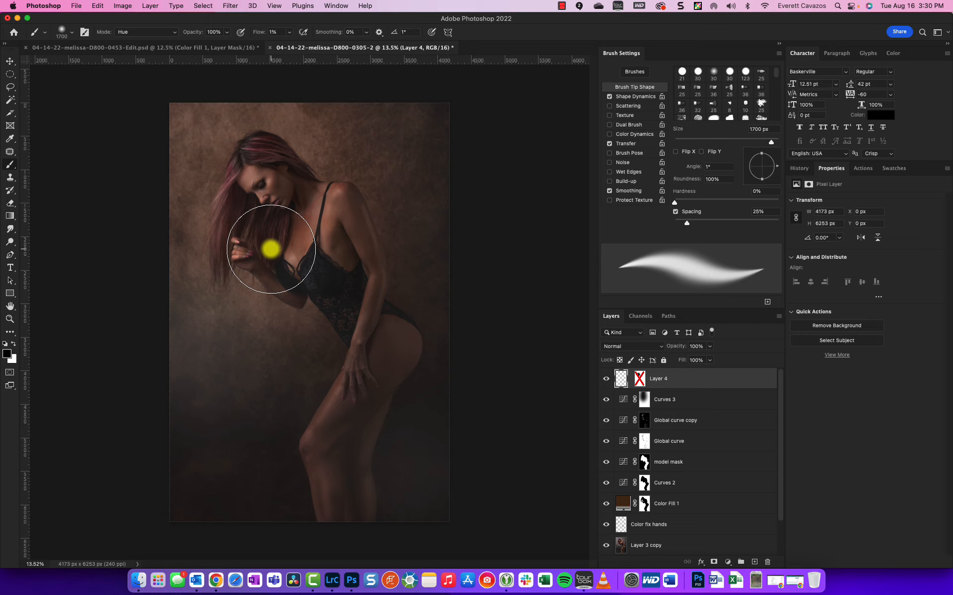
{"action": "key", "text": "bracketleft"}
{"action": "key", "text": "bracketleft"}
{"action": "key", "text": "bracketleft"}
{"action": "key", "text": "bracketleft"}
{"action": "key", "text": "bracketleft"}
{"action": "key", "text": "bracketleft"}
{"action": "key", "text": "bracketleft"}
{"action": "key", "text": "bracketleft"}
{"action": "key", "text": "bracketleft"}
{"action": "key", "text": "bracketleft"}
{"action": "key", "text": "bracketleft"}
{"action": "key", "text": "bracketleft"}
{"action": "mouse_move", "coordinate": [298, 182]}
{"action": "left_mouse_down"}
{"action": "mouse_move", "coordinate": [273, 250]}
{"action": "mouse_move", "coordinate": [320, 187]}
{"action": "mouse_move", "coordinate": [303, 179]}
{"action": "mouse_move", "coordinate": [283, 232]}
{"action": "left_mouse_up"}
{"action": "mouse_move", "coordinate": [283, 232]}
{"action": "left_mouse_down"}
{"action": "mouse_move", "coordinate": [198, 202]}
{"action": "mouse_move", "coordinate": [252, 245]}
{"action": "mouse_move", "coordinate": [256, 264]}
{"action": "left_mouse_up"}
{"action": "mouse_move", "coordinate": [249, 244]}
{"action": "left_mouse_down"}
{"action": "mouse_move", "coordinate": [224, 240]}
{"action": "mouse_move", "coordinate": [235, 248]}
{"action": "mouse_move", "coordinate": [218, 272]}
{"action": "left_mouse_up"}
{"action": "left_click_drag", "start_coordinate": [236, 244], "coordinate": [235, 260]}
{"action": "left_click_drag", "start_coordinate": [234, 250], "coordinate": [223, 211]}
{"action": "left_click_drag", "start_coordinate": [224, 209], "coordinate": [224, 183]}
{"action": "left_click", "coordinate": [225, 181]}
{"action": "scroll", "coordinate": [208, 279], "scroll_direction": "up", "scroll_amount": 5}
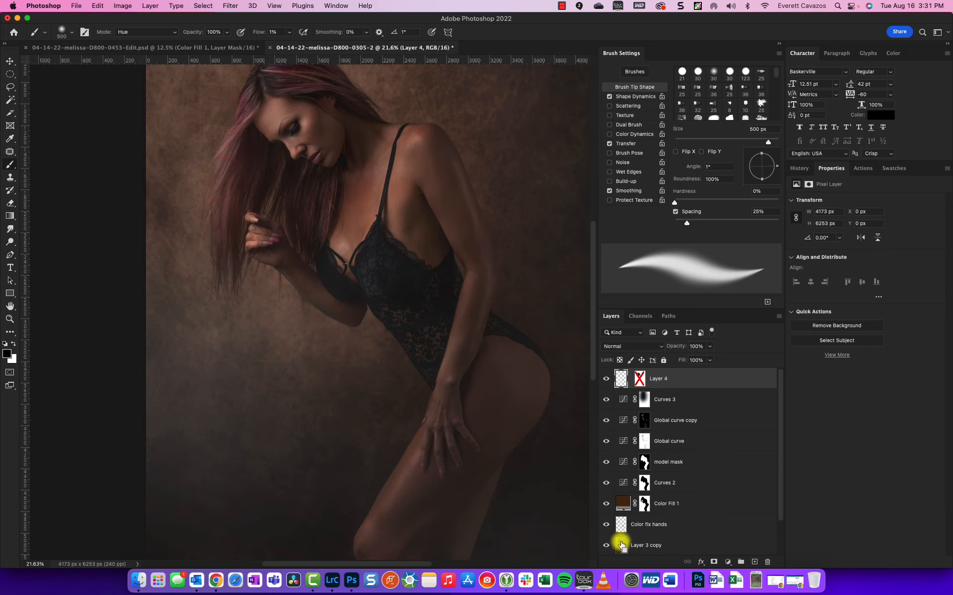
{"action": "key", "text": "bracketright"}
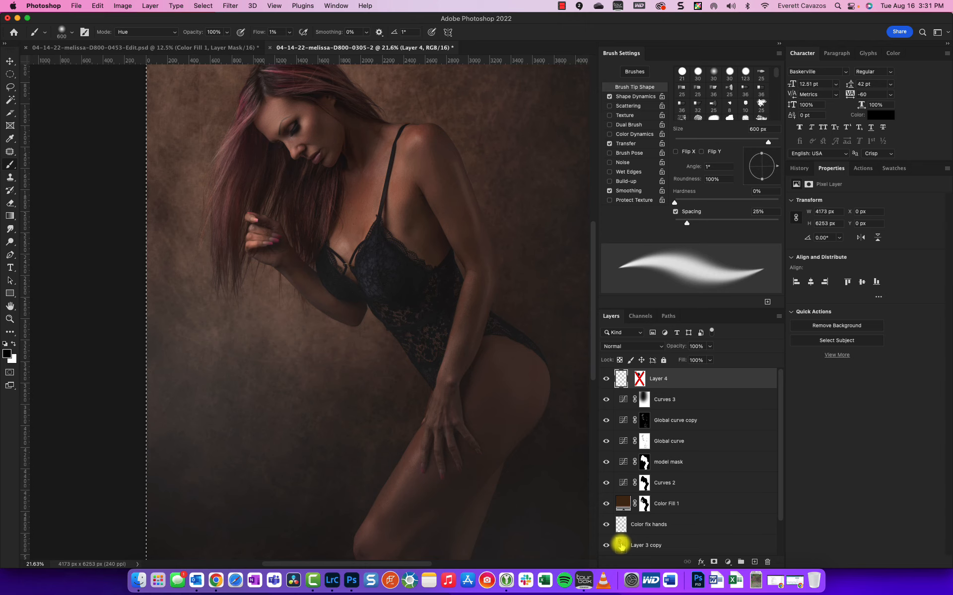
{"action": "left_click", "coordinate": [621, 546]}
{"action": "key", "text": "super+0"}
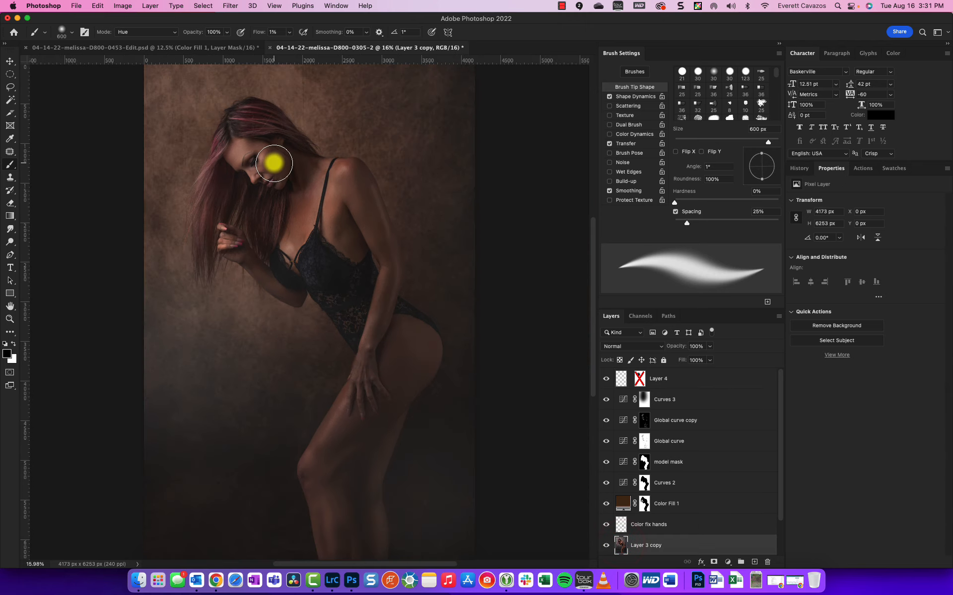
{"action": "left_click", "coordinate": [307, 132]}
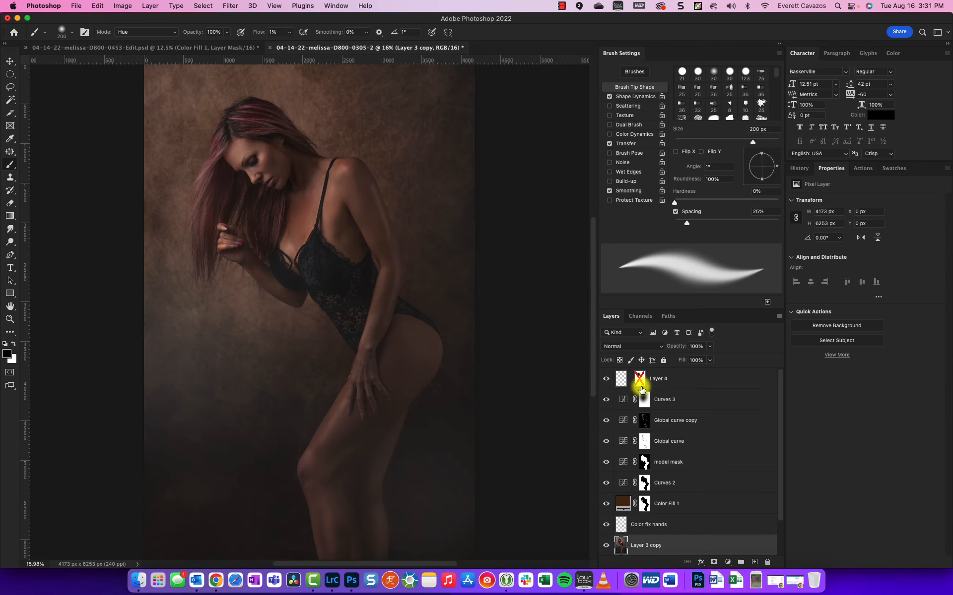
Step: Turn Layer 4's mask on and off again to compare the haze on the face
{"action": "left_click", "coordinate": [640, 379]}
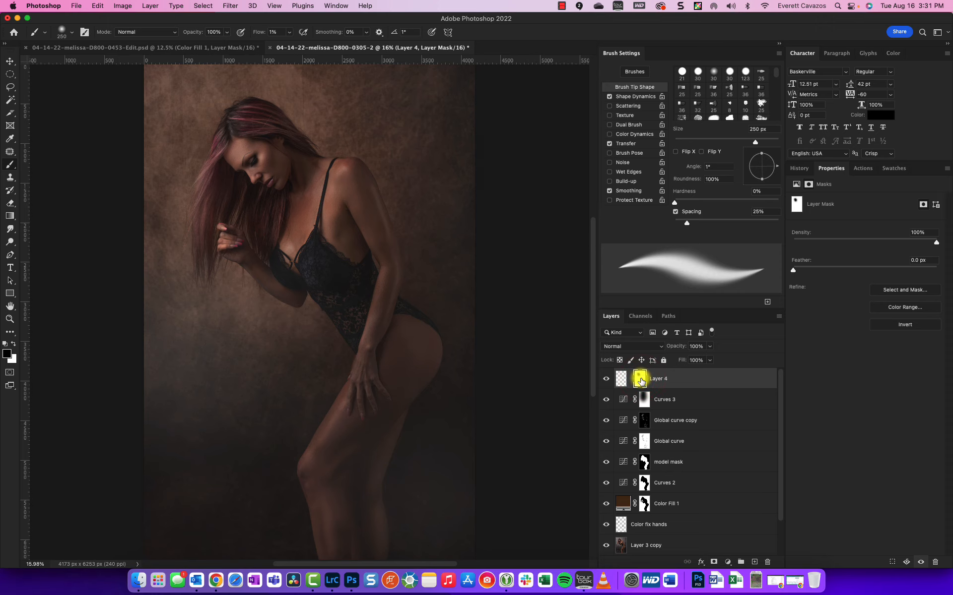
{"action": "left_click", "coordinate": [640, 378], "text": "alt"}
{"action": "left_click", "coordinate": [640, 378], "text": "alt"}
{"action": "scroll", "coordinate": [233, 363], "scroll_direction": "down", "scroll_amount": 3}
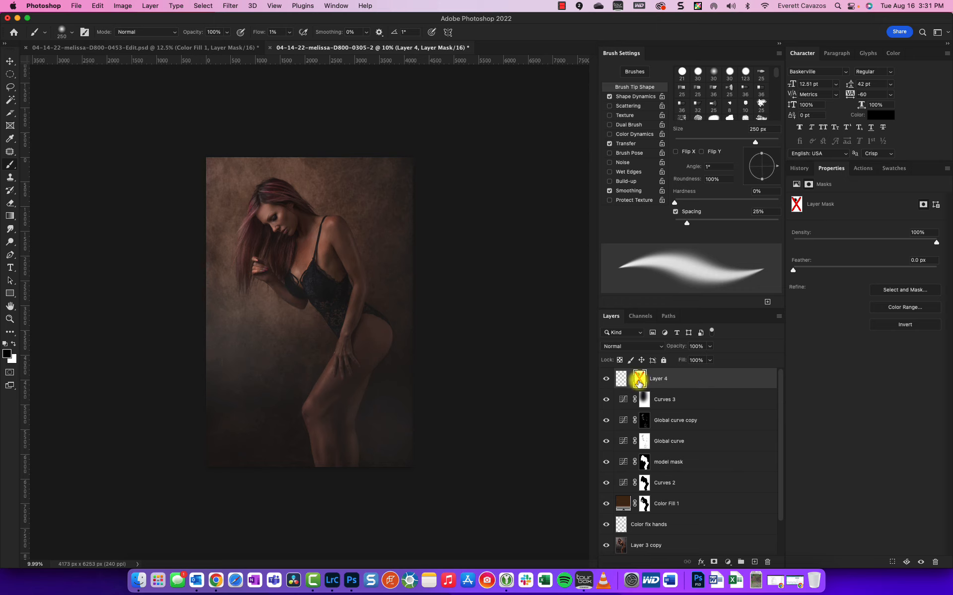
Step: Target Layer 4's pixels and set the Brush tool to white in Normal blend mode
{"action": "left_click", "coordinate": [623, 378]}
{"action": "key", "text": "alt+shift+u"}
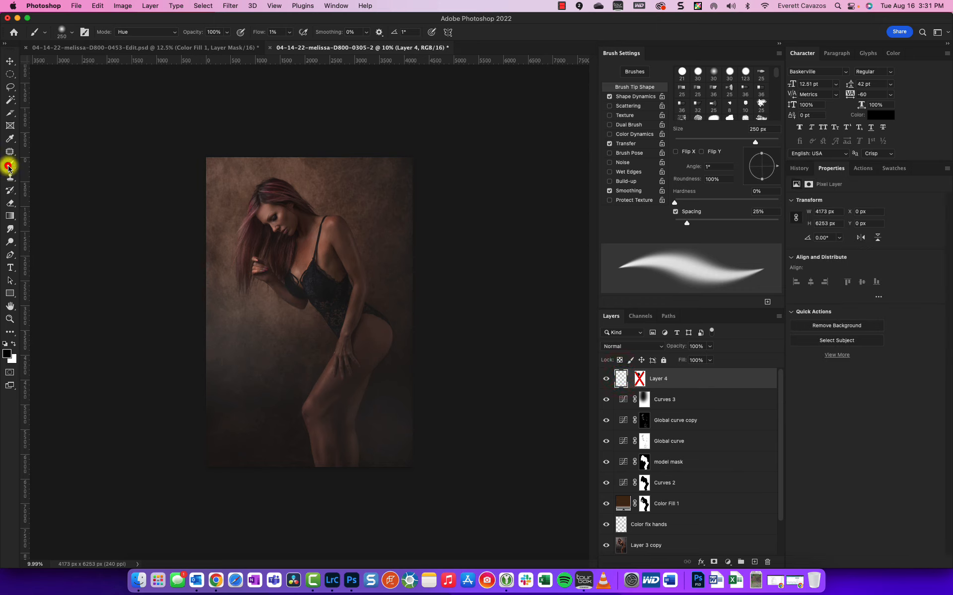
{"action": "left_click_drag", "start_coordinate": [9, 167], "coordinate": [31, 168]}
{"action": "left_click", "coordinate": [39, 165]}
{"action": "key", "text": "x"}
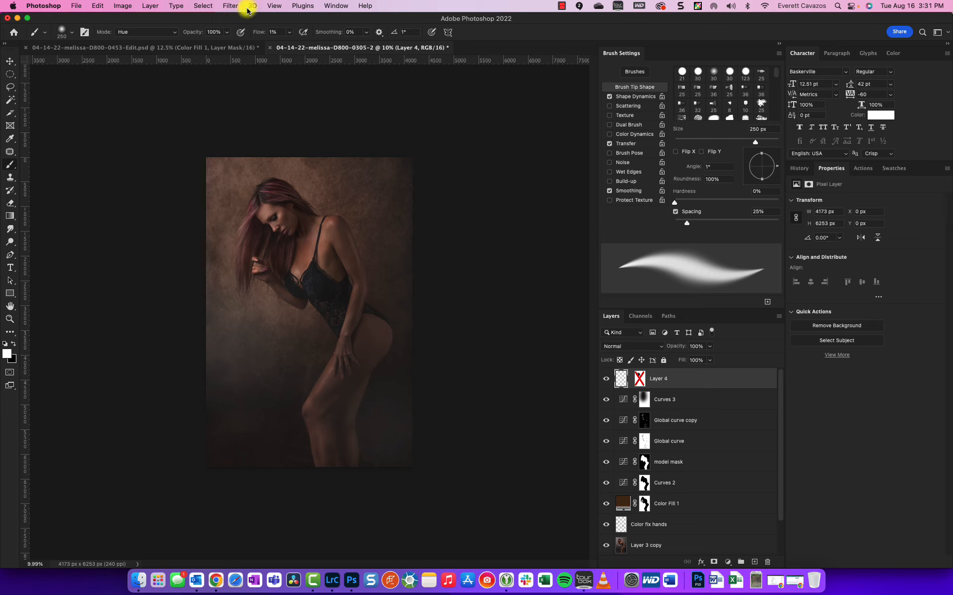
{"action": "left_click", "coordinate": [152, 33]}
{"action": "left_click", "coordinate": [146, 14]}
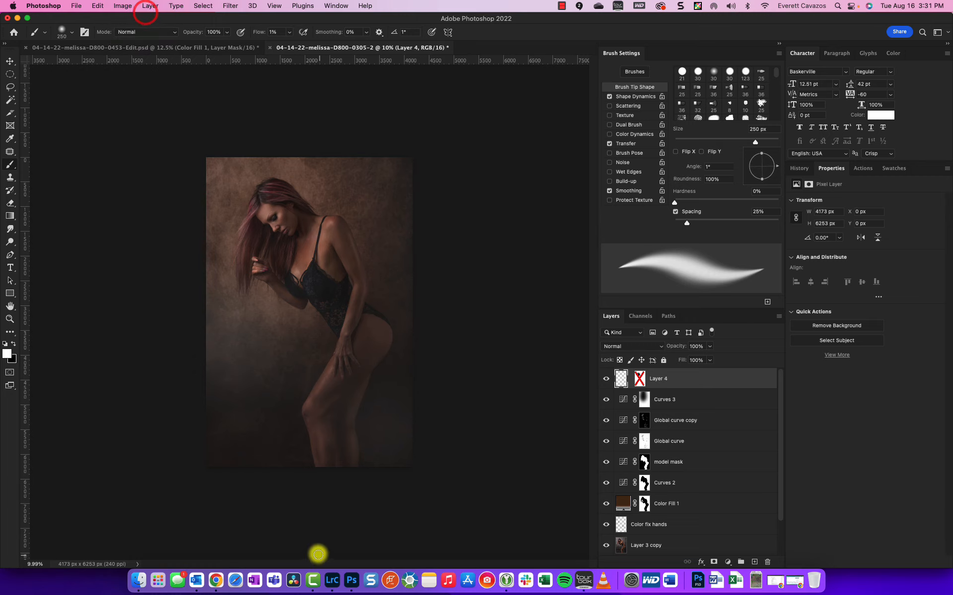
Step: Brush white haze over the legs and the lower background with a 2100 px brush at 1% flow
{"action": "key", "text": "bracketright"}
{"action": "key", "text": "bracketright"}
{"action": "key", "text": "bracketright"}
{"action": "key", "text": "bracketright"}
{"action": "key", "text": "bracketright"}
{"action": "key", "text": "bracketright"}
{"action": "key", "text": "bracketright"}
{"action": "key", "text": "bracketright"}
{"action": "key", "text": "bracketright"}
{"action": "key", "text": "bracketright"}
{"action": "key", "text": "bracketright"}
{"action": "key", "text": "bracketright"}
{"action": "key", "text": "bracketright"}
{"action": "key", "text": "bracketright"}
{"action": "key", "text": "bracketright"}
{"action": "key", "text": "bracketright"}
{"action": "key", "text": "bracketright"}
{"action": "key", "text": "bracketright"}
{"action": "key", "text": "bracketright"}
{"action": "mouse_move", "coordinate": [291, 453]}
{"action": "left_mouse_down"}
{"action": "mouse_move", "coordinate": [224, 460]}
{"action": "mouse_move", "coordinate": [217, 410]}
{"action": "mouse_move", "coordinate": [297, 400]}
{"action": "mouse_move", "coordinate": [308, 379]}
{"action": "left_mouse_up"}
{"action": "mouse_move", "coordinate": [308, 378]}
{"action": "left_mouse_down"}
{"action": "mouse_move", "coordinate": [295, 438]}
{"action": "mouse_move", "coordinate": [237, 469]}
{"action": "mouse_move", "coordinate": [250, 423]}
{"action": "mouse_move", "coordinate": [233, 434]}
{"action": "left_mouse_up"}
{"action": "mouse_move", "coordinate": [233, 434]}
{"action": "left_mouse_down"}
{"action": "mouse_move", "coordinate": [223, 453]}
{"action": "mouse_move", "coordinate": [237, 431]}
{"action": "left_mouse_up"}
{"action": "left_click", "coordinate": [238, 431]}
Step: Dab more white haze beside the legs with a 600 px brush, then enlarge the brush to 1300 px
{"action": "key", "text": "bracketleft"}
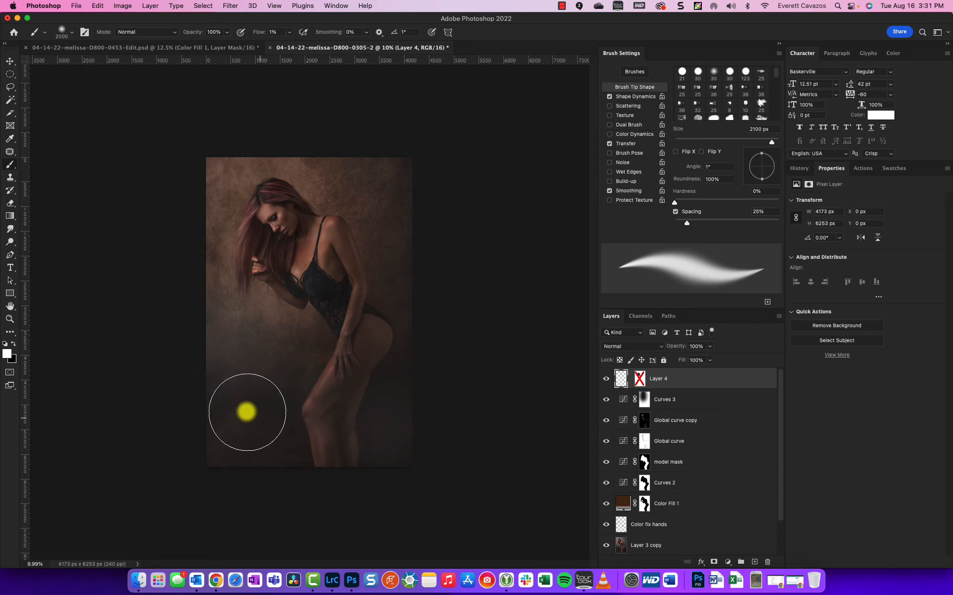
{"action": "key", "text": "bracketleft"}
{"action": "key", "text": "bracketleft"}
{"action": "key", "text": "bracketleft"}
{"action": "key", "text": "bracketleft"}
{"action": "key", "text": "bracketleft"}
{"action": "key", "text": "bracketleft"}
{"action": "key", "text": "bracketleft"}
{"action": "key", "text": "bracketleft"}
{"action": "key", "text": "bracketleft"}
{"action": "key", "text": "bracketleft"}
{"action": "key", "text": "bracketleft"}
{"action": "key", "text": "bracketleft"}
{"action": "key", "text": "bracketleft"}
{"action": "key", "text": "bracketleft"}
{"action": "left_click", "coordinate": [273, 401]}
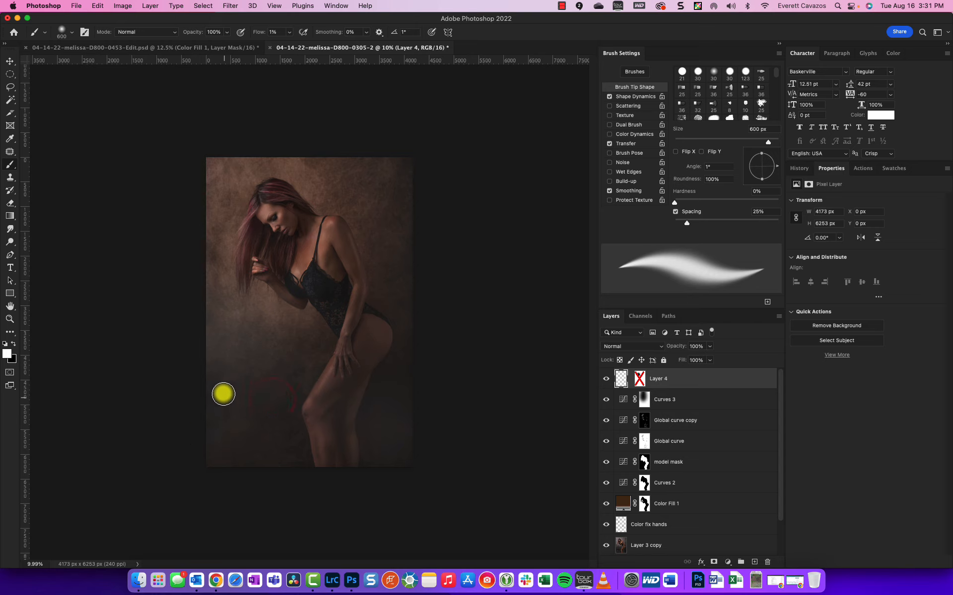
{"action": "left_click", "coordinate": [213, 377]}
{"action": "left_click", "coordinate": [301, 379]}
{"action": "key", "text": "bracketright"}
{"action": "key", "text": "bracketright"}
{"action": "key", "text": "bracketright"}
{"action": "key", "text": "bracketright"}
{"action": "key", "text": "bracketright"}
{"action": "key", "text": "bracketright"}
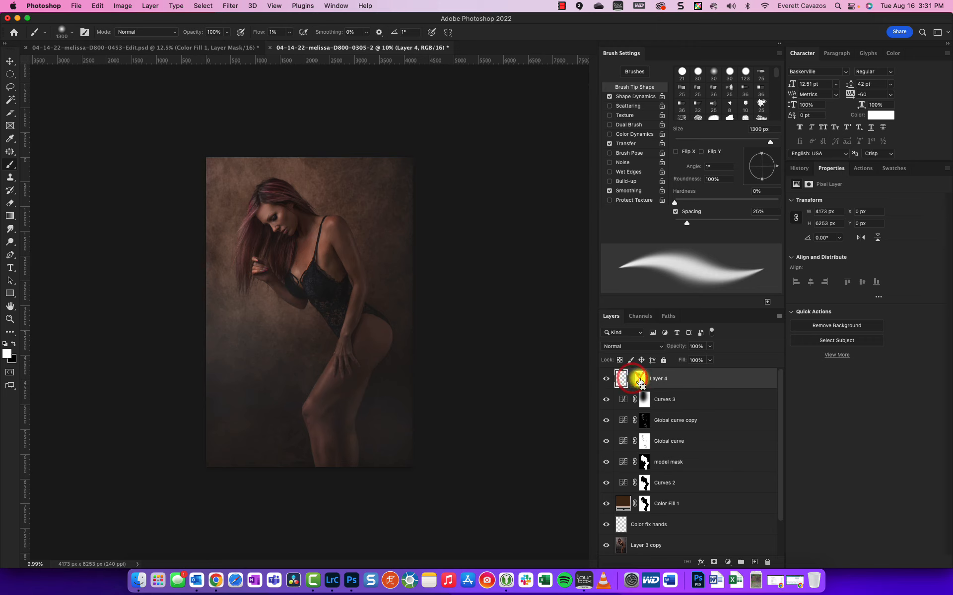
Step: Re-enable Layer 4's mask and clear the selection loaded from it
{"action": "left_click", "coordinate": [639, 380], "text": "super"}
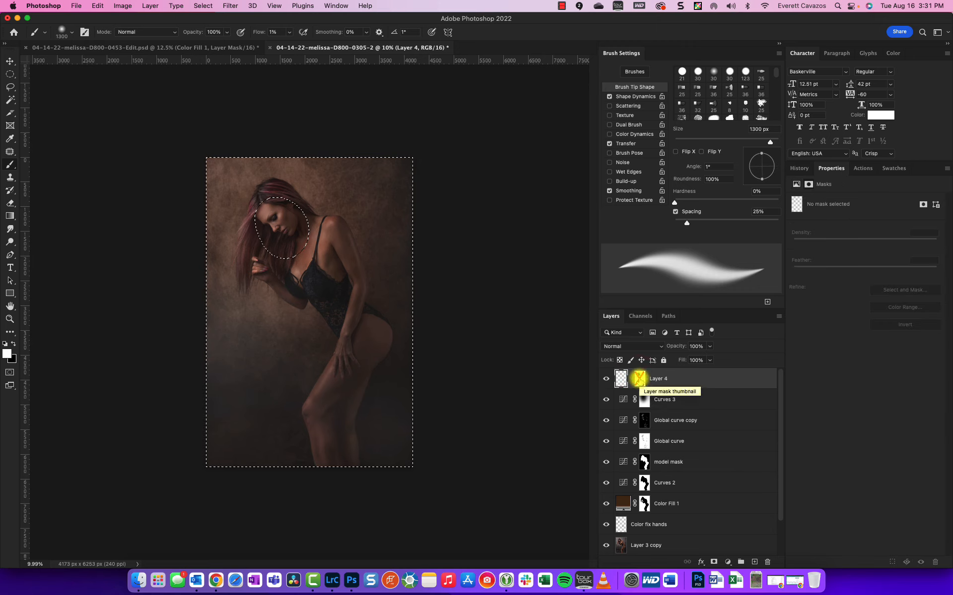
{"action": "key", "text": "super+d"}
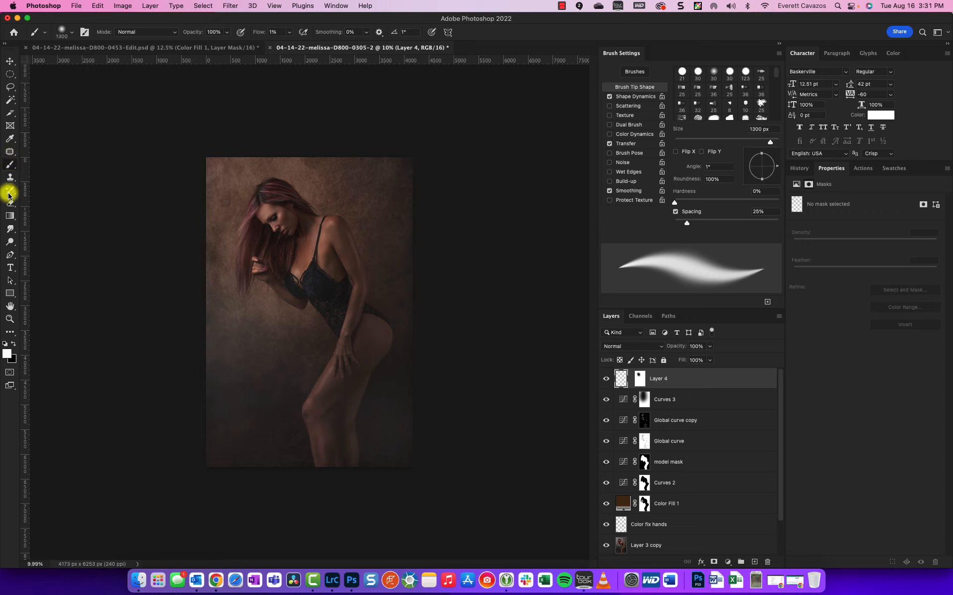
Step: Try to erase haze around the thighs on Layer 4 with a soft 3300 px eraser at 100% flow
{"action": "left_click", "coordinate": [9, 209]}
{"action": "left_click", "coordinate": [47, 197]}
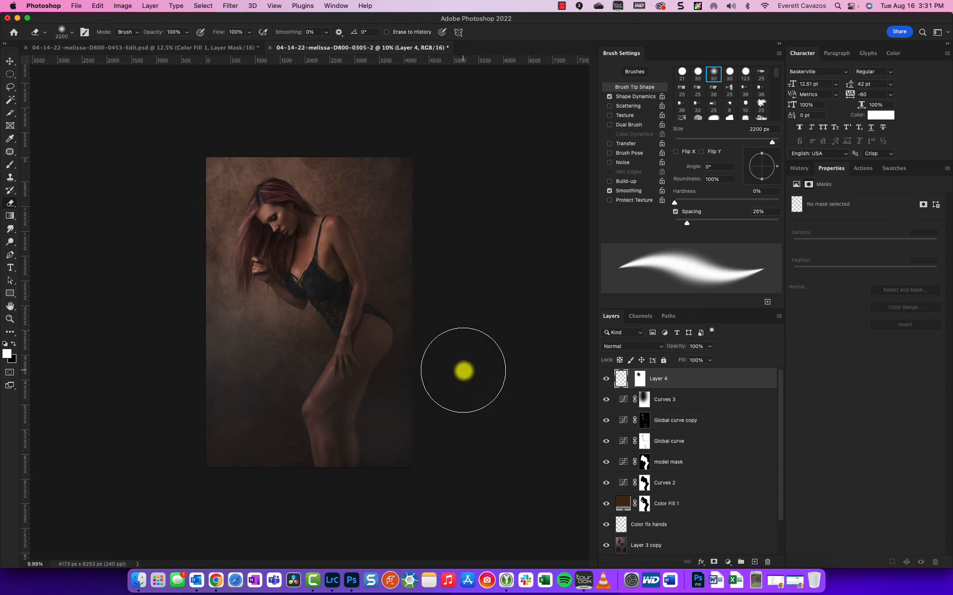
{"action": "key", "text": "x"}
{"action": "key", "text": "]"}
{"action": "key", "text": "]"}
{"action": "key", "text": "]"}
{"action": "key", "text": "]"}
{"action": "key", "text": "]"}
{"action": "key", "text": "]"}
{"action": "key", "text": "]"}
{"action": "key", "text": "]"}
{"action": "key", "text": "]"}
{"action": "key", "text": "]"}
{"action": "key", "text": "]"}
{"action": "left_click", "coordinate": [344, 390]}
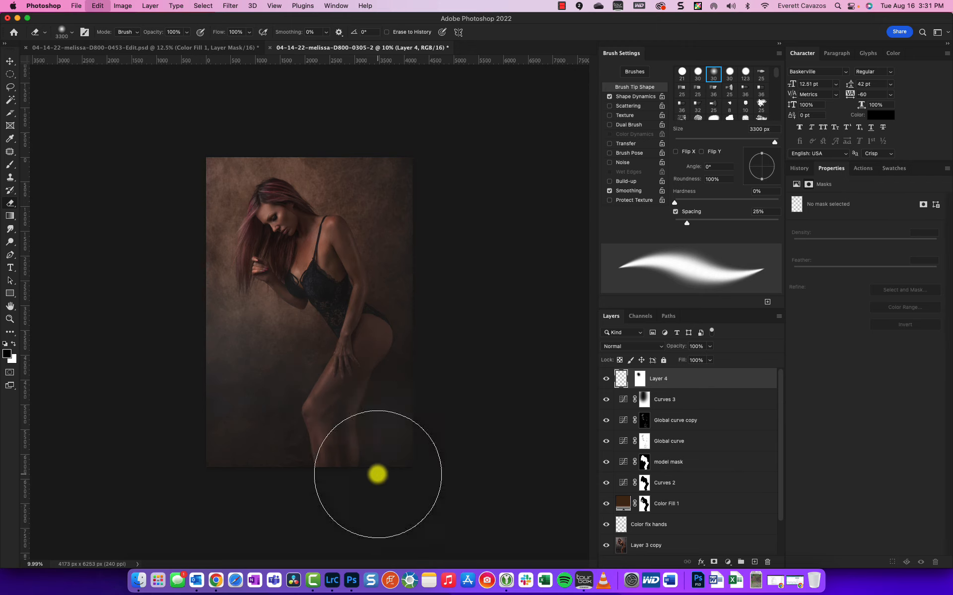
Step: Try to erase haze around the waist and hips with the eraser enlarged to 4400 px
{"action": "key", "text": "]"}
{"action": "key", "text": "]"}
{"action": "key", "text": "]"}
{"action": "key", "text": "]"}
{"action": "key", "text": "]"}
{"action": "key", "text": "]"}
{"action": "key", "text": "]"}
{"action": "key", "text": "]"}
{"action": "key", "text": "]"}
{"action": "key", "text": "]"}
{"action": "key", "text": "]"}
{"action": "left_click", "coordinate": [329, 334]}
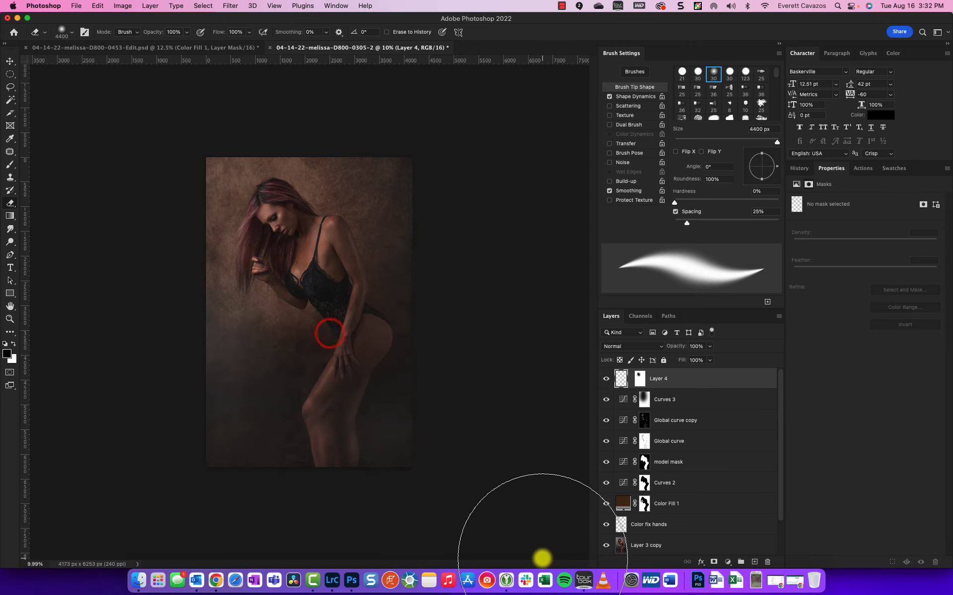
Step: Erase haze around the legs with a 5000 px eraser at 9% flow, and compare the image with Layer 4 hidden and shown
{"action": "key", "text": "]"}
{"action": "key", "text": "]"}
{"action": "key", "text": "]"}
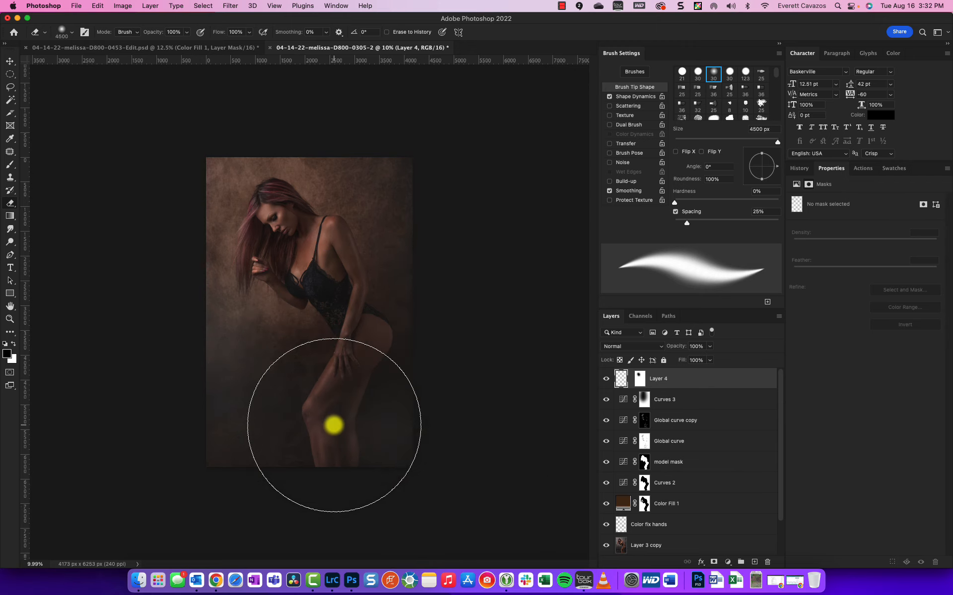
{"action": "key", "text": "]"}
{"action": "key", "text": "]"}
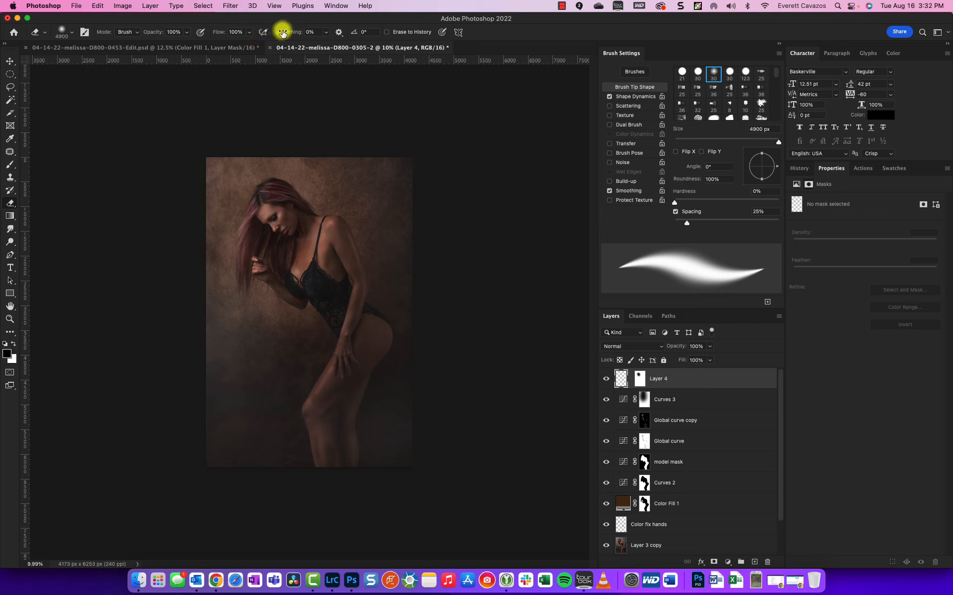
{"action": "left_click_drag", "start_coordinate": [223, 33], "coordinate": [165, 43]}
{"action": "key", "text": "]"}
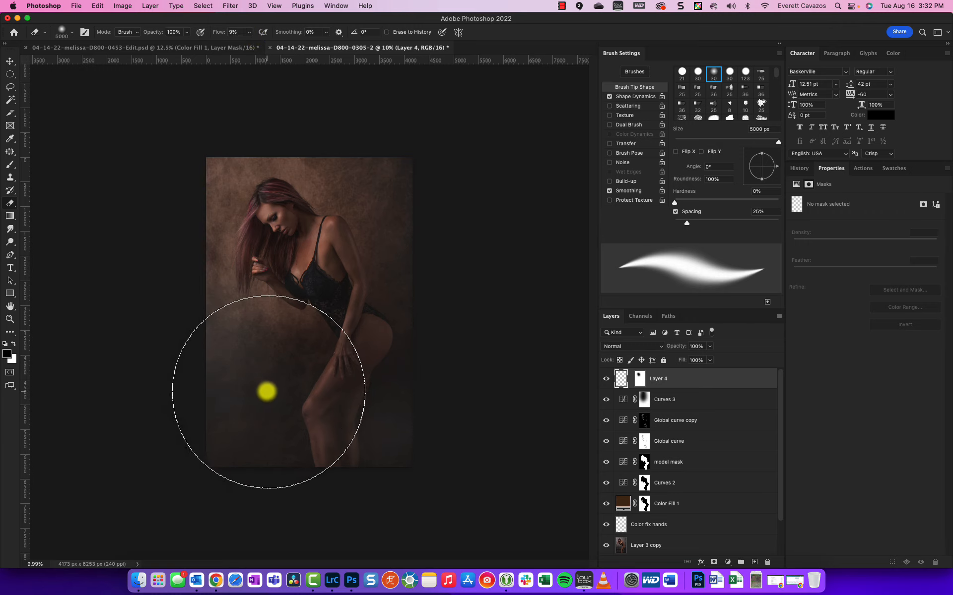
{"action": "left_click_drag", "start_coordinate": [269, 391], "coordinate": [323, 442]}
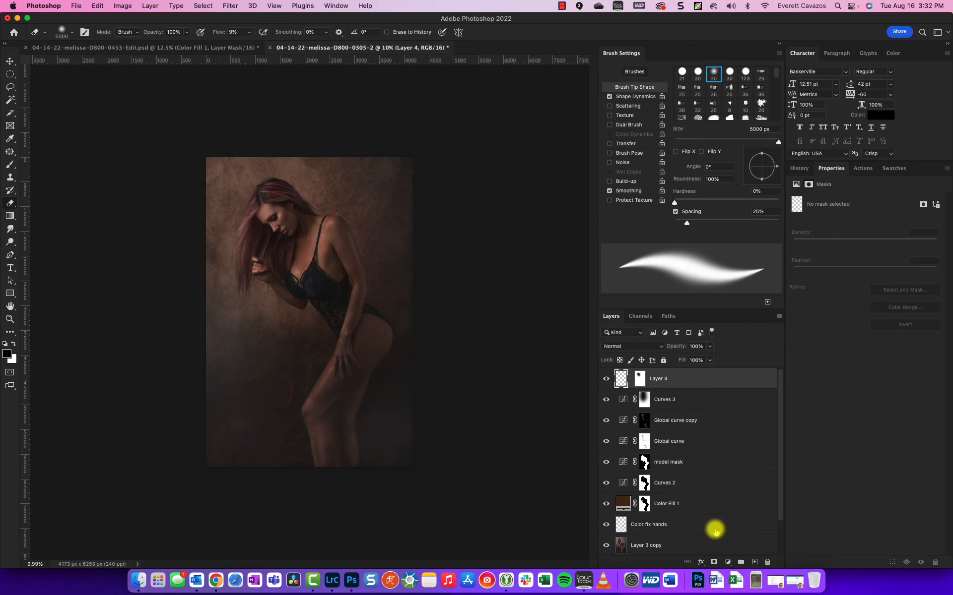
{"action": "left_click", "coordinate": [605, 379]}
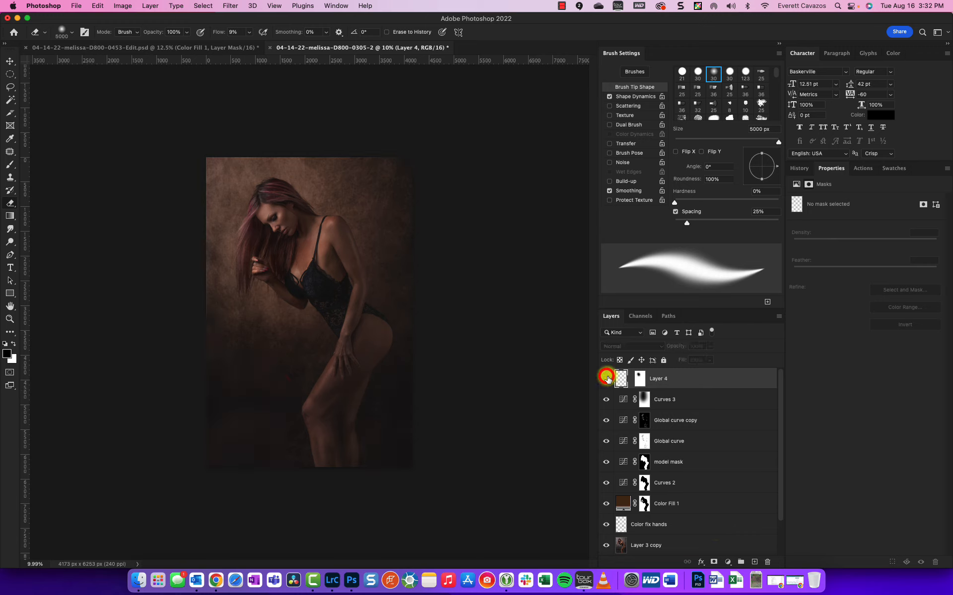
{"action": "left_click", "coordinate": [607, 378]}
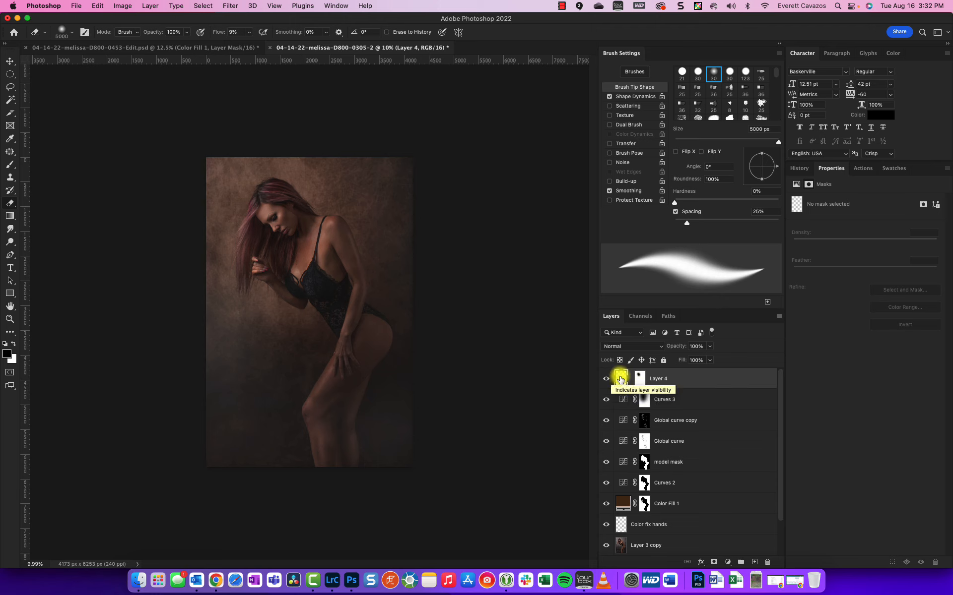
Step: Brush white haze over the upper-left background and hair on Layer 4 with a 2800–2900 px brush at 1% flow
{"action": "left_click", "coordinate": [621, 379]}
{"action": "left_click", "coordinate": [10, 165]}
{"action": "left_click", "coordinate": [29, 164]}
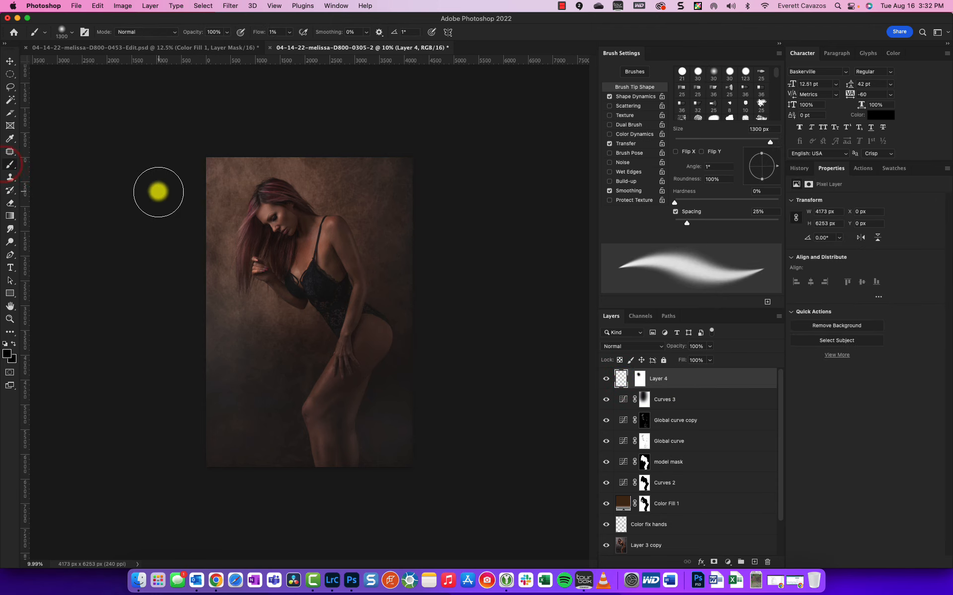
{"action": "key", "text": "x"}
{"action": "key", "text": "bracketright"}
{"action": "key", "text": "bracketright"}
{"action": "key", "text": "bracketright"}
{"action": "key", "text": "bracketright"}
{"action": "key", "text": "bracketright"}
{"action": "key", "text": "bracketright"}
{"action": "key", "text": "bracketright"}
{"action": "key", "text": "bracketright"}
{"action": "key", "text": "bracketright"}
{"action": "key", "text": "bracketright"}
{"action": "key", "text": "bracketright"}
{"action": "key", "text": "bracketright"}
{"action": "key", "text": "bracketright"}
{"action": "key", "text": "bracketright"}
{"action": "key", "text": "bracketright"}
{"action": "key", "text": "bracketright"}
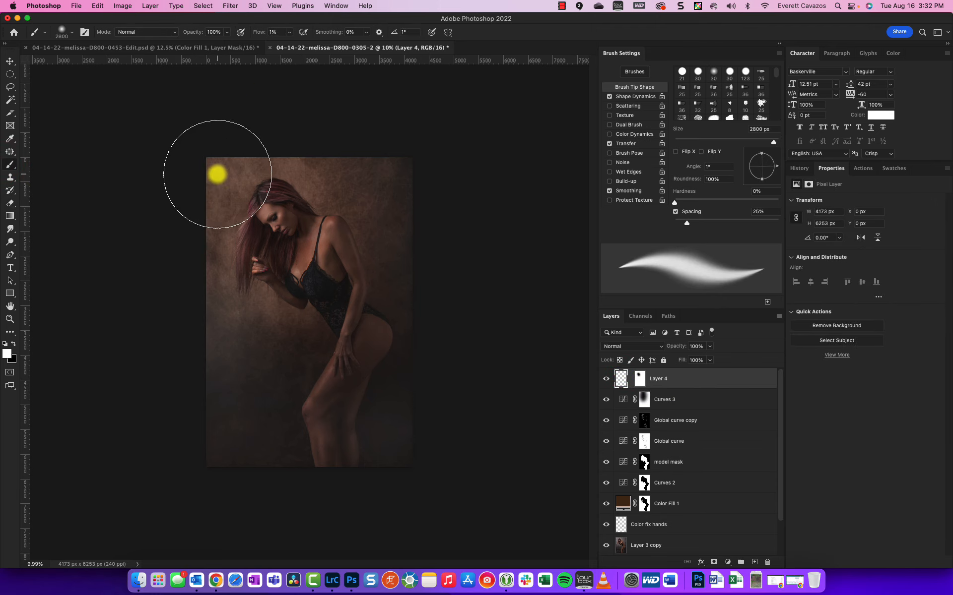
{"action": "mouse_move", "coordinate": [210, 184]}
{"action": "left_mouse_down"}
{"action": "mouse_move", "coordinate": [199, 201]}
{"action": "mouse_move", "coordinate": [214, 186]}
{"action": "mouse_move", "coordinate": [208, 209]}
{"action": "mouse_move", "coordinate": [223, 176]}
{"action": "mouse_move", "coordinate": [209, 206]}
{"action": "mouse_move", "coordinate": [228, 189]}
{"action": "mouse_move", "coordinate": [209, 246]}
{"action": "mouse_move", "coordinate": [230, 167]}
{"action": "left_mouse_up"}
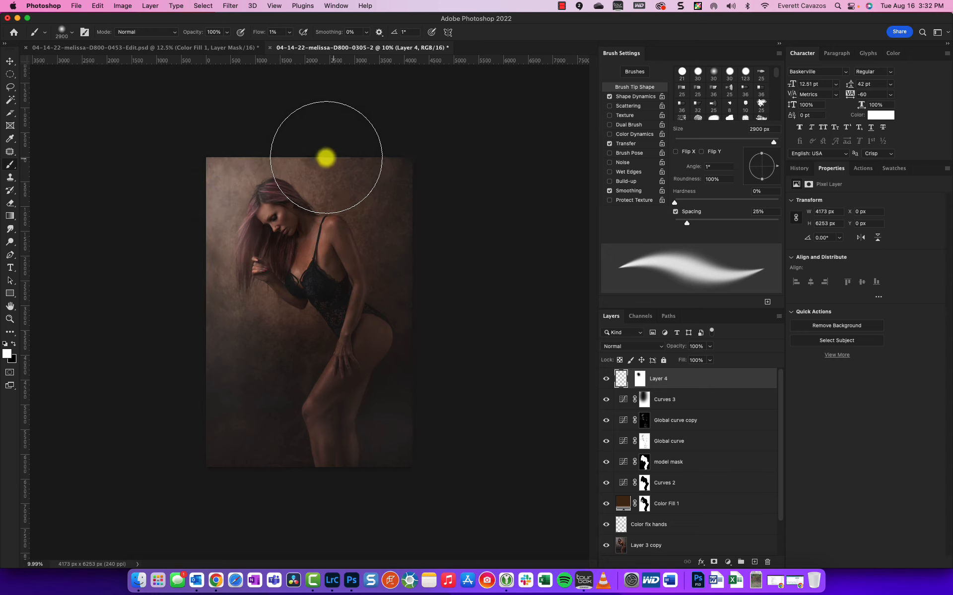
Step: Brush white haze over the upper-right background and past the photo's edge with a 2900 px brush at 1% flow
{"action": "scroll", "coordinate": [196, 339], "scroll_direction": "up", "scroll_amount": 2}
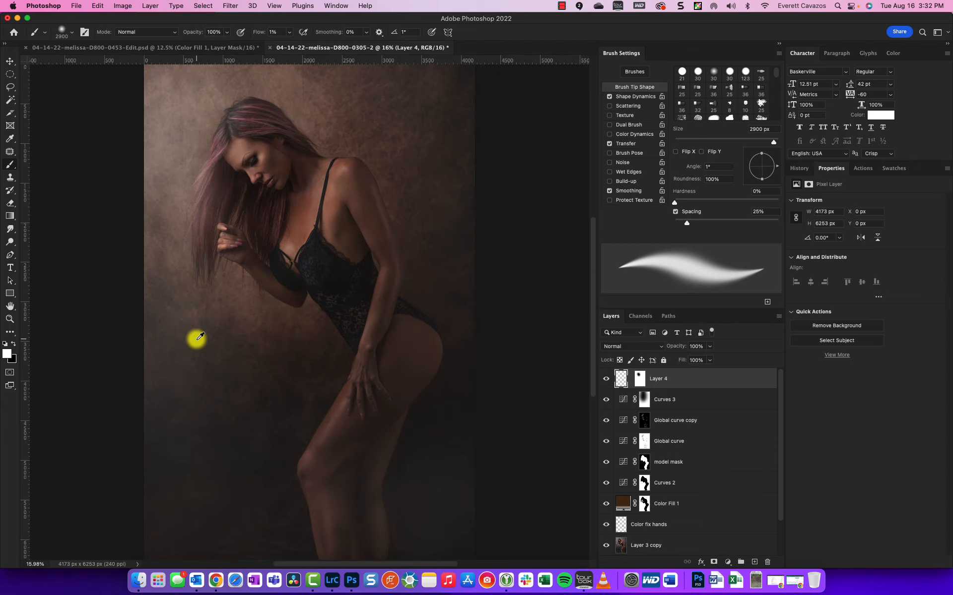
{"action": "scroll", "coordinate": [198, 339], "scroll_direction": "down", "scroll_amount": 2}
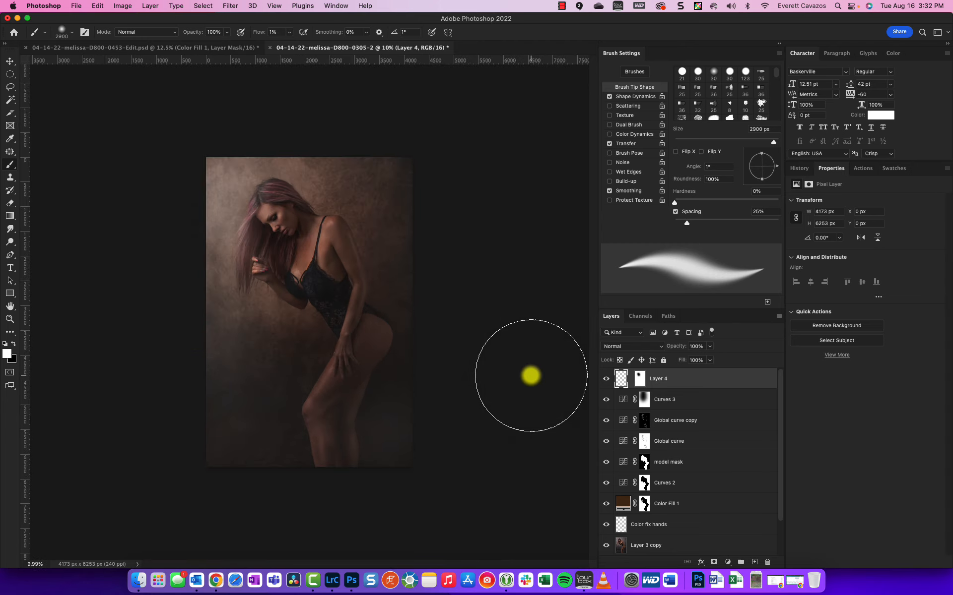
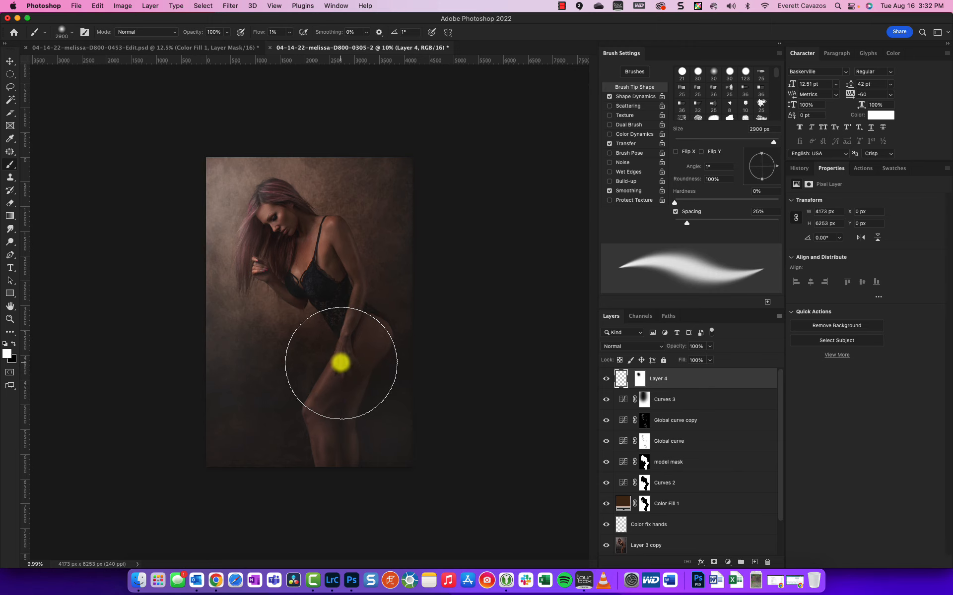
{"action": "mouse_move", "coordinate": [353, 180]}
{"action": "left_mouse_down"}
{"action": "mouse_move", "coordinate": [418, 200]}
{"action": "mouse_move", "coordinate": [320, 151]}
{"action": "mouse_move", "coordinate": [365, 155]}
{"action": "mouse_move", "coordinate": [402, 210]}
{"action": "mouse_move", "coordinate": [326, 129]}
{"action": "mouse_move", "coordinate": [454, 194]}
{"action": "left_mouse_up"}
{"action": "key", "text": "bracketright"}
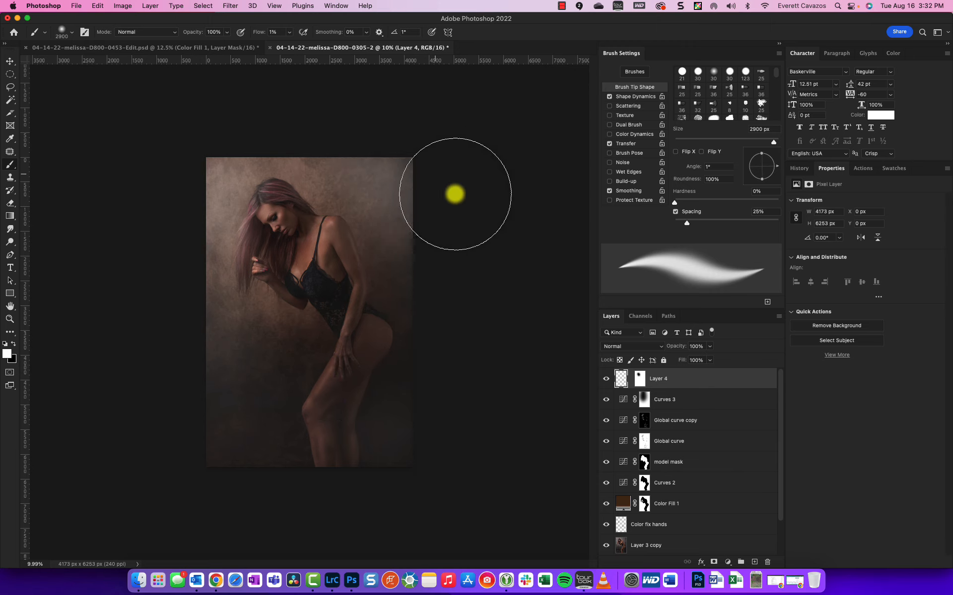
Step: Undo the last haze brush stroke at the photo's upper-right edge and check the whole image
{"action": "key", "text": "super+z"}
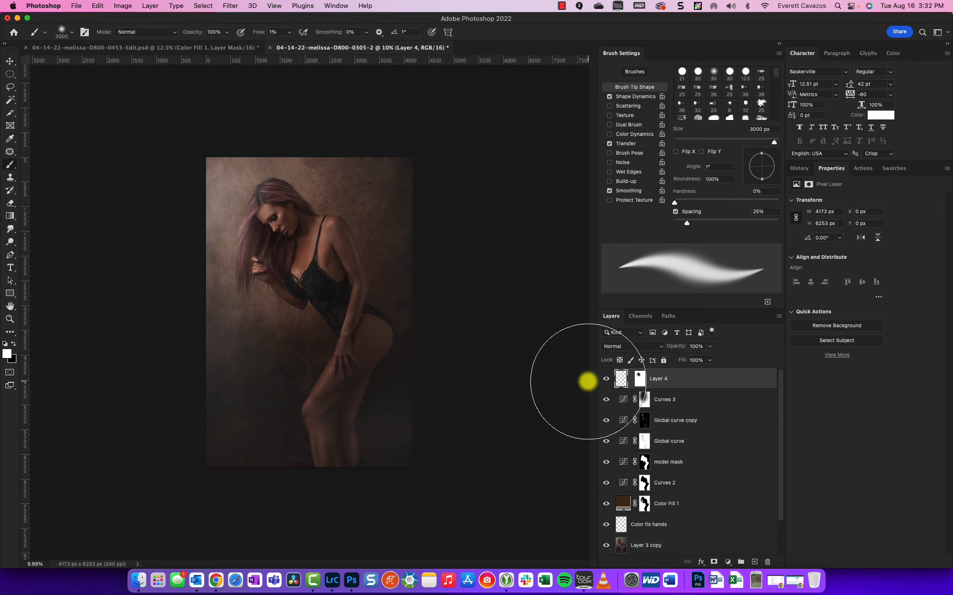
{"action": "scroll", "coordinate": [270, 373], "scroll_direction": "up", "scroll_amount": 3}
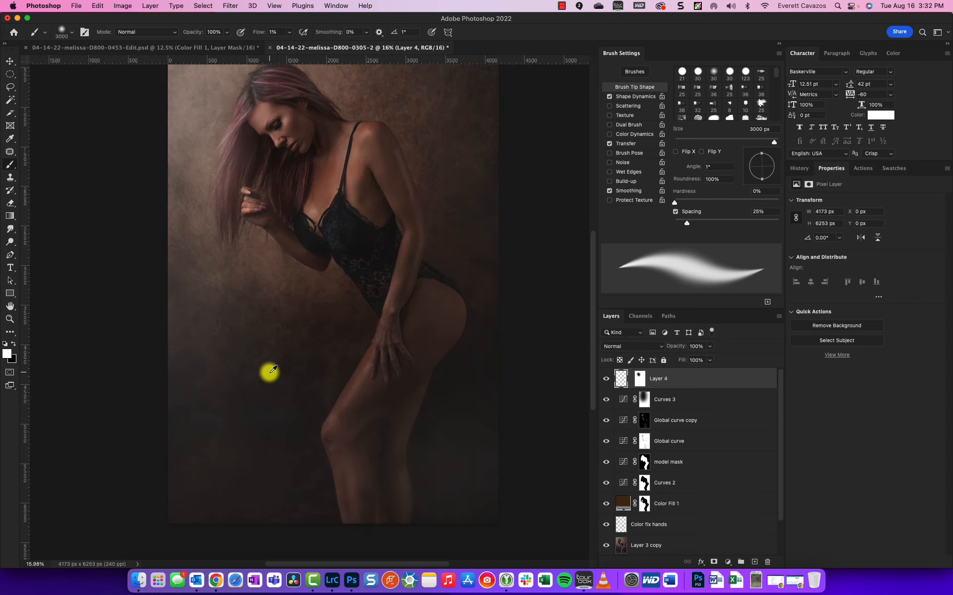
{"action": "scroll", "coordinate": [270, 373], "scroll_direction": "down", "scroll_amount": 3}
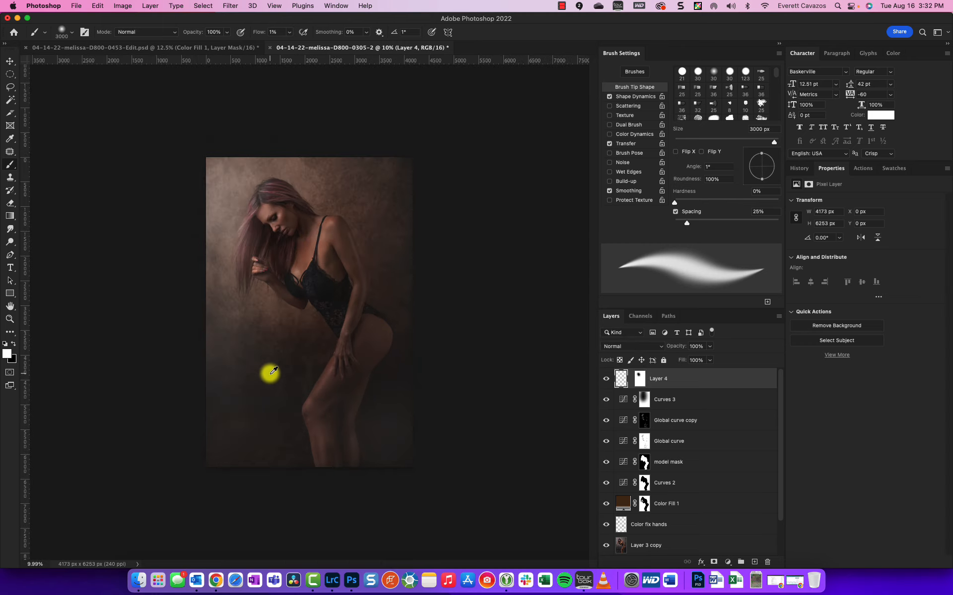
Step: Add a new empty layer directly above the Global curve copy layer, with Normal mode and 100% opacity
{"action": "left_click", "coordinate": [680, 424]}
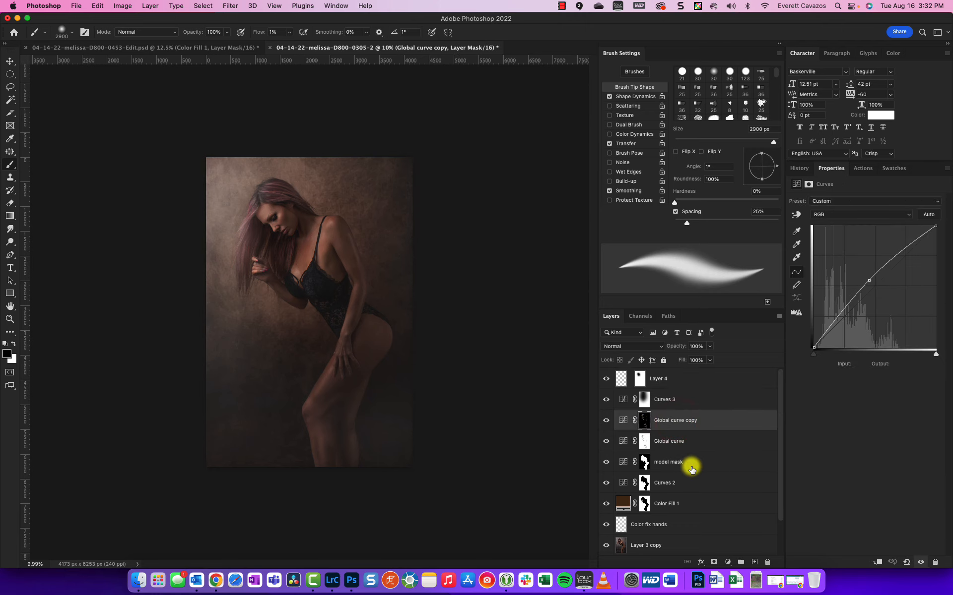
{"action": "scroll", "coordinate": [298, 241], "scroll_direction": "up", "scroll_amount": 3}
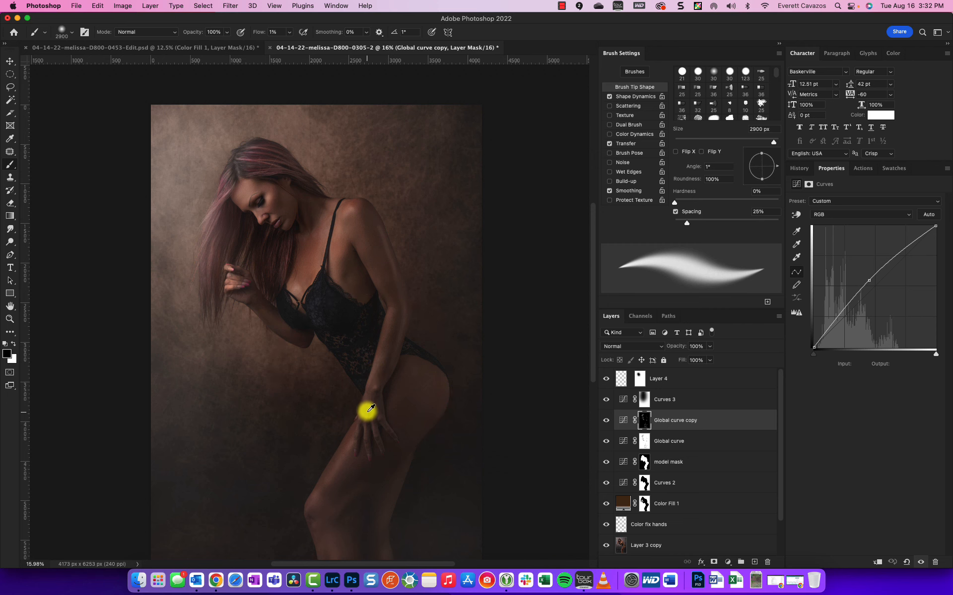
{"action": "scroll", "coordinate": [372, 408], "scroll_direction": "down", "scroll_amount": 3}
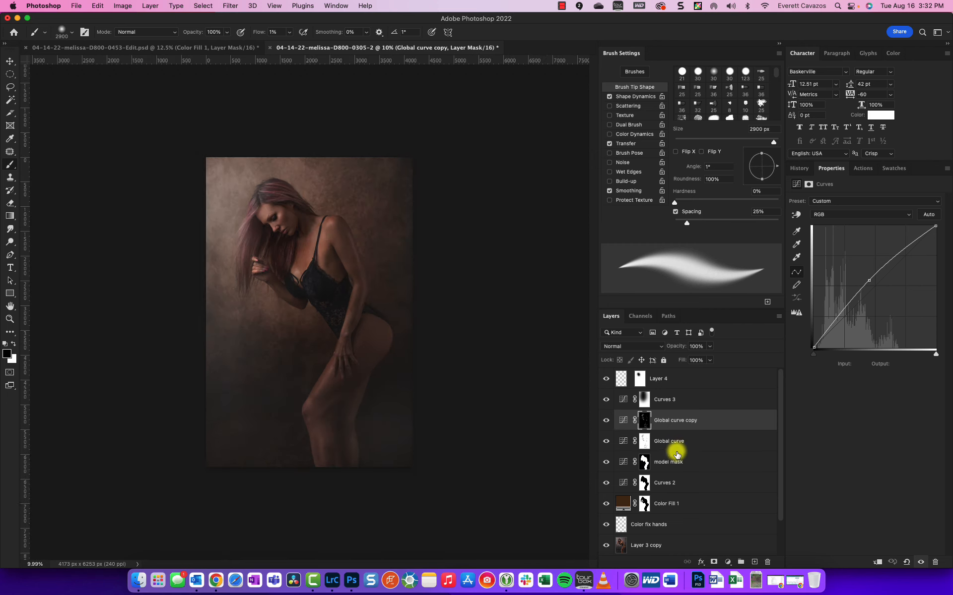
{"action": "key", "text": "super+shift+n"}
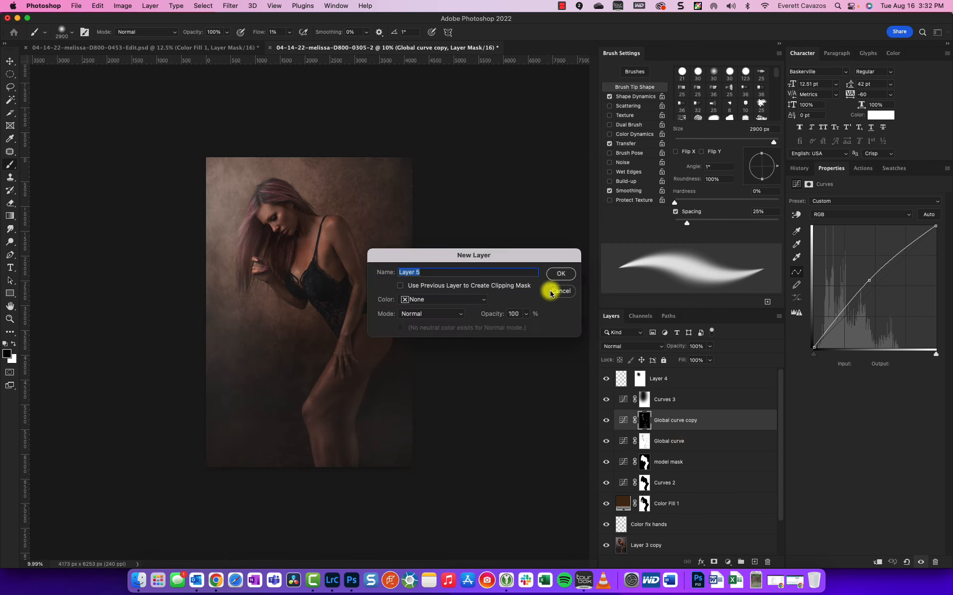
{"action": "left_click", "coordinate": [560, 274]}
Step: Fill the new layer with 50% Gray at 100% opacity in Normal mode
{"action": "left_click", "coordinate": [118, 4]}
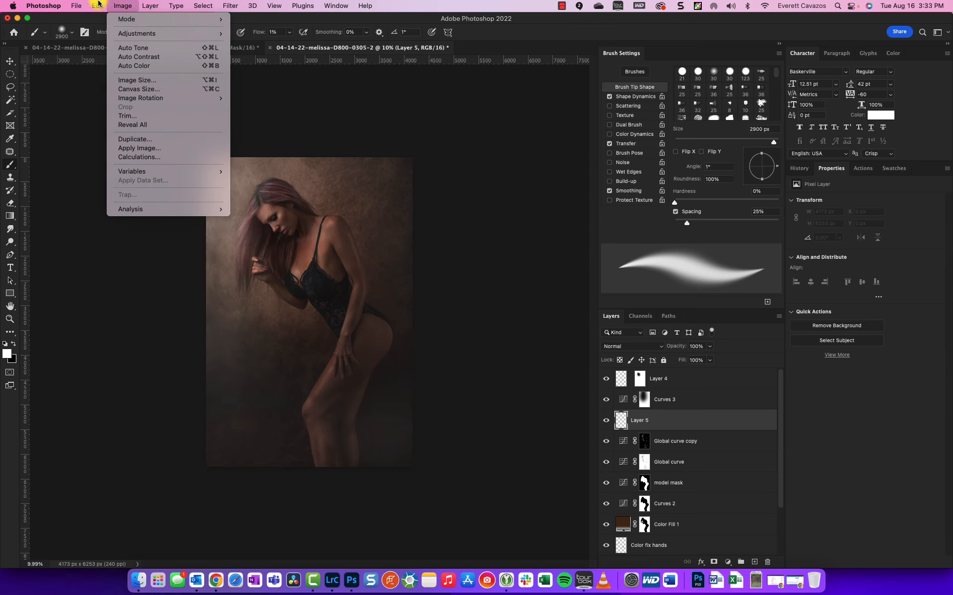
{"action": "mouse_move", "coordinate": [97, 5]}
{"action": "left_click", "coordinate": [138, 158]}
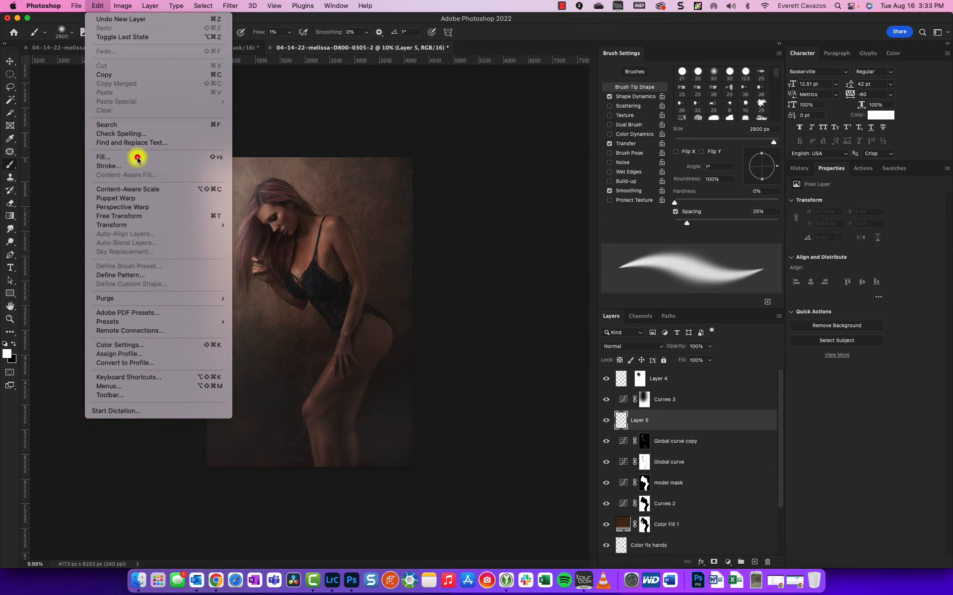
{"action": "left_click", "coordinate": [146, 166]}
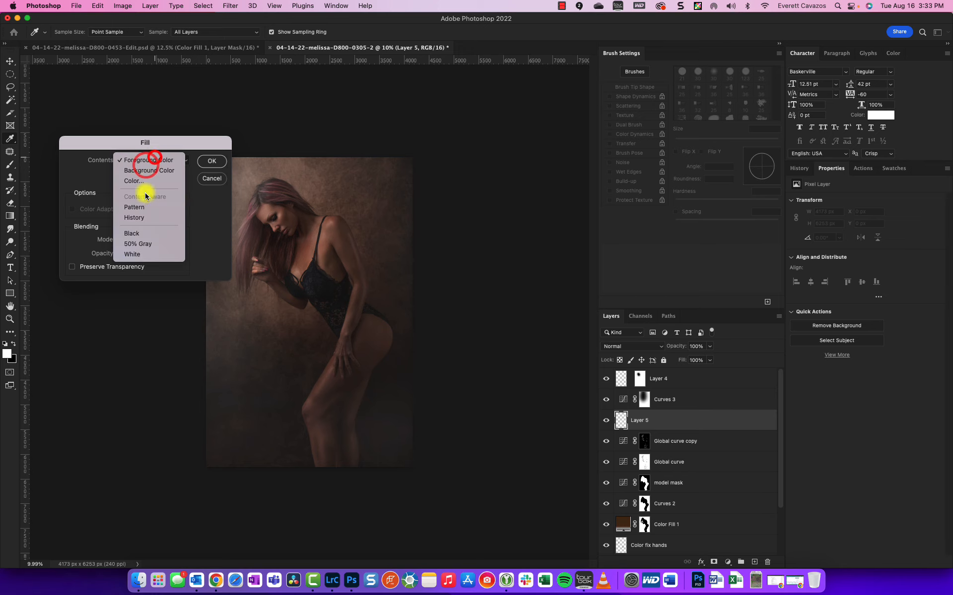
{"action": "left_click", "coordinate": [131, 245]}
{"action": "left_click", "coordinate": [211, 162]}
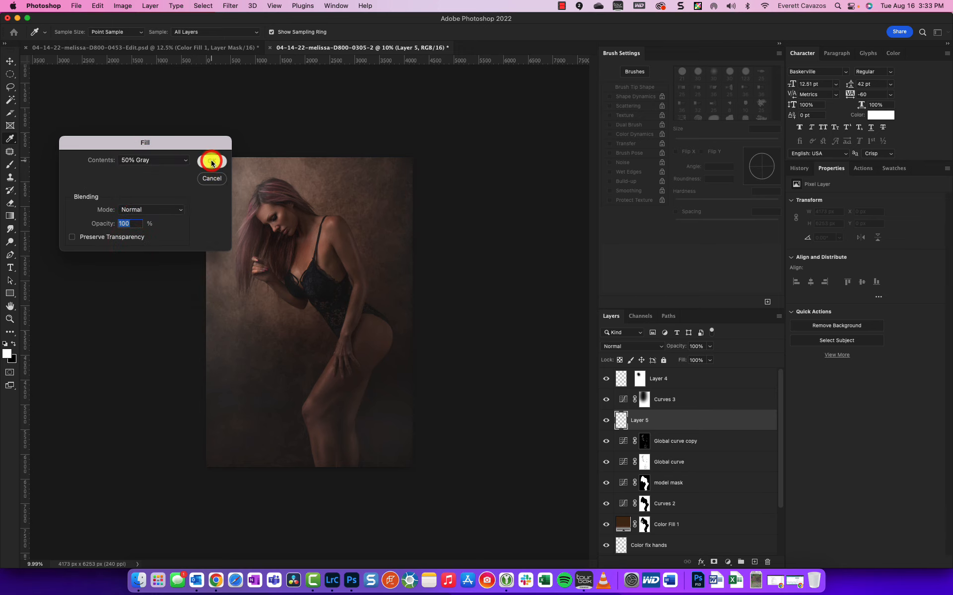
Step: Set the gray layer's blend mode to Soft Light and ready the Brush tool with the default black foreground colour
{"action": "key", "text": "b"}
{"action": "left_click", "coordinate": [640, 346]}
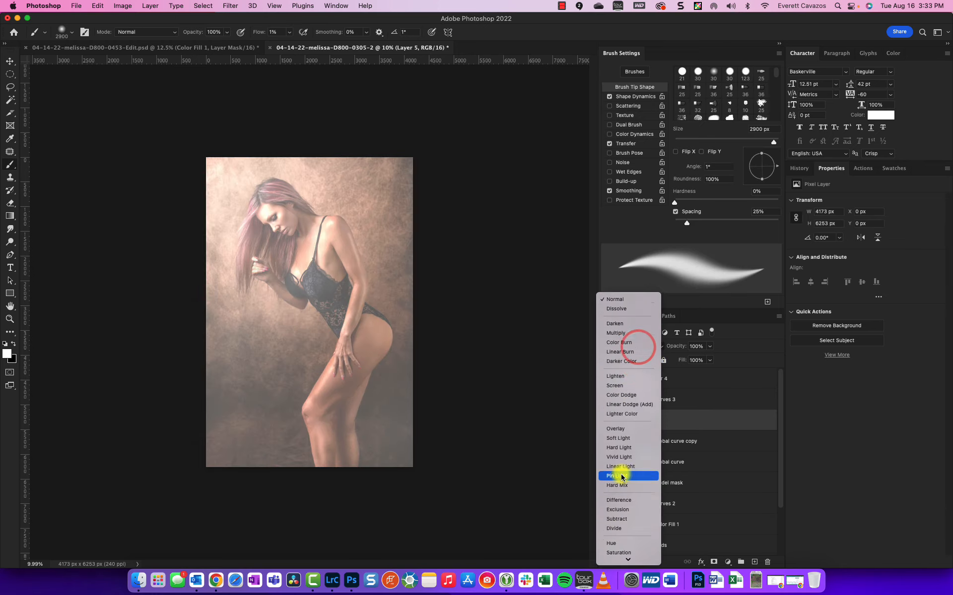
{"action": "left_click", "coordinate": [624, 436]}
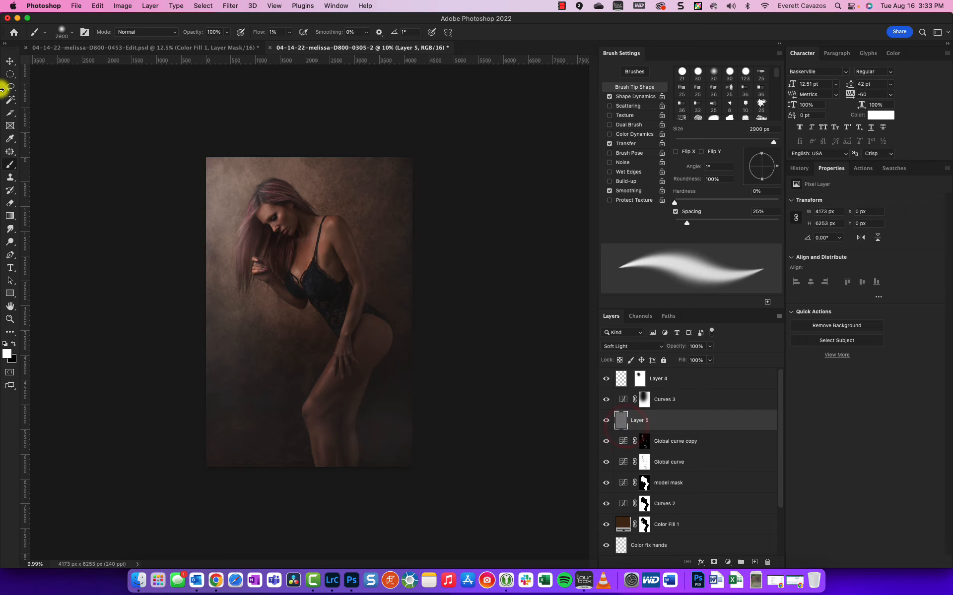
{"action": "left_click", "coordinate": [9, 167]}
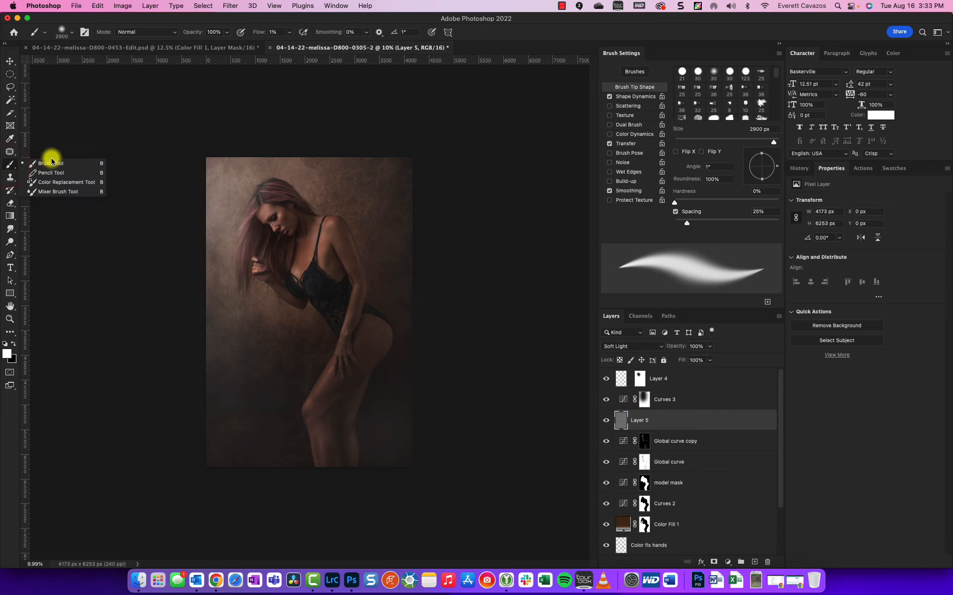
{"action": "left_click", "coordinate": [45, 166]}
{"action": "key", "text": "d"}
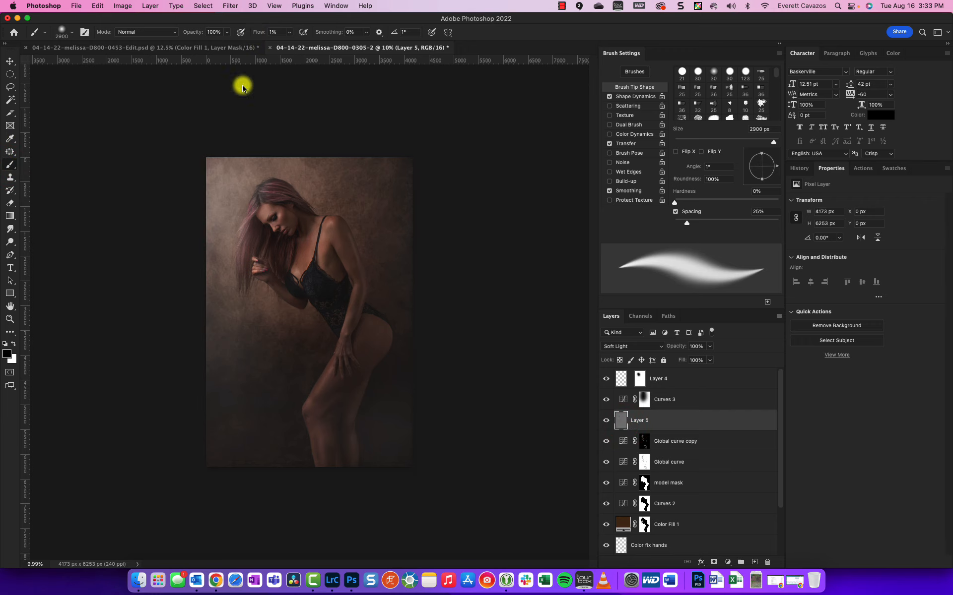
Step: Darken the model's cheek on Layer 5 with a black 125 px brush at 1% flow
{"action": "scroll", "coordinate": [289, 276], "scroll_direction": "up", "scroll_amount": 5}
{"action": "scroll", "coordinate": [283, 197], "scroll_direction": "up", "scroll_amount": 5}
{"action": "scroll", "coordinate": [275, 141], "scroll_direction": "up", "scroll_amount": 4}
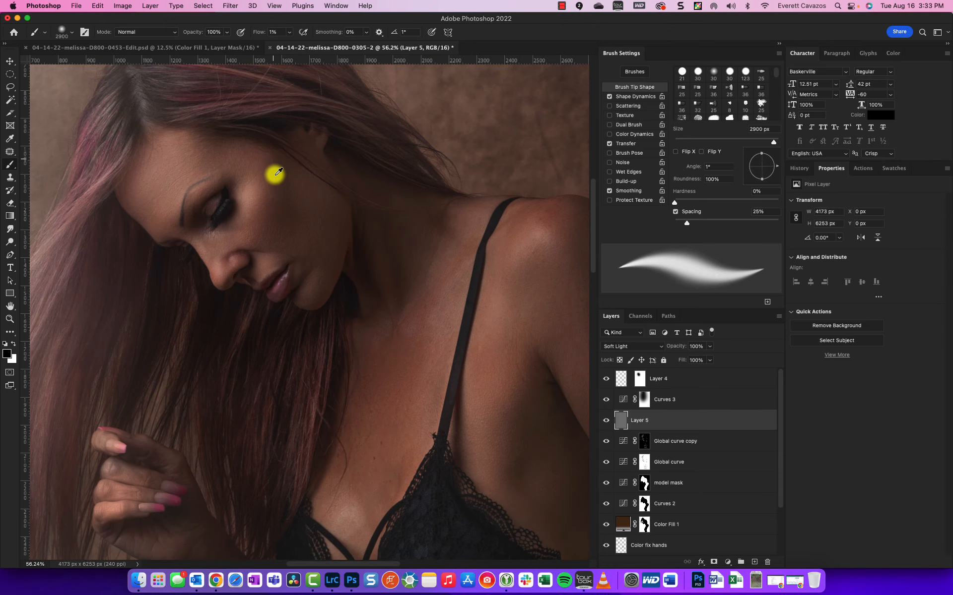
{"action": "key", "text": "bracketleft"}
{"action": "key", "text": "bracketleft"}
{"action": "key", "text": "bracketleft"}
{"action": "key", "text": "bracketleft"}
{"action": "key", "text": "bracketleft"}
{"action": "key", "text": "bracketleft"}
{"action": "key", "text": "bracketleft"}
{"action": "key", "text": "bracketleft"}
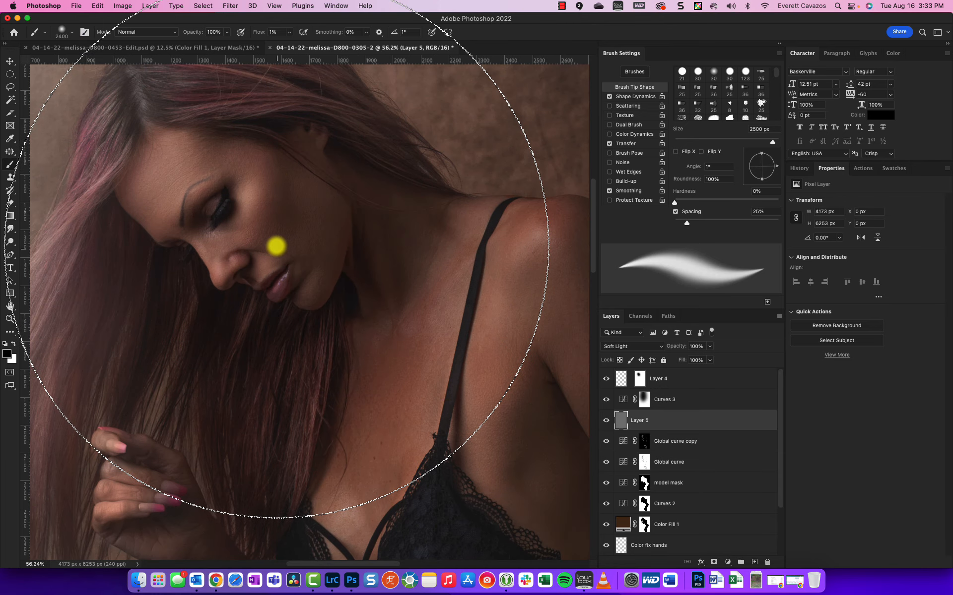
{"action": "key", "text": "bracketleft"}
{"action": "key", "text": "bracketleft"}
{"action": "key", "text": "bracketleft"}
{"action": "key", "text": "bracketleft"}
{"action": "key", "text": "bracketleft"}
{"action": "key", "text": "bracketleft"}
{"action": "key", "text": "bracketleft"}
{"action": "key", "text": "bracketleft"}
{"action": "key", "text": "bracketleft"}
{"action": "key", "text": "bracketleft"}
{"action": "key", "text": "bracketleft"}
{"action": "key", "text": "bracketleft"}
{"action": "key", "text": "bracketleft"}
{"action": "key", "text": "bracketleft"}
{"action": "key", "text": "bracketleft"}
{"action": "key", "text": "bracketleft"}
{"action": "key", "text": "bracketleft"}
{"action": "key", "text": "bracketleft"}
{"action": "key", "text": "bracketleft"}
{"action": "key", "text": "bracketleft"}
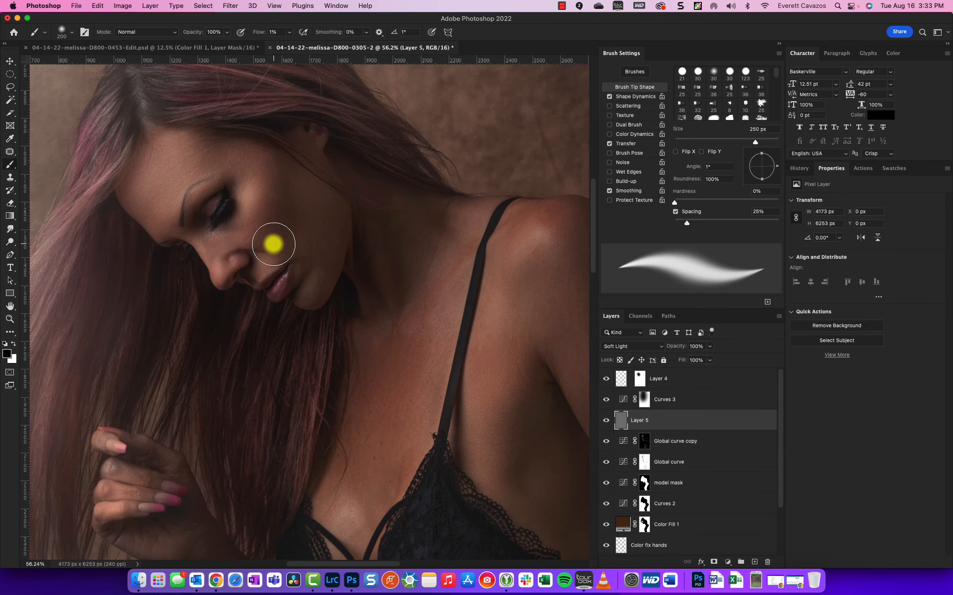
{"action": "key", "text": "bracketleft"}
{"action": "key", "text": "bracketleft"}
{"action": "left_click_drag", "start_coordinate": [280, 159], "coordinate": [286, 249]}
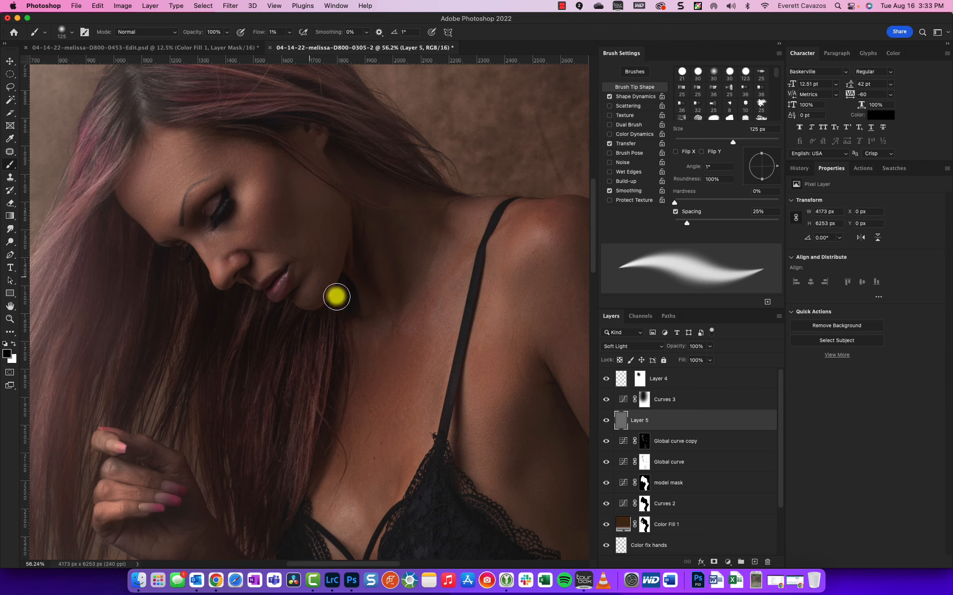
Step: Burn the side of the chest with a black 125 px brush and the elbow area with a 90 px brush
{"action": "scroll", "coordinate": [325, 343], "scroll_direction": "down", "scroll_amount": 2}
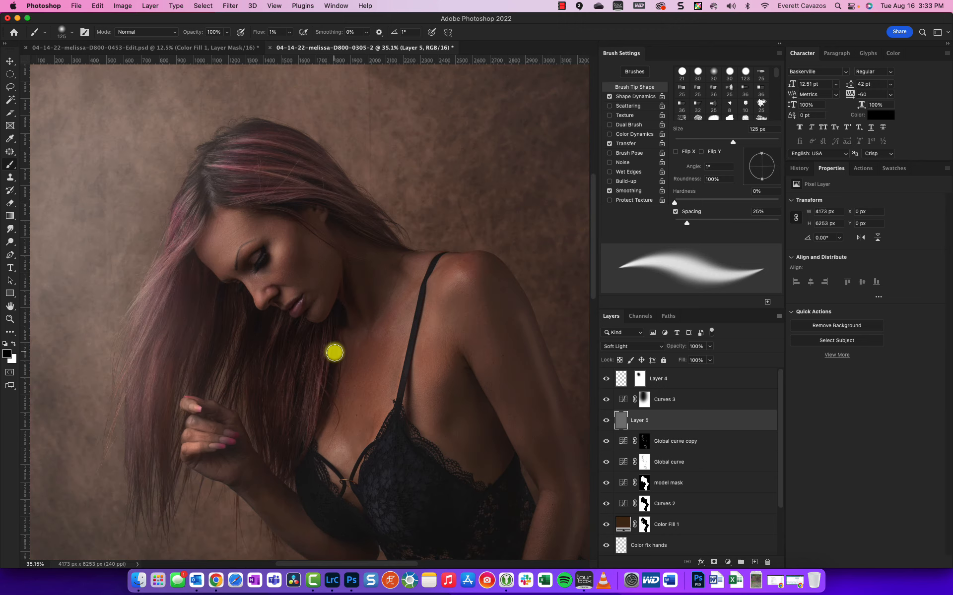
{"action": "left_click_drag", "start_coordinate": [385, 355], "coordinate": [273, 164]}
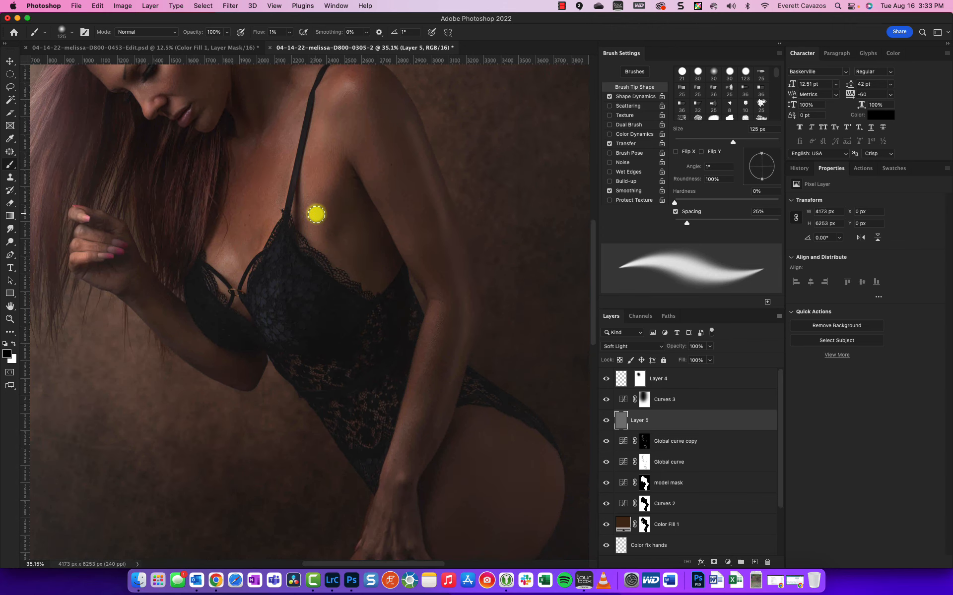
{"action": "mouse_move", "coordinate": [328, 215]}
{"action": "left_mouse_down"}
{"action": "mouse_move", "coordinate": [331, 242]}
{"action": "mouse_move", "coordinate": [348, 263]}
{"action": "left_mouse_up"}
{"action": "left_click_drag", "start_coordinate": [332, 216], "coordinate": [347, 259]}
{"action": "key", "text": "bracketleft"}
{"action": "key", "text": "bracketleft"}
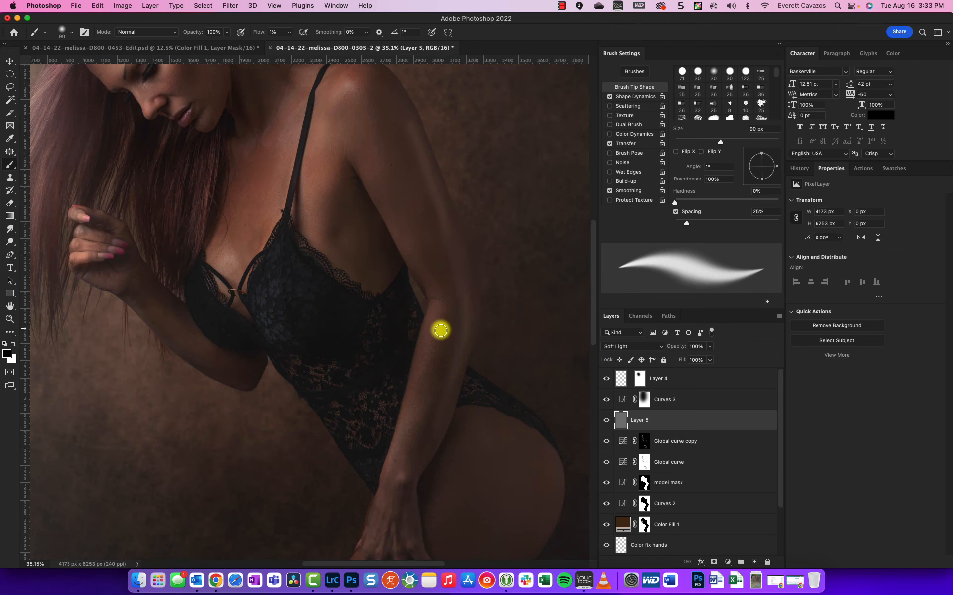
{"action": "mouse_move", "coordinate": [450, 333]}
{"action": "left_mouse_down"}
{"action": "mouse_move", "coordinate": [417, 455]}
{"action": "mouse_move", "coordinate": [453, 308]}
{"action": "mouse_move", "coordinate": [414, 449]}
{"action": "mouse_move", "coordinate": [445, 372]}
{"action": "mouse_move", "coordinate": [452, 296]}
{"action": "mouse_move", "coordinate": [427, 222]}
{"action": "mouse_move", "coordinate": [437, 292]}
{"action": "mouse_move", "coordinate": [455, 295]}
{"action": "mouse_move", "coordinate": [441, 217]}
{"action": "mouse_move", "coordinate": [401, 165]}
{"action": "mouse_move", "coordinate": [376, 80]}
{"action": "mouse_move", "coordinate": [450, 285]}
{"action": "left_mouse_up"}
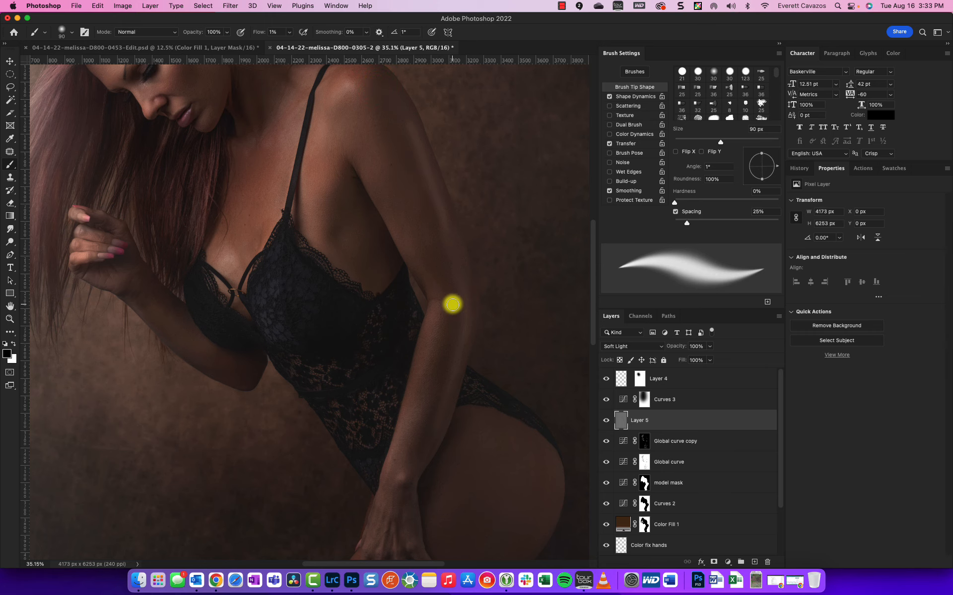
Step: Compare the portrait with Layer 5 hidden and shown
{"action": "scroll", "coordinate": [336, 306], "scroll_direction": "down", "scroll_amount": 3}
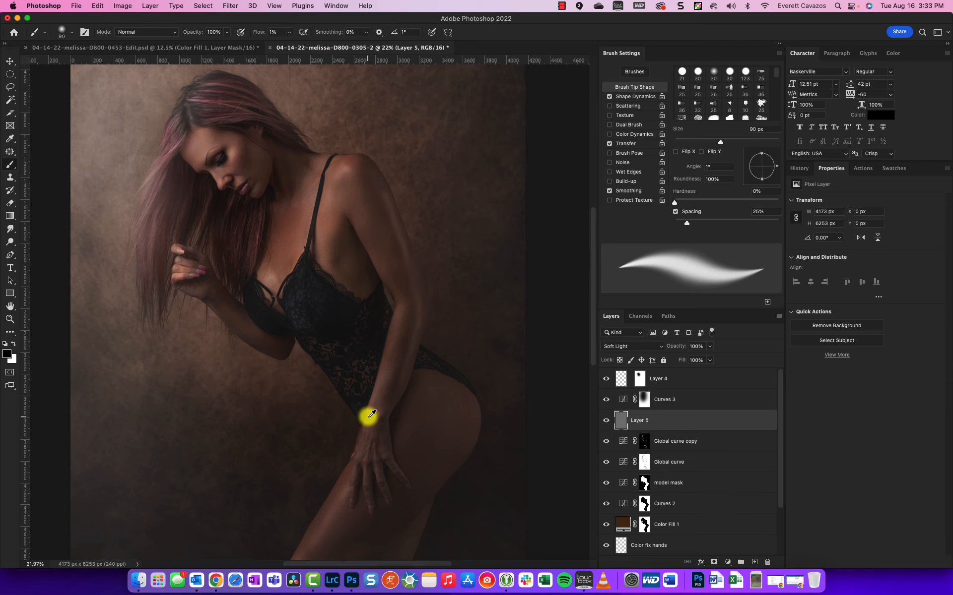
{"action": "mouse_move", "coordinate": [367, 345]}
{"action": "left_mouse_down"}
{"action": "mouse_move", "coordinate": [362, 278]}
{"action": "mouse_move", "coordinate": [361, 353]}
{"action": "left_mouse_up"}
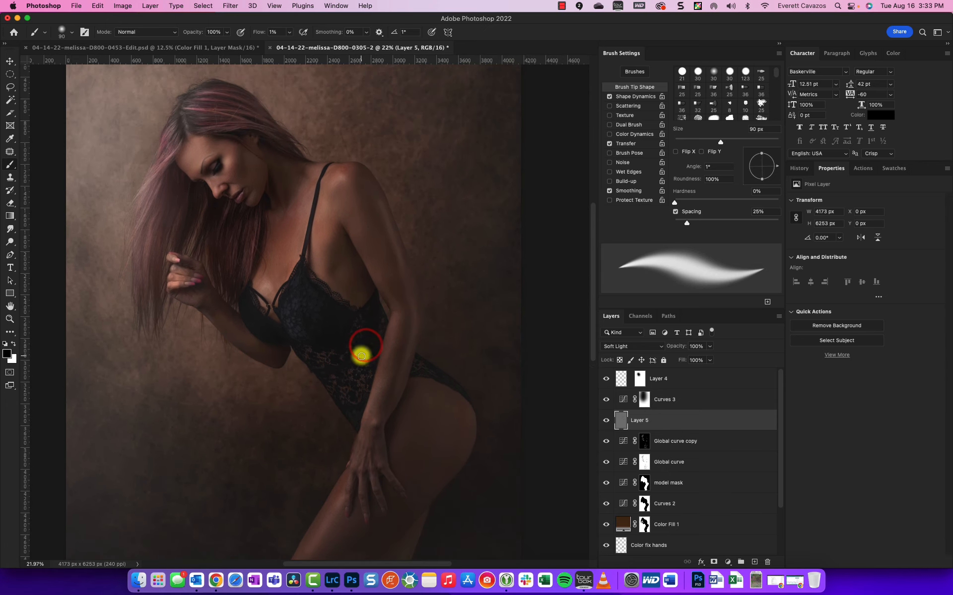
{"action": "left_click", "coordinate": [605, 423]}
{"action": "left_click", "coordinate": [606, 422]}
{"action": "left_click", "coordinate": [606, 423]}
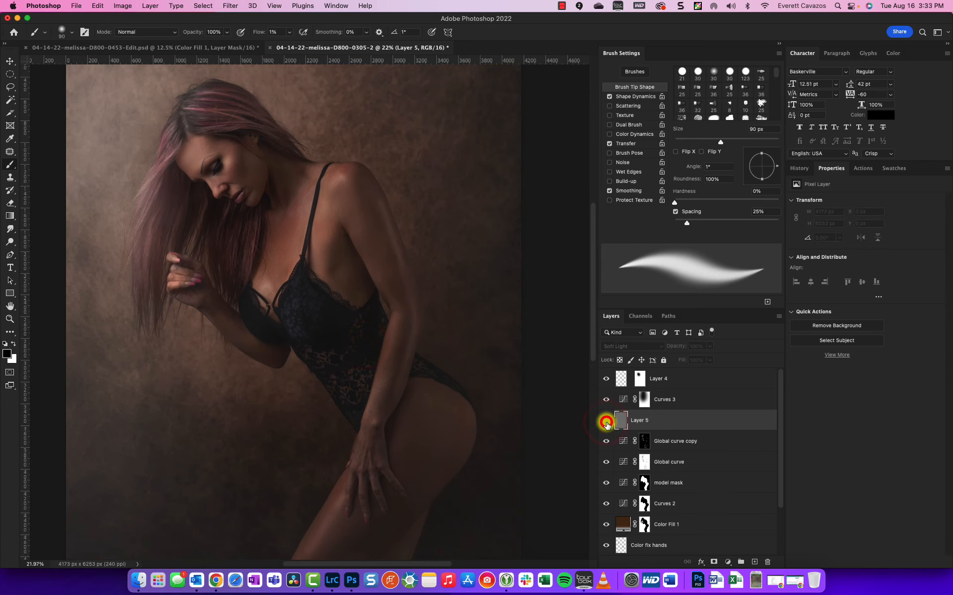
{"action": "left_click", "coordinate": [606, 423]}
Step: Darken the hand and fingers resting on the thigh with black strokes, starting at a 40 px brush and enlarging it slightly
{"action": "mouse_move", "coordinate": [395, 375]}
{"action": "left_mouse_down"}
{"action": "mouse_move", "coordinate": [427, 183]}
{"action": "mouse_move", "coordinate": [425, 191]}
{"action": "left_mouse_up"}
{"action": "left_click_drag", "start_coordinate": [436, 145], "coordinate": [425, 193]}
{"action": "key", "text": "bracketleft"}
{"action": "key", "text": "bracketleft"}
{"action": "key", "text": "bracketleft"}
{"action": "key", "text": "bracketleft"}
{"action": "key", "text": "bracketleft"}
{"action": "key", "text": "bracketleft"}
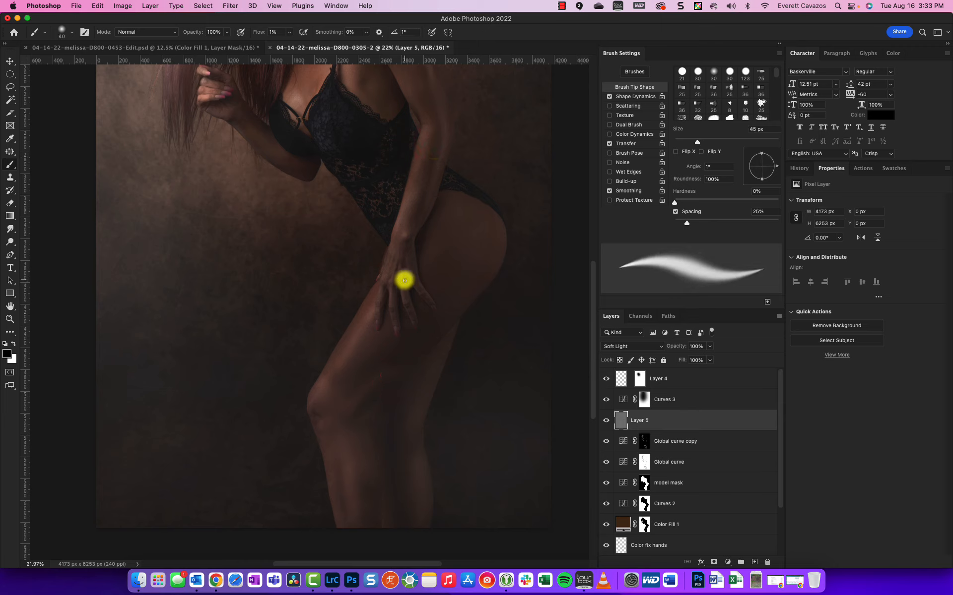
{"action": "left_click_drag", "start_coordinate": [397, 272], "coordinate": [390, 344]}
{"action": "key", "text": "bracketright"}
{"action": "key", "text": "bracketright"}
{"action": "key", "text": "bracketright"}
{"action": "mouse_move", "coordinate": [396, 300]}
{"action": "left_mouse_down"}
{"action": "mouse_move", "coordinate": [398, 324]}
{"action": "mouse_move", "coordinate": [381, 315]}
{"action": "left_mouse_up"}
{"action": "mouse_move", "coordinate": [388, 297]}
{"action": "left_mouse_down"}
{"action": "mouse_move", "coordinate": [380, 328]}
{"action": "mouse_move", "coordinate": [408, 292]}
{"action": "mouse_move", "coordinate": [397, 351]}
{"action": "left_mouse_up"}
Step: Burn the shadows on the front thigh above the knee with black 200 px and 80 px brushes at 1% flow
{"action": "key", "text": "bracketright"}
{"action": "key", "text": "bracketright"}
{"action": "key", "text": "bracketright"}
{"action": "key", "text": "bracketright"}
{"action": "key", "text": "bracketright"}
{"action": "key", "text": "bracketright"}
{"action": "key", "text": "bracketright"}
{"action": "key", "text": "bracketright"}
{"action": "left_click", "coordinate": [388, 356]}
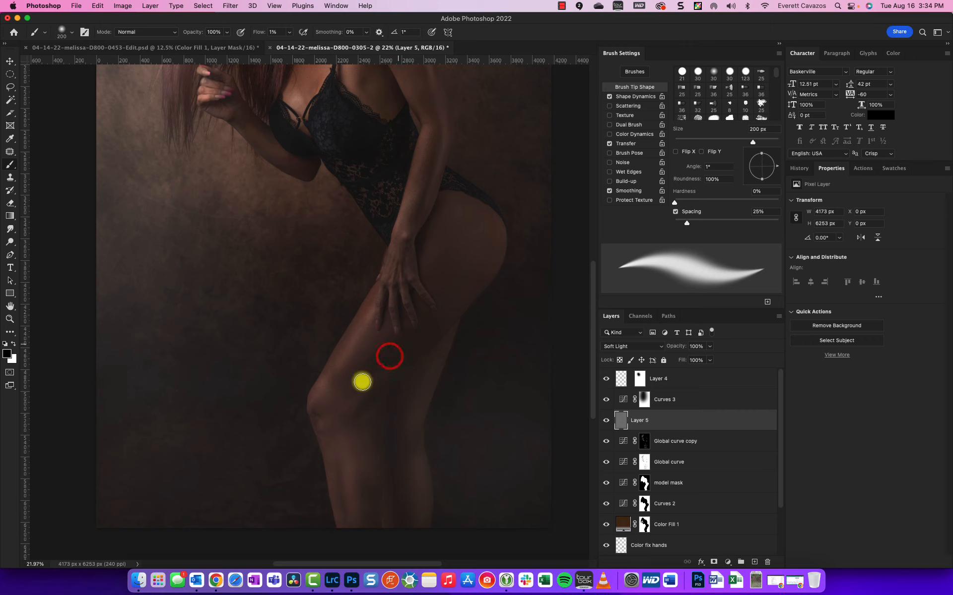
{"action": "key", "text": "bracketleft"}
{"action": "key", "text": "bracketleft"}
{"action": "key", "text": "bracketleft"}
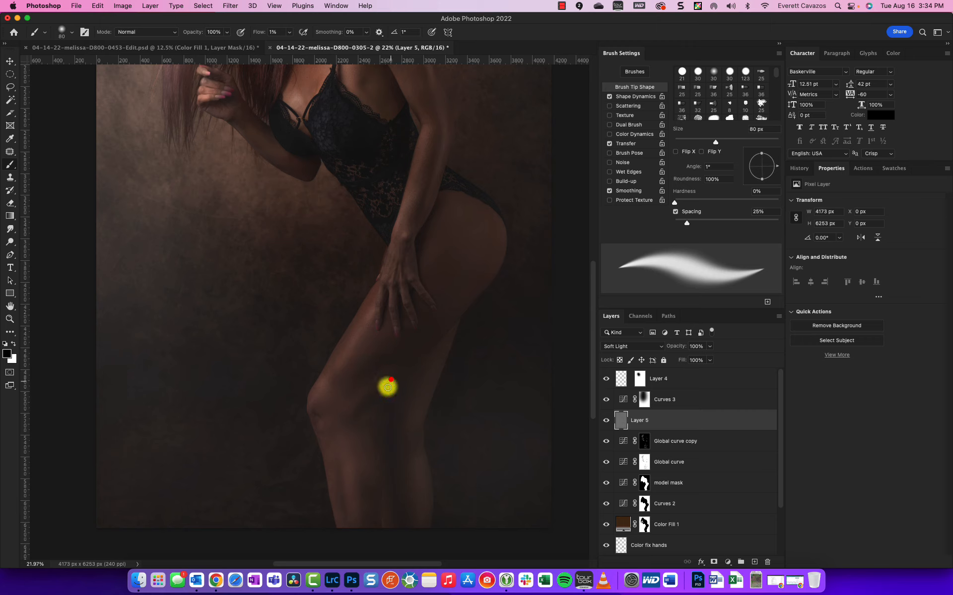
{"action": "left_click", "coordinate": [388, 388]}
Step: Darken the lower legs and shin edge with black brushes of 250 px, 100 px and 175 px
{"action": "key", "text": "bracketright"}
{"action": "key", "text": "bracketright"}
{"action": "key", "text": "bracketright"}
{"action": "key", "text": "bracketright"}
{"action": "key", "text": "bracketright"}
{"action": "key", "text": "bracketright"}
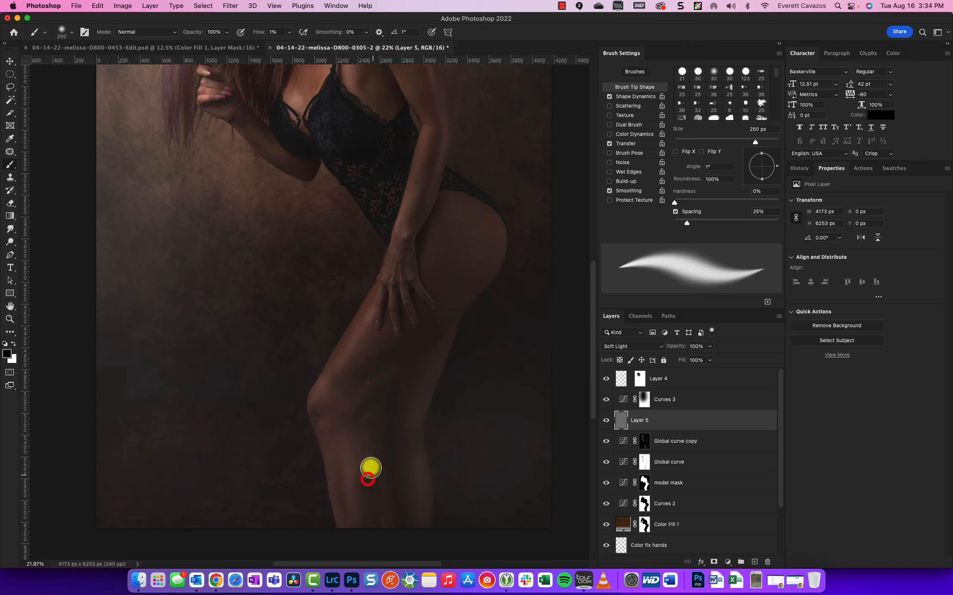
{"action": "key", "text": "bracketleft"}
{"action": "key", "text": "bracketleft"}
{"action": "key", "text": "bracketleft"}
{"action": "key", "text": "bracketleft"}
{"action": "key", "text": "bracketleft"}
{"action": "left_click", "coordinate": [335, 460]}
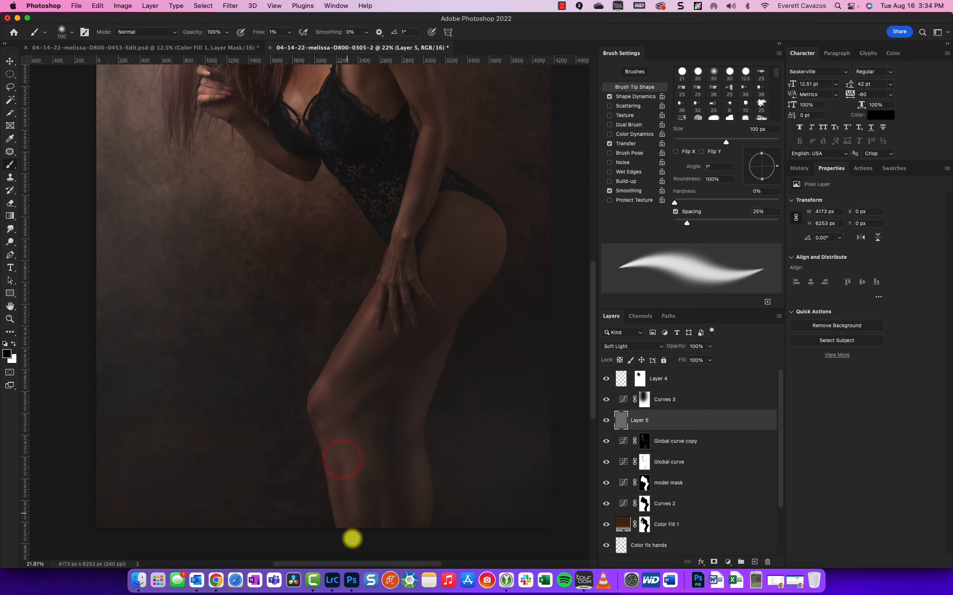
{"action": "key", "text": "bracketright"}
{"action": "key", "text": "bracketright"}
{"action": "key", "text": "bracketright"}
{"action": "left_click", "coordinate": [396, 430]}
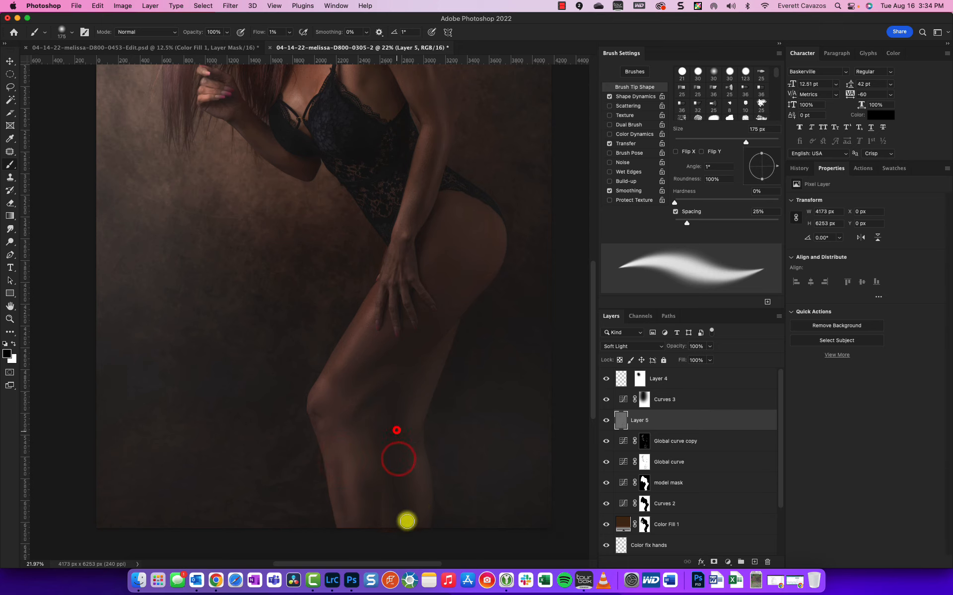
Step: Compare the image with Layer 5 hidden and shown, and duplicate Layer 5
{"action": "scroll", "coordinate": [385, 381], "scroll_direction": "down", "scroll_amount": 3}
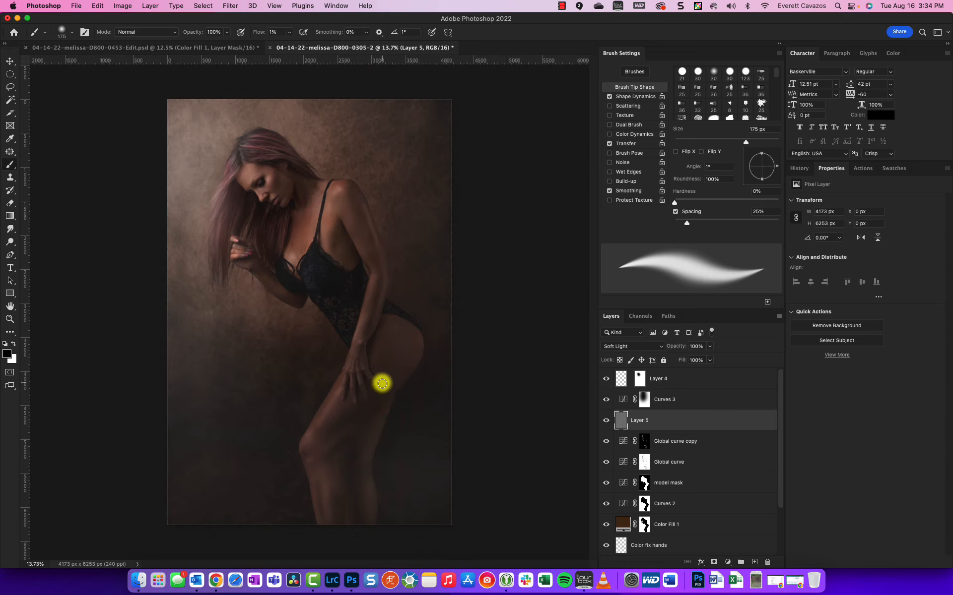
{"action": "left_click", "coordinate": [628, 421]}
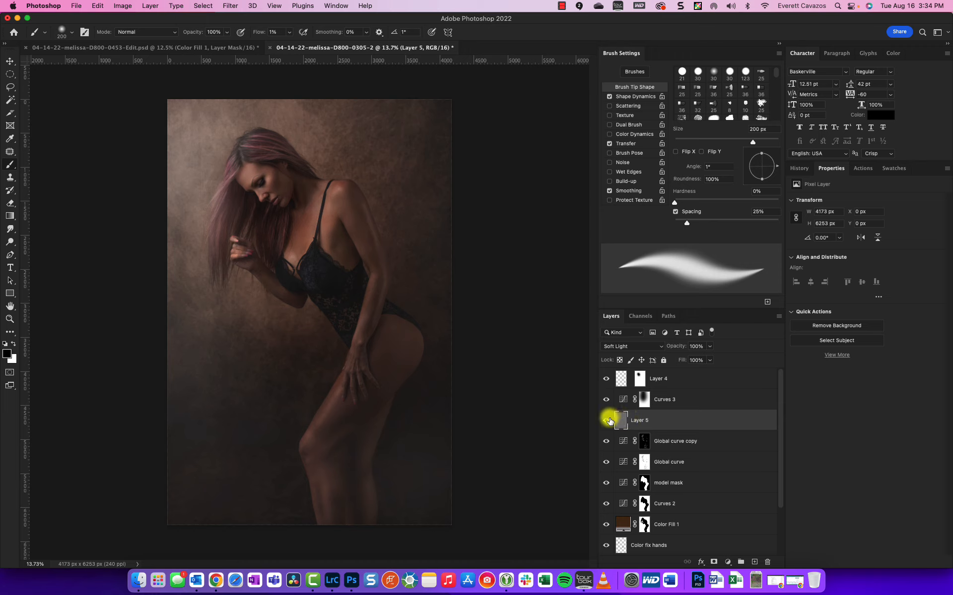
{"action": "left_click", "coordinate": [609, 419]}
{"action": "left_click", "coordinate": [609, 419]}
{"action": "key", "text": "super+j"}
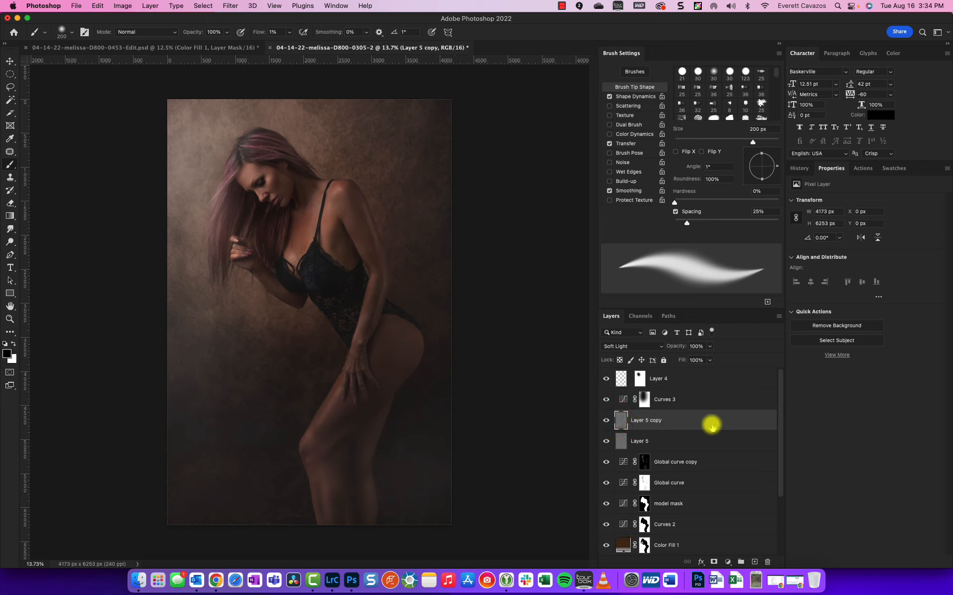
Step: Try another duplicate of Layer 5 copy and undo it, and compare the image with Layer 5 copy hidden and shown
{"action": "key", "text": "super+j"}
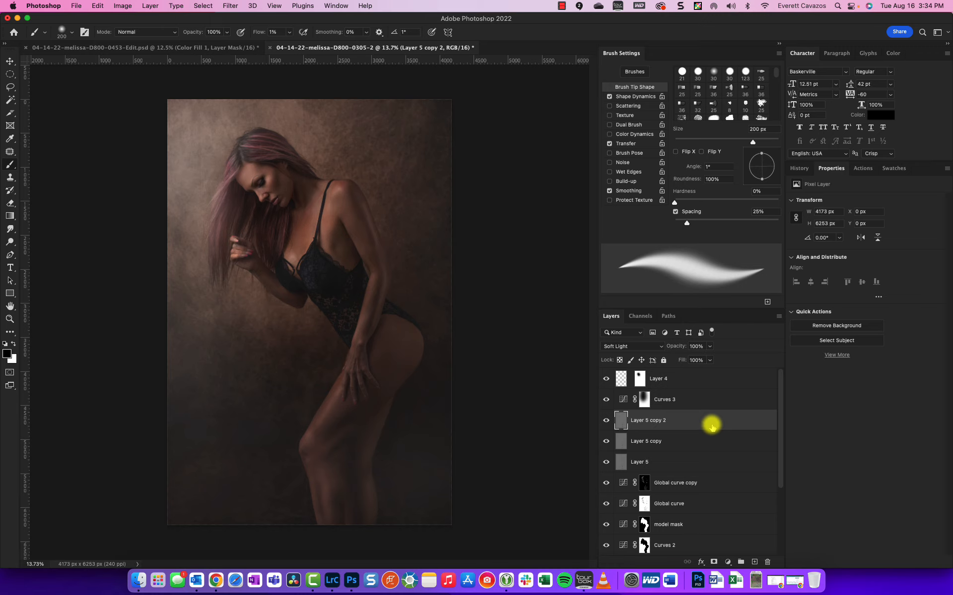
{"action": "key", "text": "super+z"}
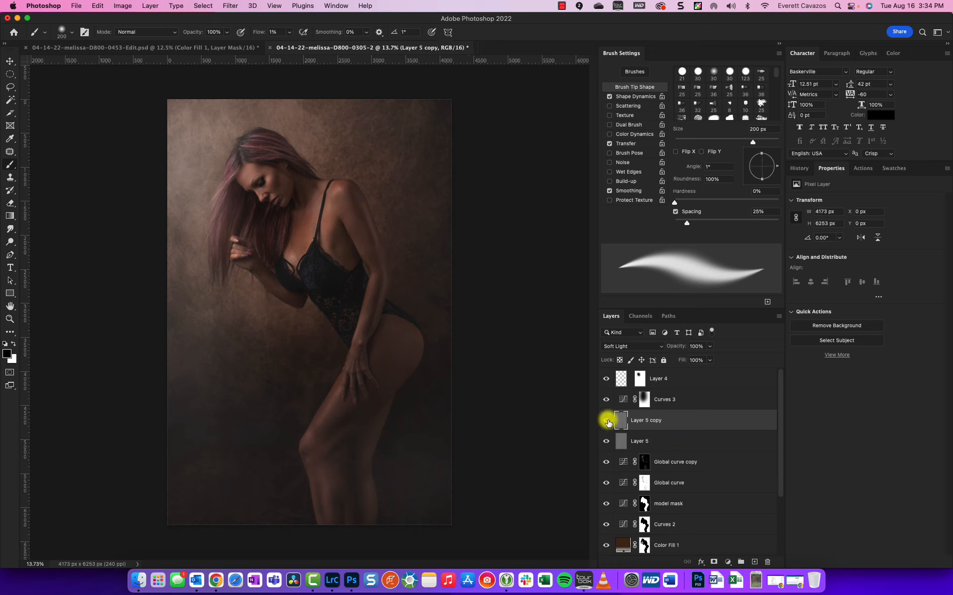
{"action": "left_click", "coordinate": [607, 422]}
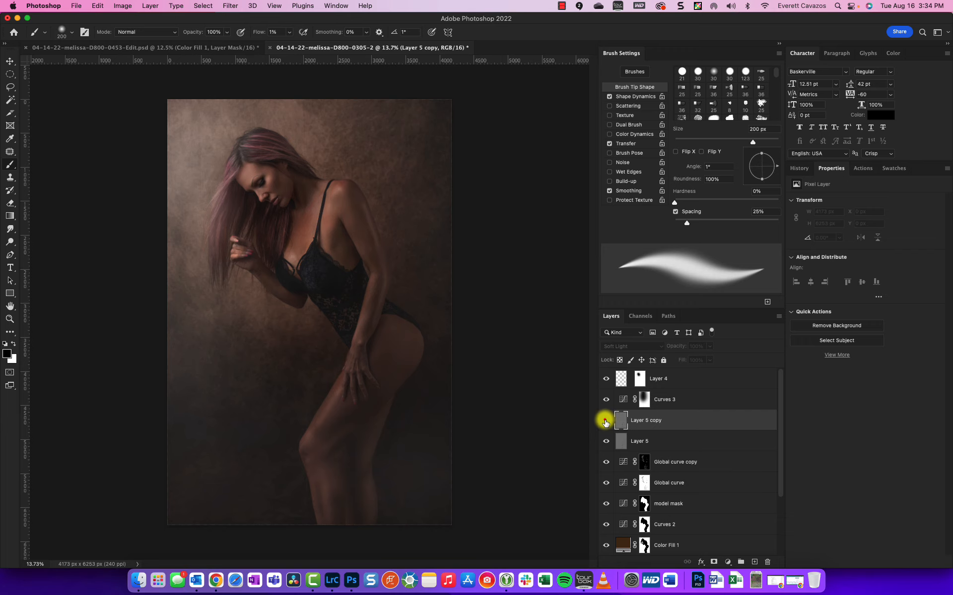
{"action": "left_click", "coordinate": [605, 422]}
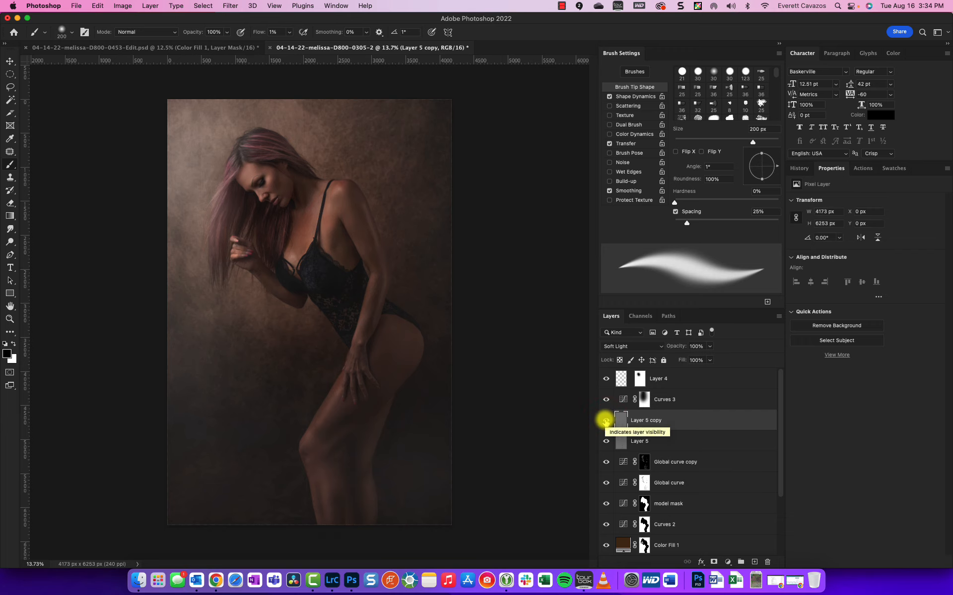
{"action": "key", "text": "super+minus"}
{"action": "key", "text": "super+minus"}
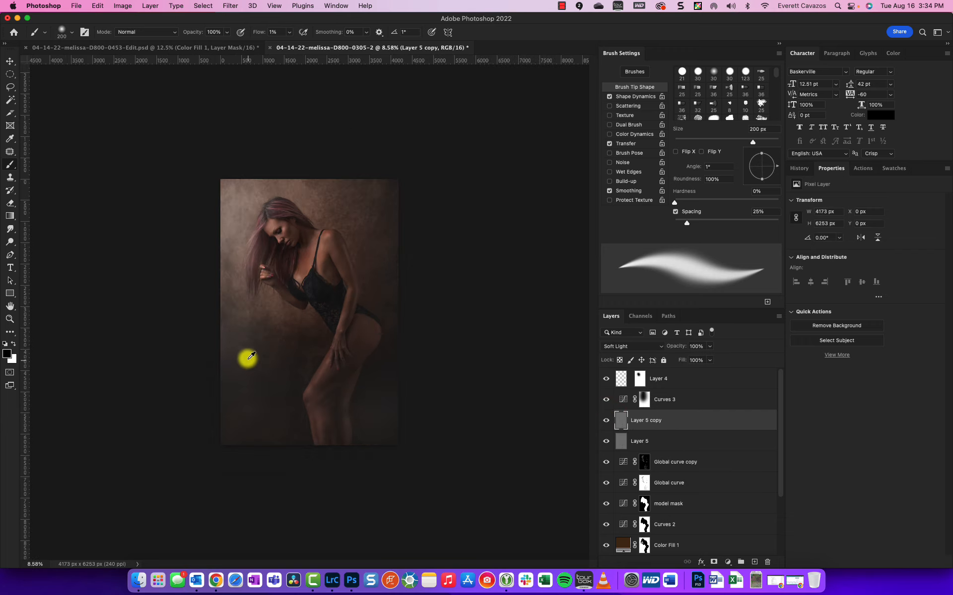
{"action": "key", "text": "super+0"}
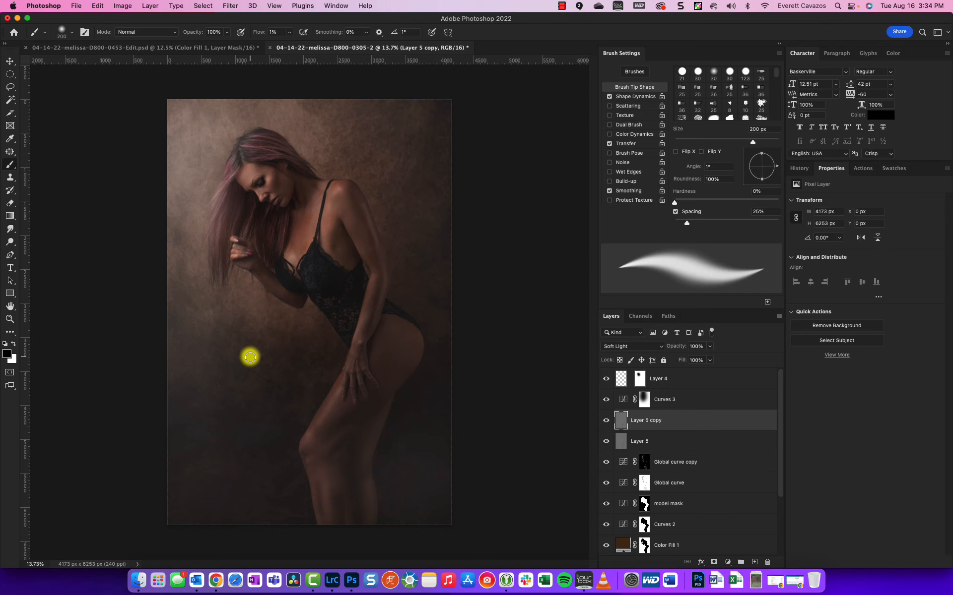
Step: Make the Global curve layer's mask active for painting and set the brush flow to 19%
{"action": "scroll", "coordinate": [253, 359], "scroll_direction": "up", "scroll_amount": 5, "text": "alt"}
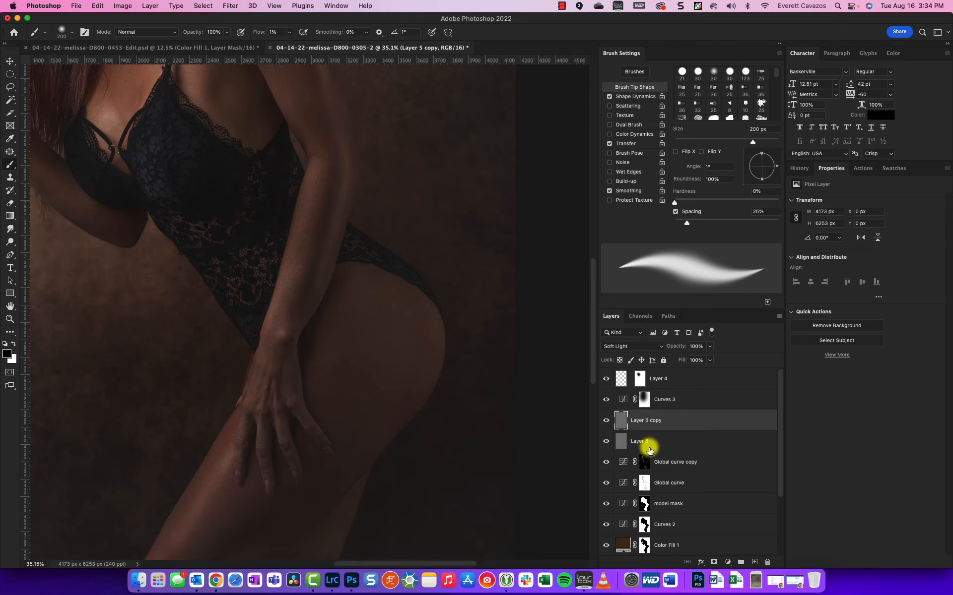
{"action": "scroll", "coordinate": [643, 454], "scroll_direction": "down", "scroll_amount": 1}
{"action": "left_click", "coordinate": [630, 471]}
{"action": "left_click", "coordinate": [644, 471], "text": "alt"}
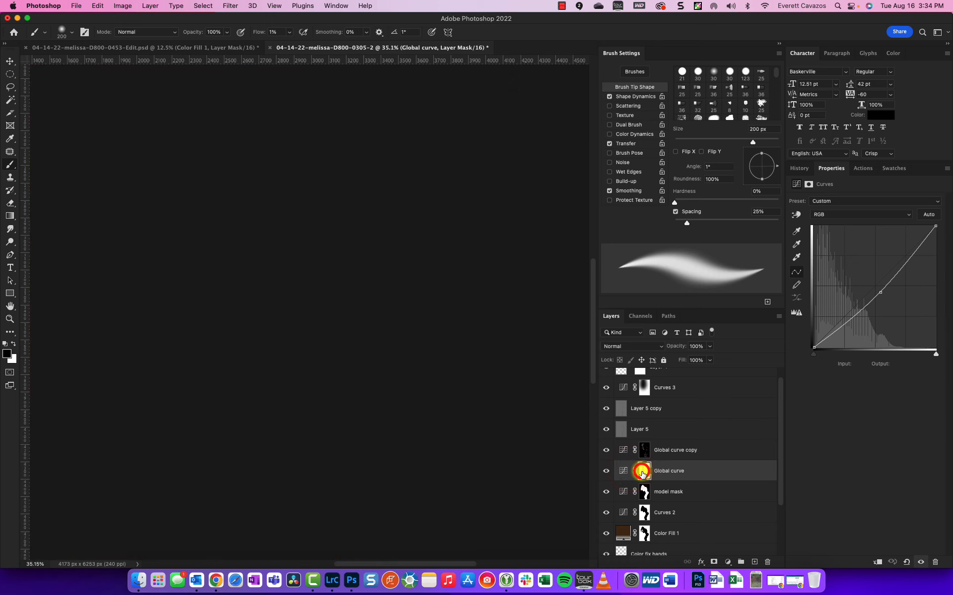
{"action": "left_click", "coordinate": [643, 471], "text": "alt"}
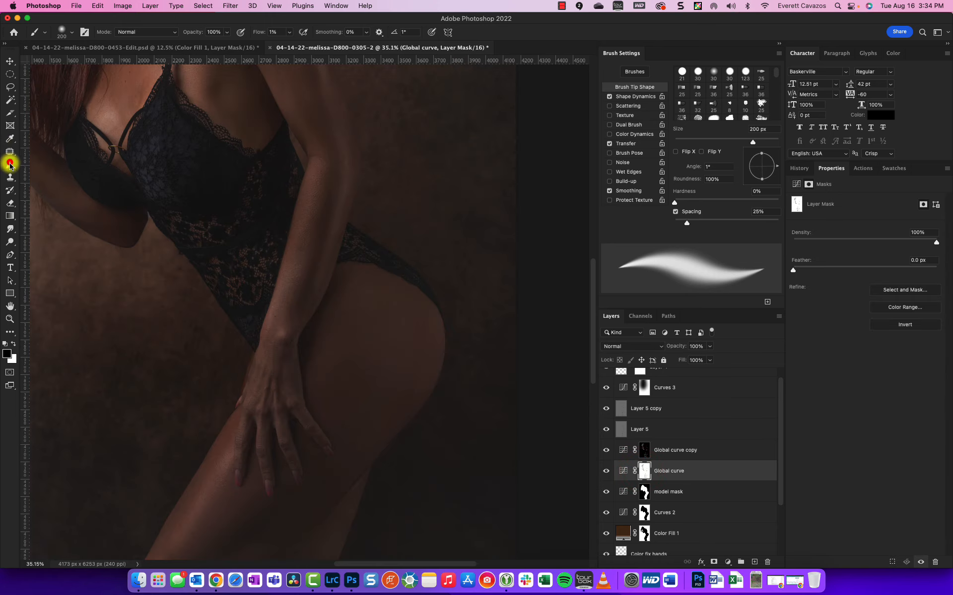
{"action": "left_click_drag", "start_coordinate": [10, 165], "coordinate": [47, 159]}
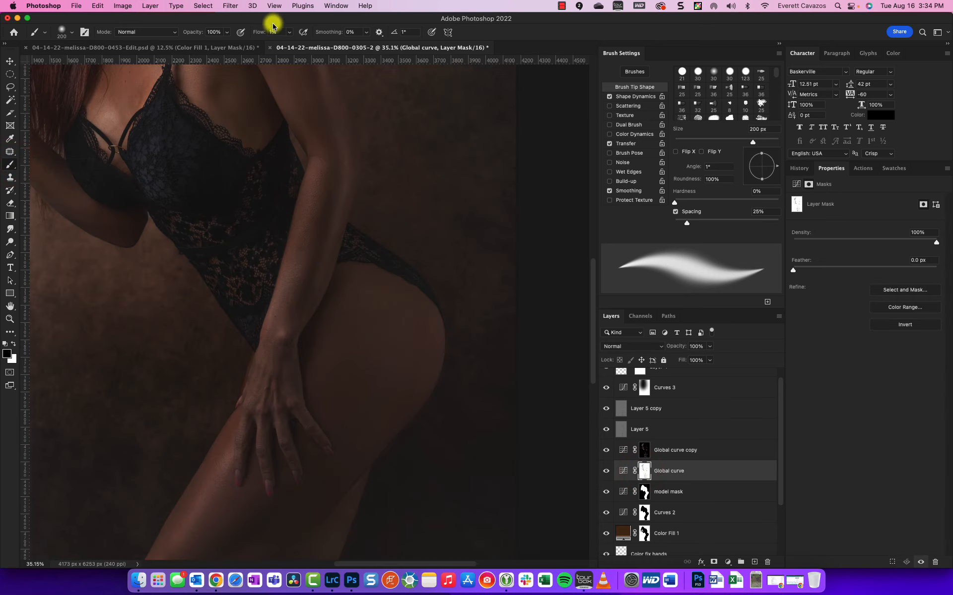
{"action": "left_click_drag", "start_coordinate": [265, 32], "coordinate": [266, 33]}
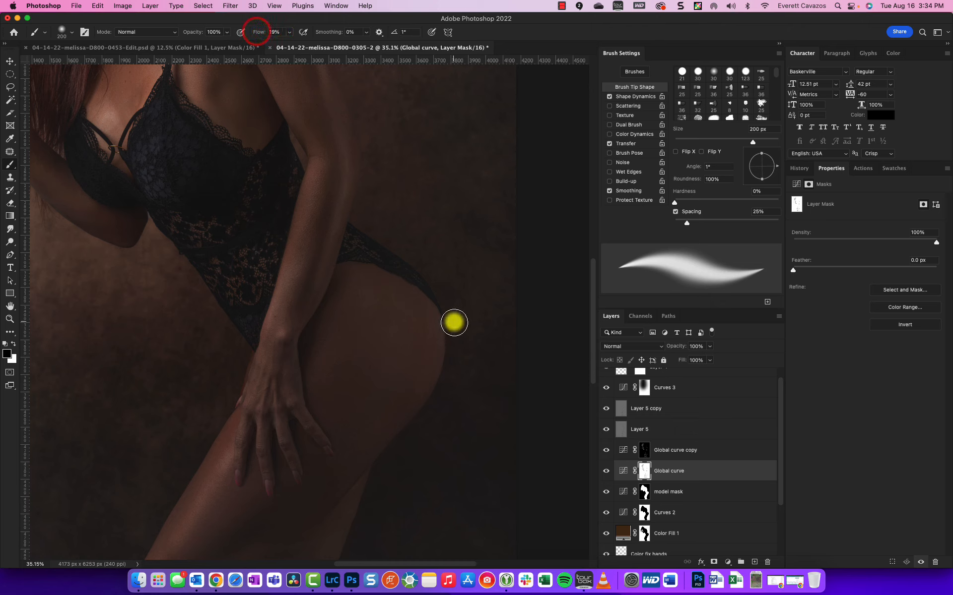
Step: Paint black on the Global curve mask down the model's hip with a soft 400 px brush
{"action": "key", "text": "bracketright"}
{"action": "key", "text": "bracketright"}
{"action": "key", "text": "bracketright"}
{"action": "key", "text": "bracketright"}
{"action": "key", "text": "bracketright"}
{"action": "key", "text": "bracketright"}
{"action": "key", "text": "bracketright"}
{"action": "key", "text": "bracketleft"}
{"action": "key", "text": "bracketleft"}
{"action": "key", "text": "bracketleft"}
{"action": "key", "text": "bracketleft"}
{"action": "key", "text": "bracketleft"}
{"action": "mouse_move", "coordinate": [404, 308]}
{"action": "left_mouse_down"}
{"action": "mouse_move", "coordinate": [406, 376]}
{"action": "mouse_move", "coordinate": [406, 298]}
{"action": "mouse_move", "coordinate": [415, 331]}
{"action": "mouse_move", "coordinate": [408, 361]}
{"action": "mouse_move", "coordinate": [415, 341]}
{"action": "mouse_move", "coordinate": [407, 316]}
{"action": "mouse_move", "coordinate": [383, 402]}
{"action": "mouse_move", "coordinate": [403, 374]}
{"action": "mouse_move", "coordinate": [388, 405]}
{"action": "mouse_move", "coordinate": [410, 346]}
{"action": "mouse_move", "coordinate": [383, 289]}
{"action": "mouse_move", "coordinate": [399, 373]}
{"action": "left_mouse_up"}
{"action": "scroll", "coordinate": [385, 388], "scroll_direction": "down", "scroll_amount": 5}
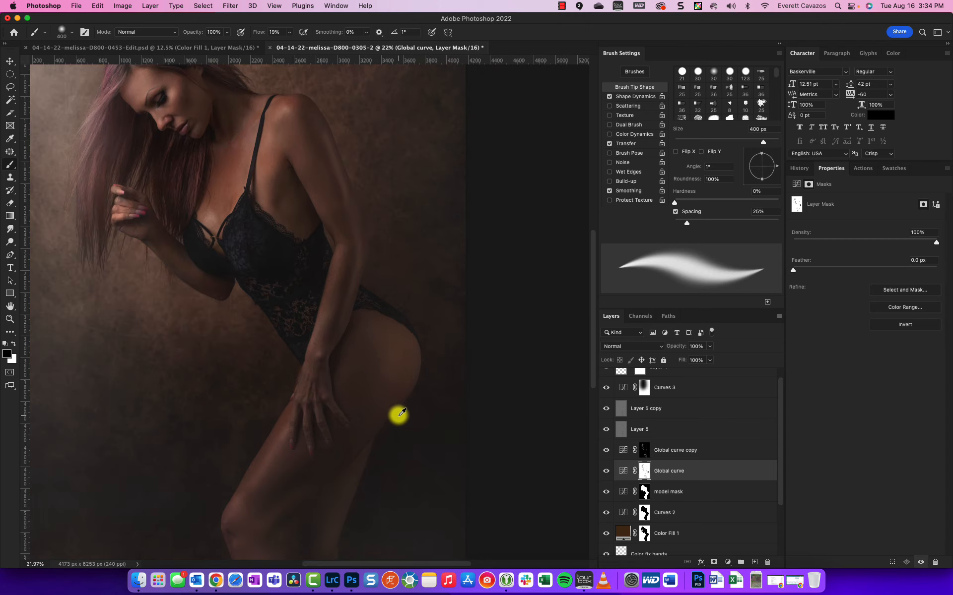
Step: Paint more black on the Global curve mask over the upper hip with a 300 px brush
{"action": "scroll", "coordinate": [397, 388], "scroll_direction": "up", "scroll_amount": 2}
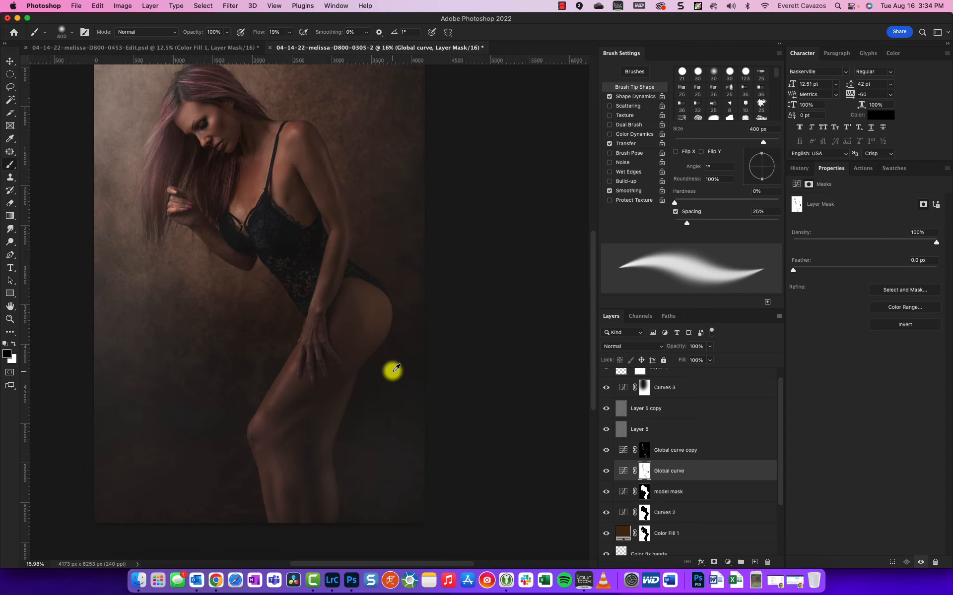
{"action": "key", "text": "bracketleft"}
{"action": "key", "text": "bracketleft"}
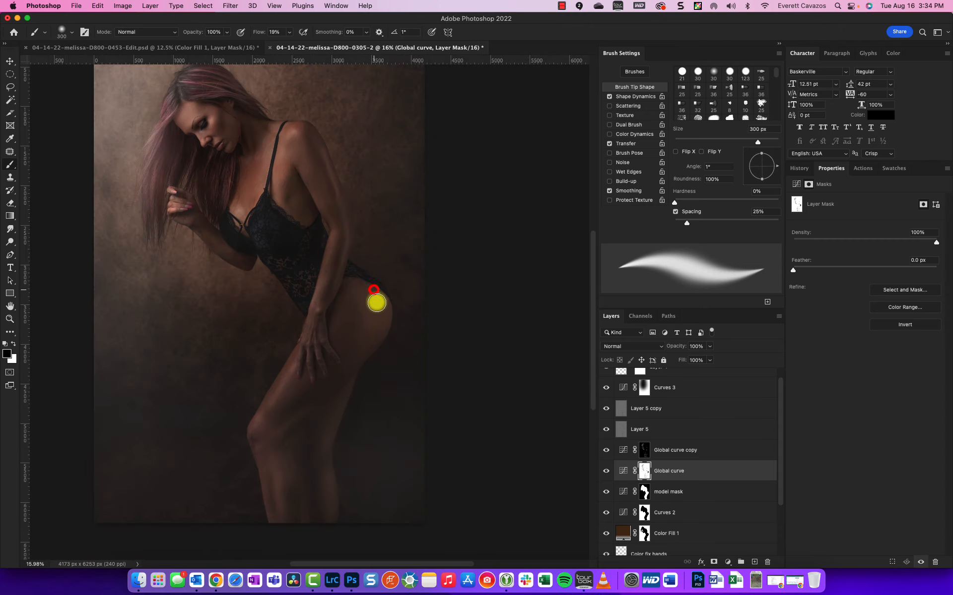
{"action": "mouse_move", "coordinate": [377, 303]}
{"action": "left_mouse_down"}
{"action": "mouse_move", "coordinate": [367, 343]}
{"action": "mouse_move", "coordinate": [372, 297]}
{"action": "mouse_move", "coordinate": [378, 315]}
{"action": "mouse_move", "coordinate": [358, 281]}
{"action": "mouse_move", "coordinate": [409, 315]}
{"action": "mouse_move", "coordinate": [379, 298]}
{"action": "left_mouse_up"}
{"action": "scroll", "coordinate": [347, 355], "scroll_direction": "down", "scroll_amount": 3}
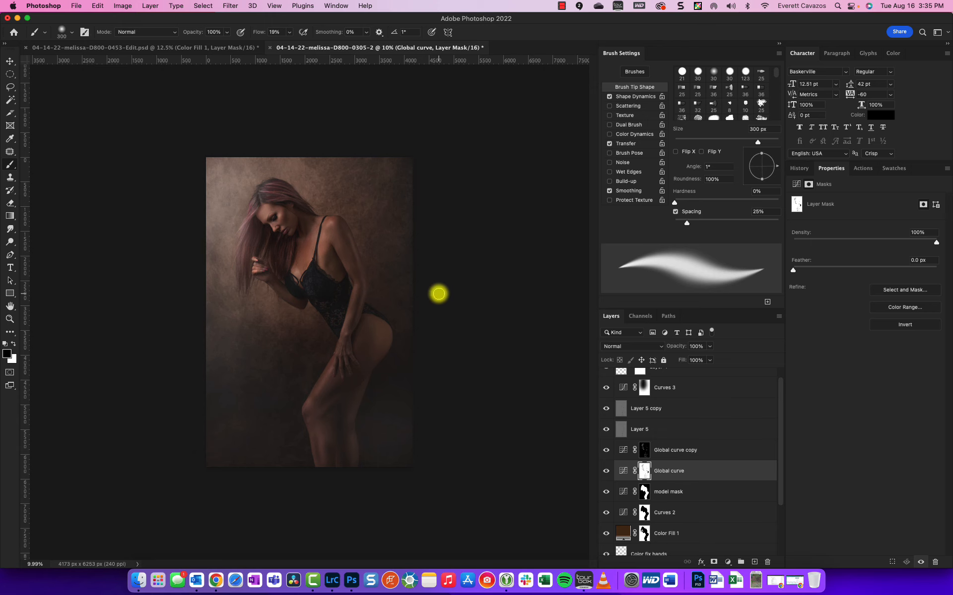
{"action": "scroll", "coordinate": [219, 266], "scroll_direction": "up", "scroll_amount": 5}
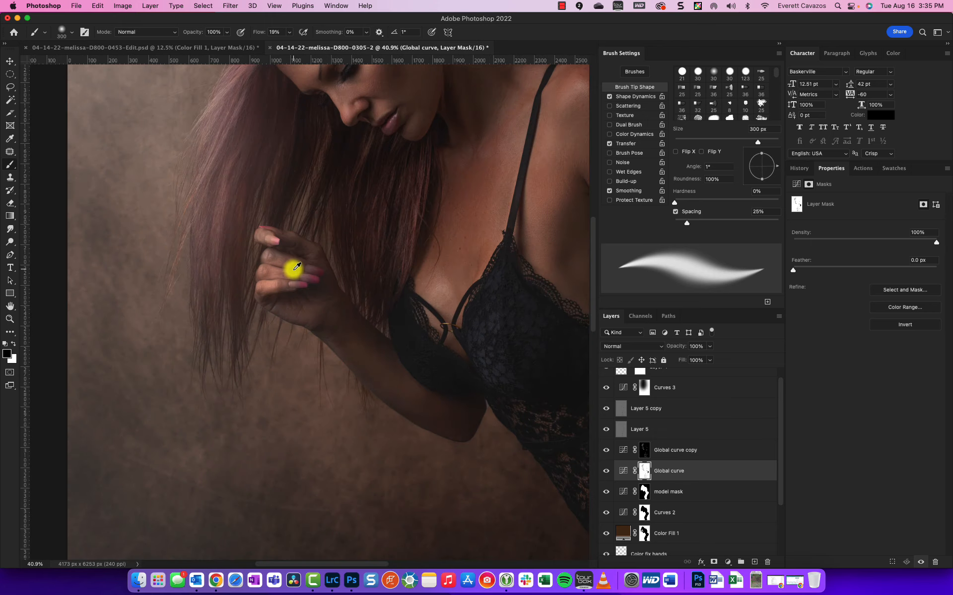
{"action": "scroll", "coordinate": [297, 267], "scroll_direction": "up", "scroll_amount": 5}
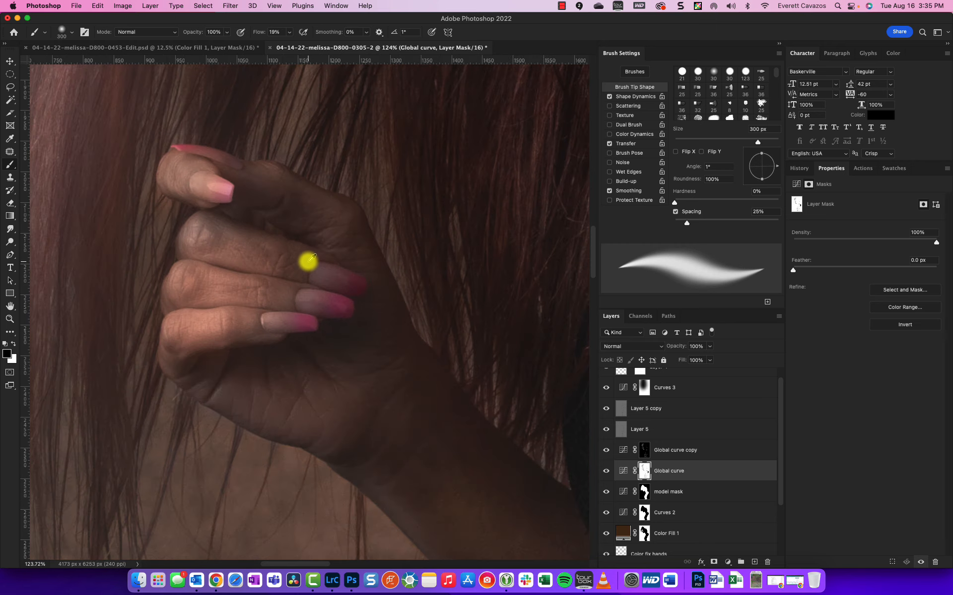
{"action": "scroll", "coordinate": [309, 258], "scroll_direction": "down", "scroll_amount": 10}
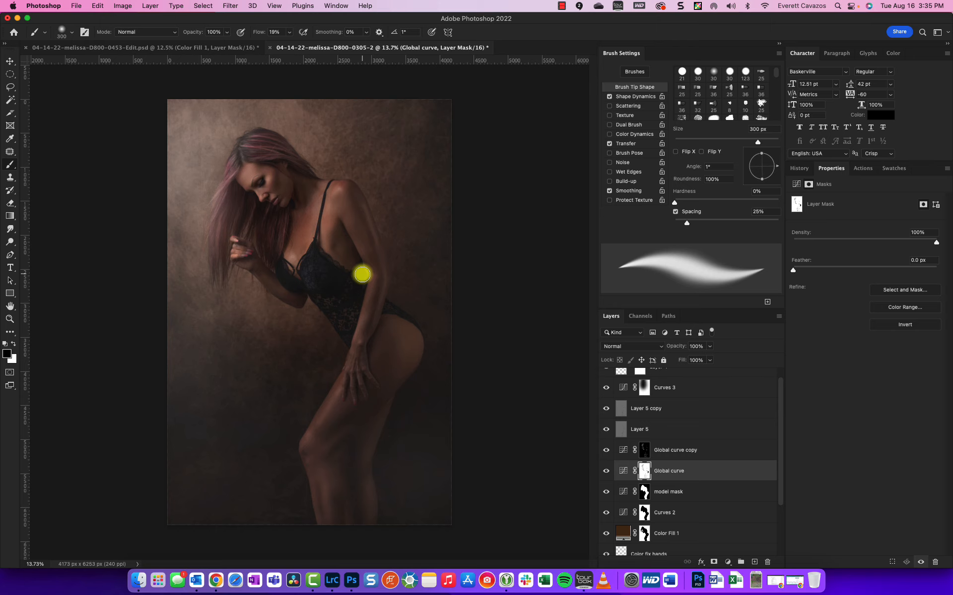
Step: Add a Curves adjustment layer above Layer 4, move its white point to input 228, output 255, and compare it hidden and shown
{"action": "scroll", "coordinate": [702, 368], "scroll_direction": "up", "scroll_amount": 1}
{"action": "left_click", "coordinate": [682, 381]}
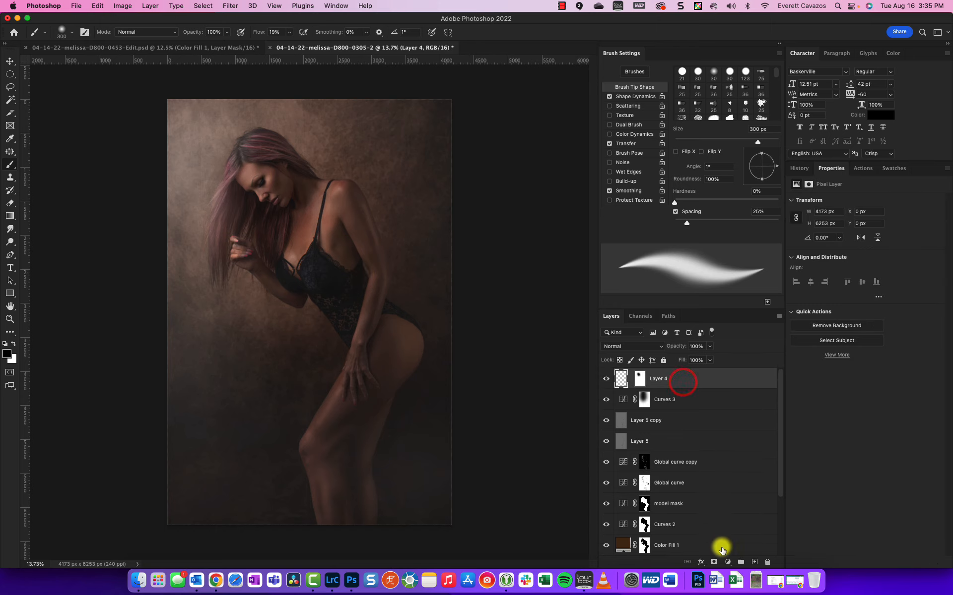
{"action": "left_click", "coordinate": [727, 563]}
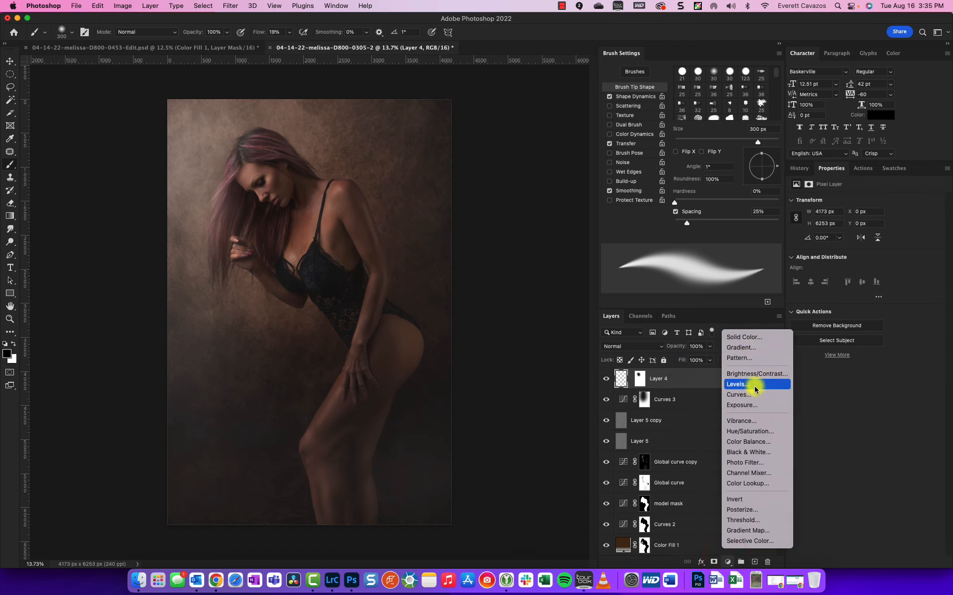
{"action": "left_click", "coordinate": [755, 395]}
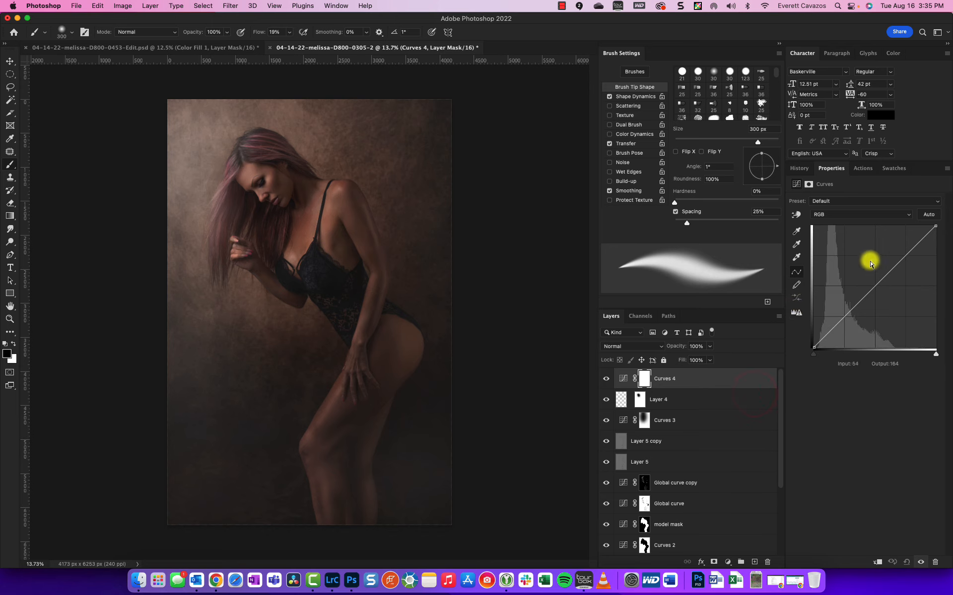
{"action": "left_click_drag", "start_coordinate": [935, 227], "coordinate": [915, 224]}
{"action": "key", "text": "super+minus"}
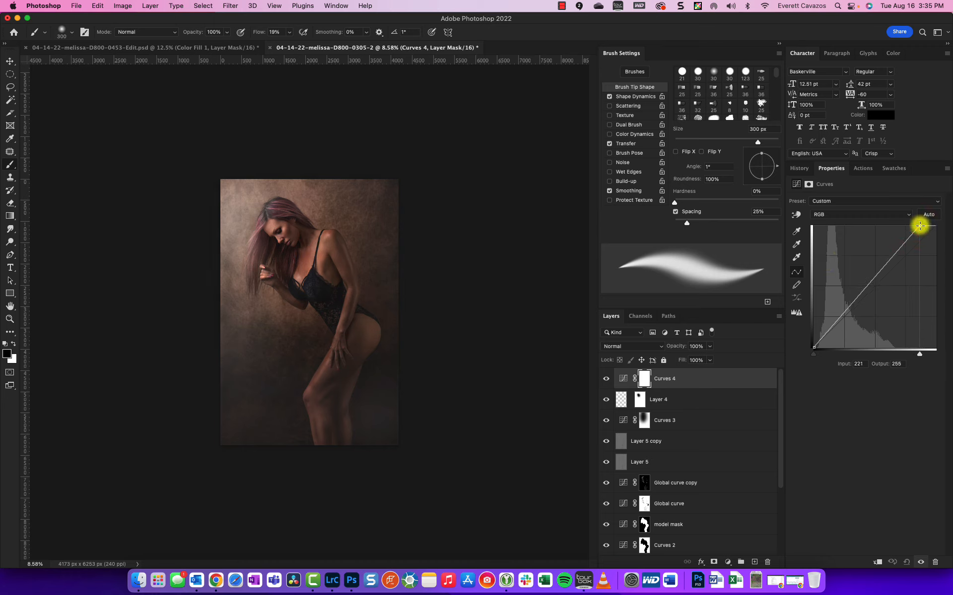
{"action": "mouse_move", "coordinate": [920, 226]}
{"action": "left_mouse_down"}
{"action": "mouse_move", "coordinate": [938, 223]}
{"action": "mouse_move", "coordinate": [912, 222]}
{"action": "mouse_move", "coordinate": [921, 223]}
{"action": "left_mouse_up"}
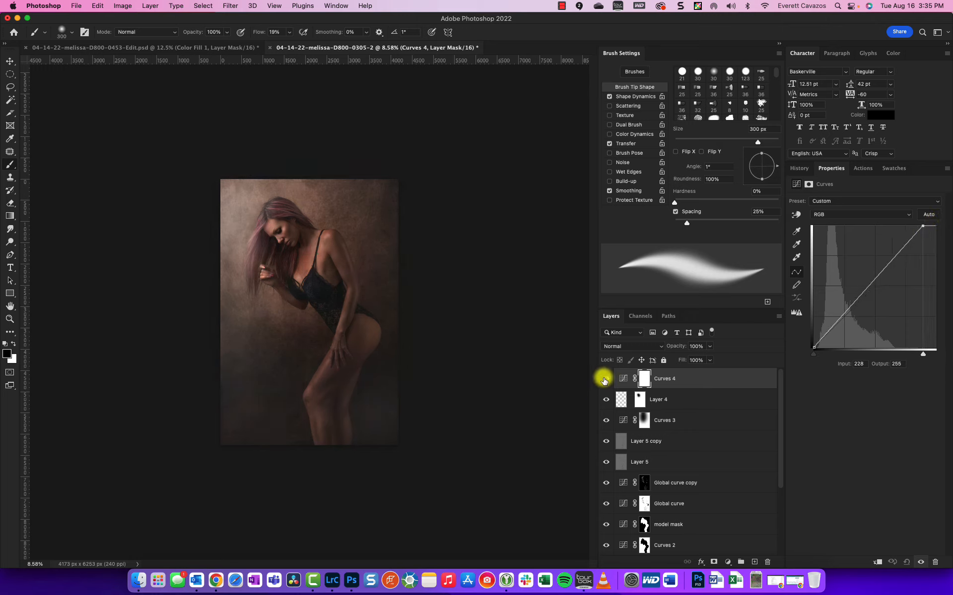
{"action": "left_click", "coordinate": [605, 378]}
{"action": "left_click", "coordinate": [605, 379]}
Step: Fine-tune the midpoint of the Curves 3 adjustment to input 134, output 106
{"action": "left_click", "coordinate": [620, 419]}
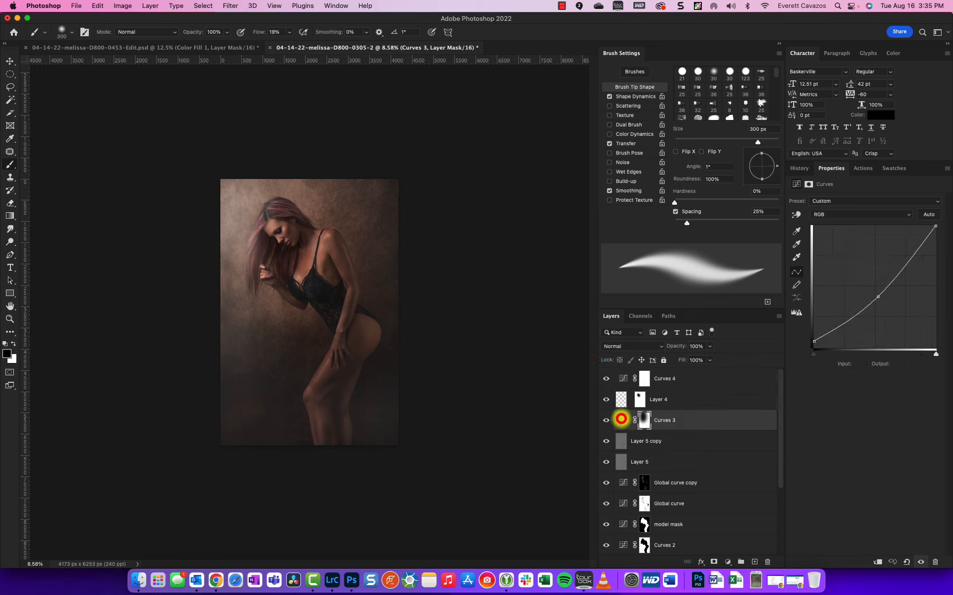
{"action": "left_click_drag", "start_coordinate": [879, 297], "coordinate": [879, 298]}
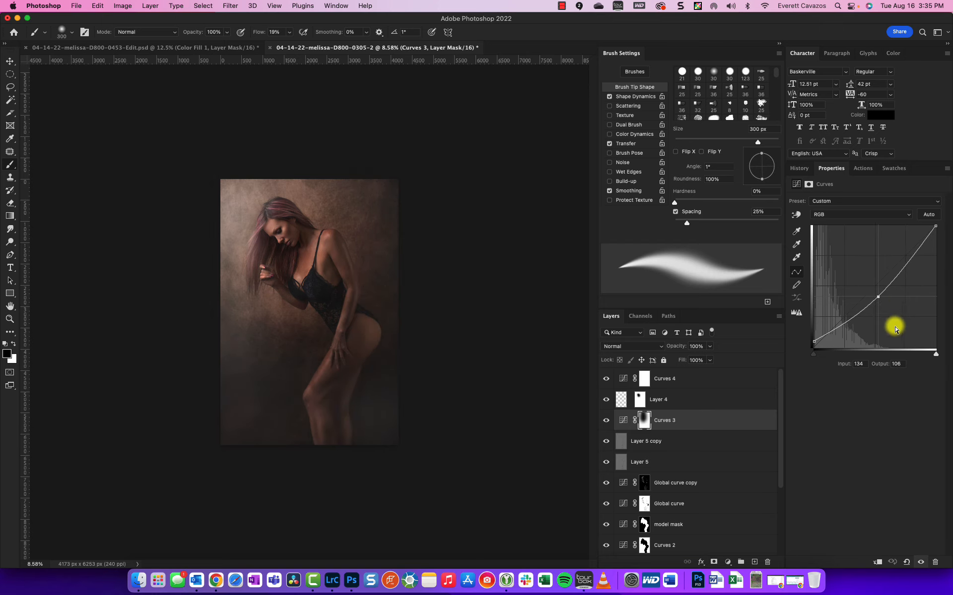
{"action": "scroll", "coordinate": [269, 311], "scroll_direction": "up", "scroll_amount": 5}
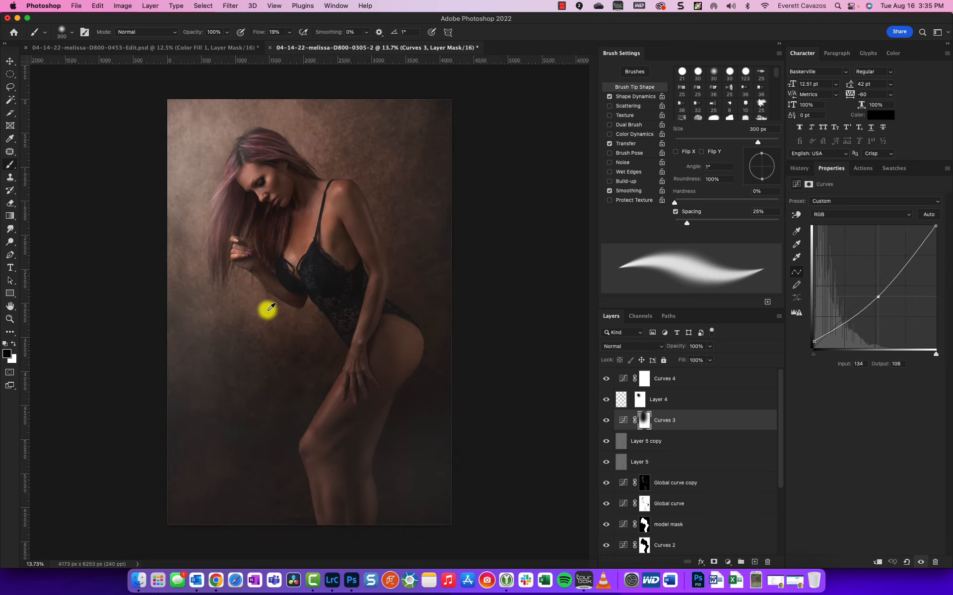
Step: Paint over the hip on the Global curve mask with a soft black 1100 px brush
{"action": "scroll", "coordinate": [618, 440], "scroll_direction": "down", "scroll_amount": 1}
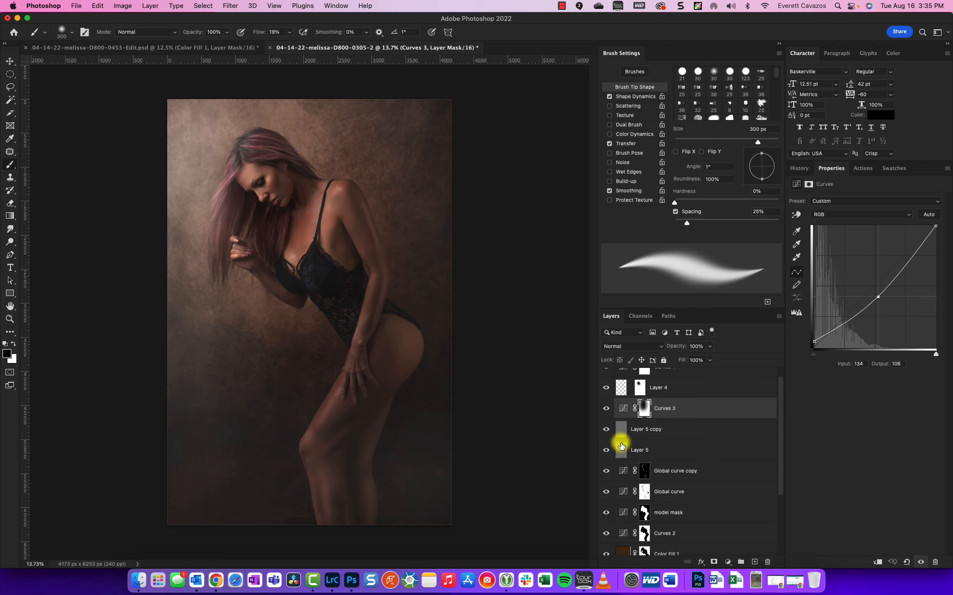
{"action": "scroll", "coordinate": [642, 489], "scroll_direction": "down", "scroll_amount": 1}
{"action": "left_click", "coordinate": [643, 482]}
{"action": "left_click", "coordinate": [644, 481], "text": "alt"}
{"action": "left_click", "coordinate": [645, 480], "text": "alt"}
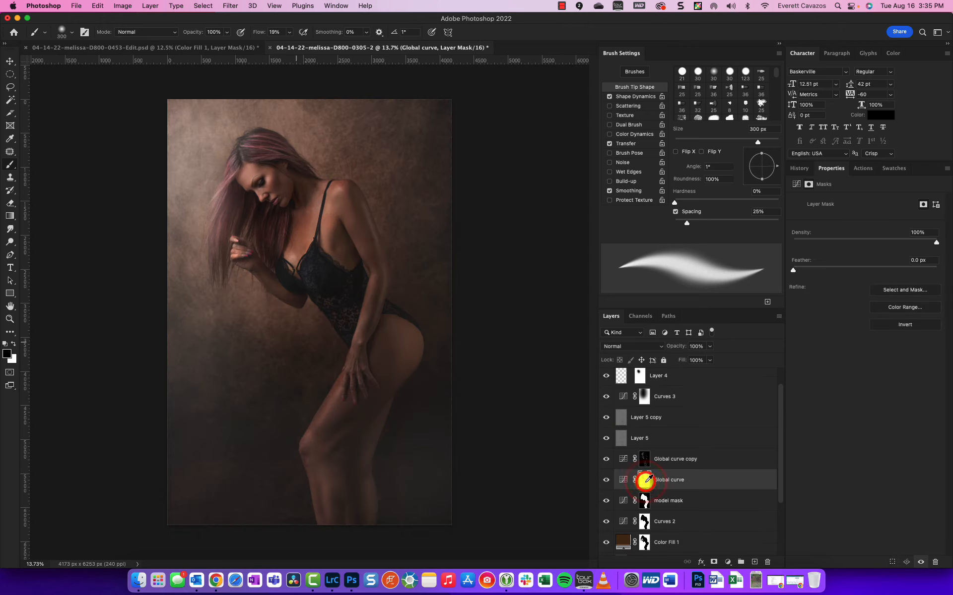
{"action": "key", "text": "bracketright"}
{"action": "key", "text": "bracketright"}
{"action": "key", "text": "bracketright"}
{"action": "key", "text": "bracketright"}
{"action": "key", "text": "bracketright"}
{"action": "key", "text": "bracketright"}
{"action": "key", "text": "bracketright"}
{"action": "key", "text": "bracketright"}
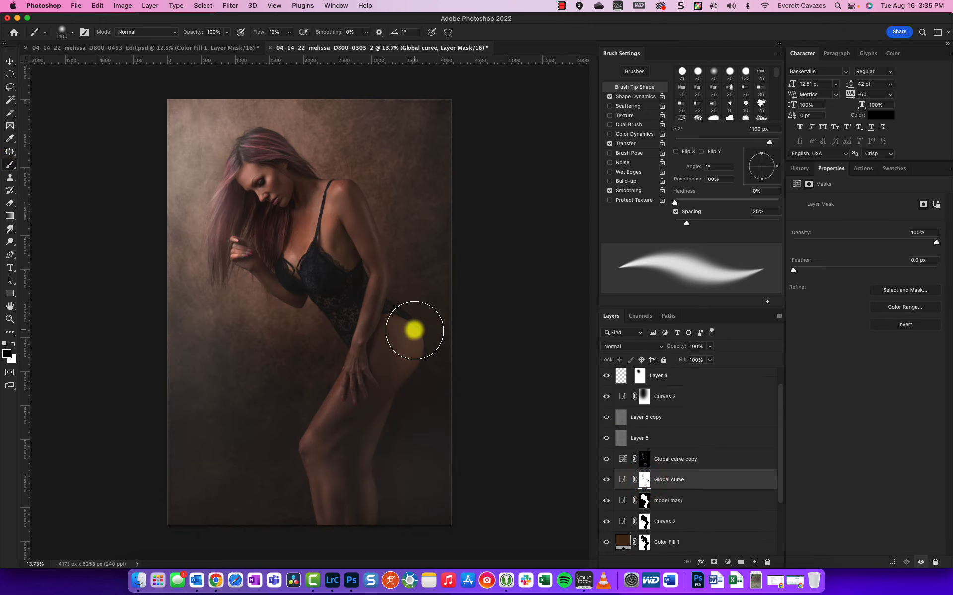
{"action": "mouse_move", "coordinate": [413, 330]}
{"action": "left_mouse_down"}
{"action": "mouse_move", "coordinate": [414, 358]}
{"action": "mouse_move", "coordinate": [404, 347]}
{"action": "mouse_move", "coordinate": [412, 336]}
{"action": "left_mouse_up"}
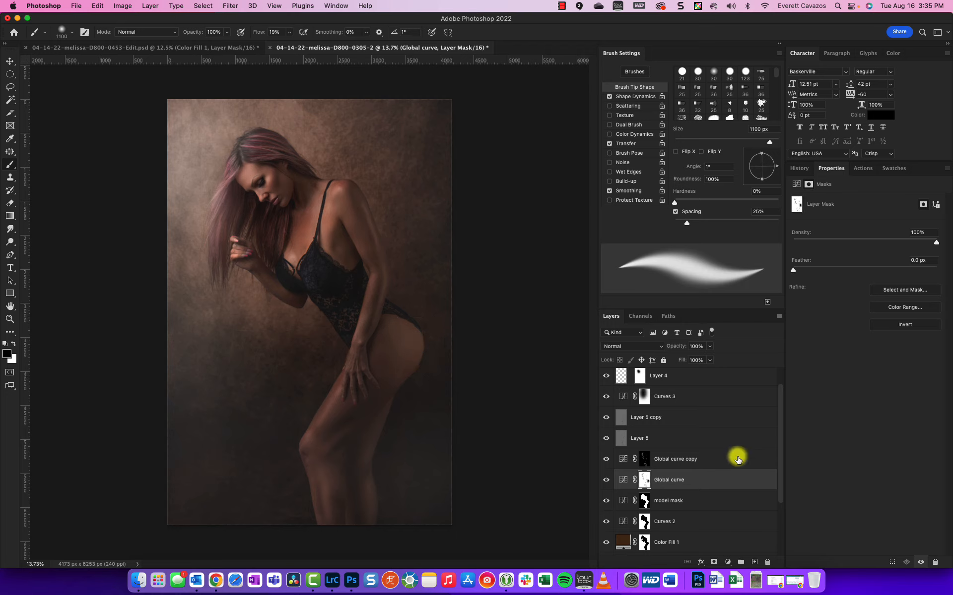
Step: Display the Global curve mask on its own, lighten its dark hip patch with white brushing, and return to the image view
{"action": "left_click", "coordinate": [644, 480], "text": "alt"}
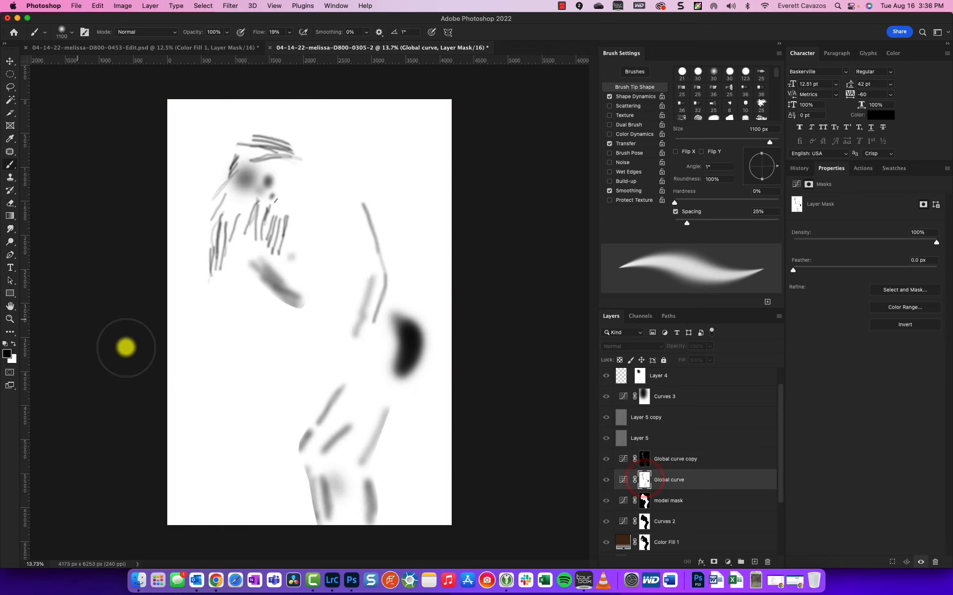
{"action": "key", "text": "x"}
{"action": "left_click_drag", "start_coordinate": [415, 324], "coordinate": [410, 376]}
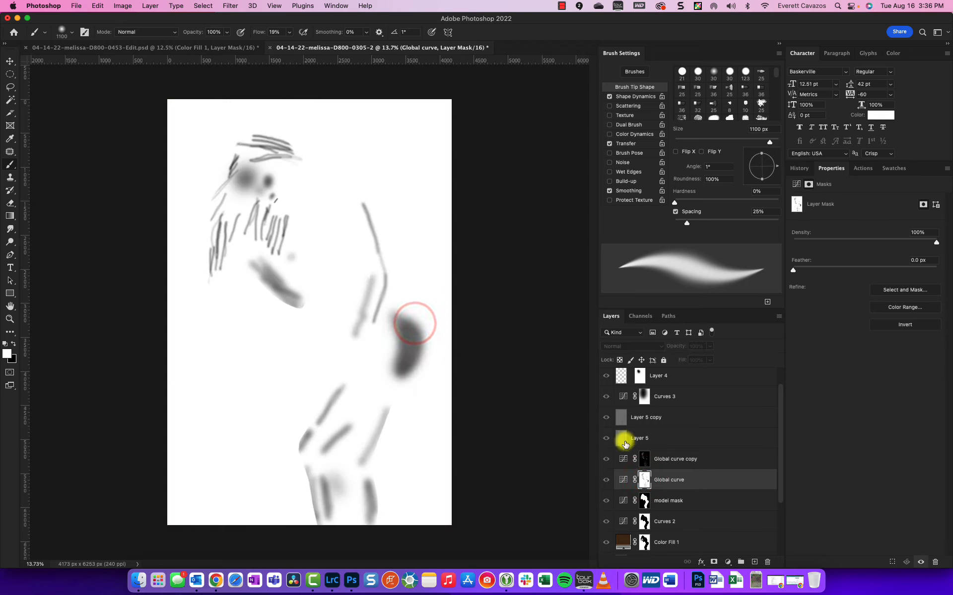
{"action": "left_click", "coordinate": [642, 480], "text": "alt"}
{"action": "scroll", "coordinate": [229, 323], "scroll_direction": "down", "scroll_amount": 3}
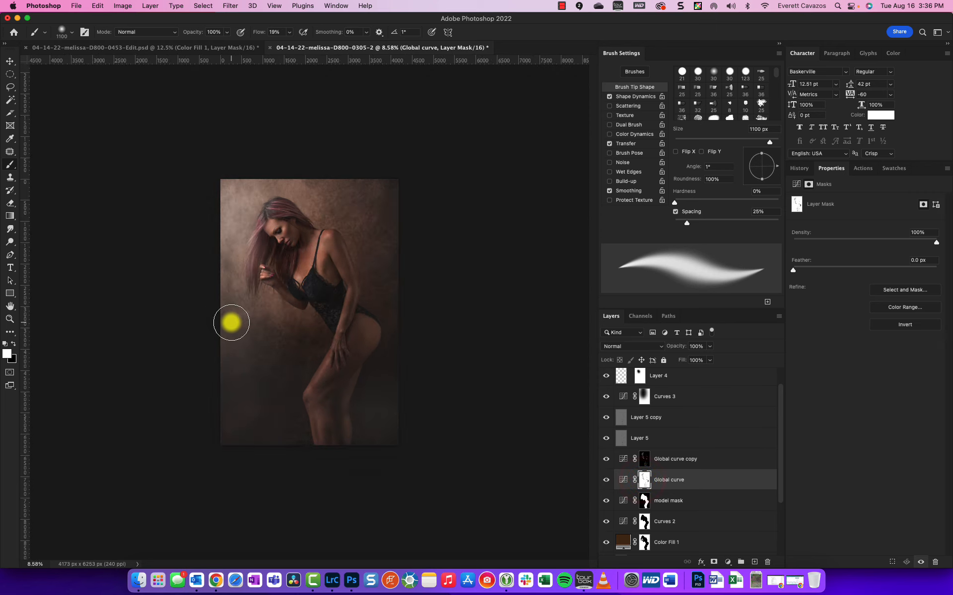
Step: Rename the Curves 4 layer as Punch and compare the image with it hidden and shown
{"action": "scroll", "coordinate": [639, 406], "scroll_direction": "up", "scroll_amount": 1}
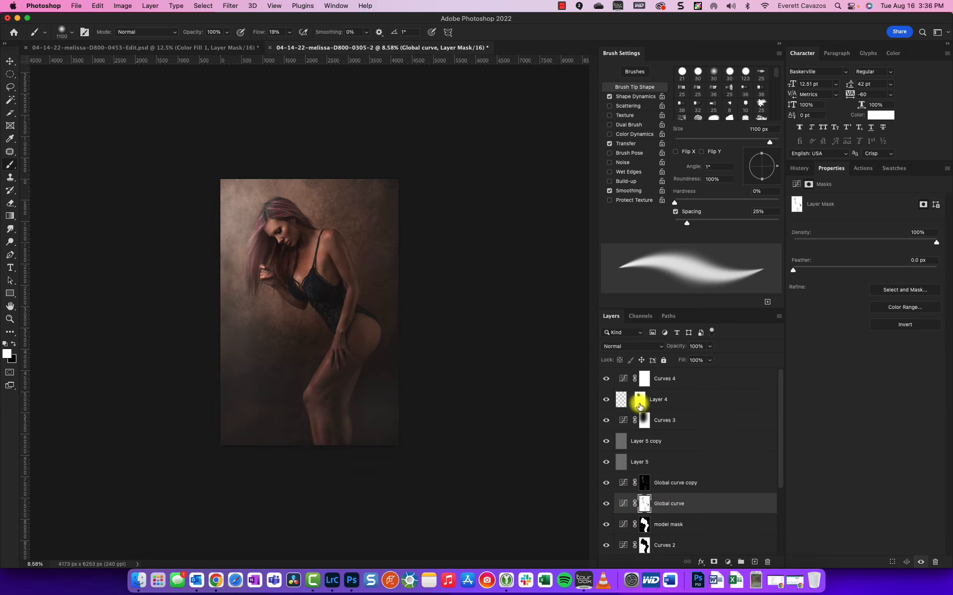
{"action": "left_click", "coordinate": [665, 380]}
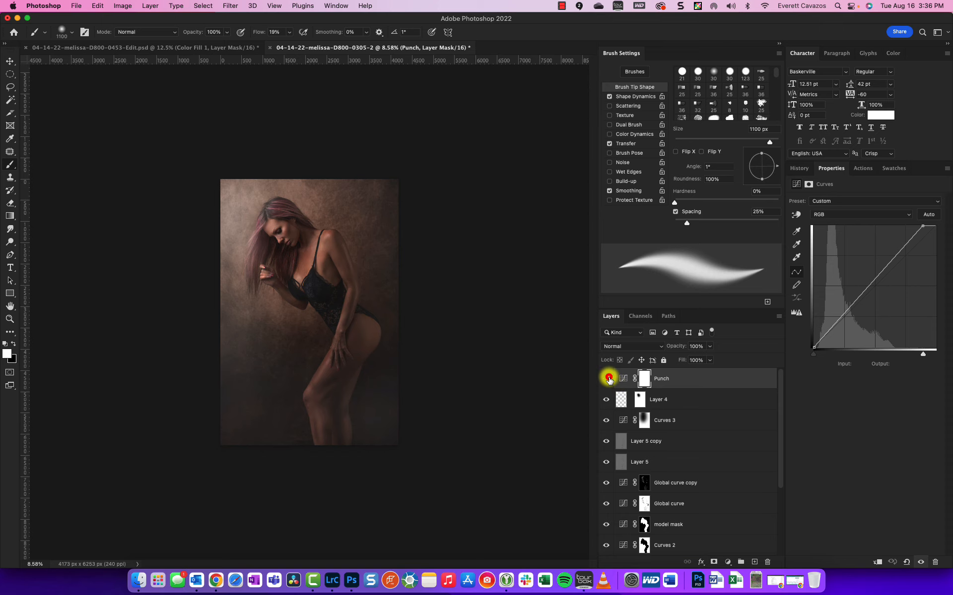
{"action": "left_click", "coordinate": [609, 379]}
{"action": "left_click", "coordinate": [608, 380]}
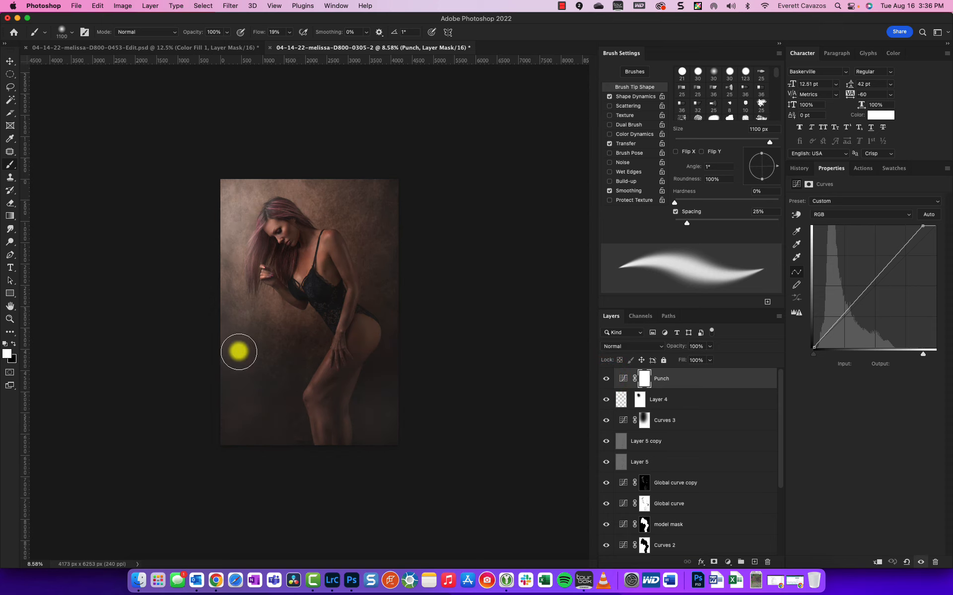
Step: Try moving the Punch curve's black point inward and return it to input 0, output 0
{"action": "scroll", "coordinate": [243, 336], "scroll_direction": "up", "scroll_amount": 5, "text": "alt"}
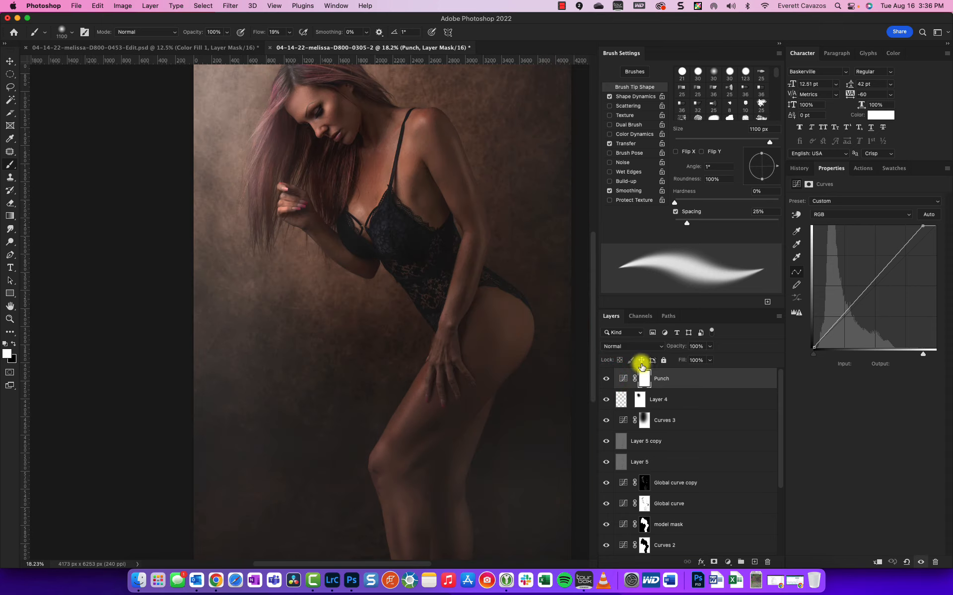
{"action": "left_click", "coordinate": [624, 379]}
{"action": "scroll", "coordinate": [347, 340], "scroll_direction": "down", "scroll_amount": 3, "text": "alt"}
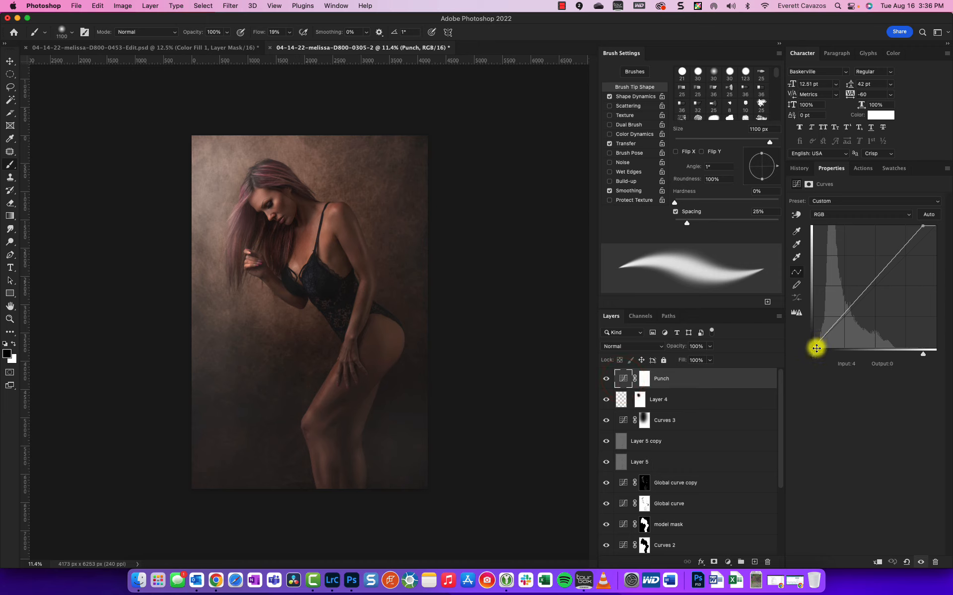
{"action": "left_click_drag", "start_coordinate": [819, 348], "coordinate": [692, 362]}
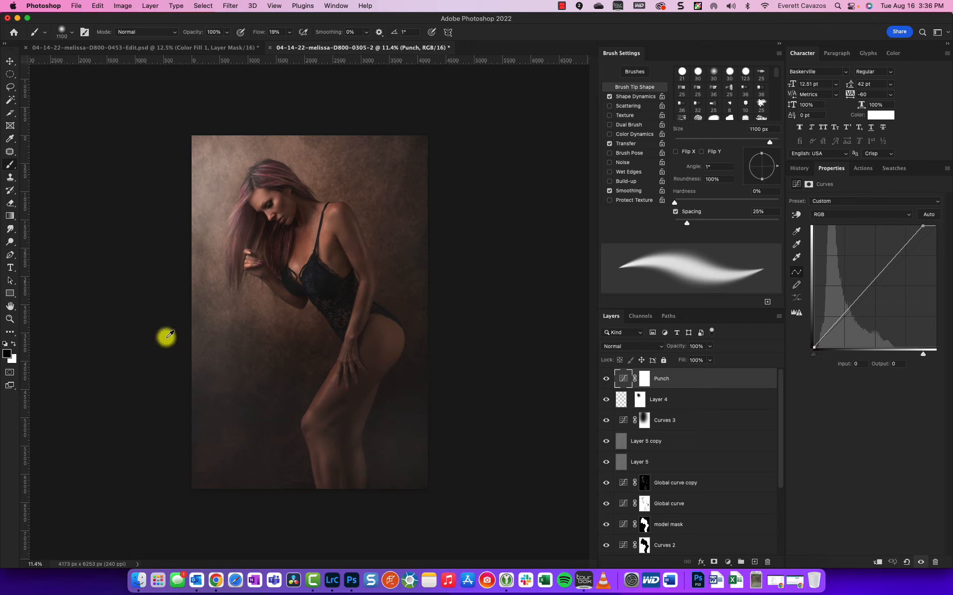
Step: Save the document
{"action": "key", "text": "super+s"}
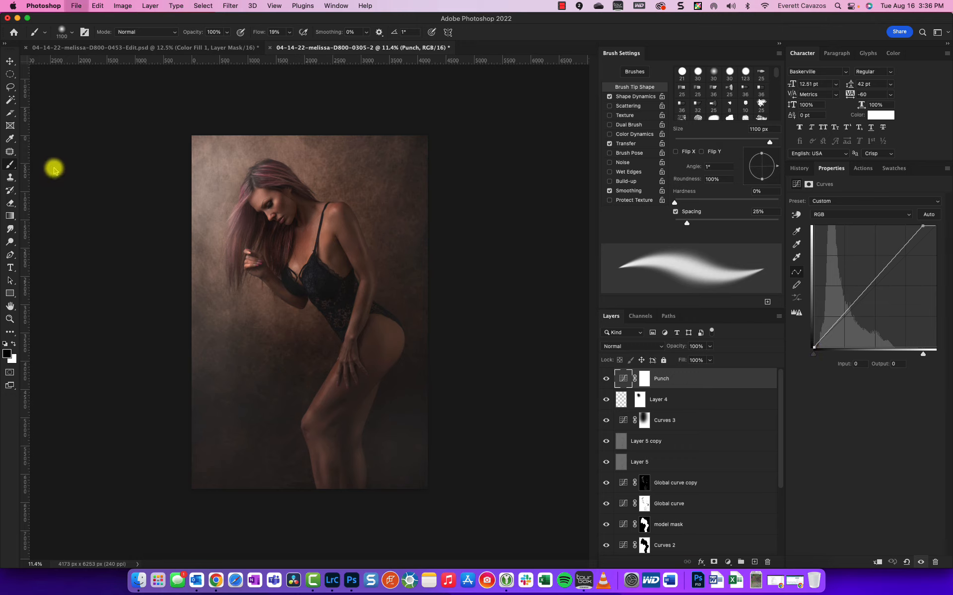